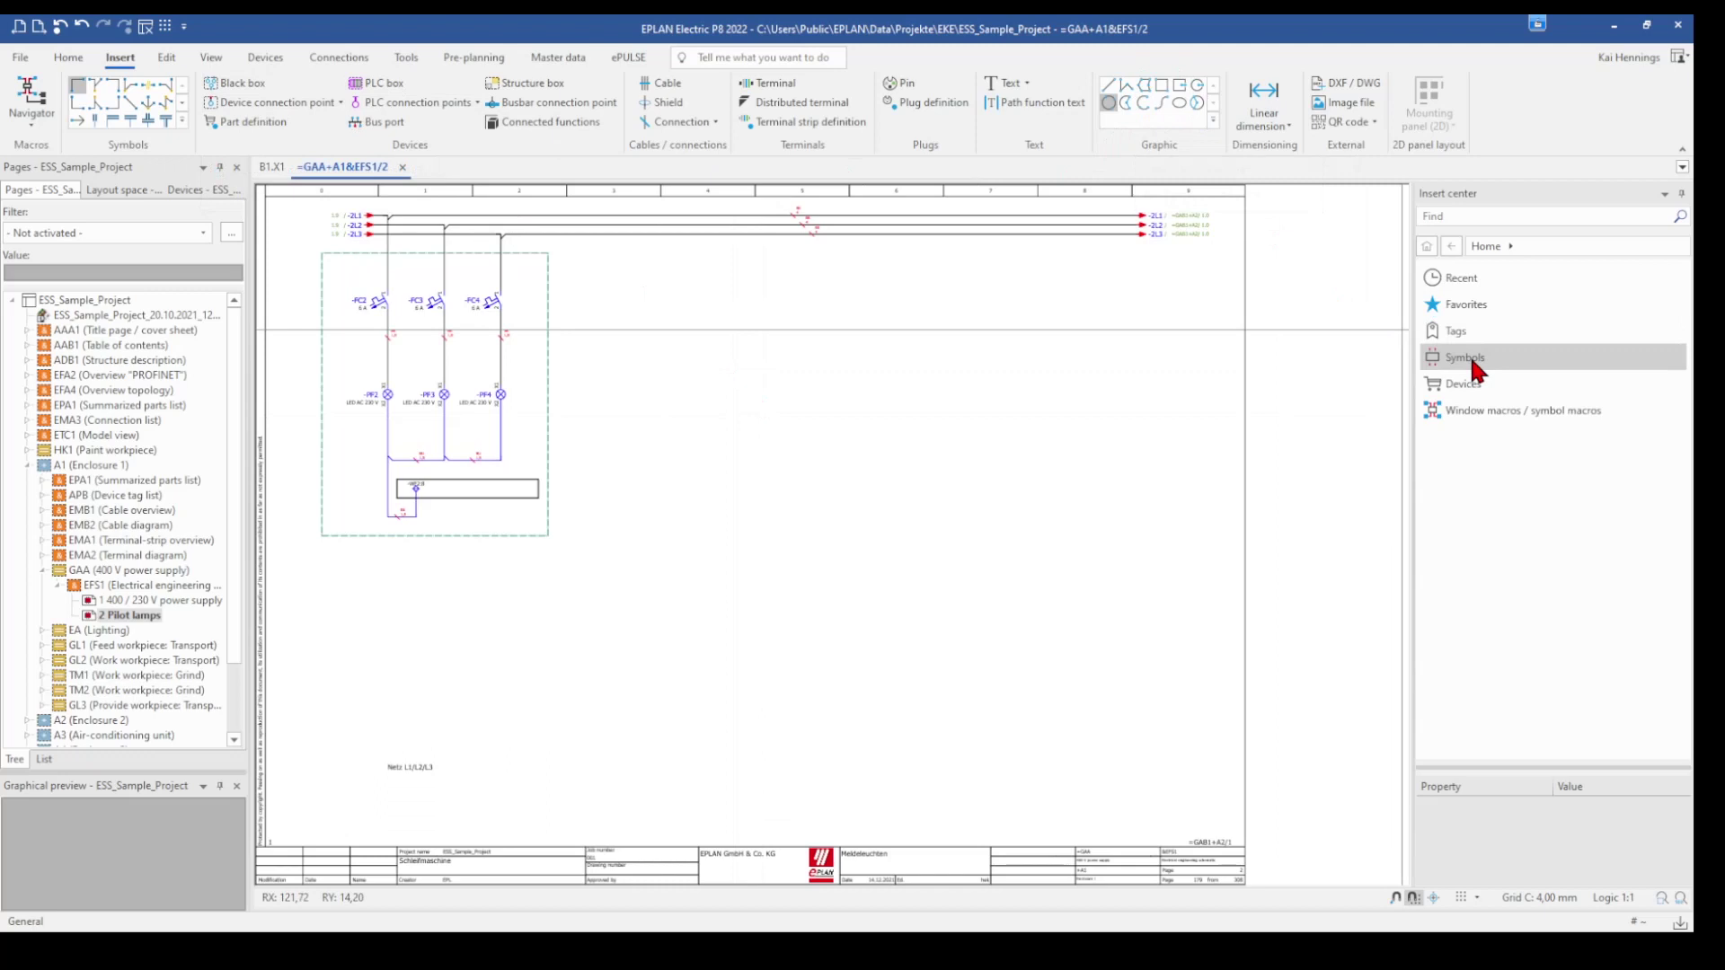
# Step: Draw a black box about 112 × 88 mm in the empty area beside the pilot lamp circuit and designate it KF1
pyautogui.click(229, 93)
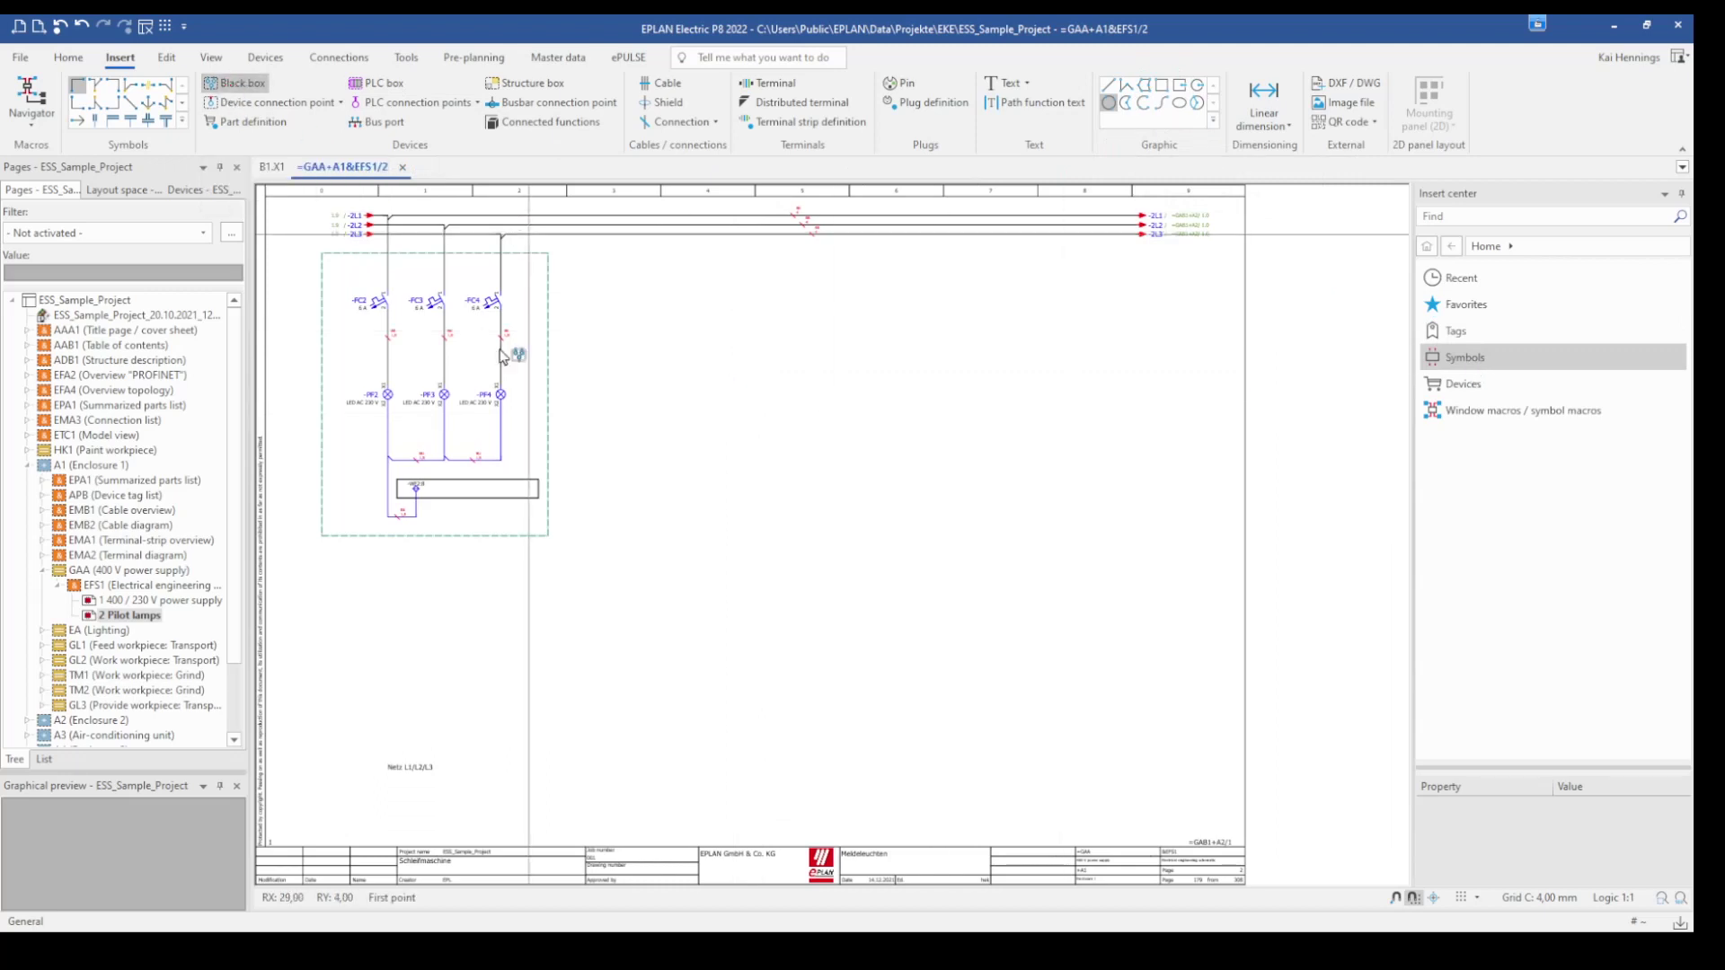
pyautogui.click(680, 375)
pyautogui.click(948, 585)
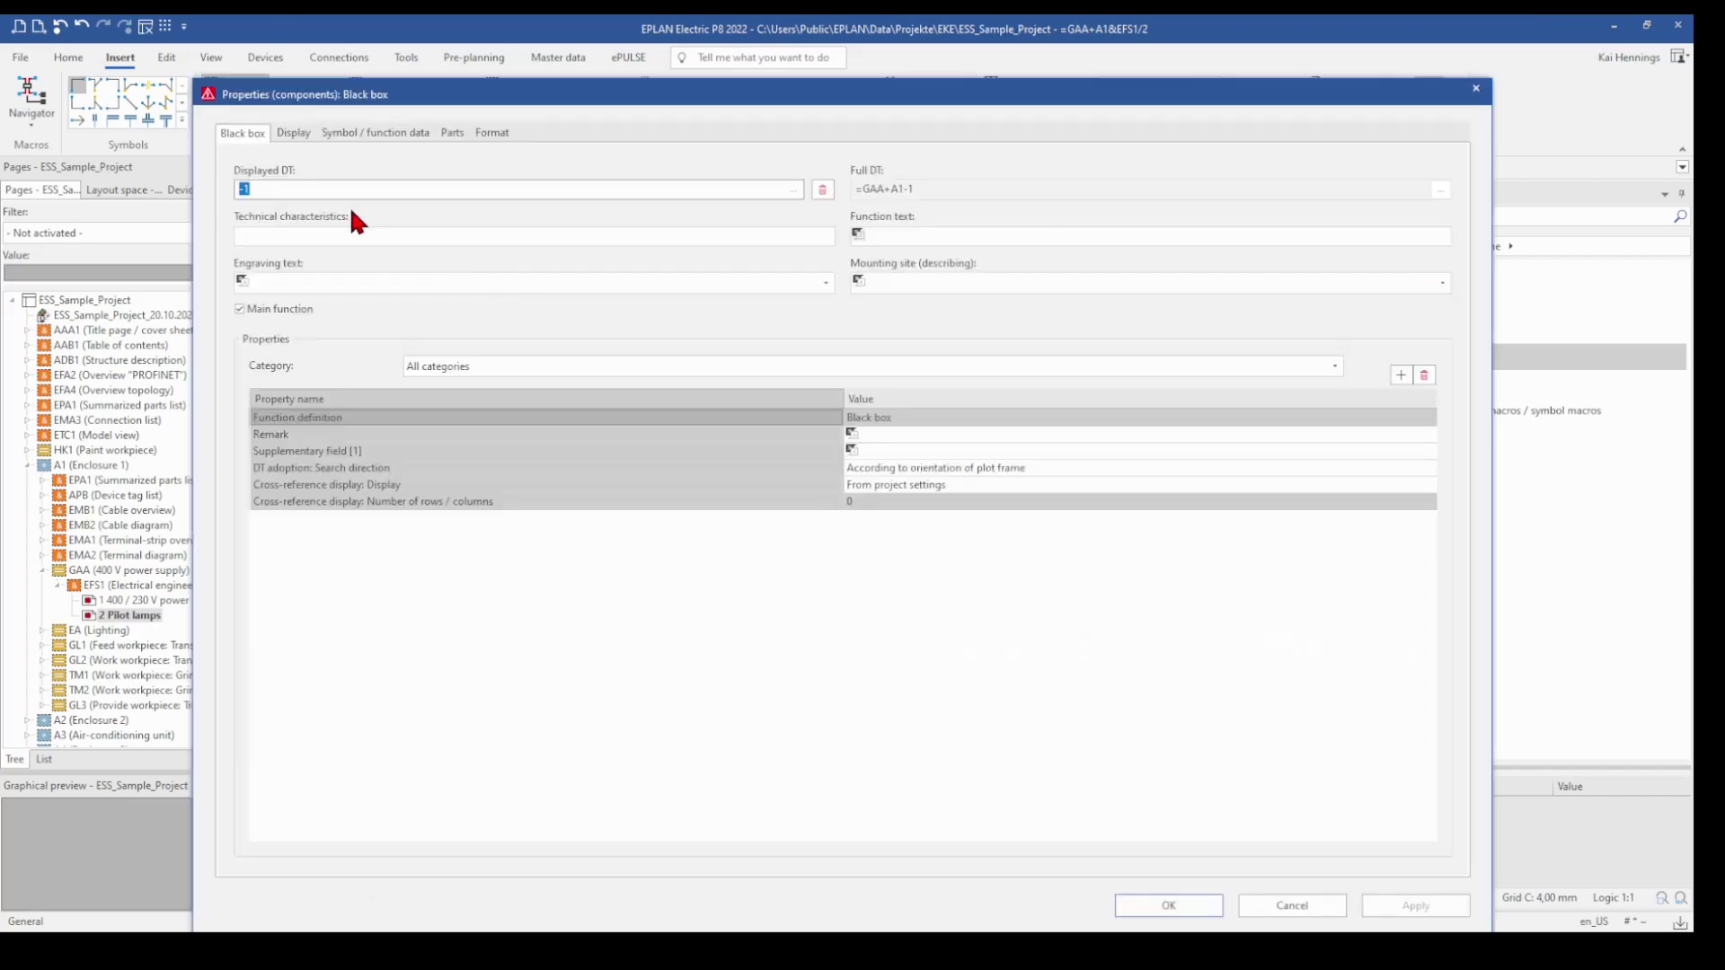
pyautogui.click(246, 190)
pyautogui.write('KF')
pyautogui.click(1173, 907)
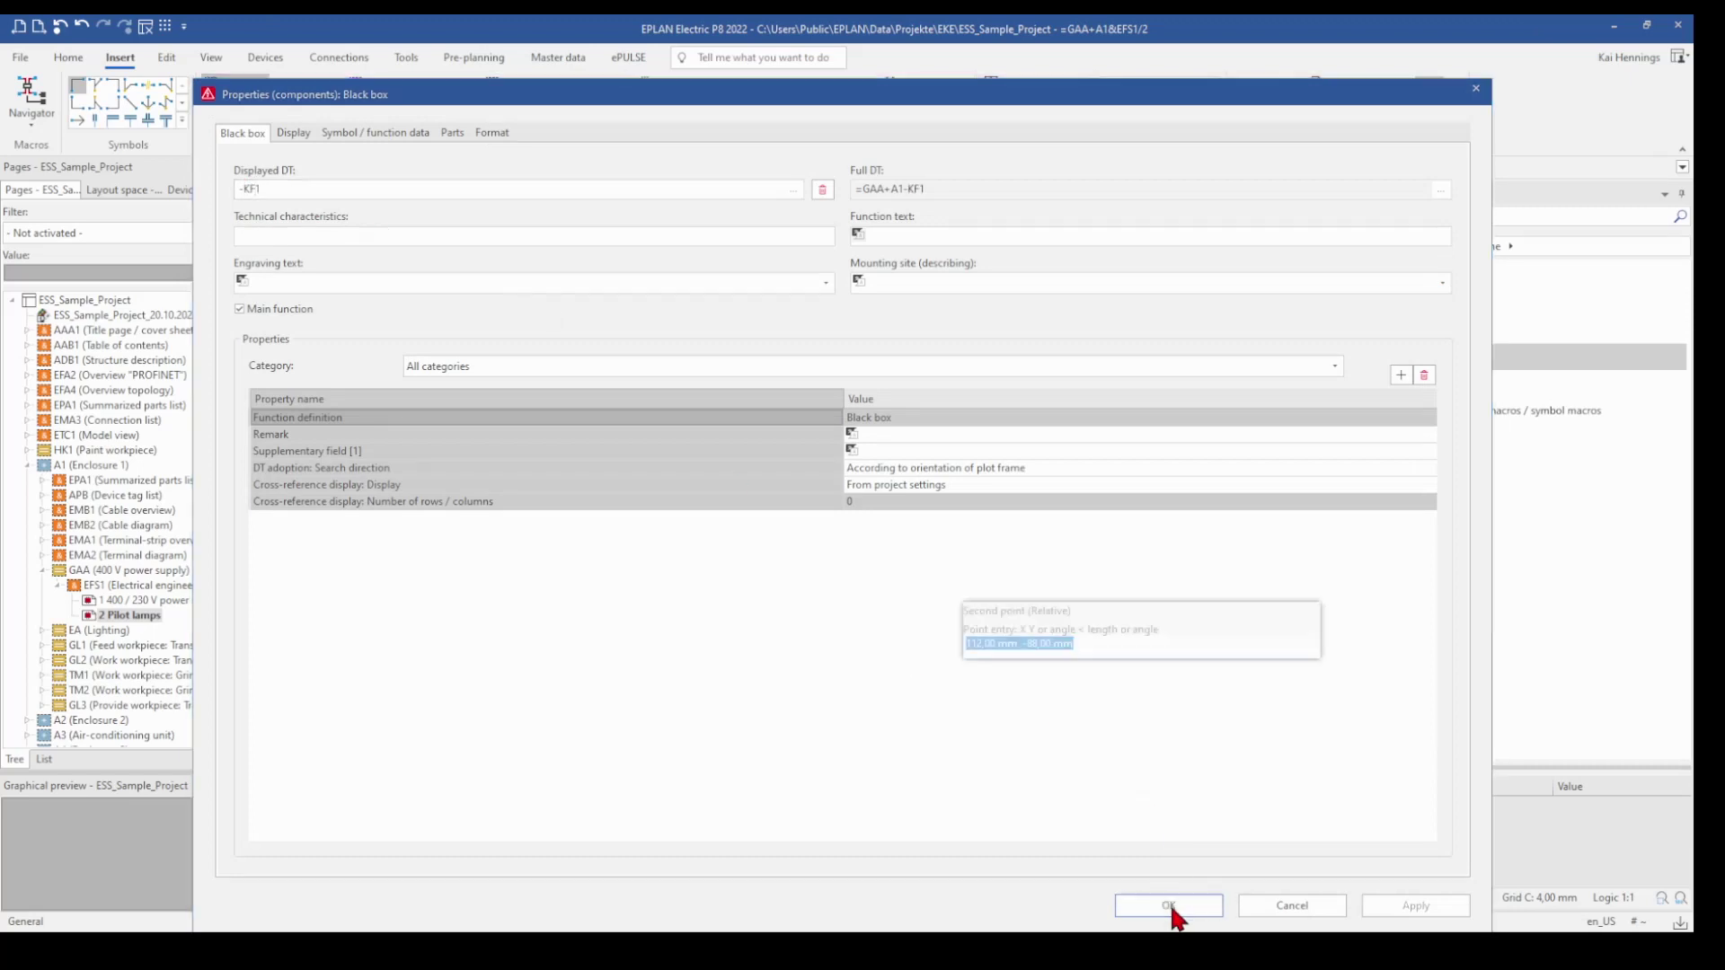
pyautogui.press('Escape')
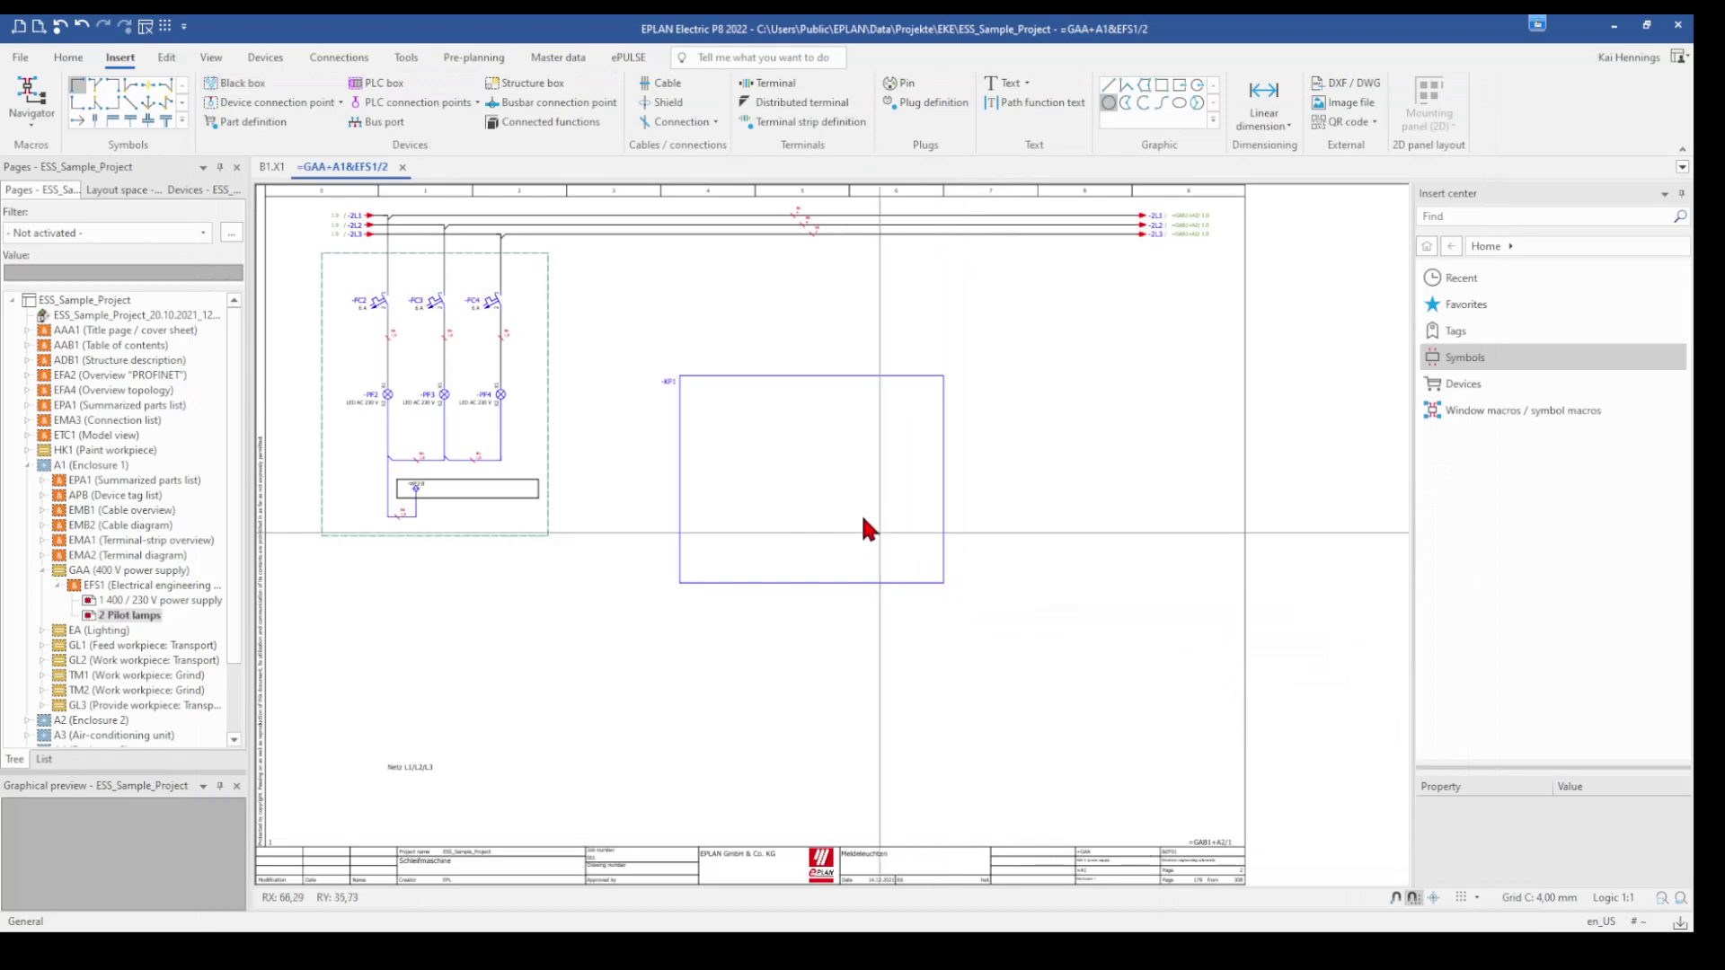
# Step: Draw a 20 × 20 mm rectangle in the upper-left area inside the KF1 black box
pyautogui.scroll(4, 801, 445)
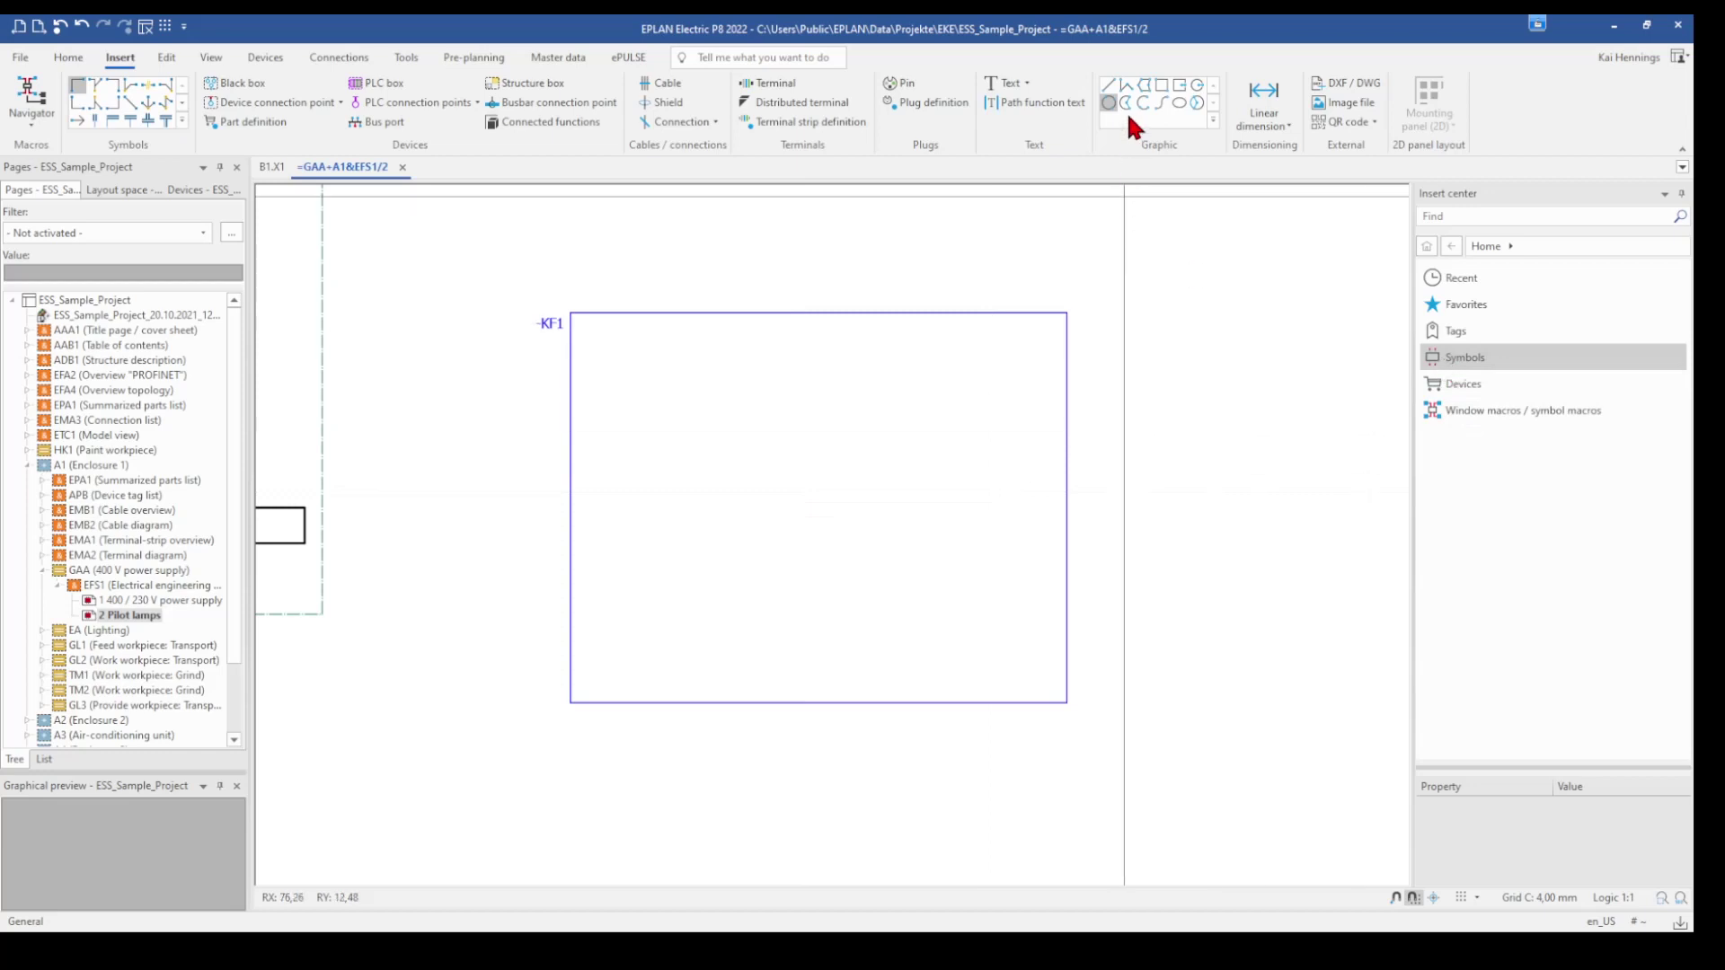
pyautogui.click(1164, 90)
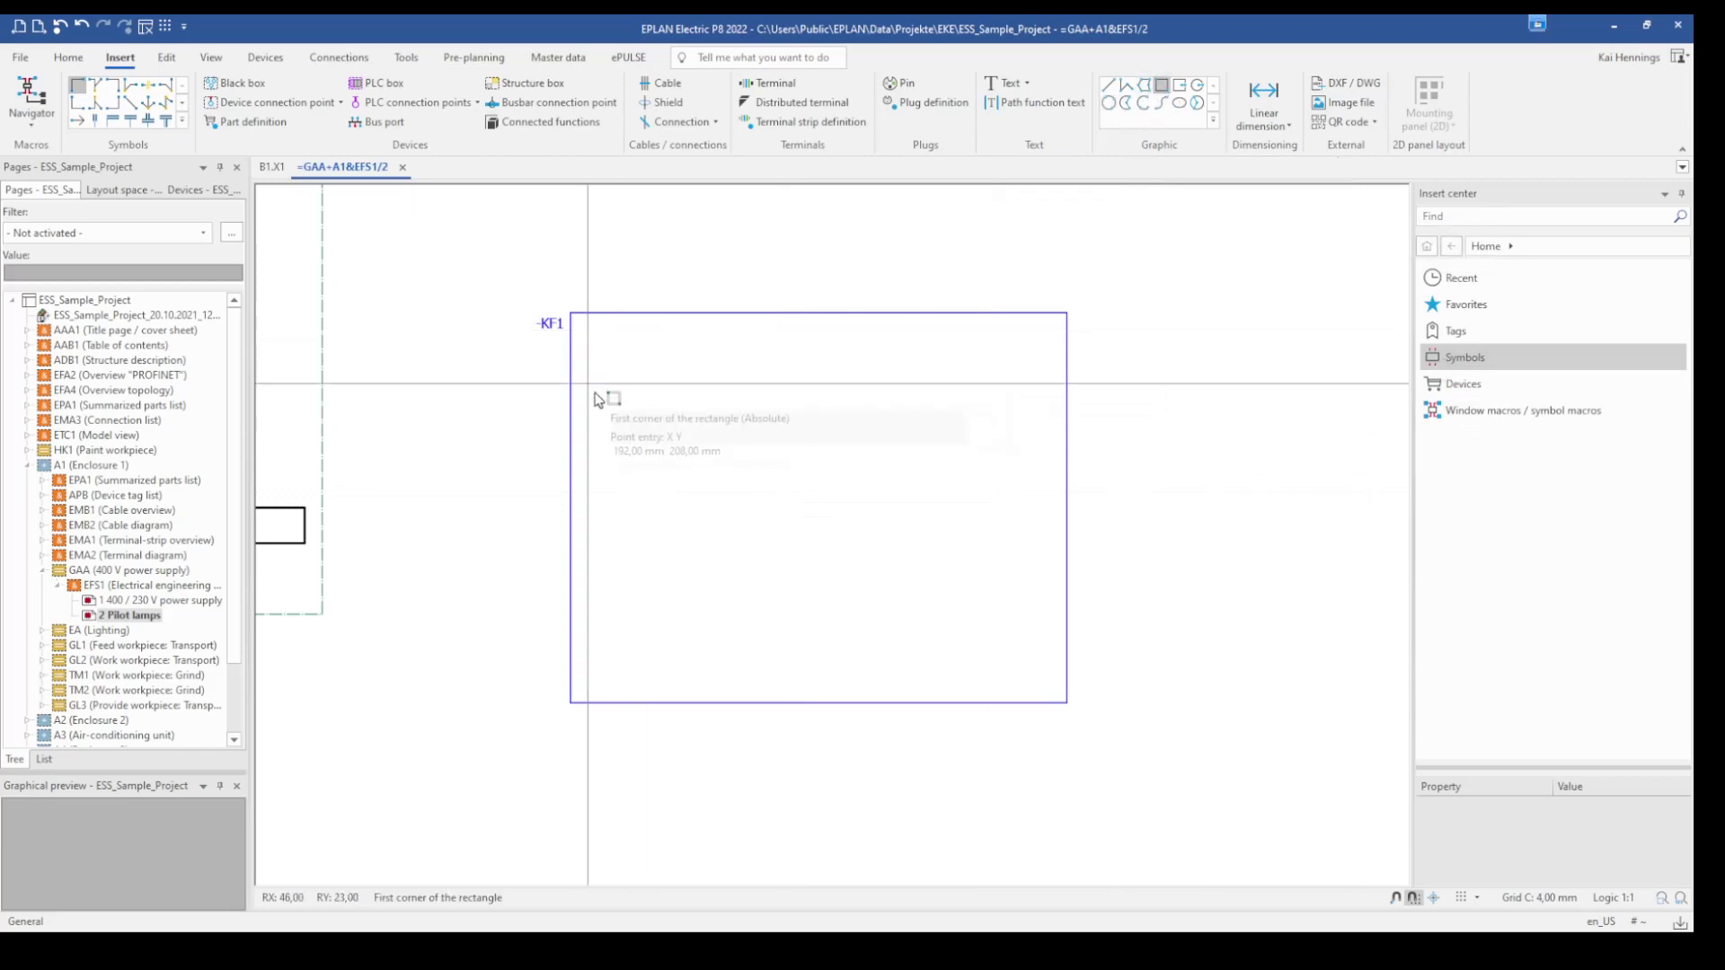
pyautogui.click(606, 367)
pyautogui.click(695, 455)
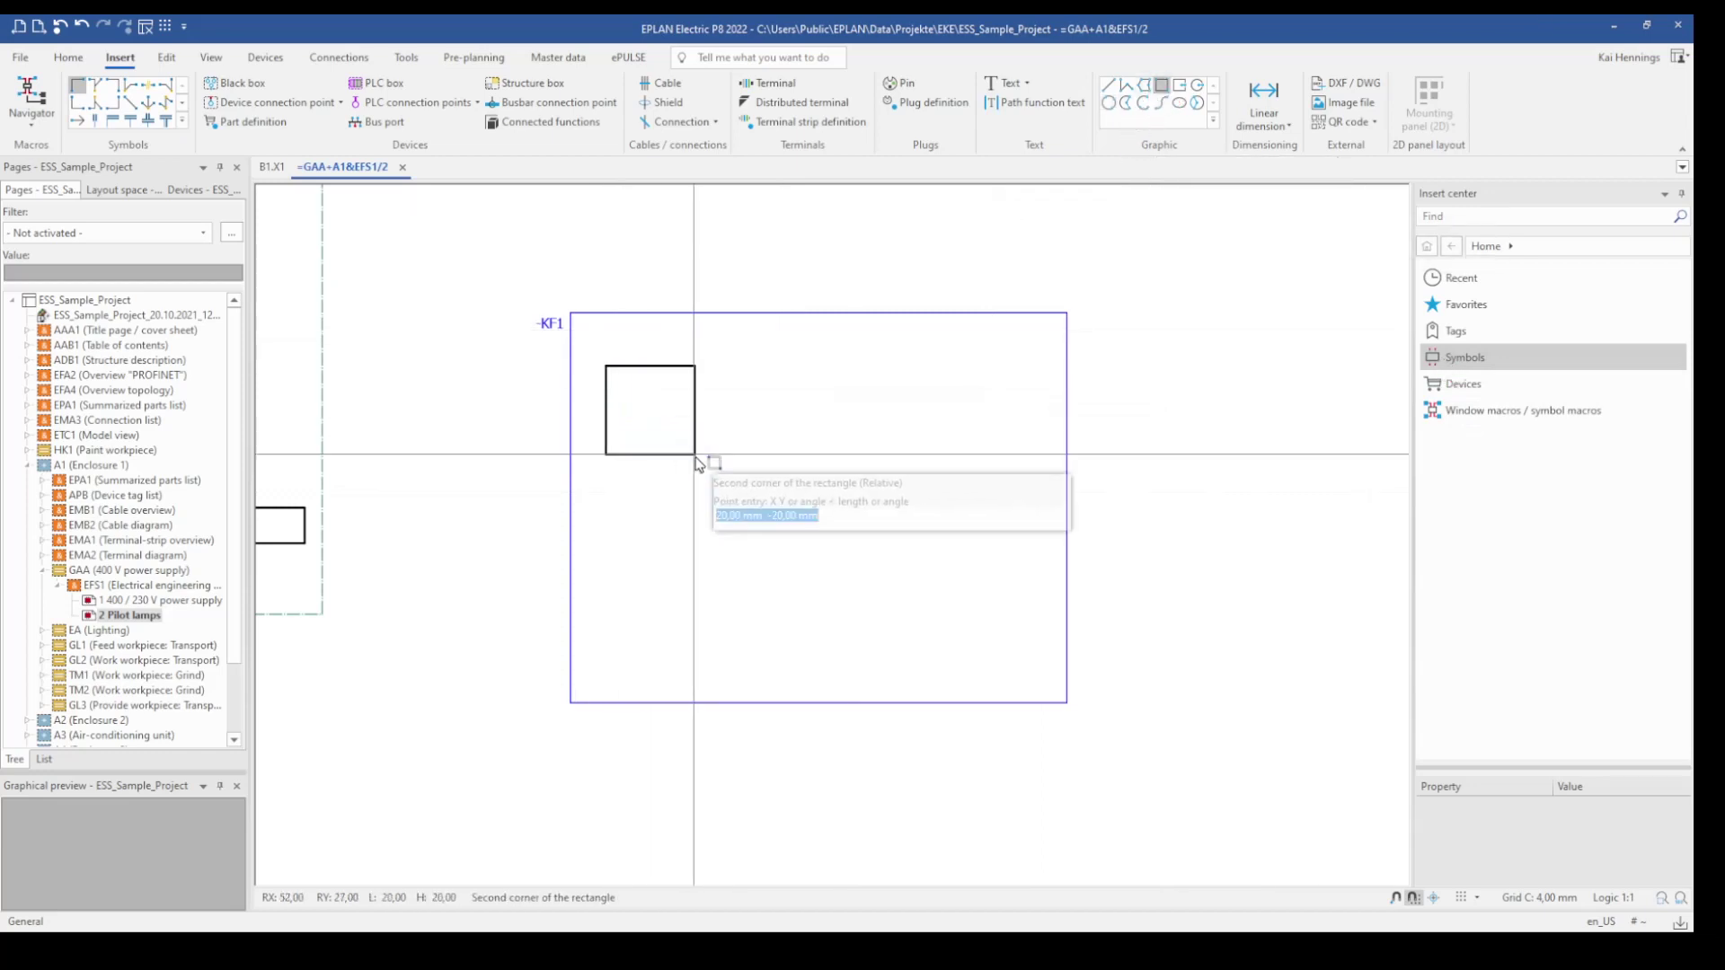
# Step: Place device connection points 1 and 2 along the inside of the black box's top edge, above the rectangle
pyautogui.click(269, 102)
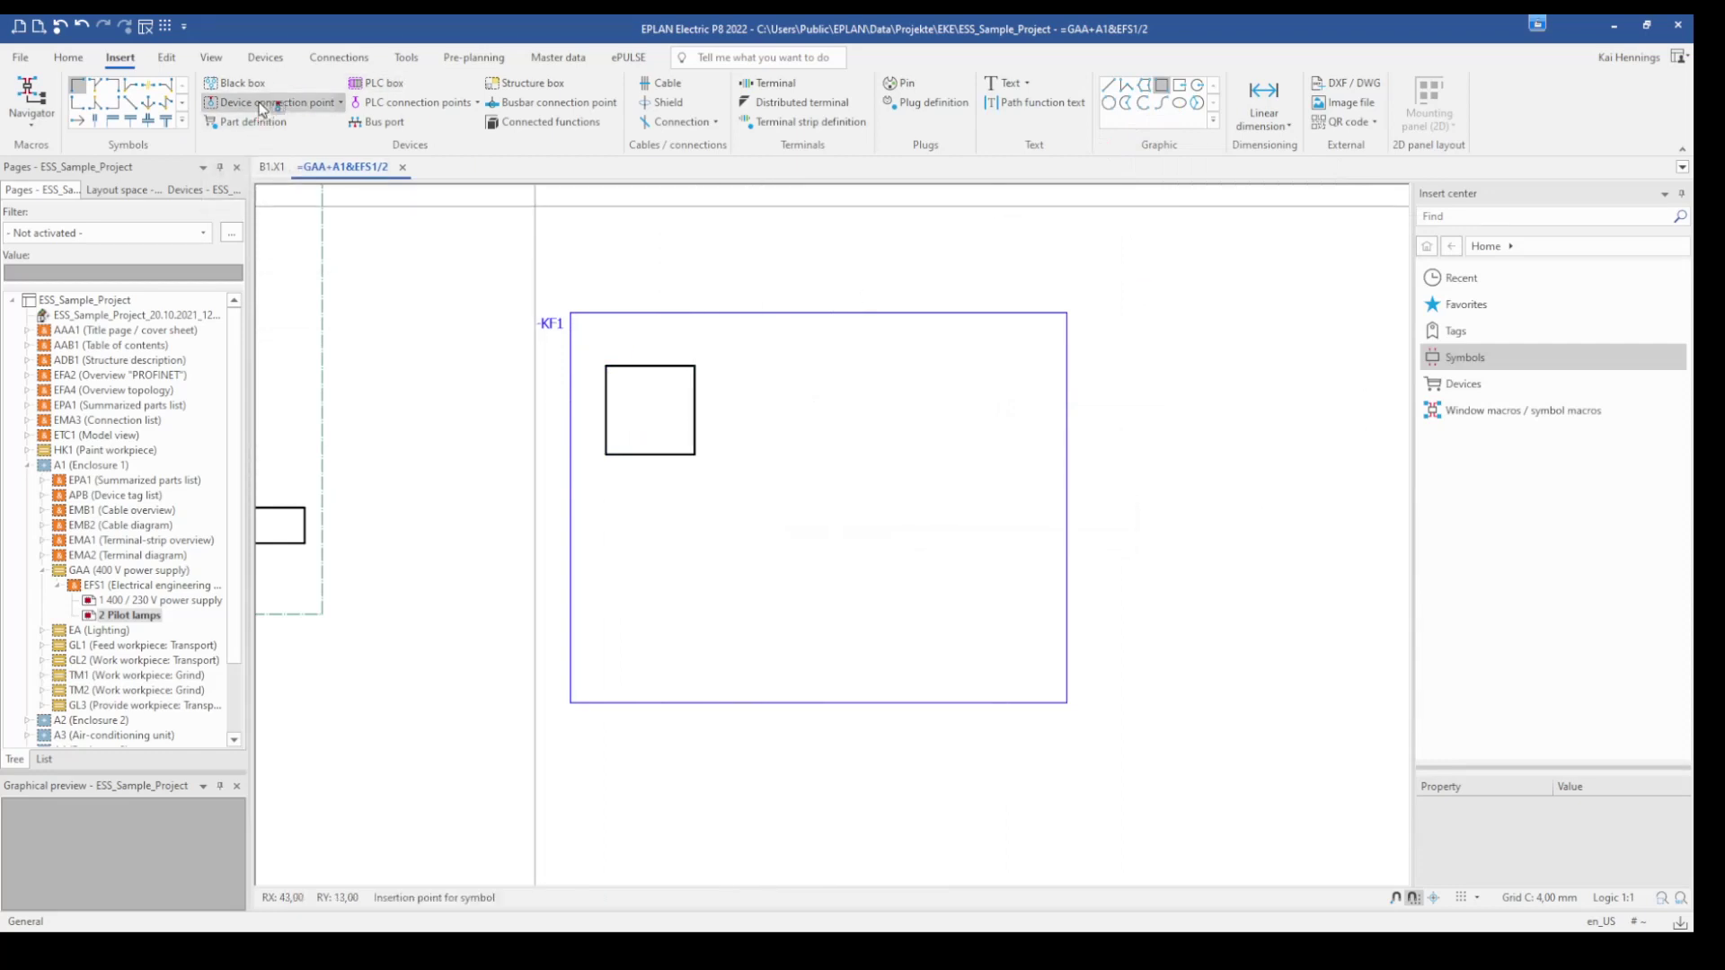
pyautogui.click(623, 330)
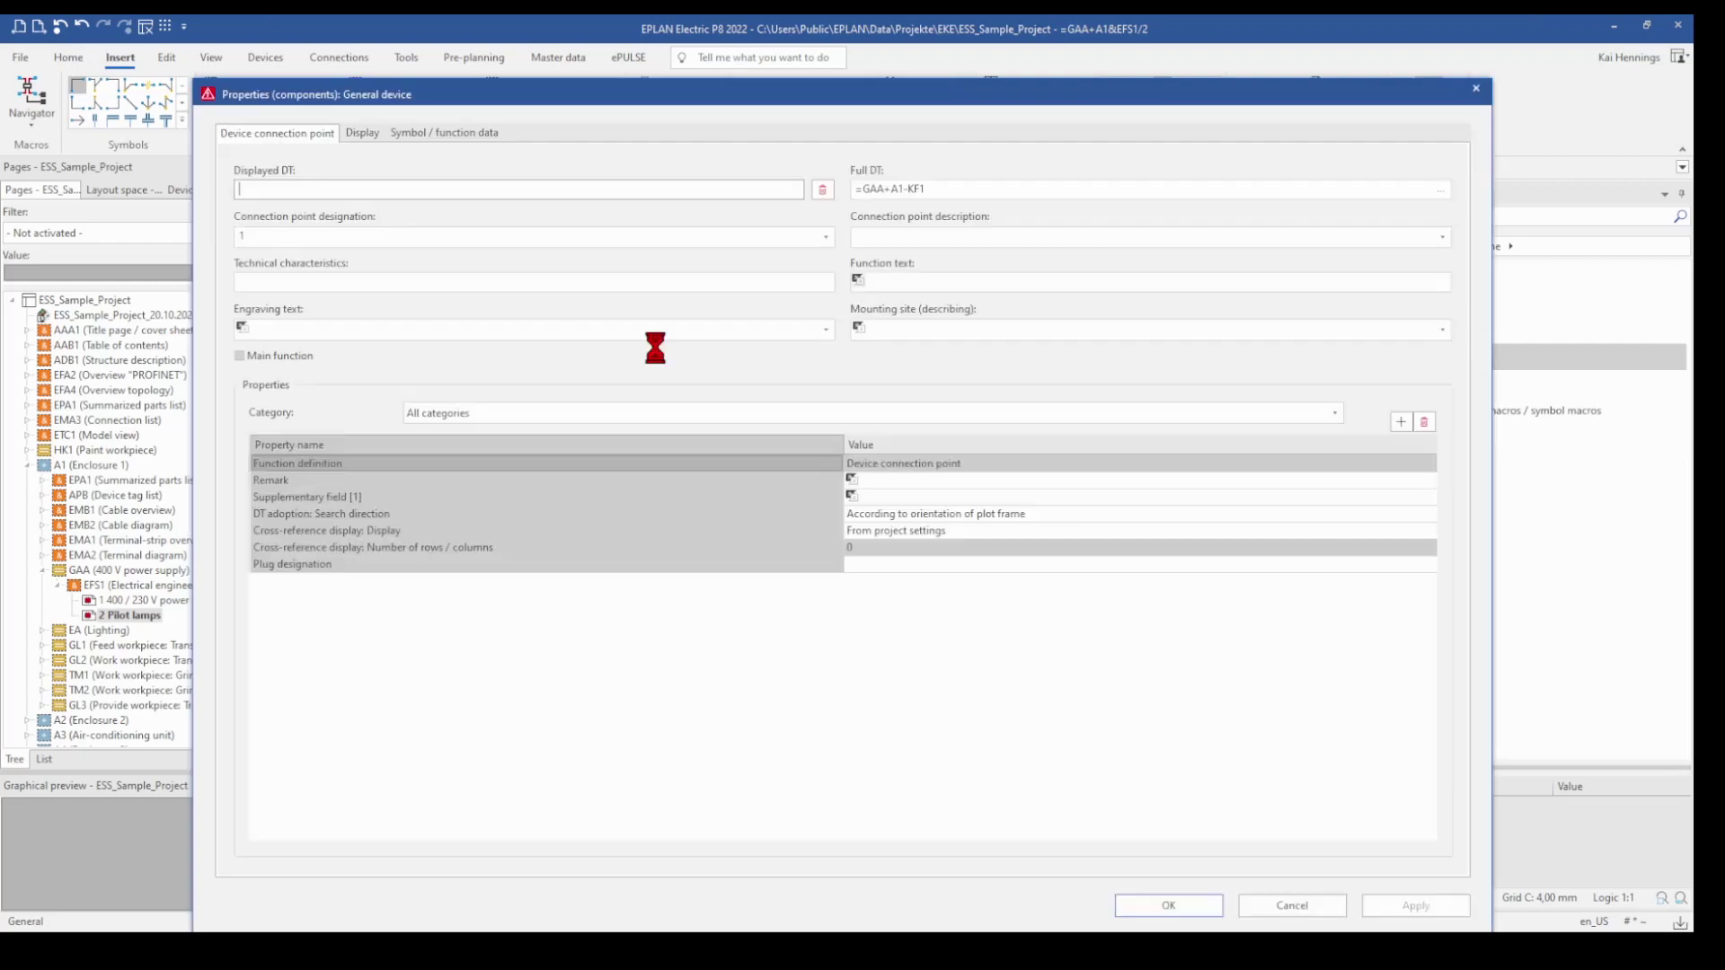
pyautogui.click(1168, 905)
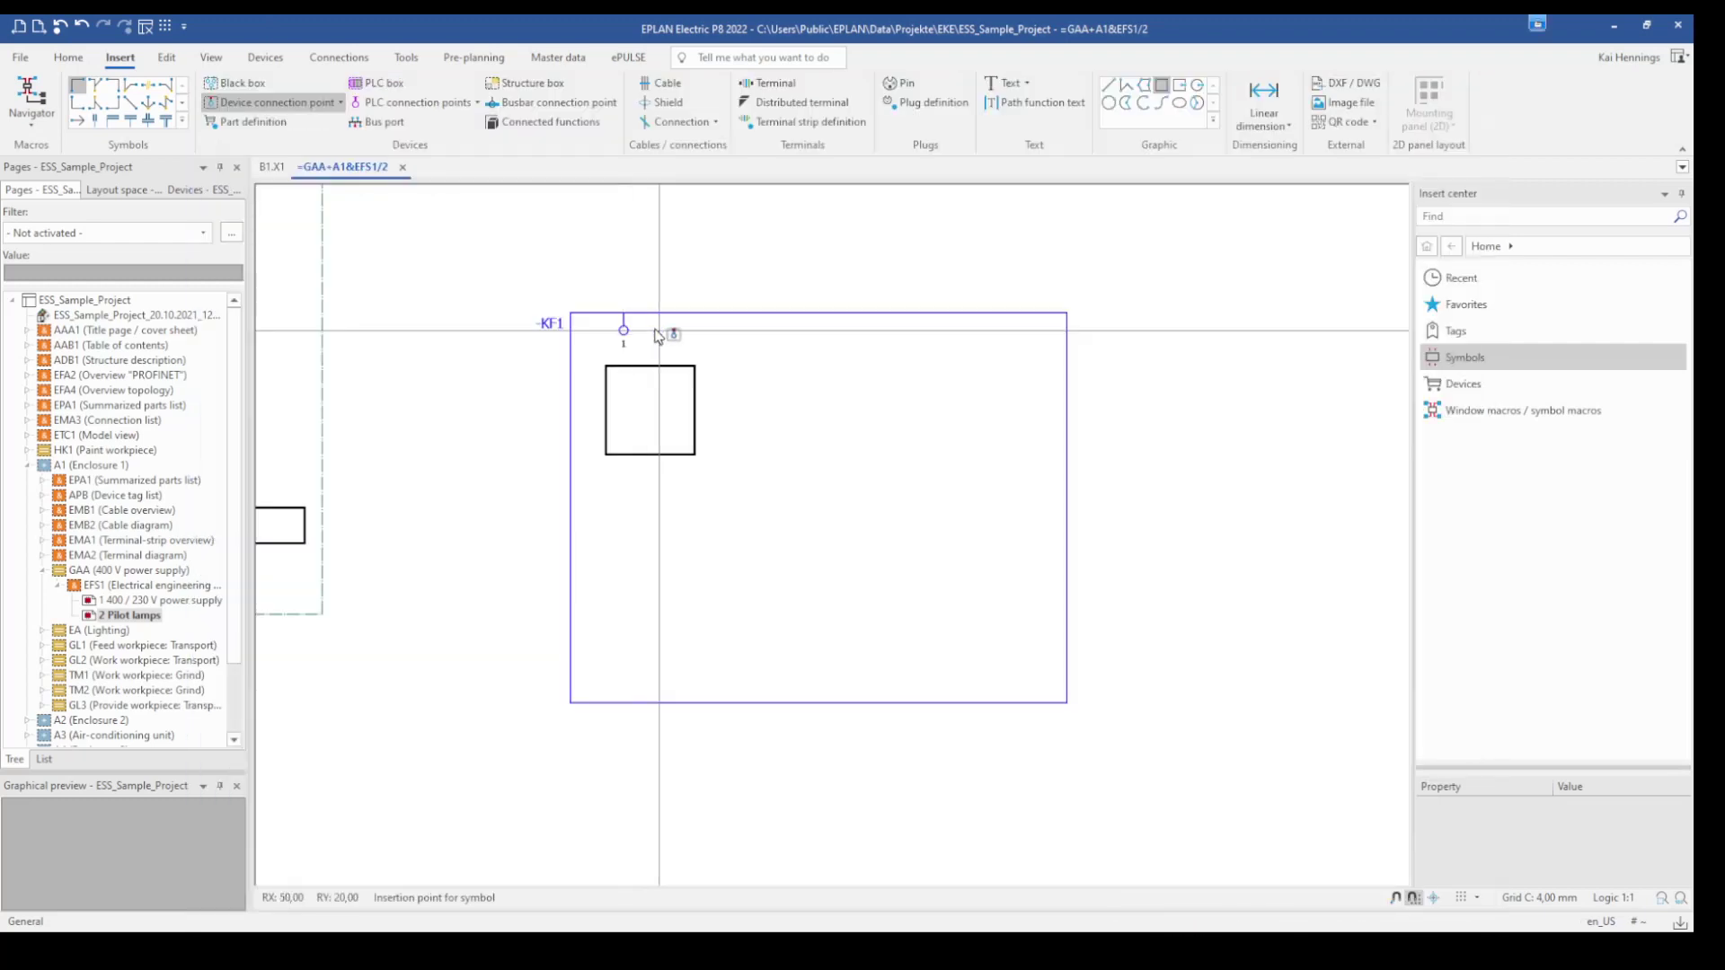
pyautogui.click(694, 331)
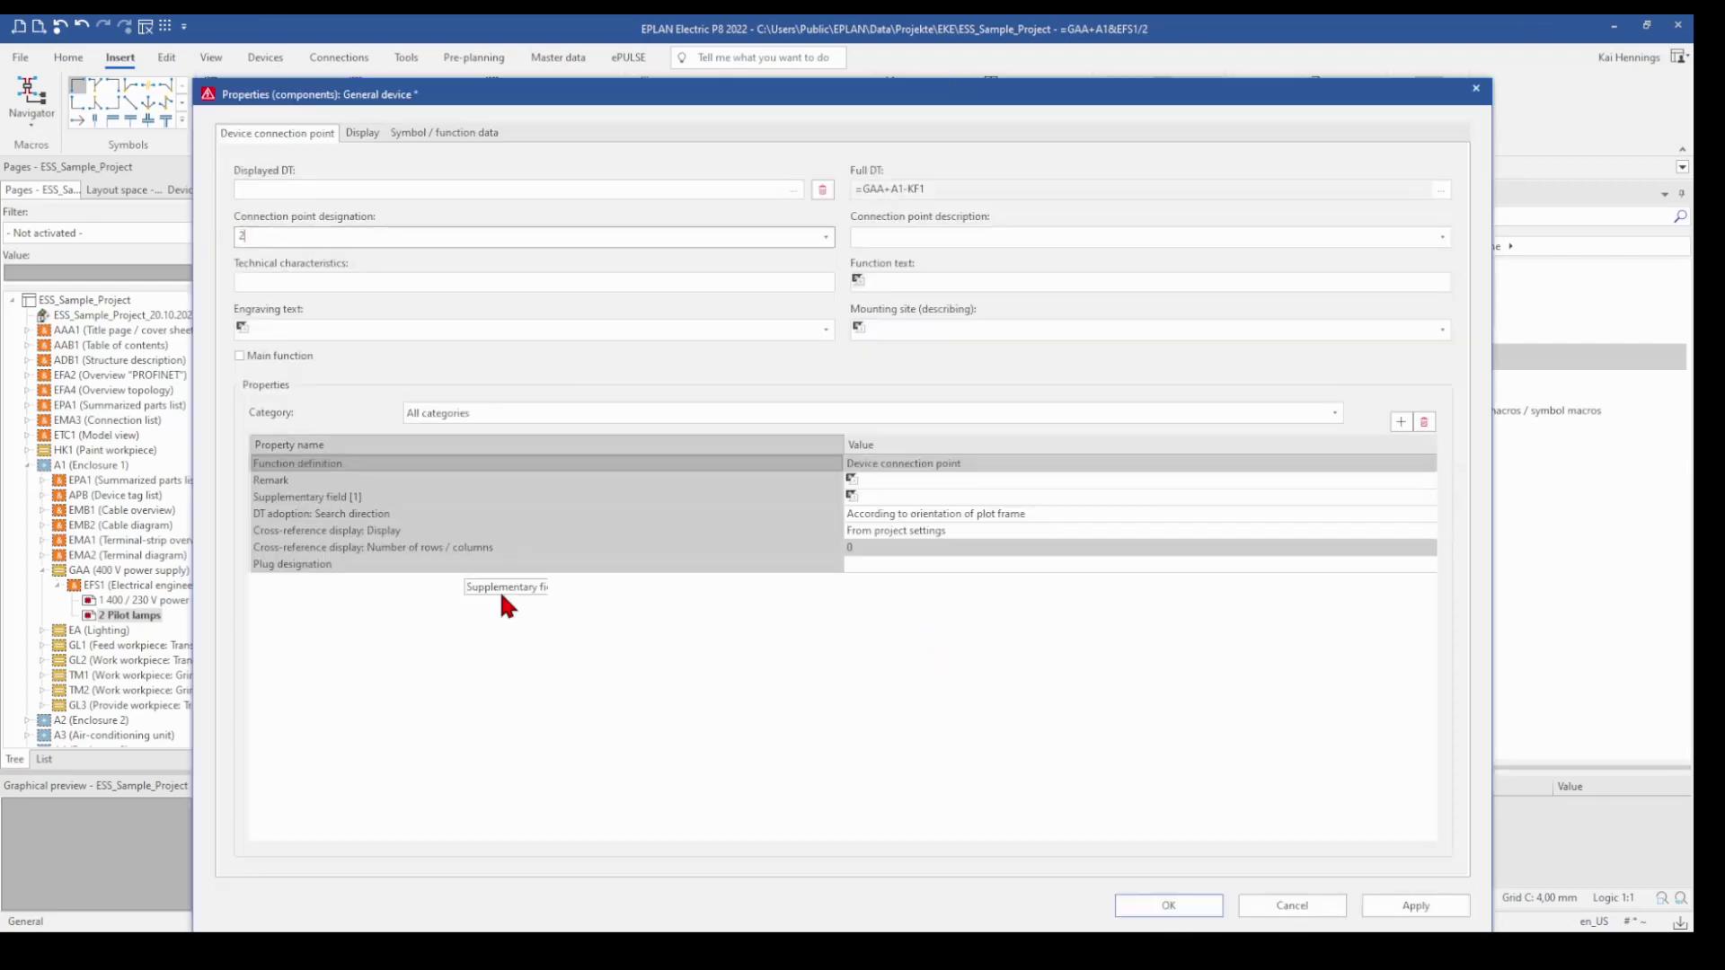
pyautogui.press('Return')
# Step: Place device connection points 3 and 4 along the inside of the black box's bottom edge, pointing downward
pyautogui.click(613, 692)
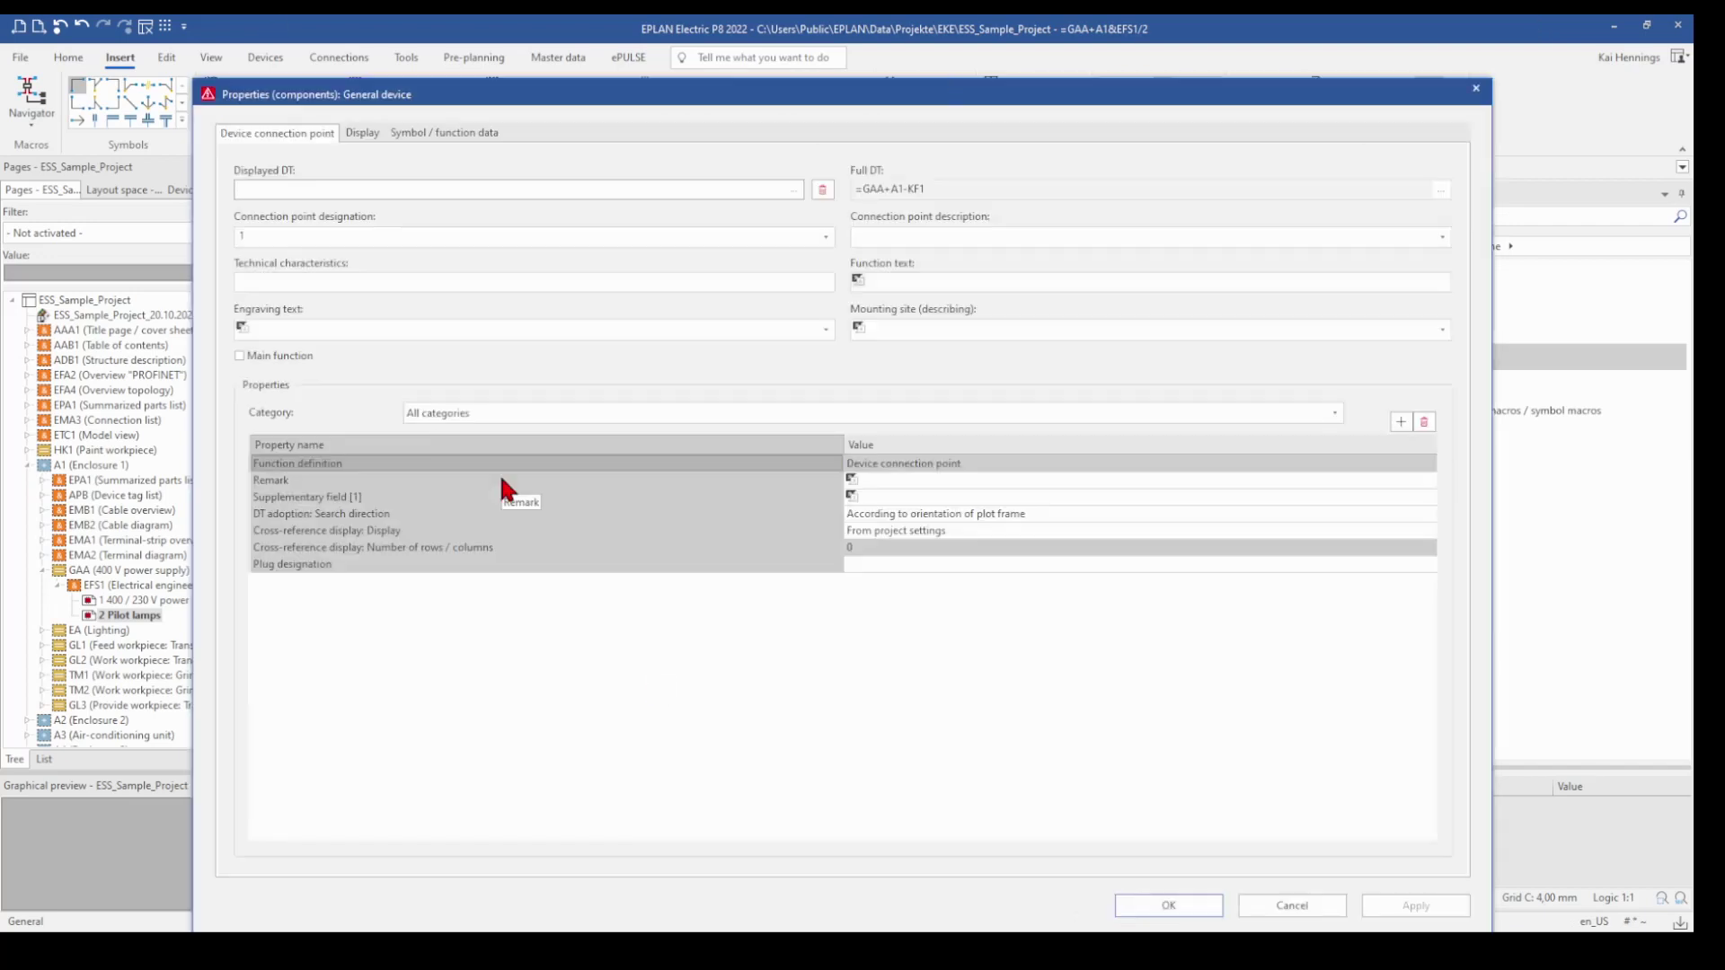
pyautogui.press('Return')
pyautogui.click(729, 687)
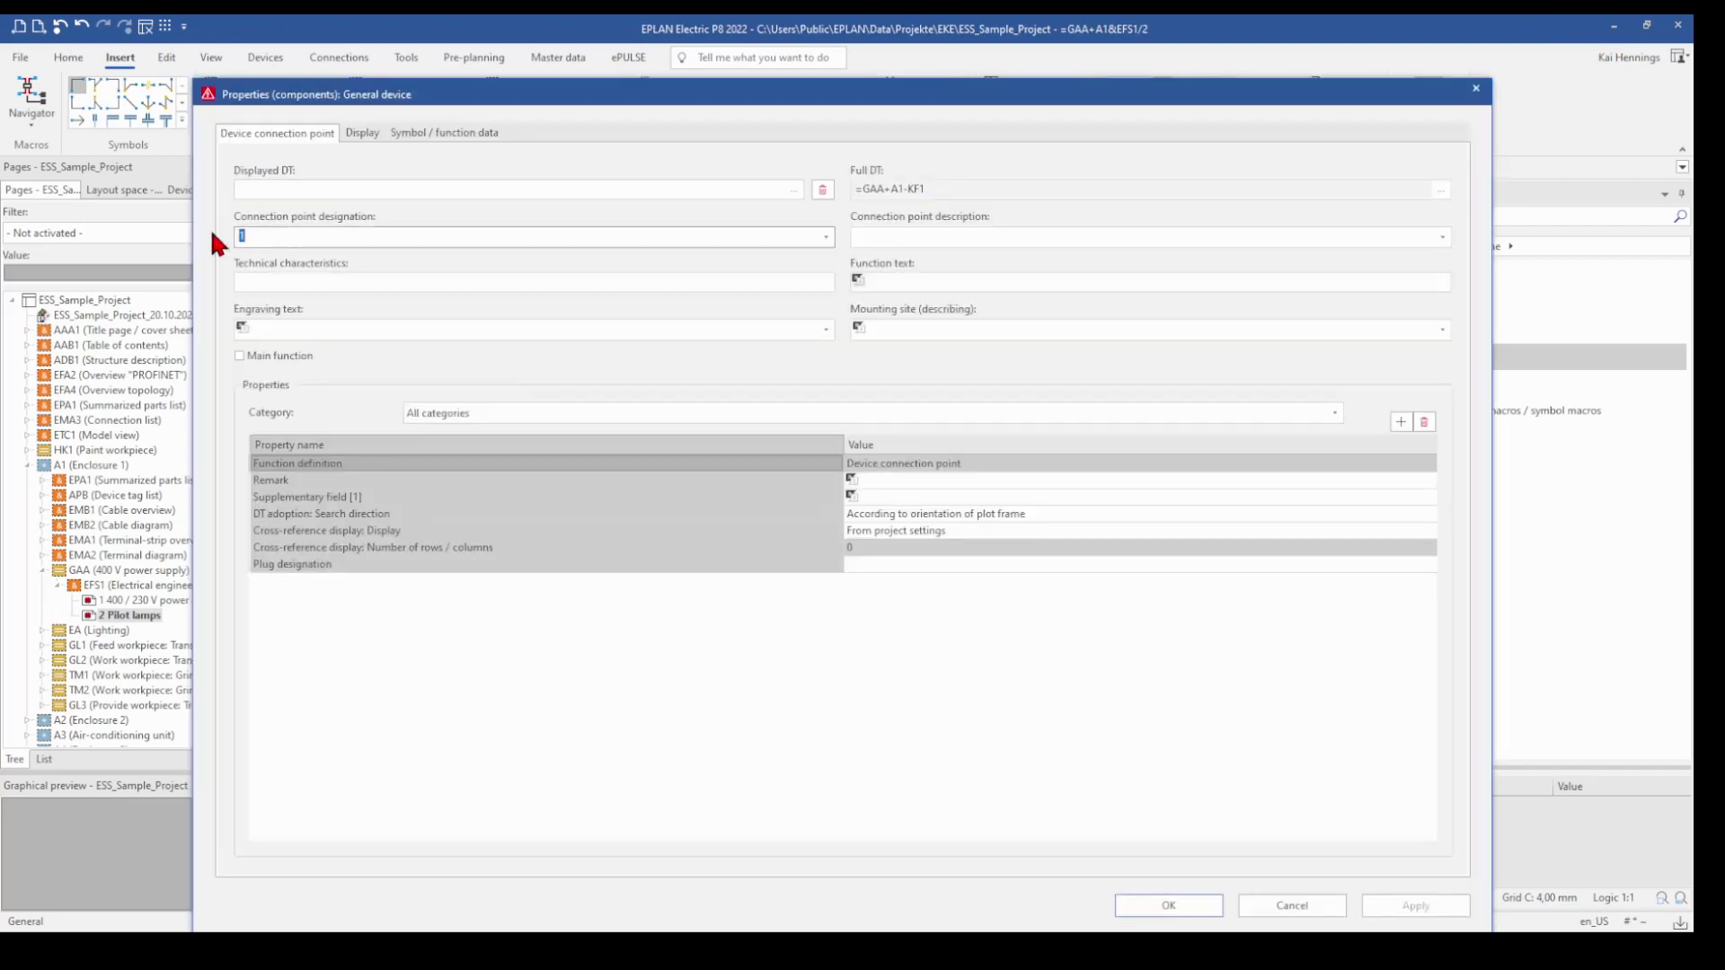
pyautogui.press('Return')
# Step: Insert the single-phase rectifier symbol G22 from the IEC_symbol library inside the black box, below the rectangle
pyautogui.click(1446, 364)
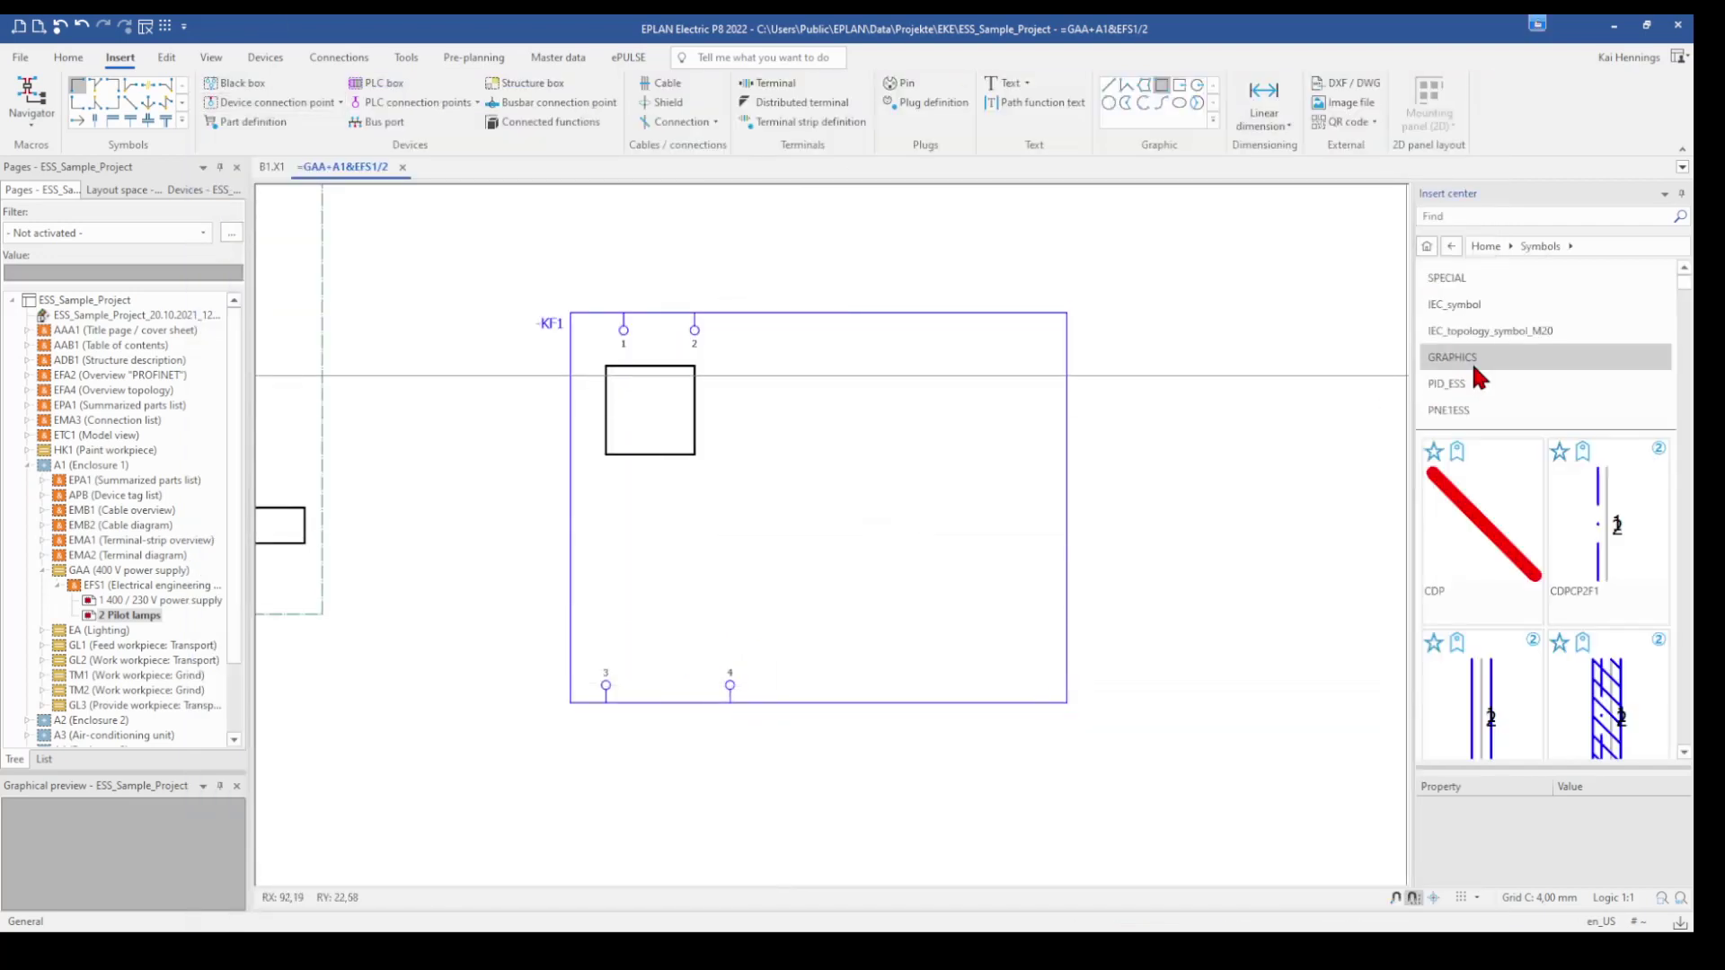
pyautogui.click(1471, 360)
pyautogui.click(1470, 274)
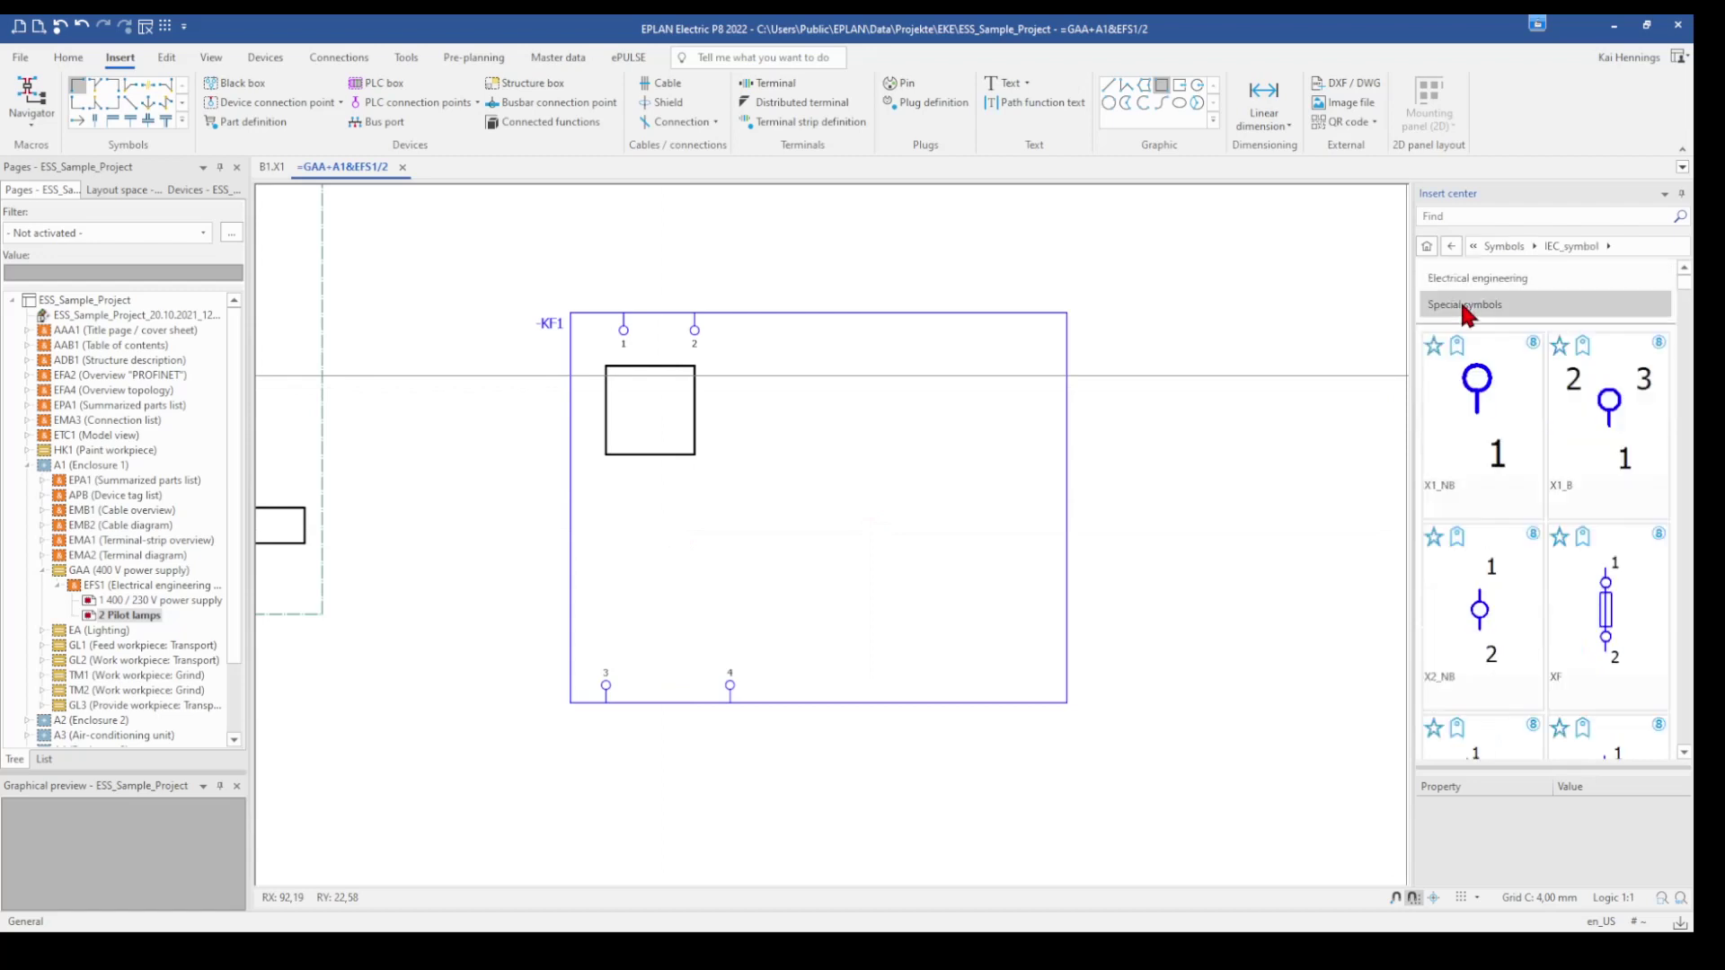
pyautogui.click(1491, 462)
pyautogui.moveTo(1683, 319); pyautogui.dragTo(1686, 633)
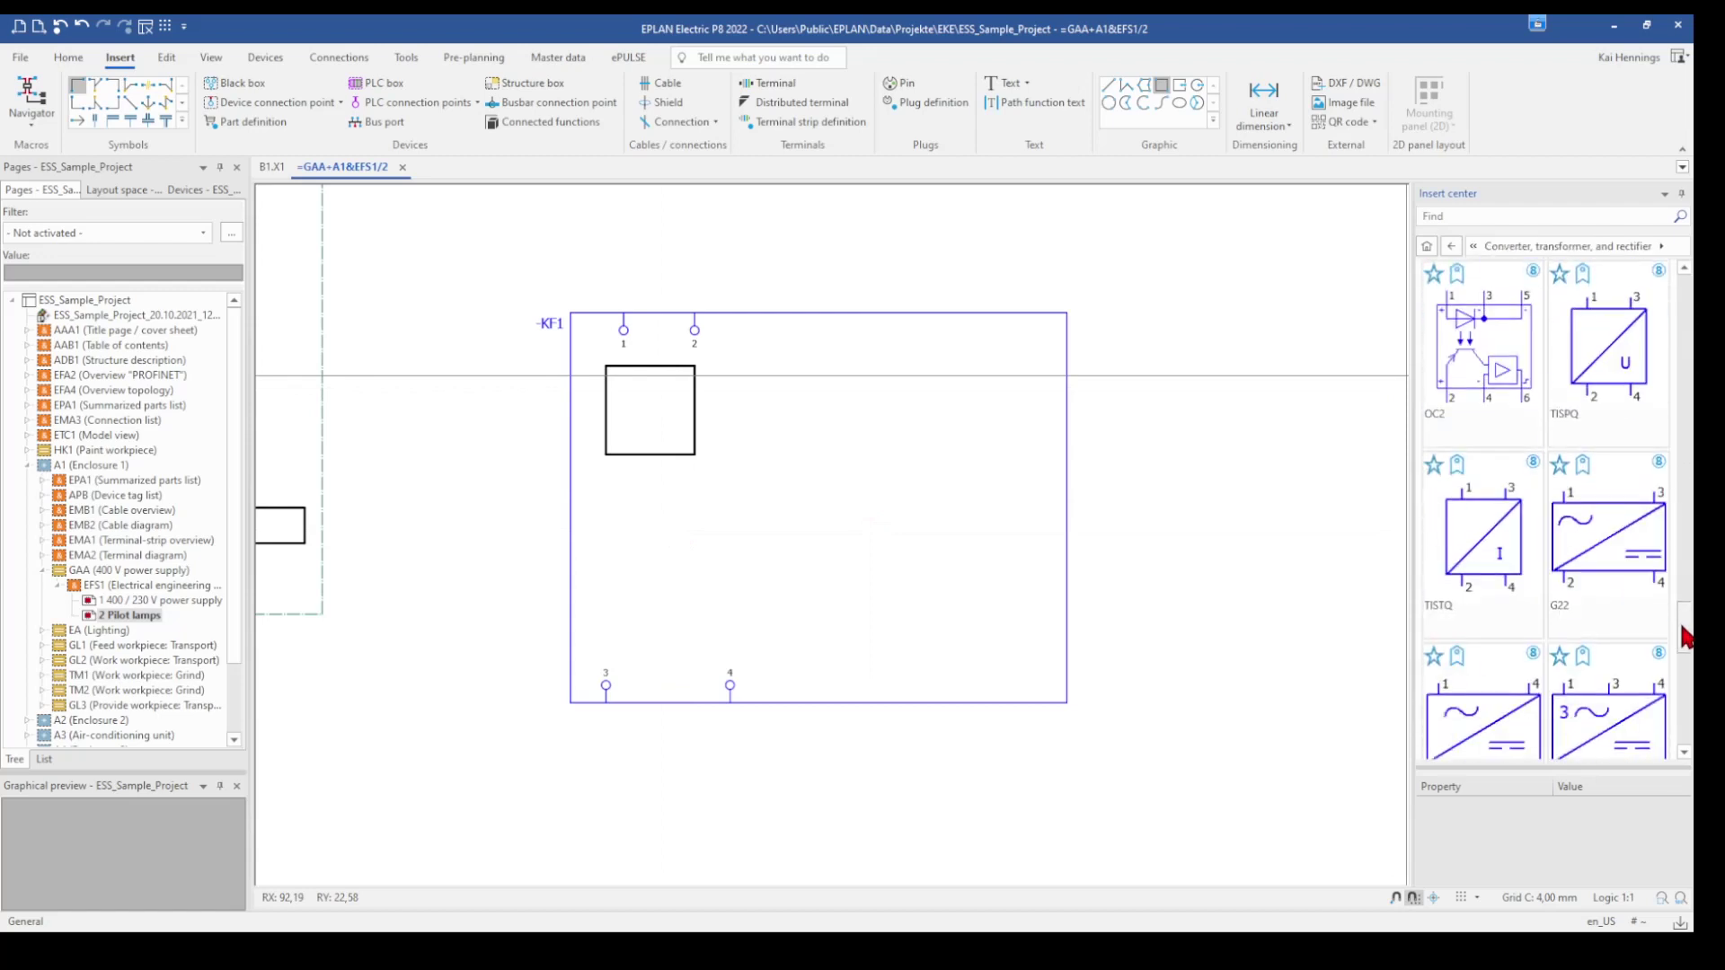
pyautogui.click(1630, 559)
pyautogui.doubleClick(1630, 559)
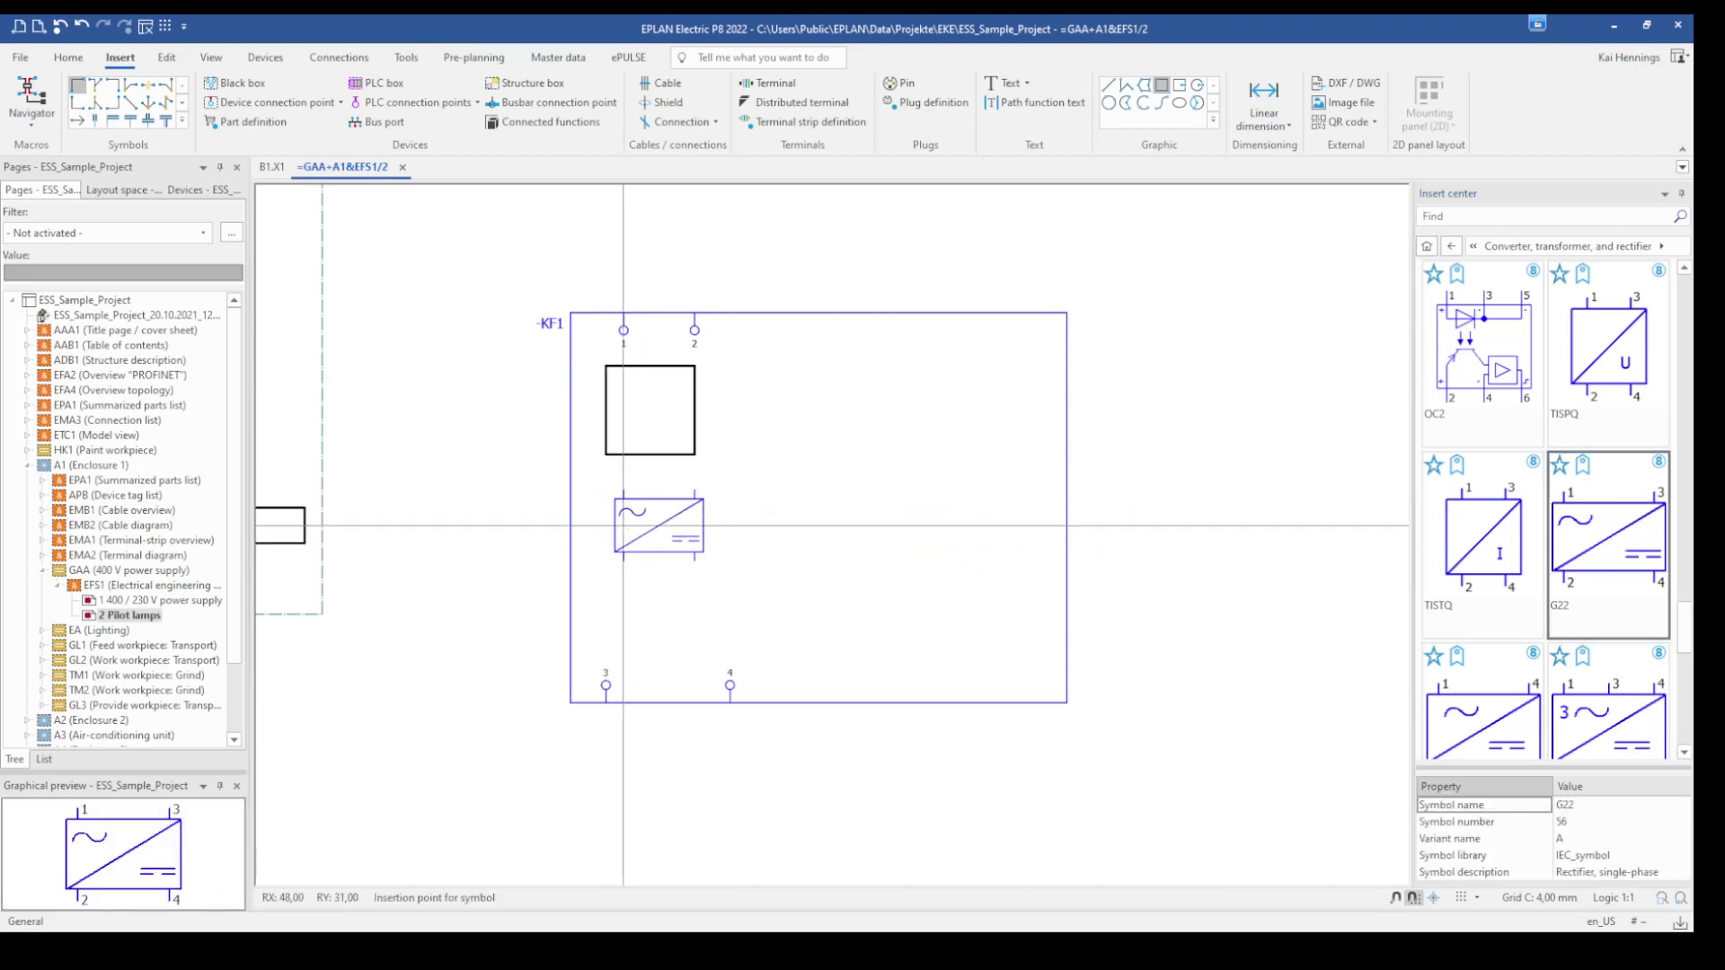
pyautogui.click(623, 526)
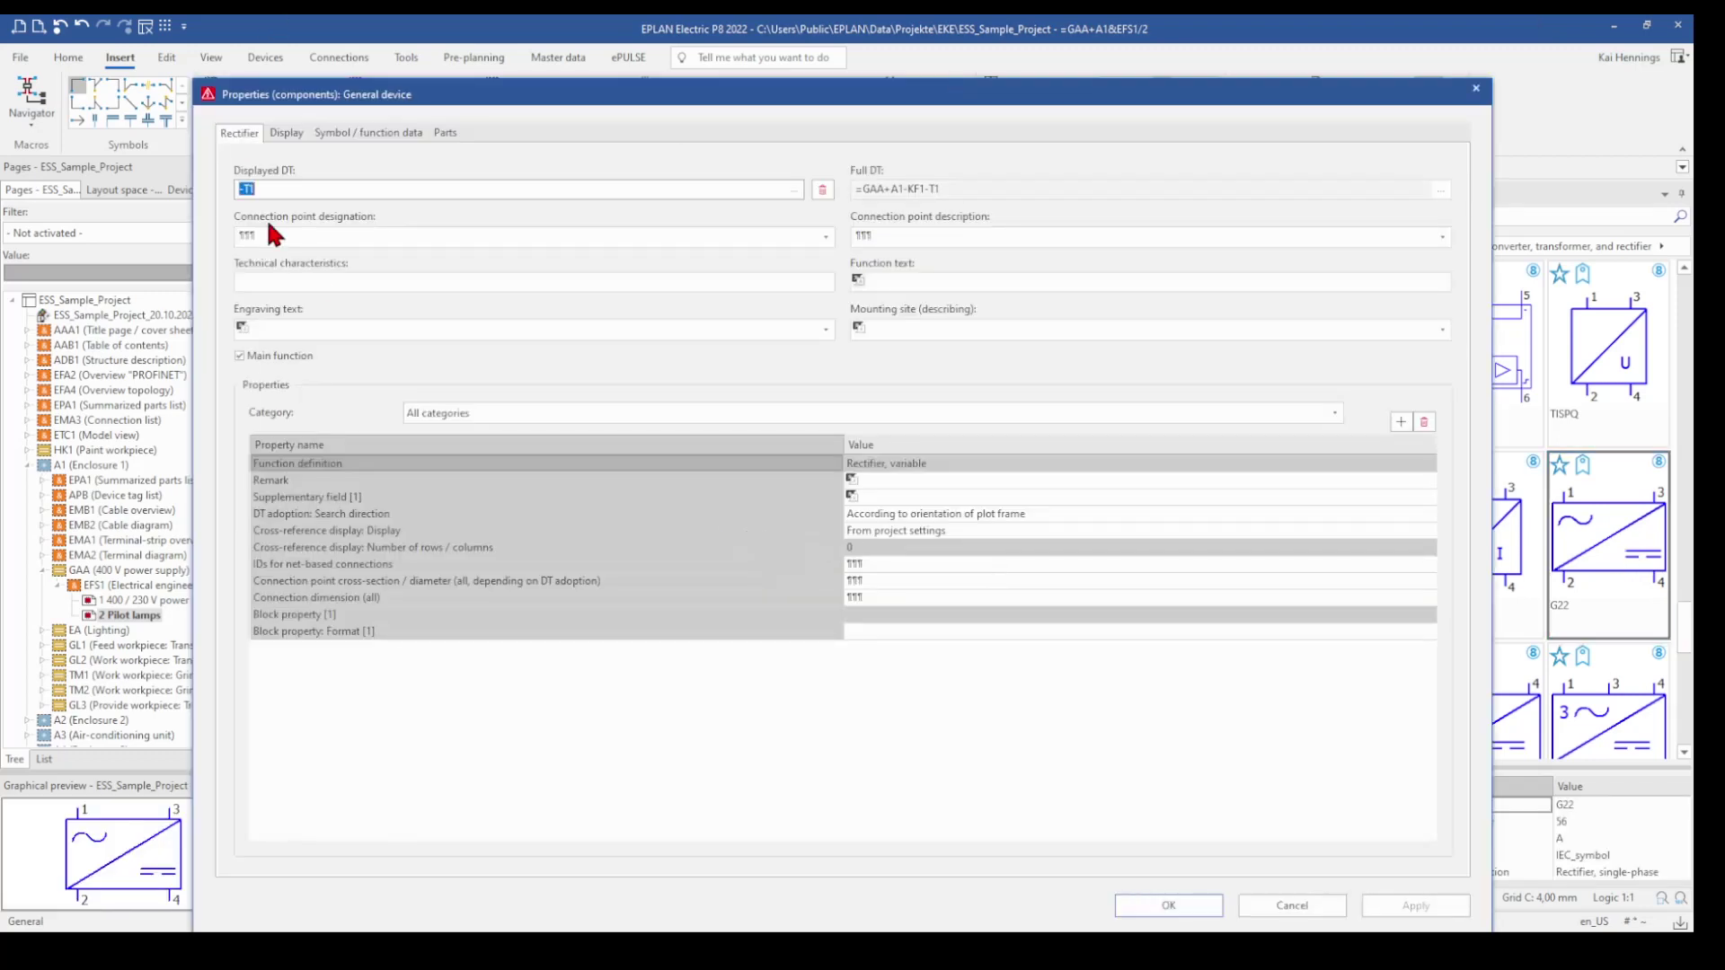
# Step: Clear the rectifier's displayed DT and set its representation type to Graphic
pyautogui.press('Return')
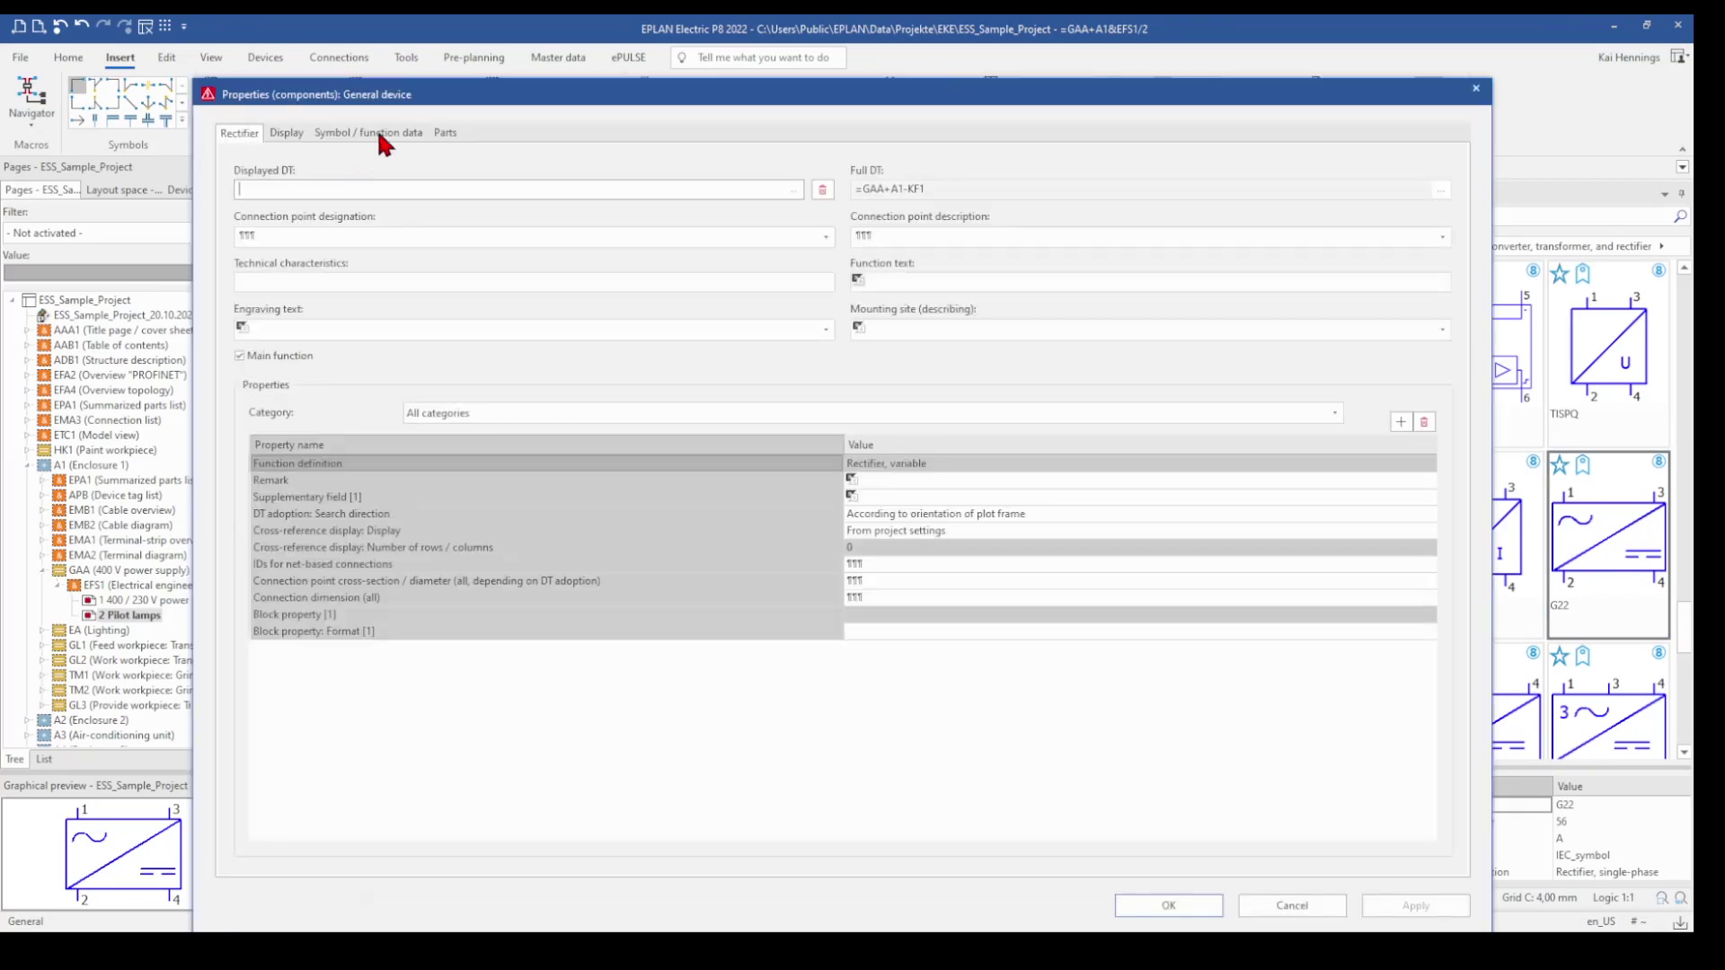
pyautogui.click(380, 135)
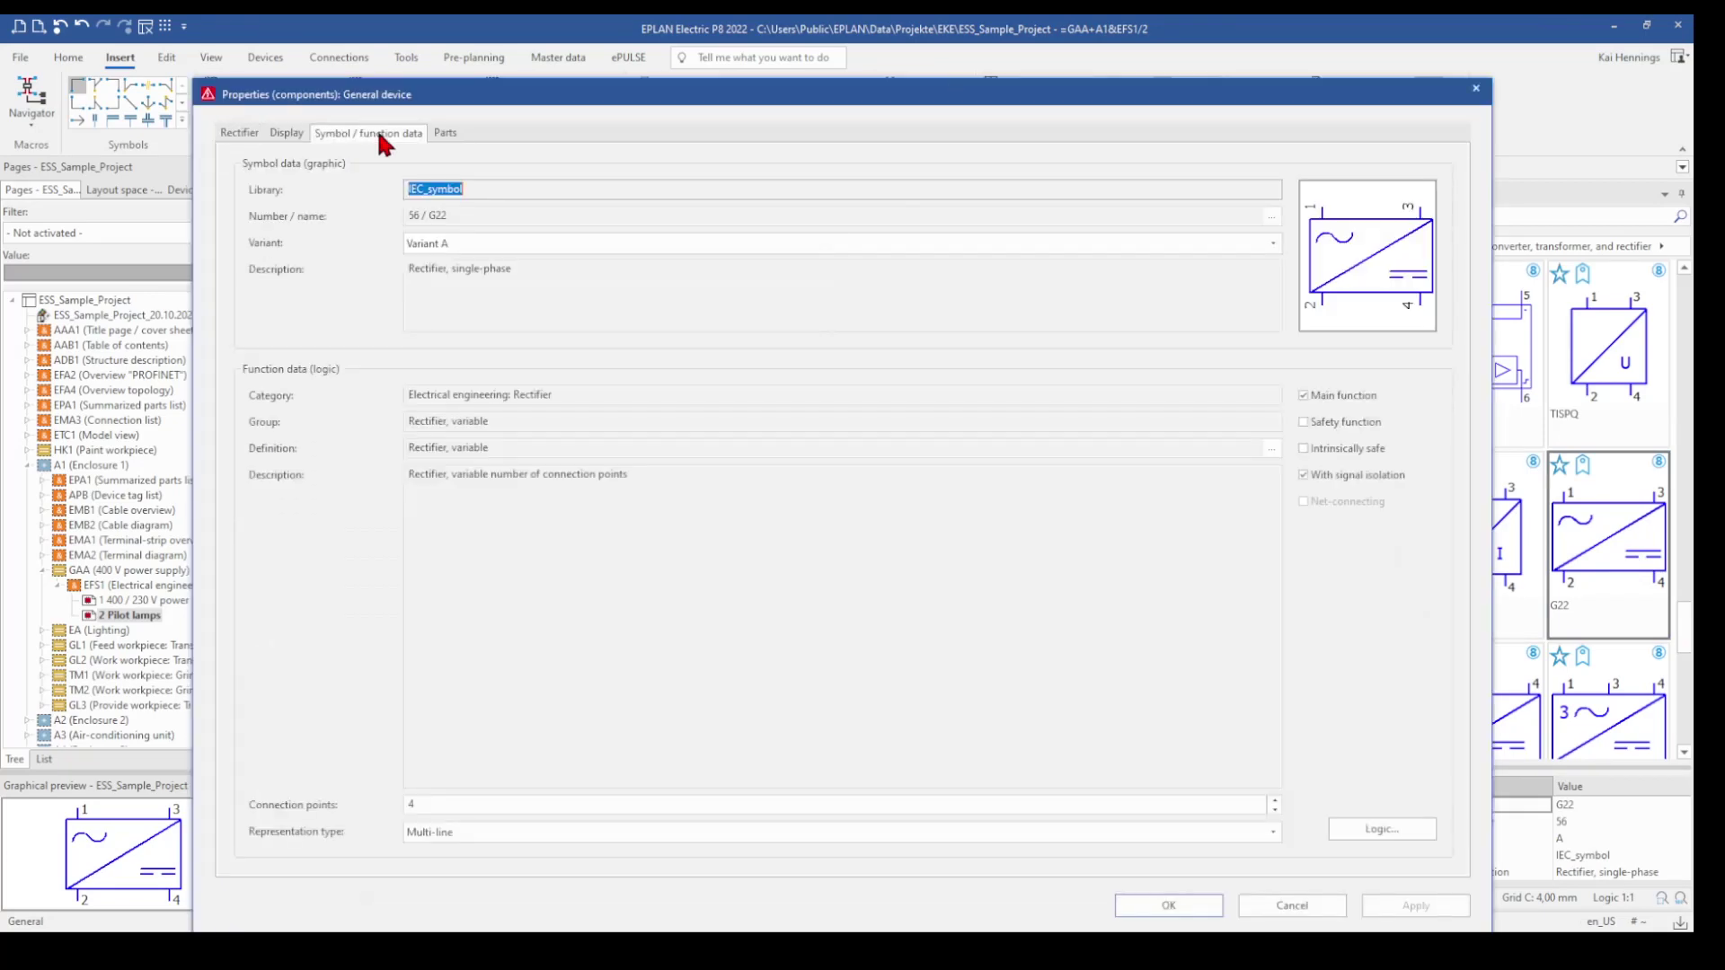
pyautogui.click(491, 839)
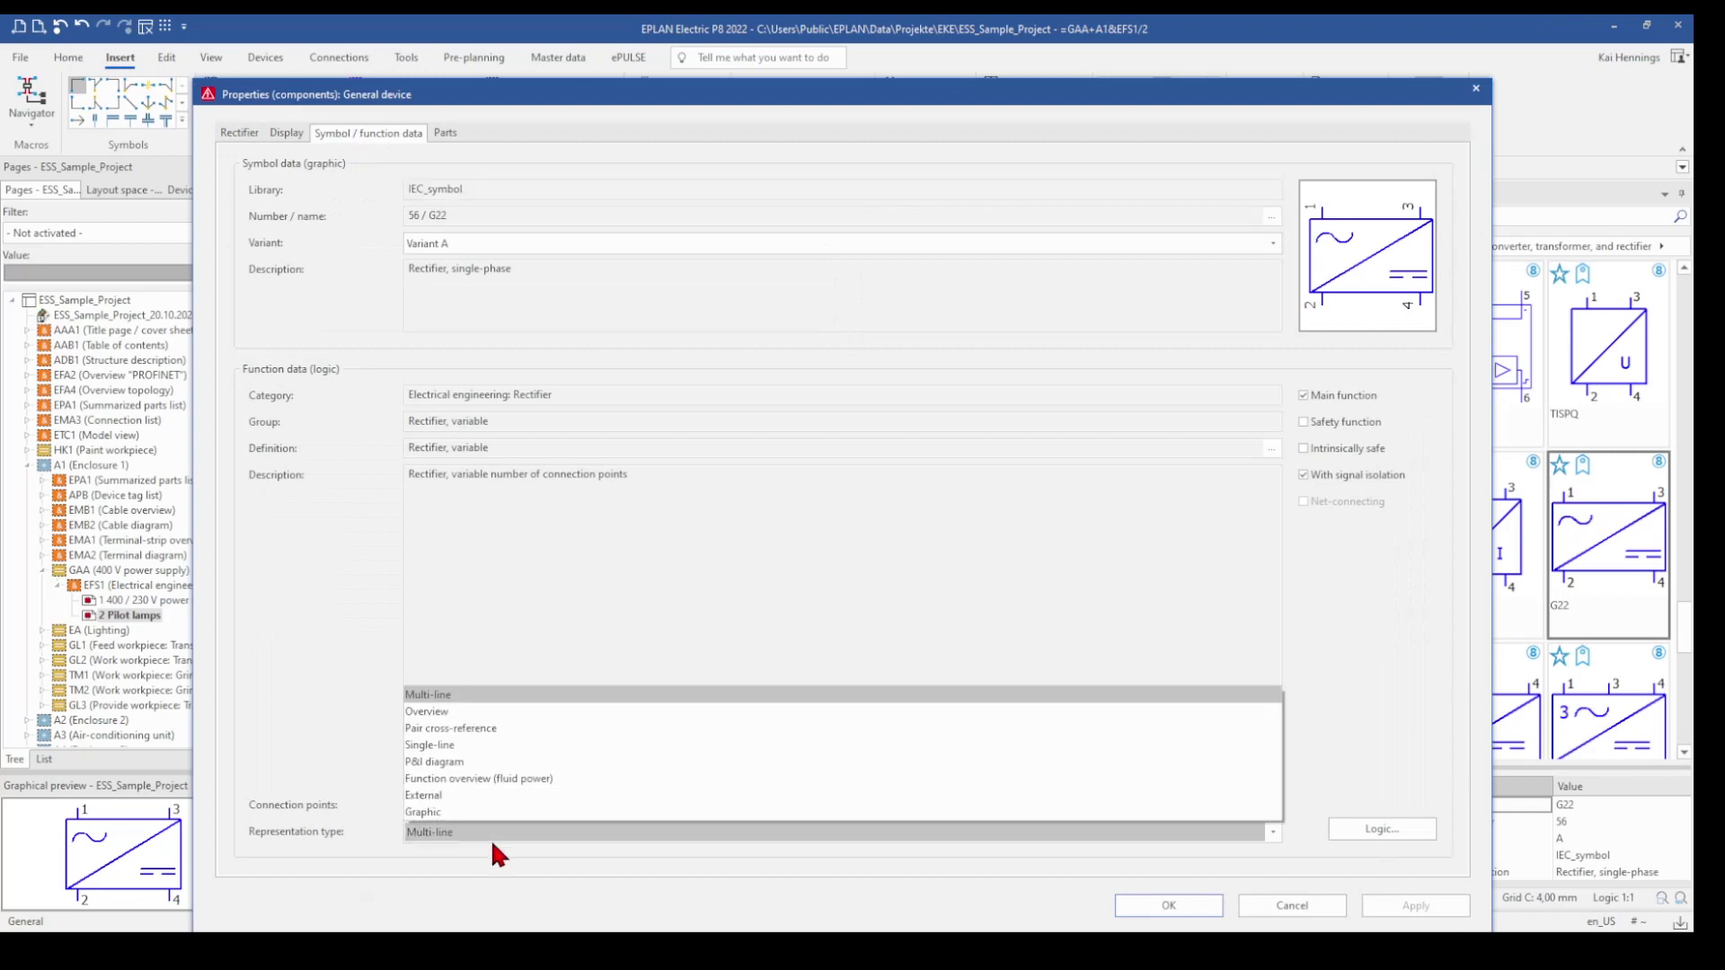
pyautogui.click(458, 808)
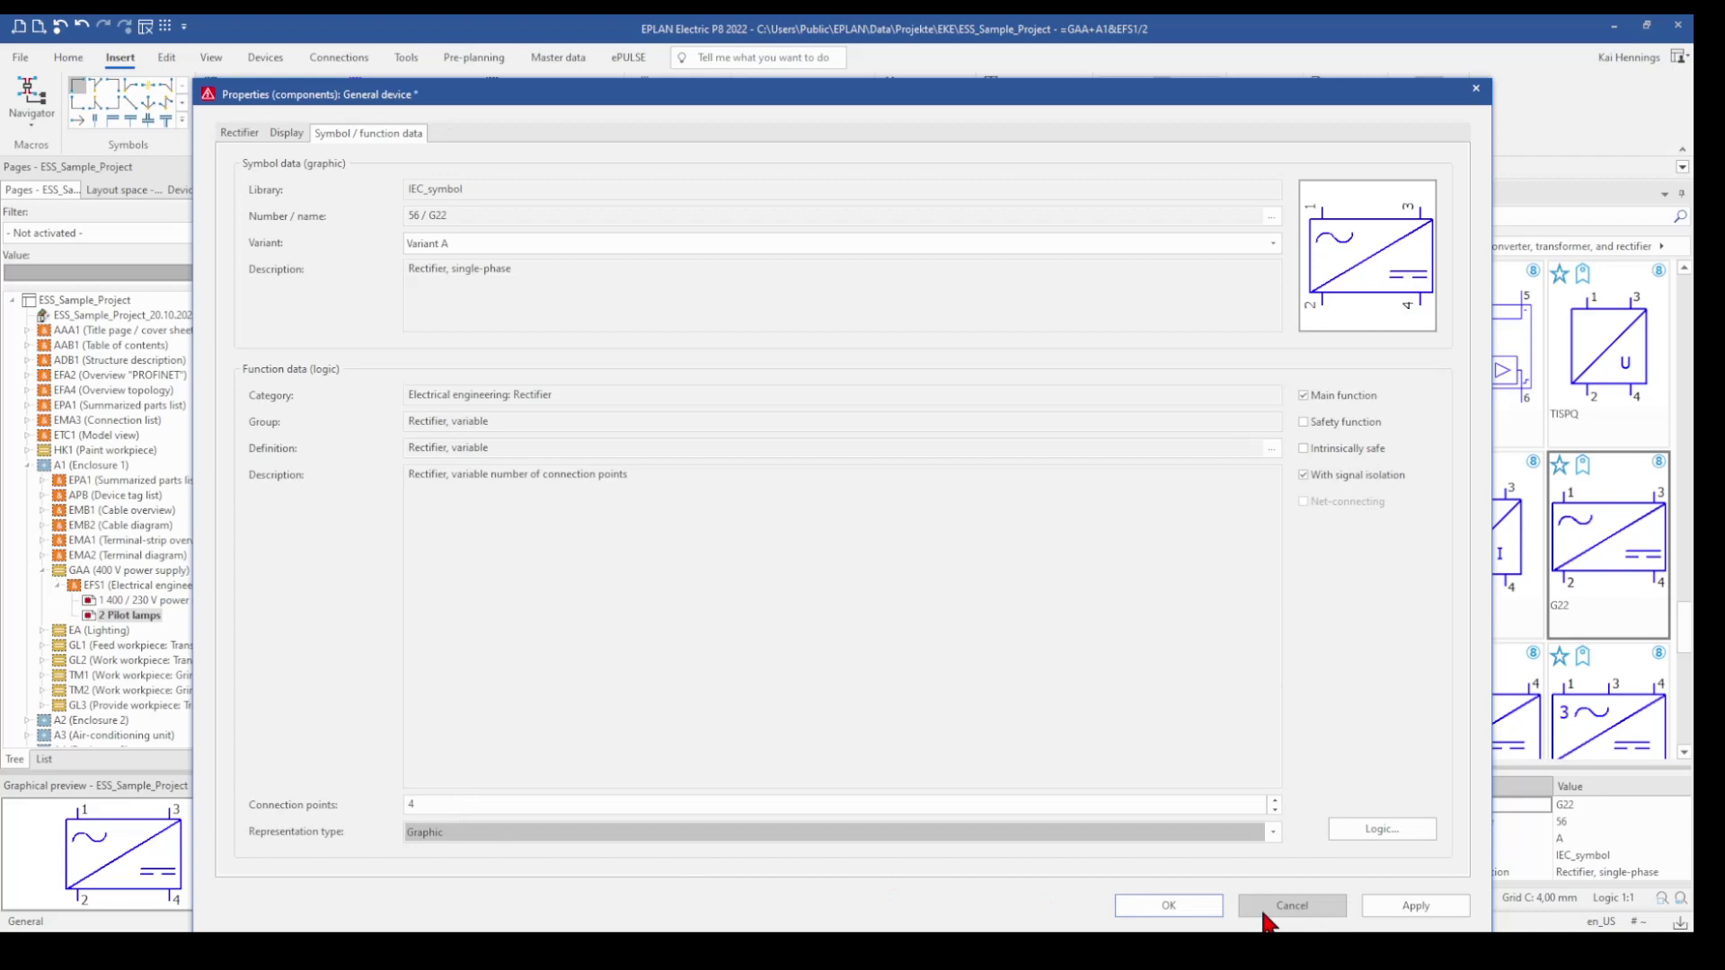
pyautogui.click(1194, 905)
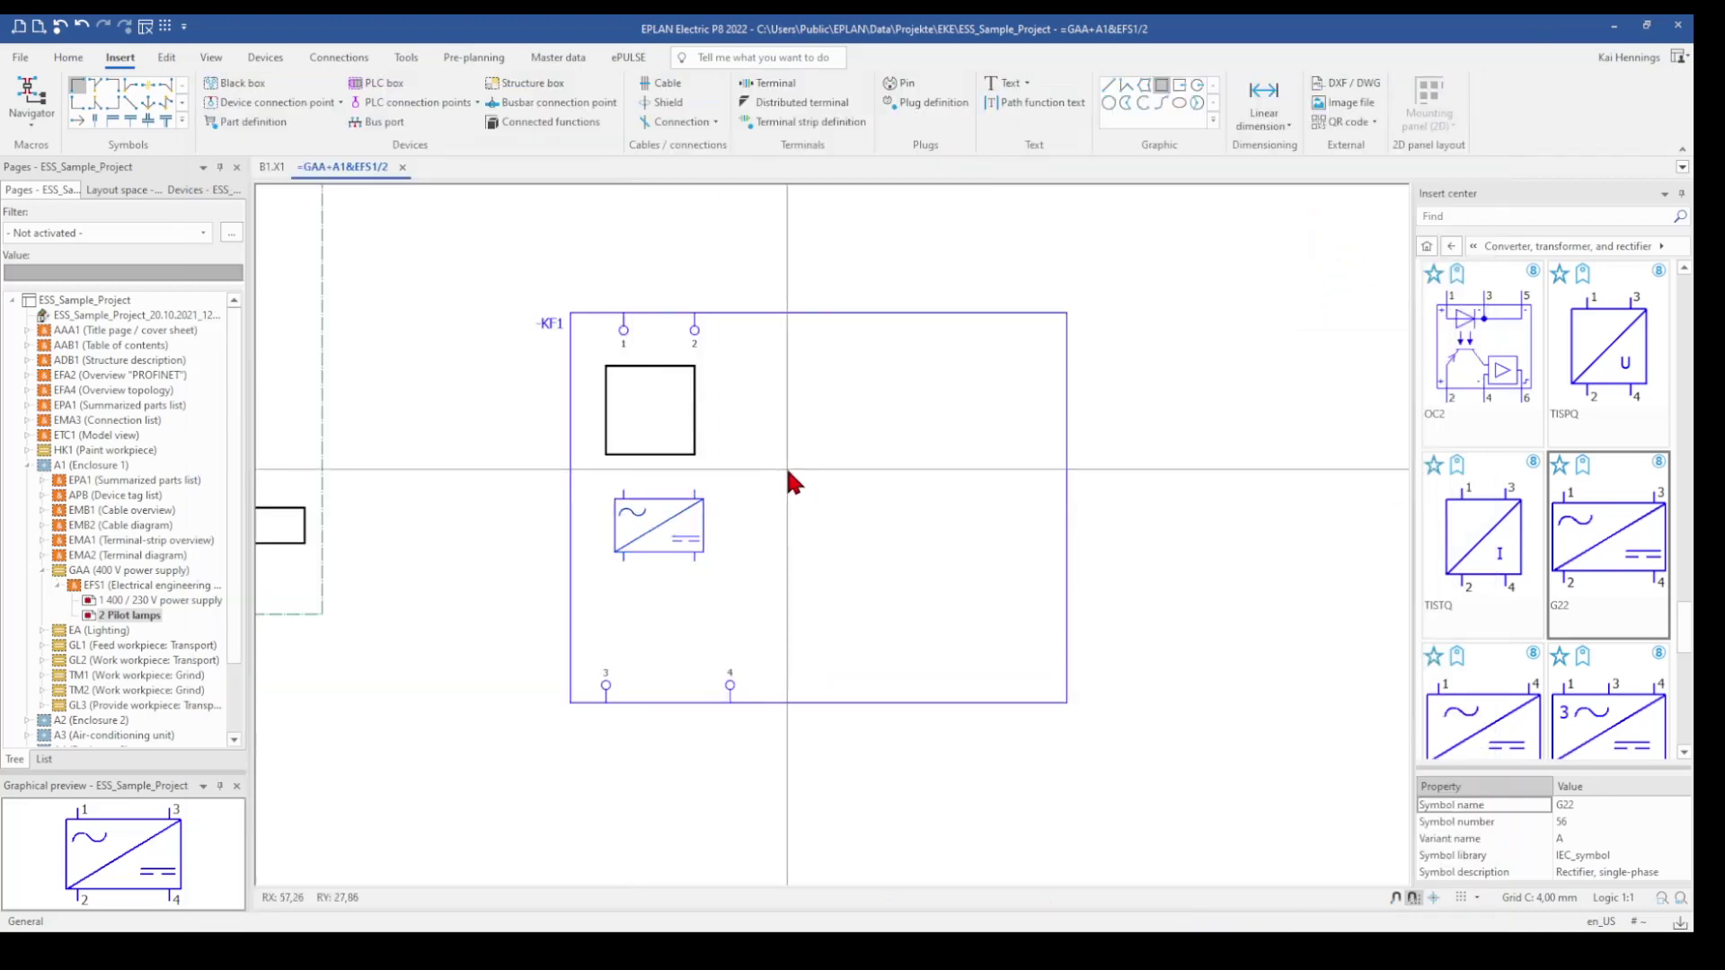
# Step: Place the text "My First Macro" inside the black box, to the right of the rectangle
pyautogui.press('t')
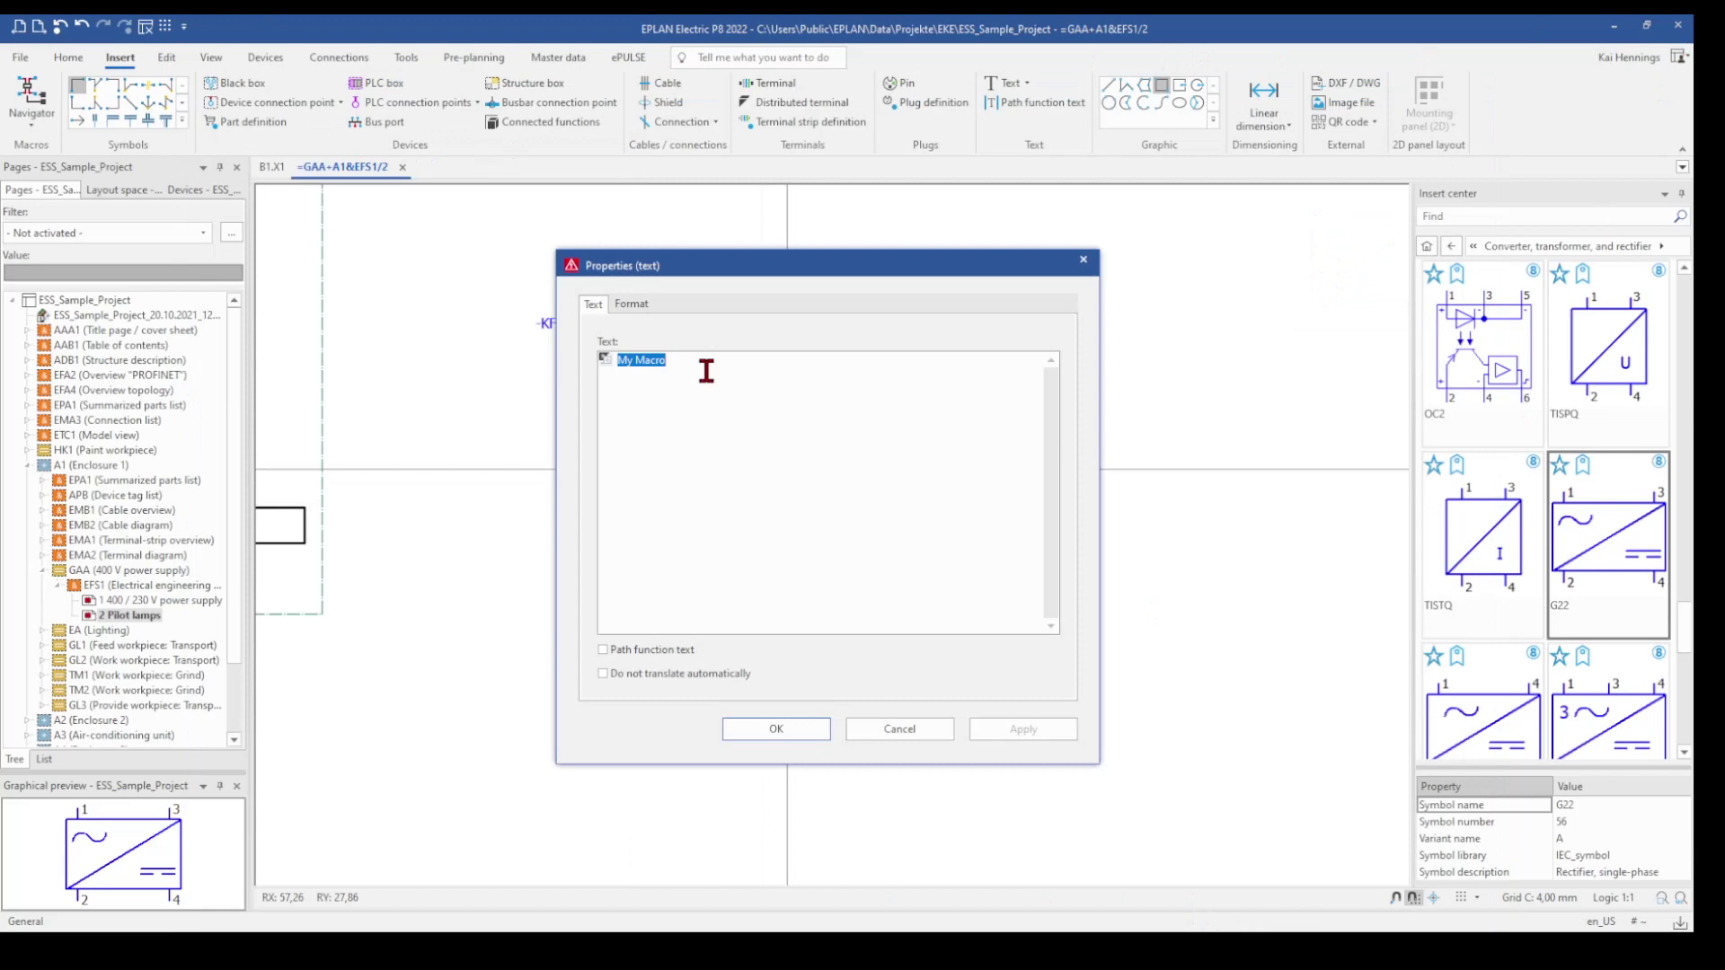
pyautogui.click(706, 371)
pyautogui.hotkey('ctrl', 'Left')
pyautogui.write('First')
pyautogui.click(776, 730)
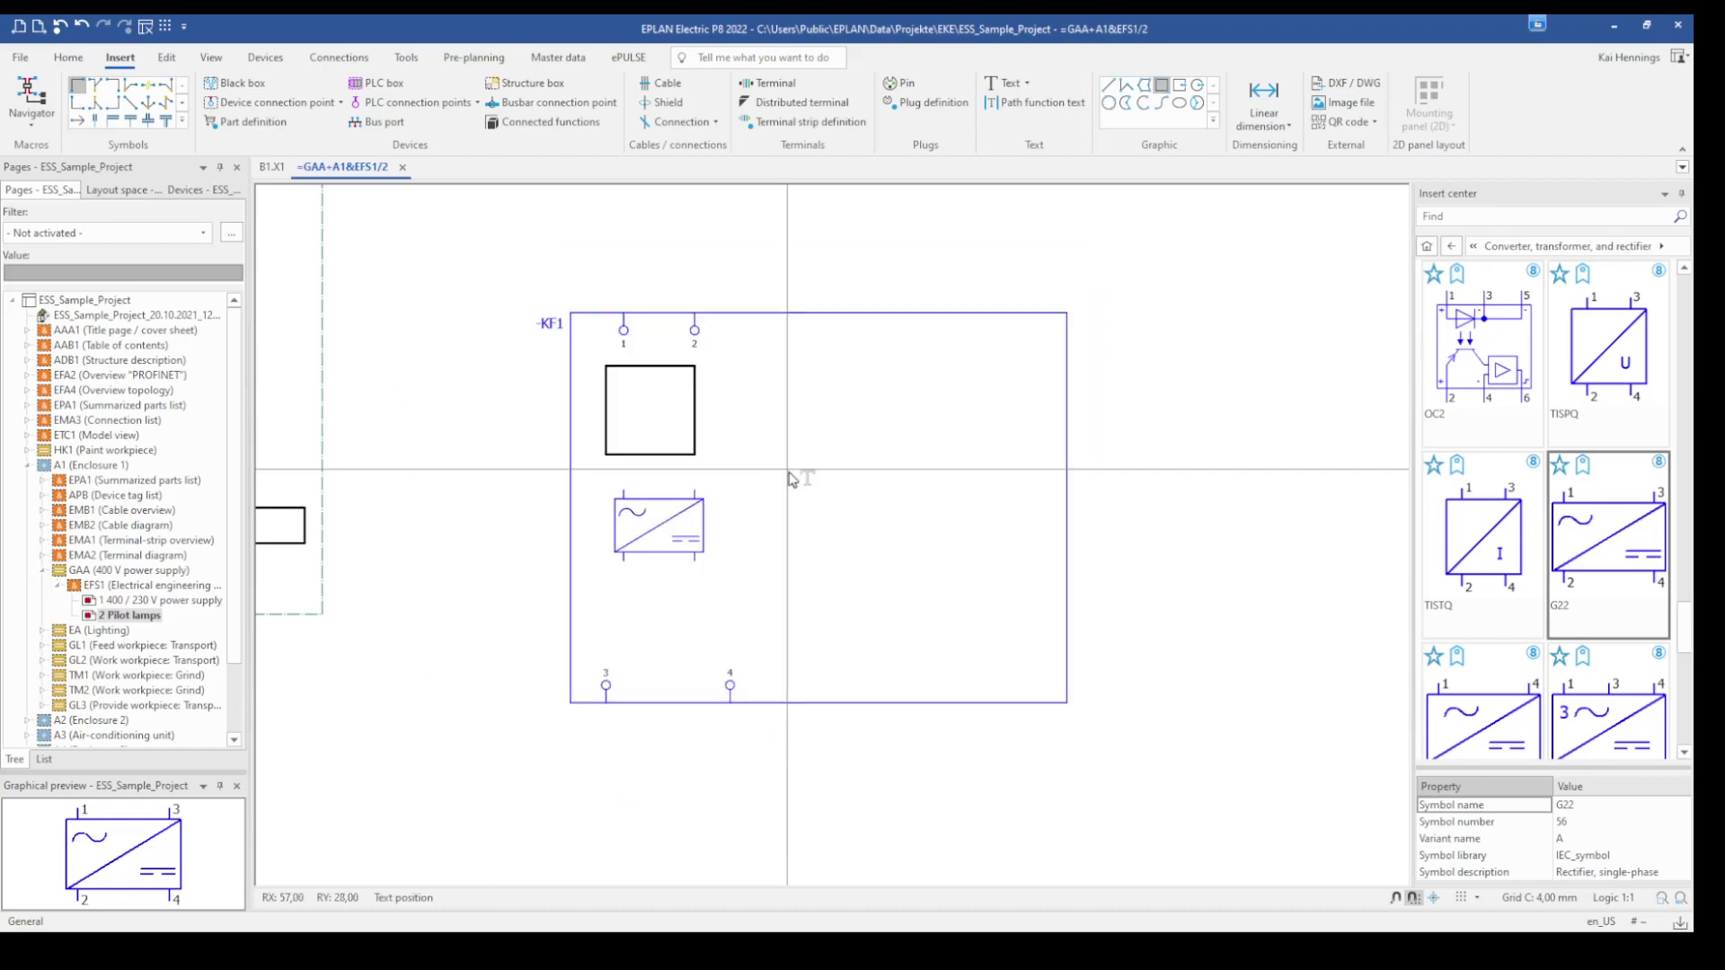
pyautogui.click(764, 419)
pyautogui.press('Escape')
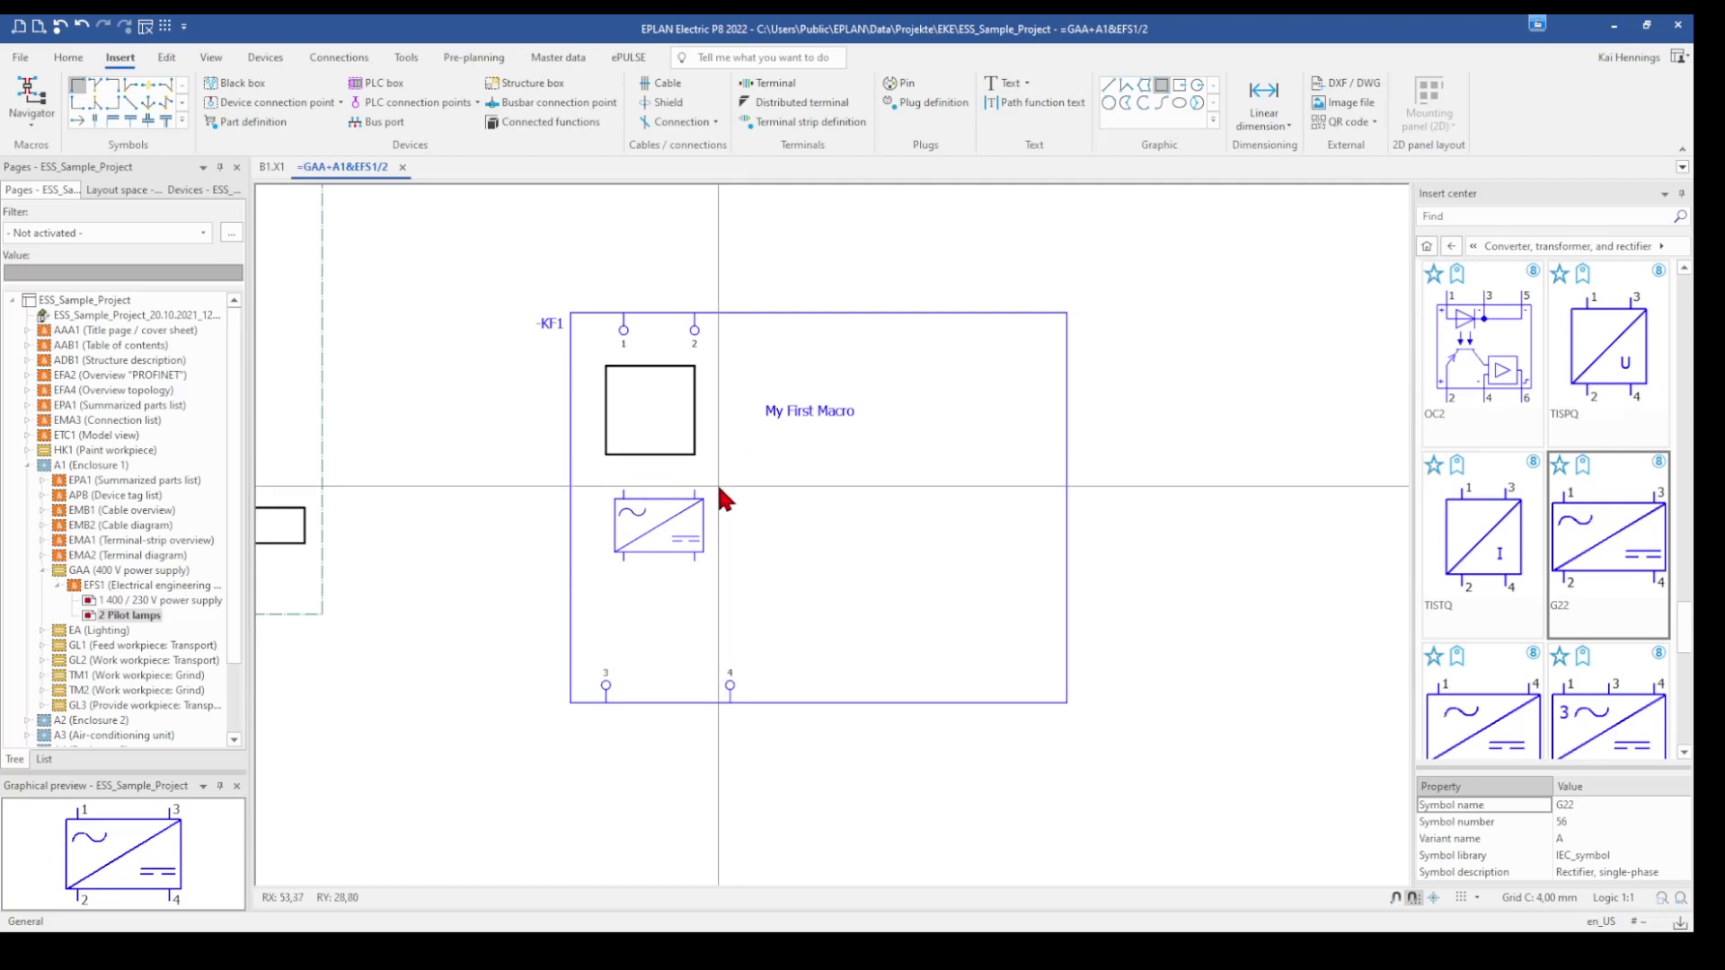
# Step: Group the KF1 black box with all its contents and move the group about 12 mm right and 8 mm up
pyautogui.scroll(-1, 719, 488)
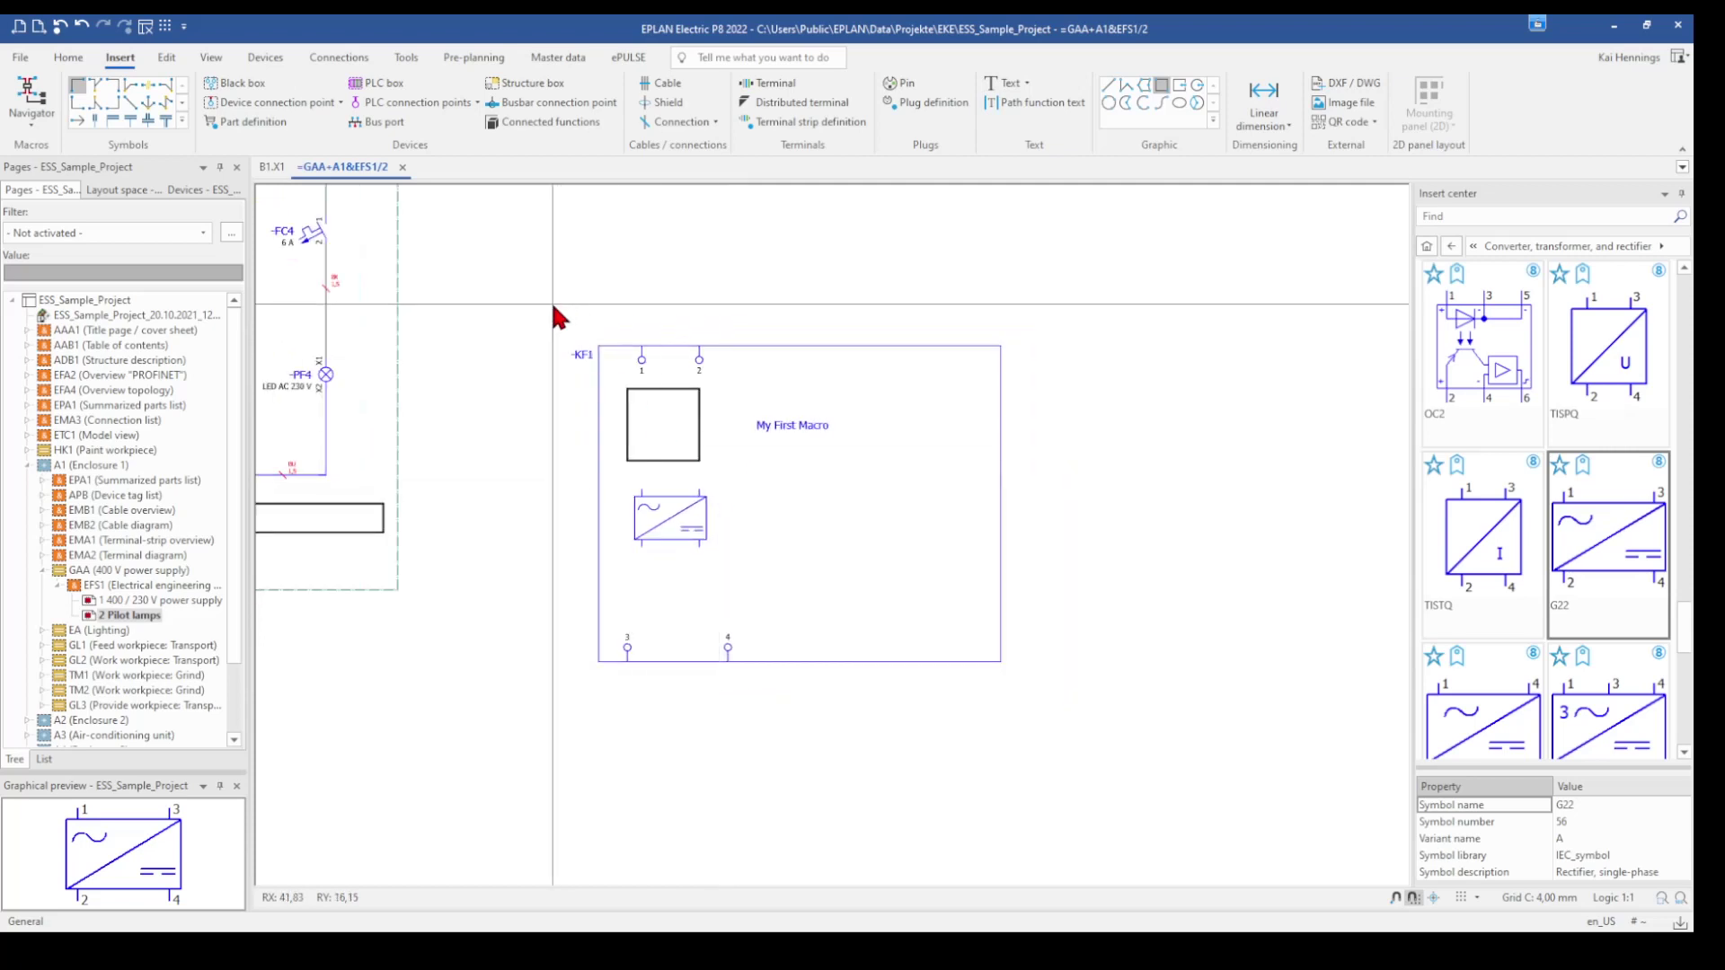
pyautogui.moveTo(552, 305); pyautogui.dragTo(1086, 725)
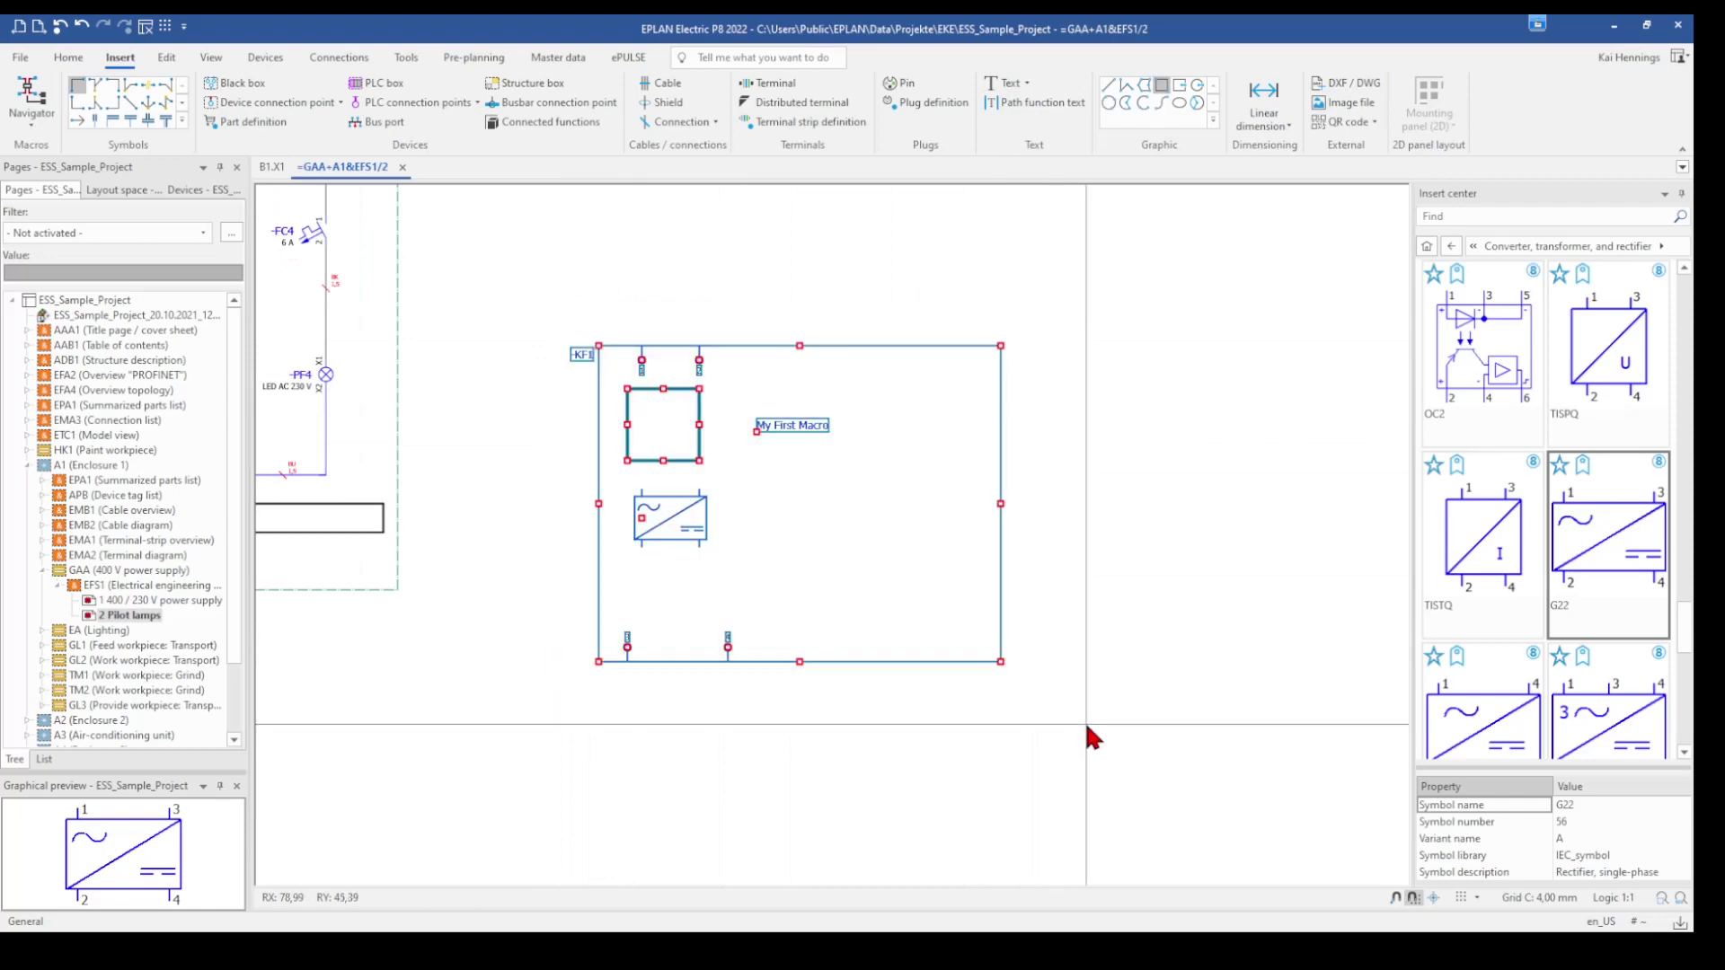
pyautogui.click(168, 57)
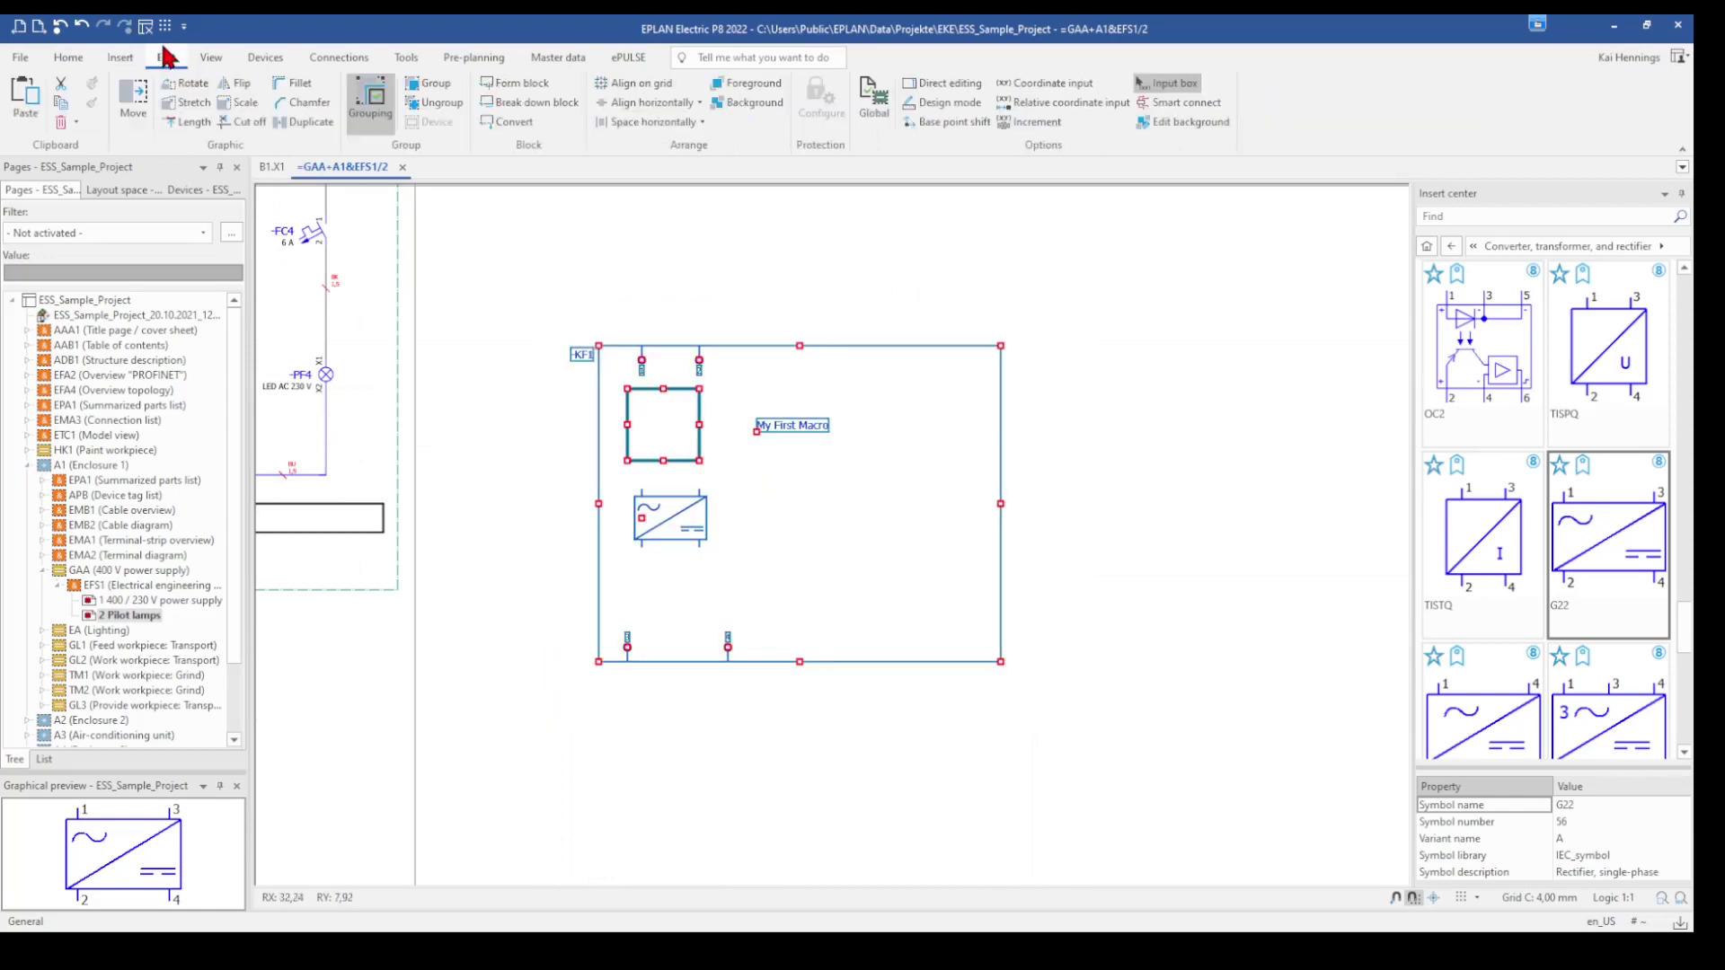
pyautogui.click(422, 88)
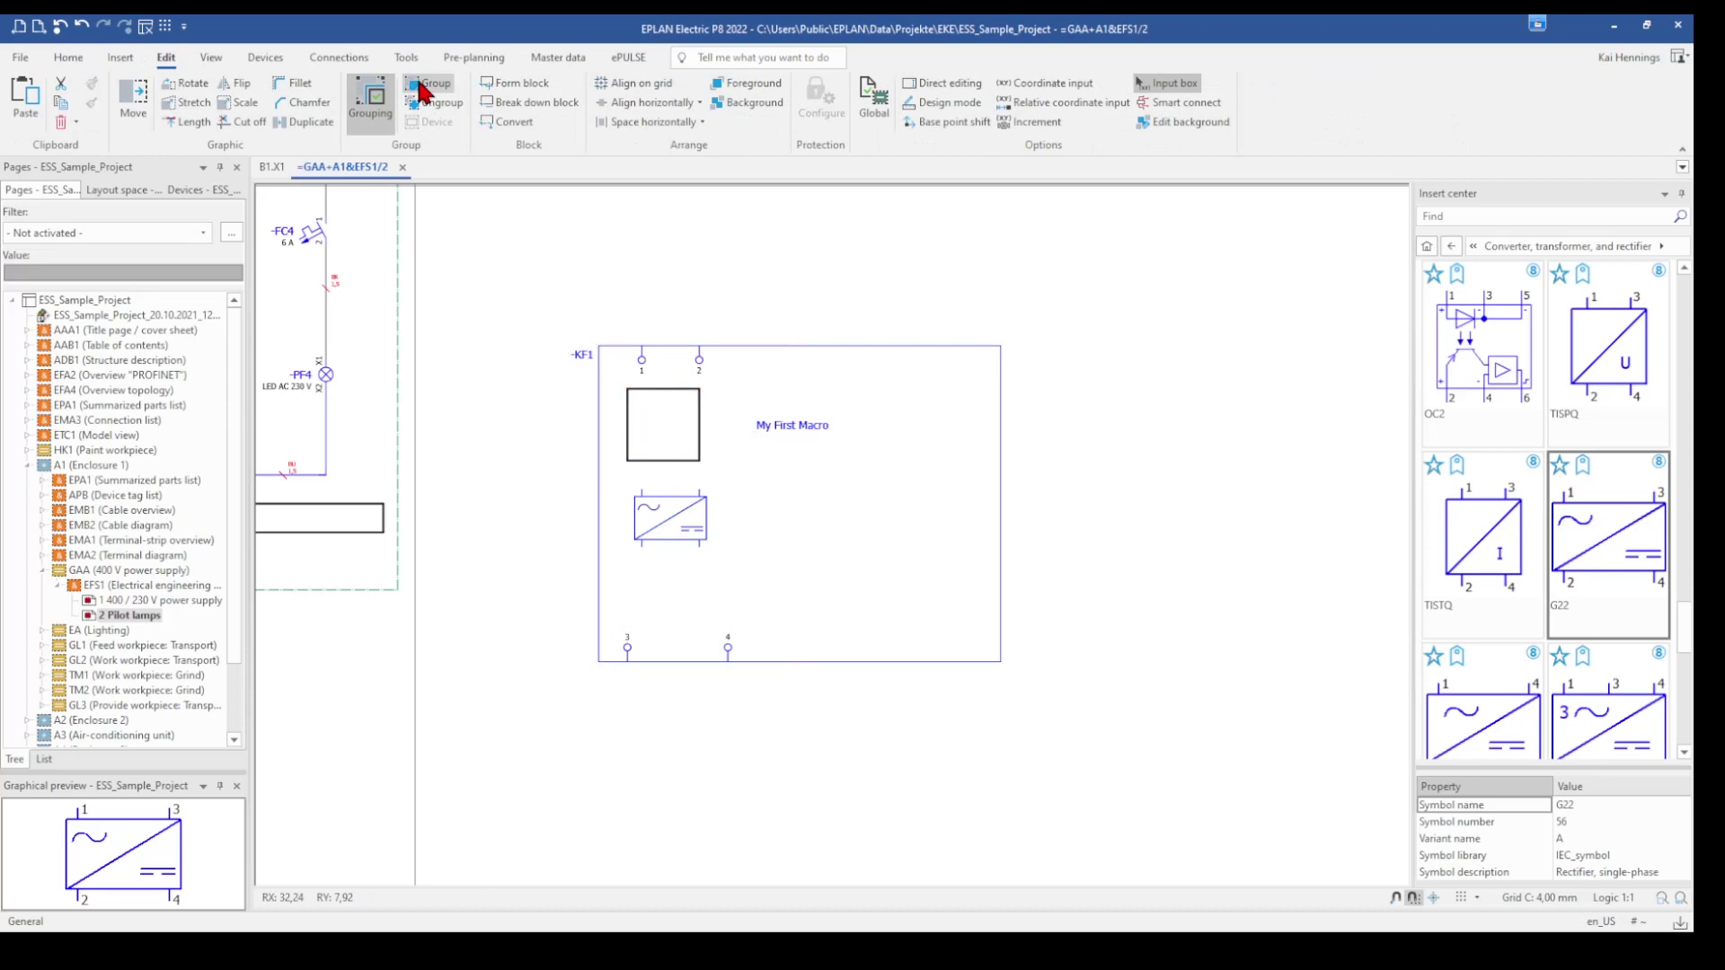
pyautogui.click(700, 449)
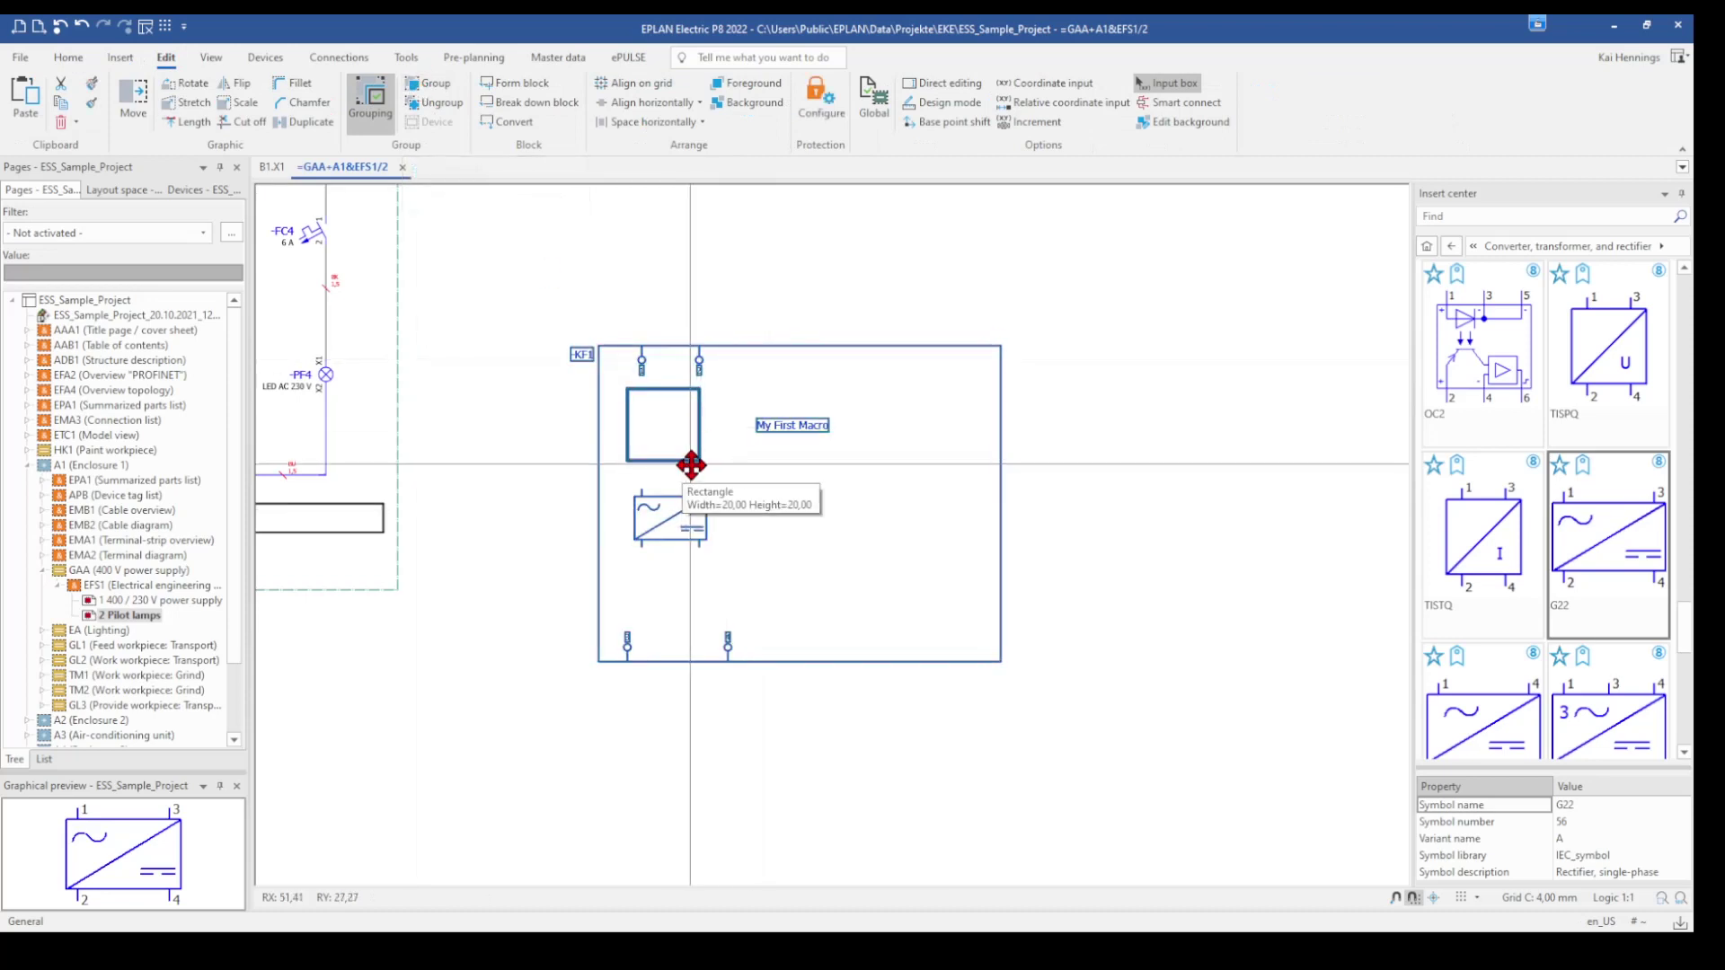
pyautogui.moveTo(701, 449)
pyautogui.mouseDown()
pyautogui.moveTo(886, 384)
pyautogui.moveTo(635, 385)
pyautogui.moveTo(719, 440)
pyautogui.mouseUp()
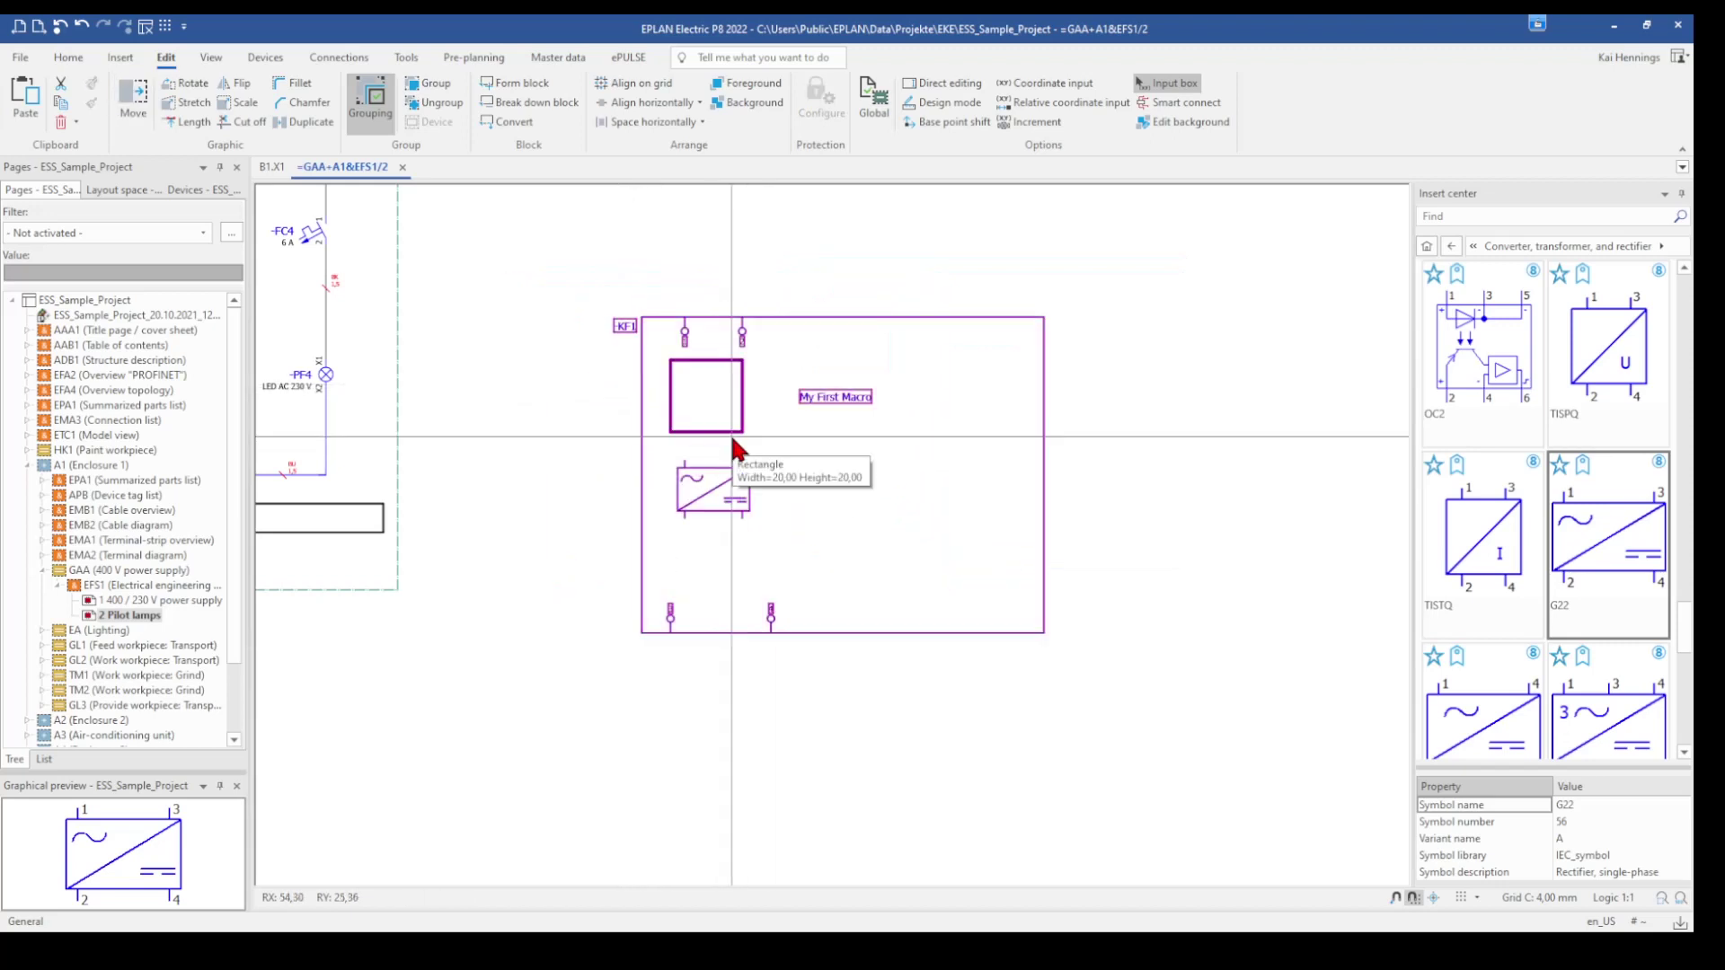
# Step: Save the grouped KF1 black box as the multi-line window macro MyMacro.ema, Variant A, in the Makros\EKE directory
pyautogui.click(729, 433)
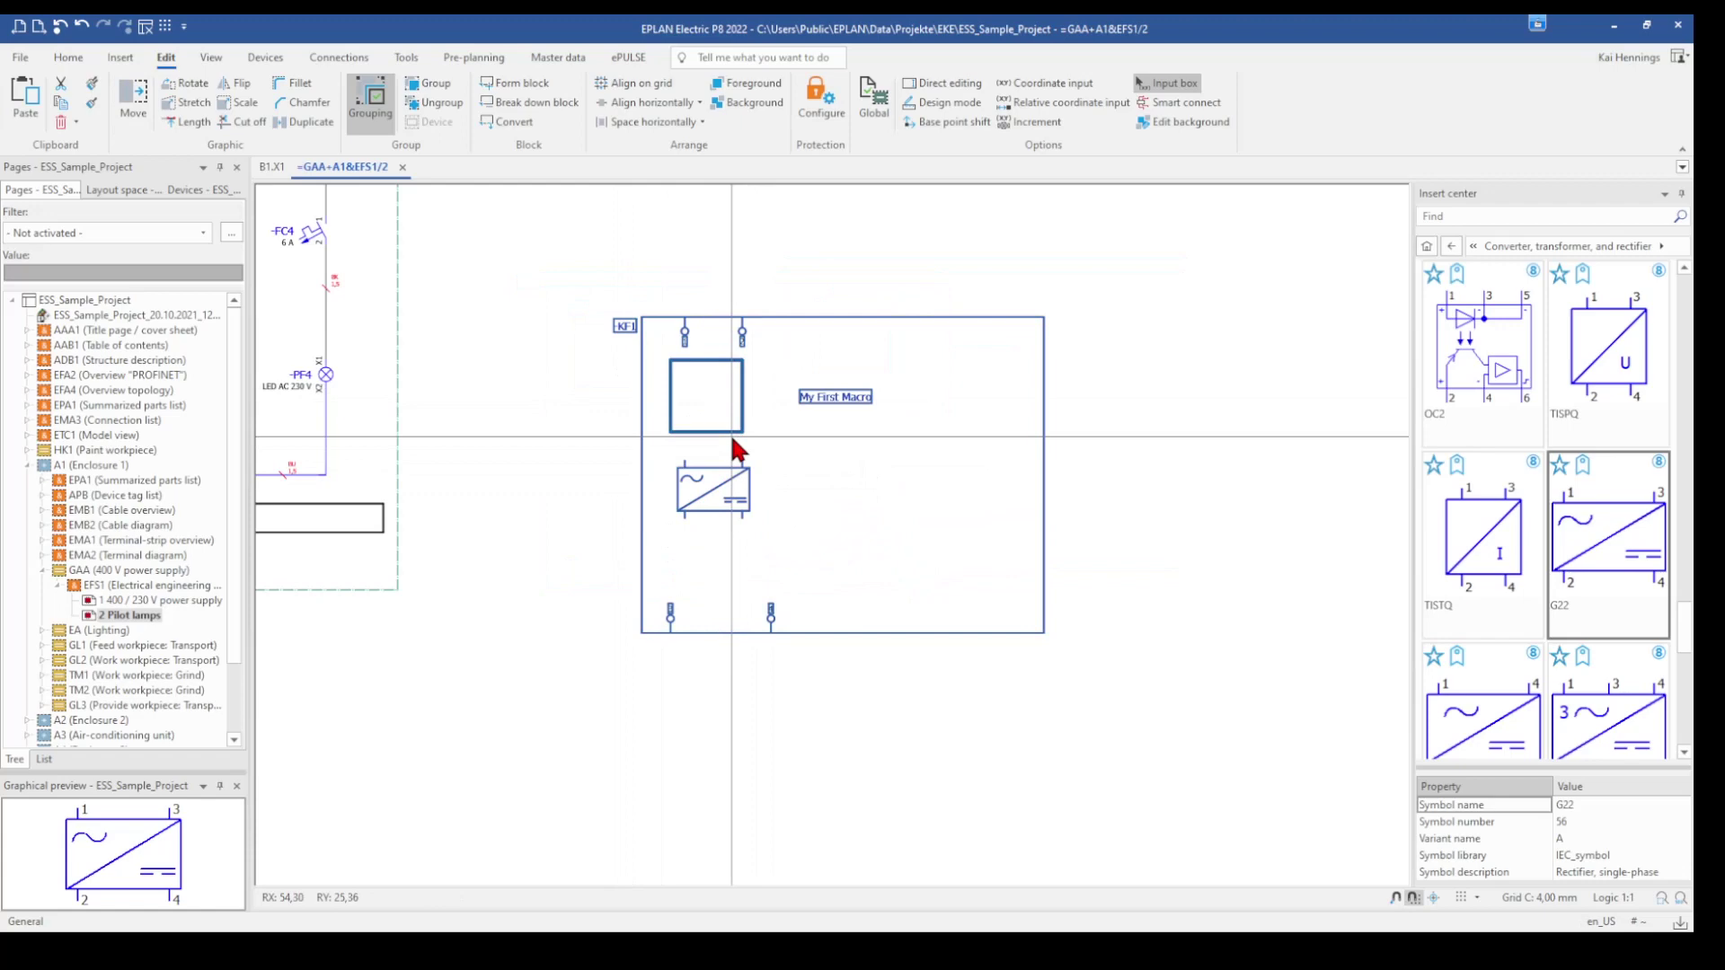
pyautogui.rightClick(732, 447)
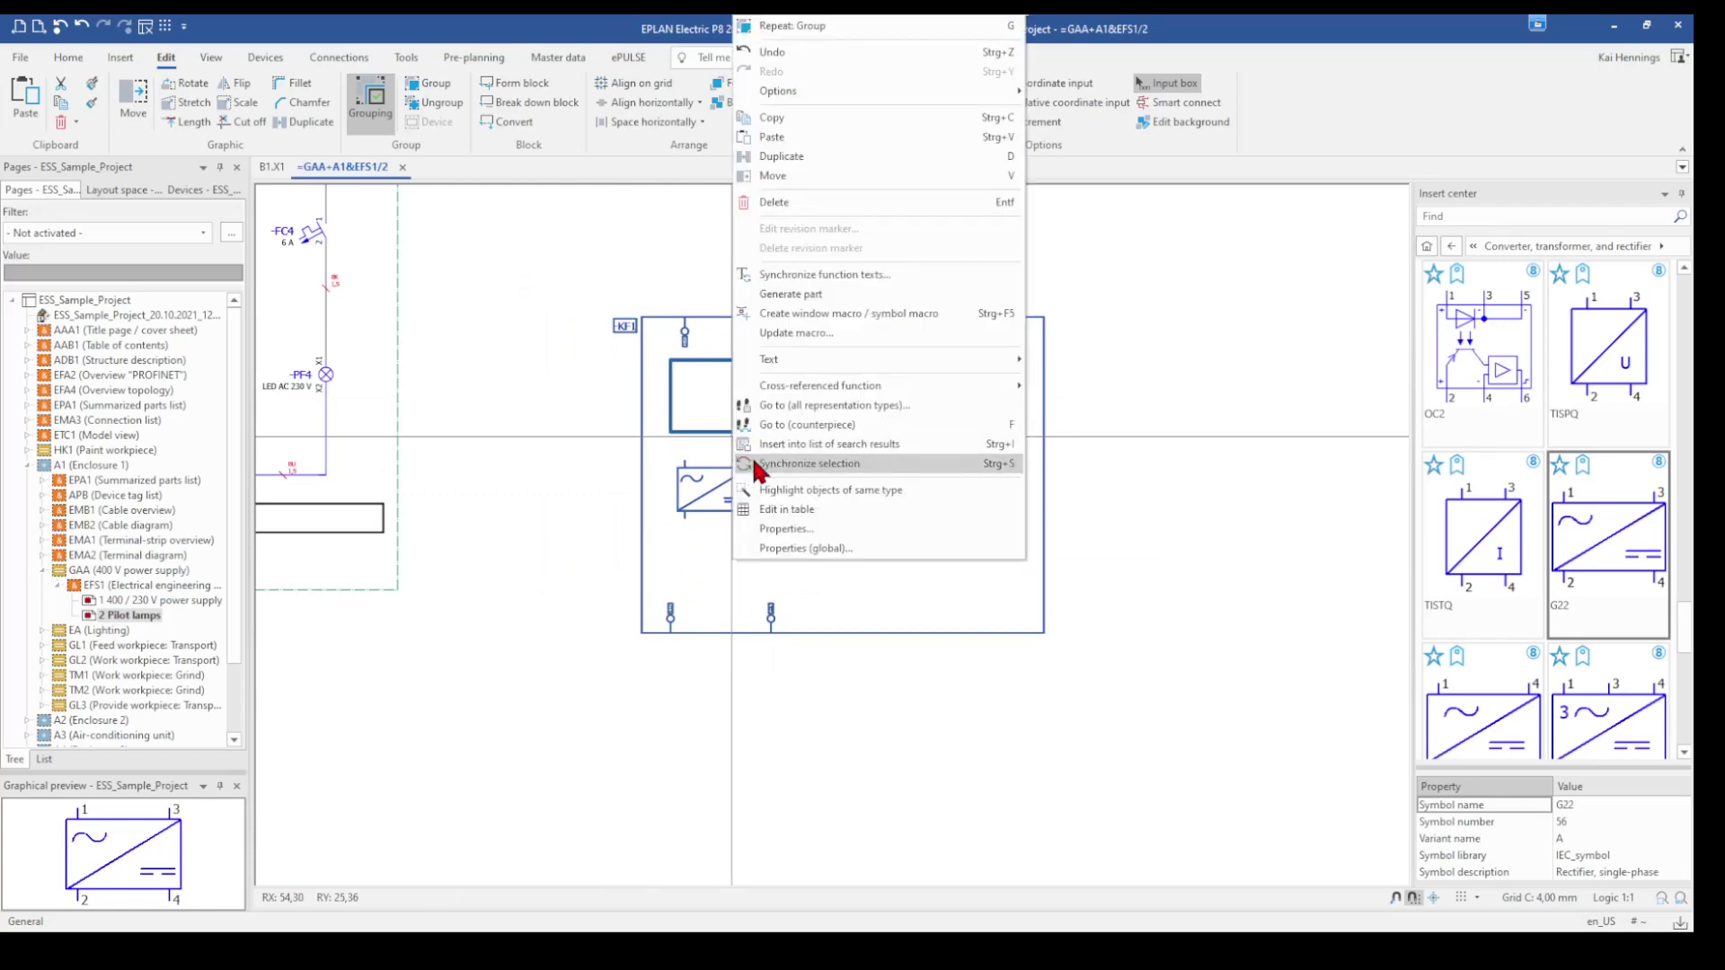
pyautogui.click(804, 316)
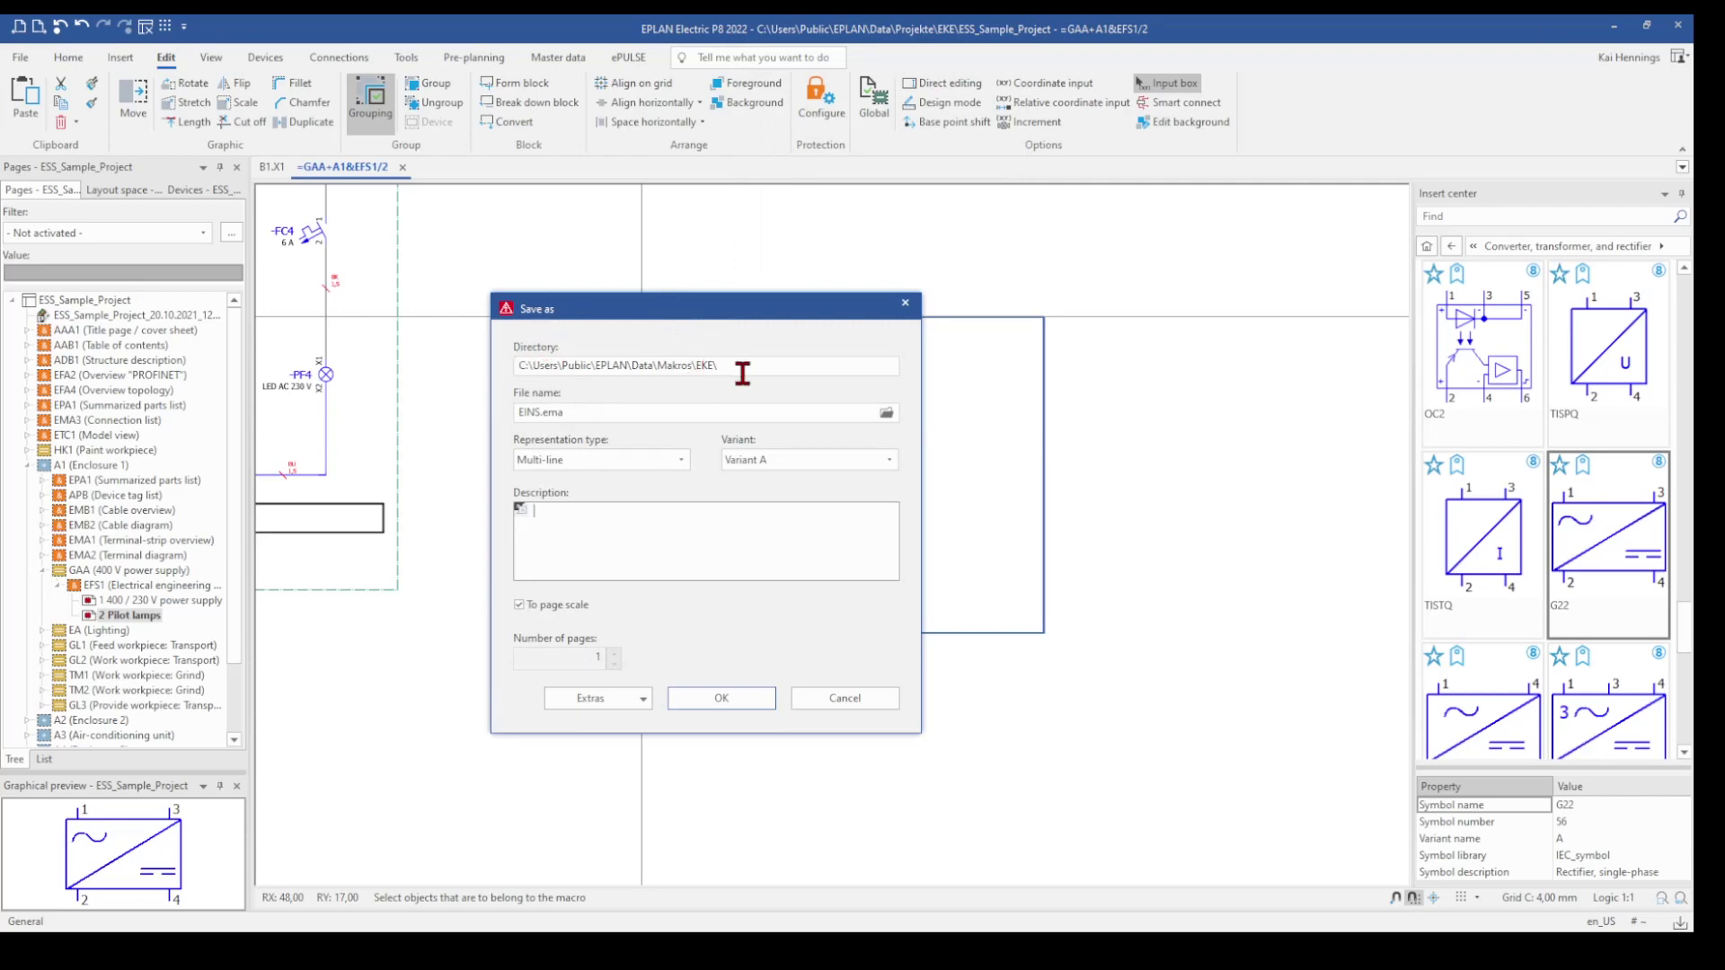
pyautogui.moveTo(734, 365); pyautogui.dragTo(485, 370)
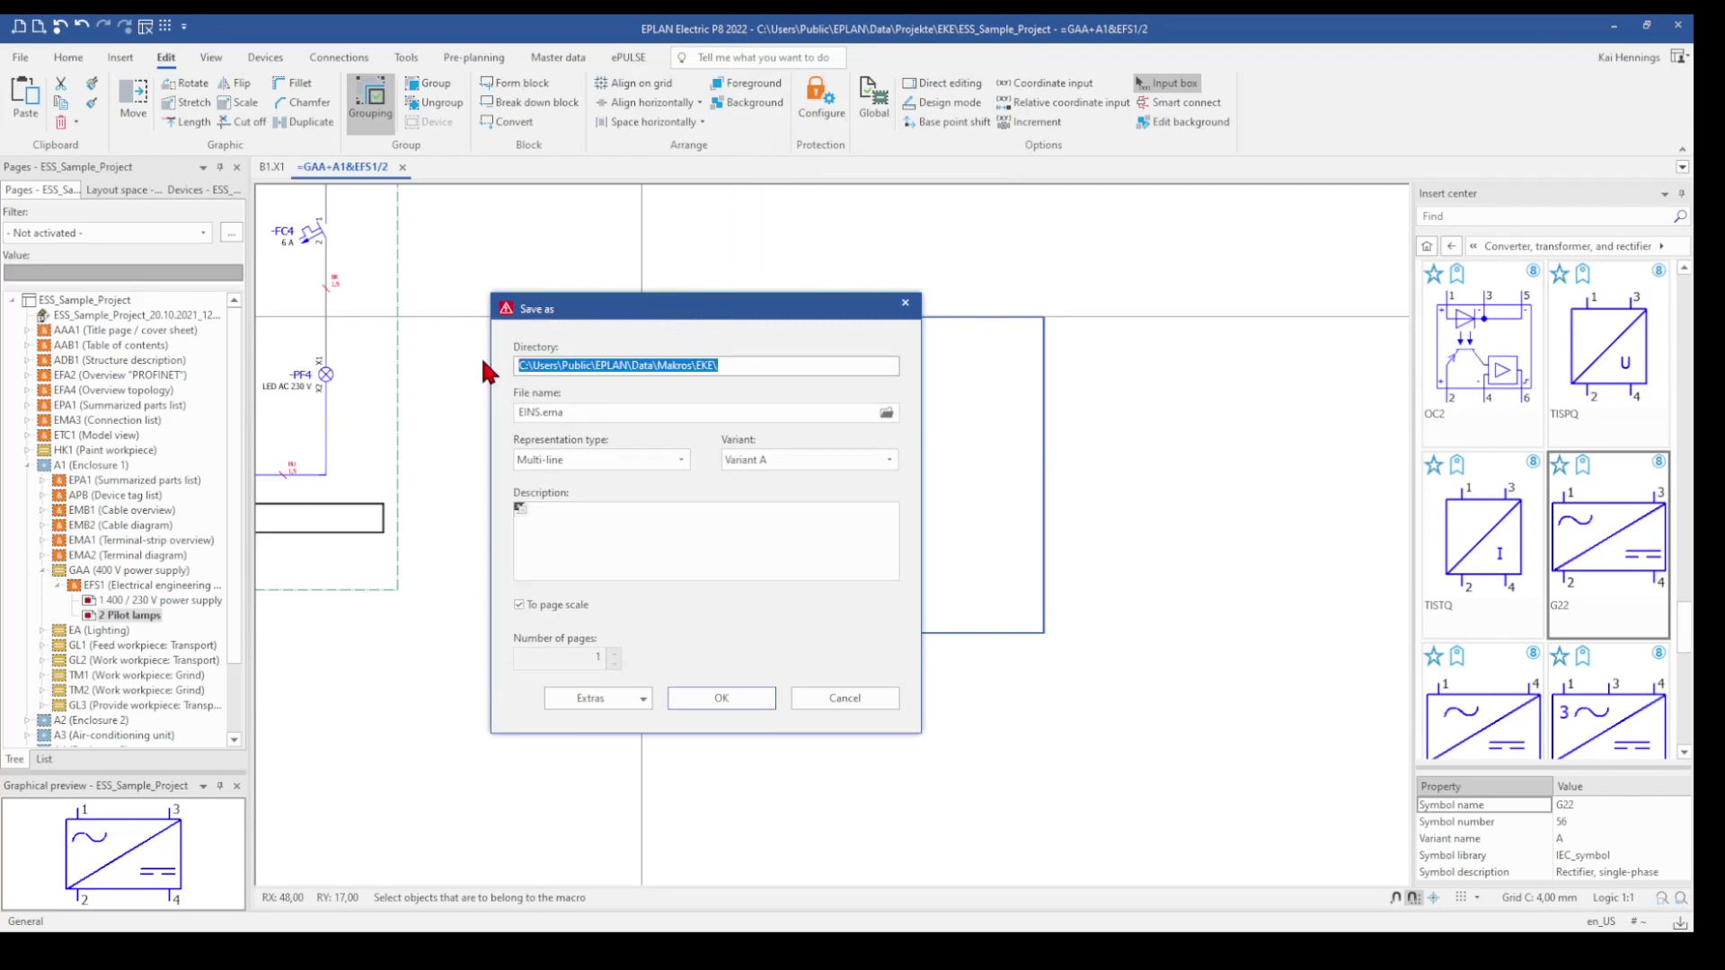
pyautogui.click(681, 366)
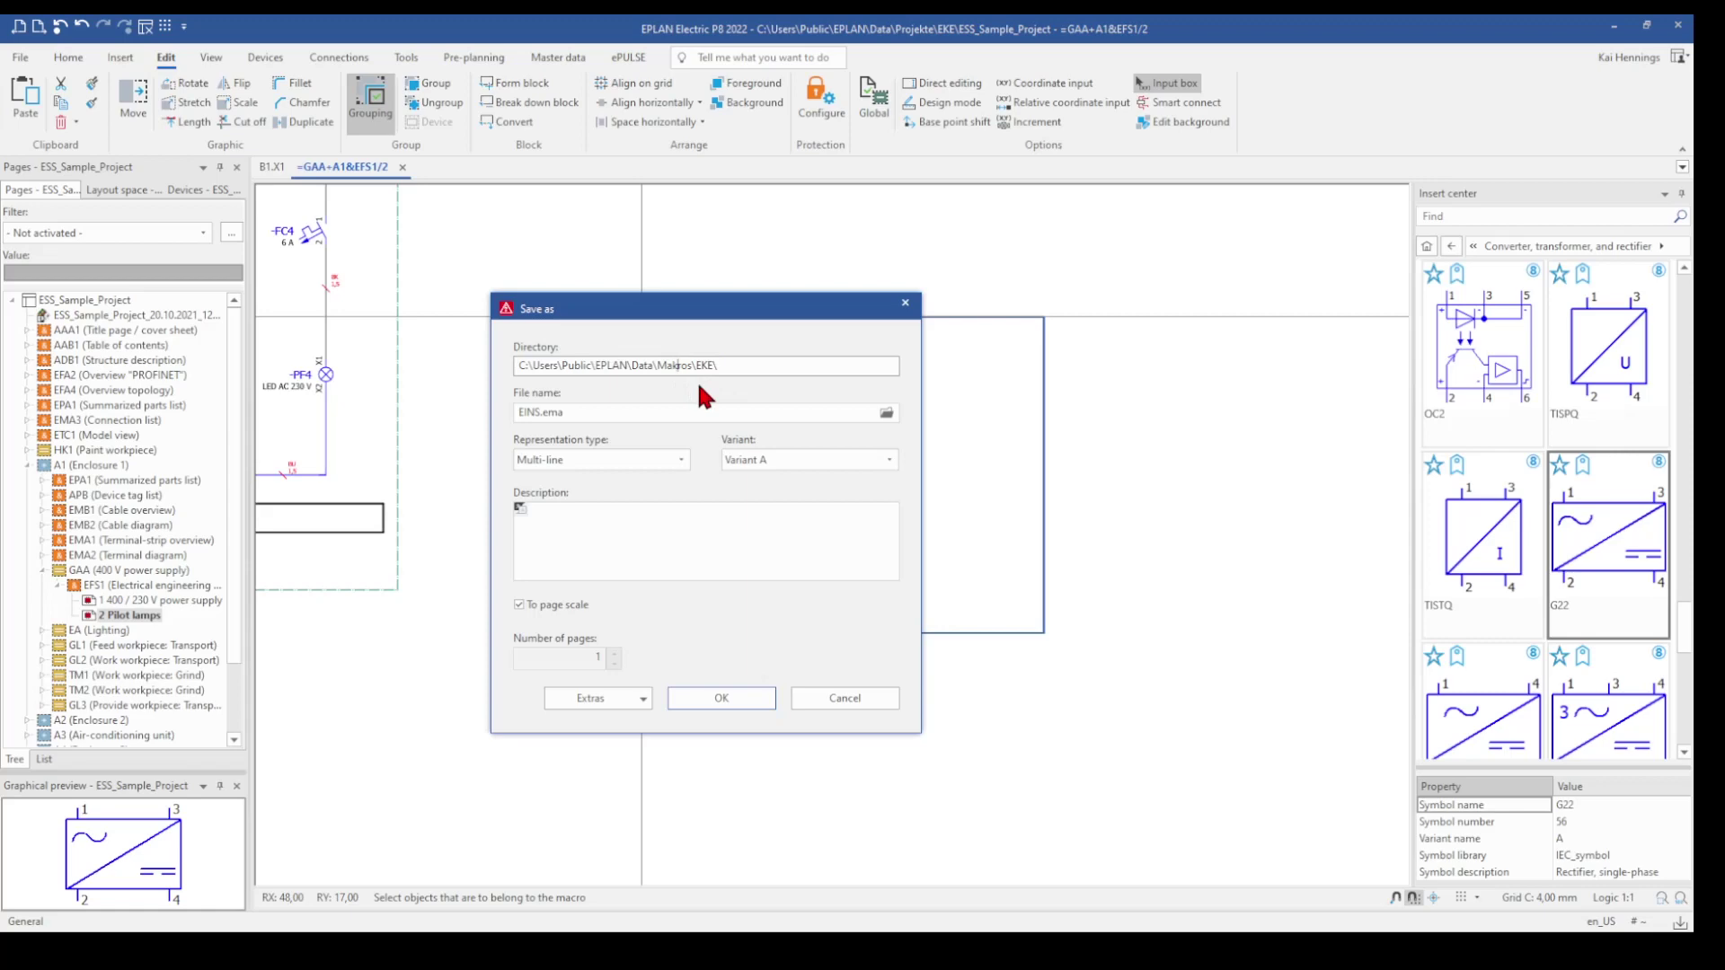
pyautogui.moveTo(703, 366); pyautogui.dragTo(713, 369)
pyautogui.click(746, 365)
pyautogui.moveTo(540, 413); pyautogui.dragTo(389, 416)
pyautogui.press('BackSpace')
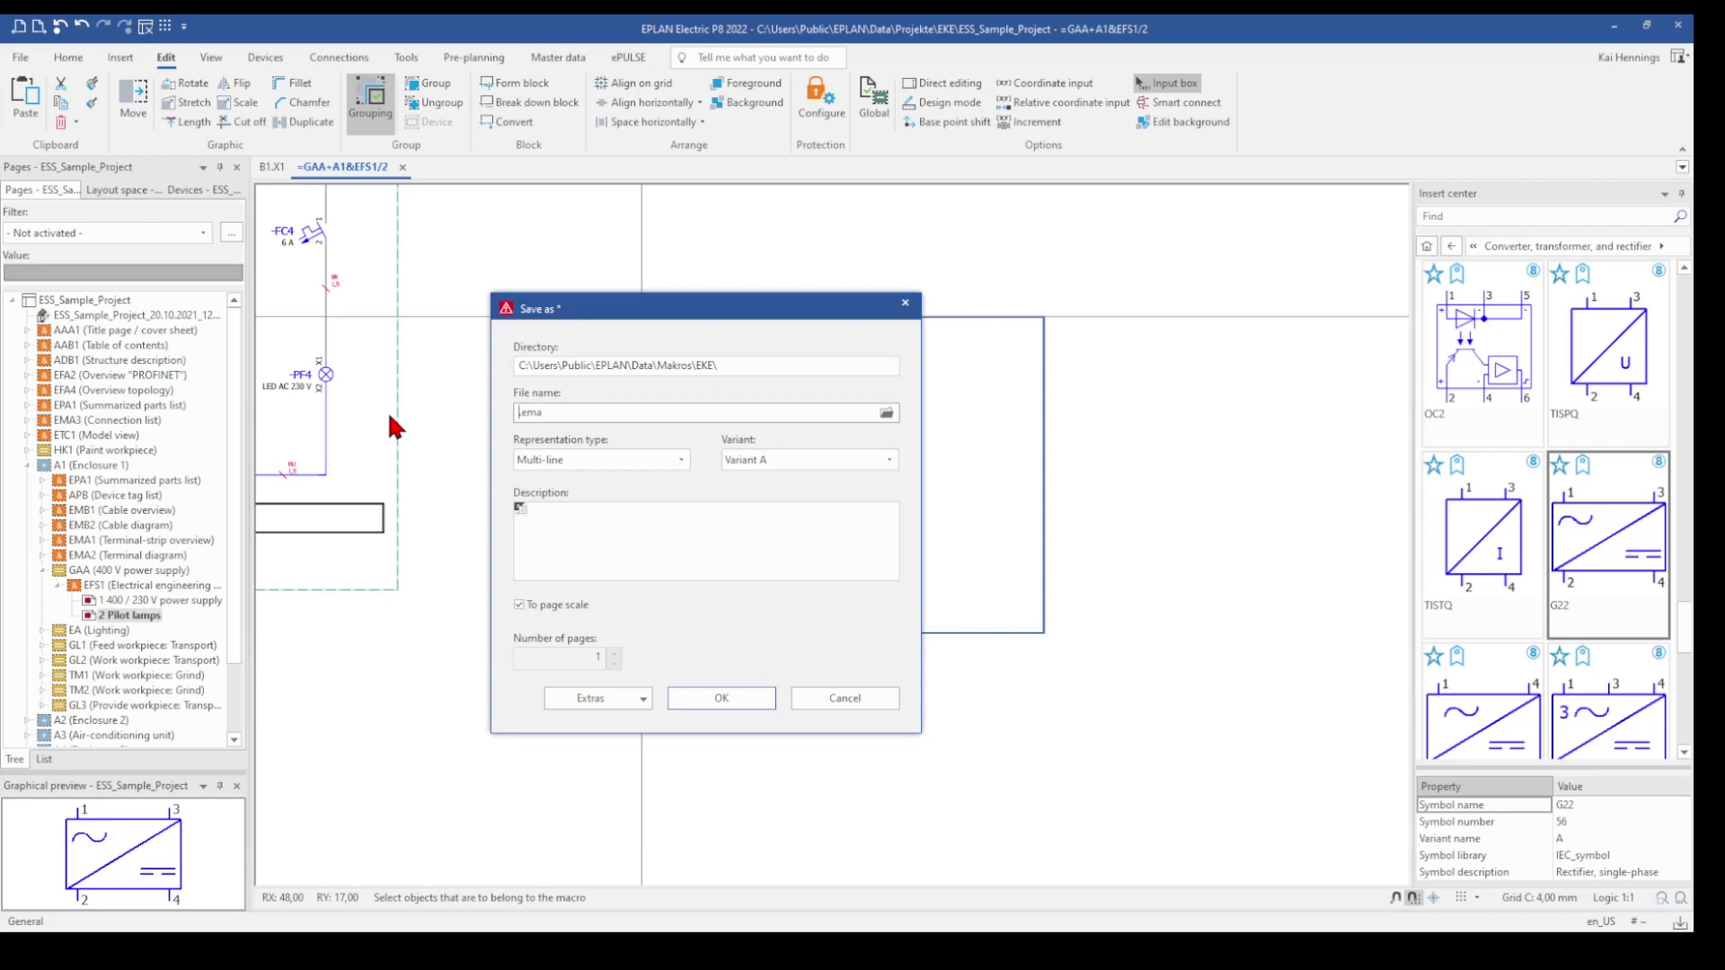
pyautogui.write('MyMacro')
pyautogui.click(601, 522)
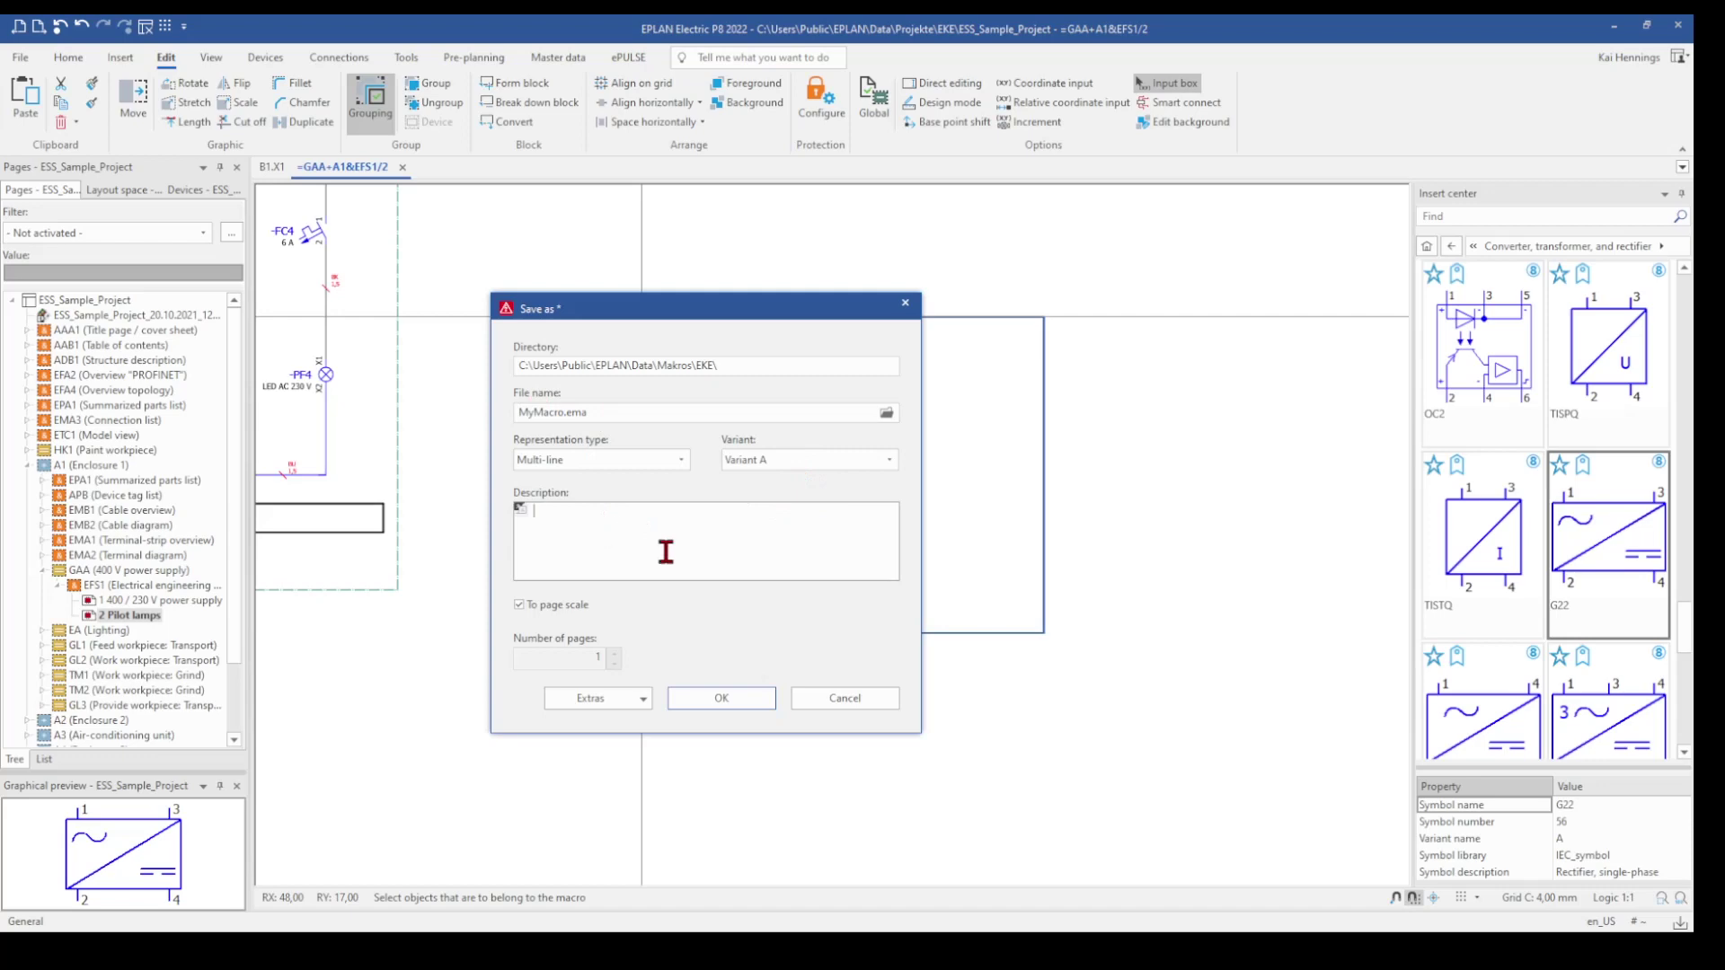
pyautogui.click(697, 699)
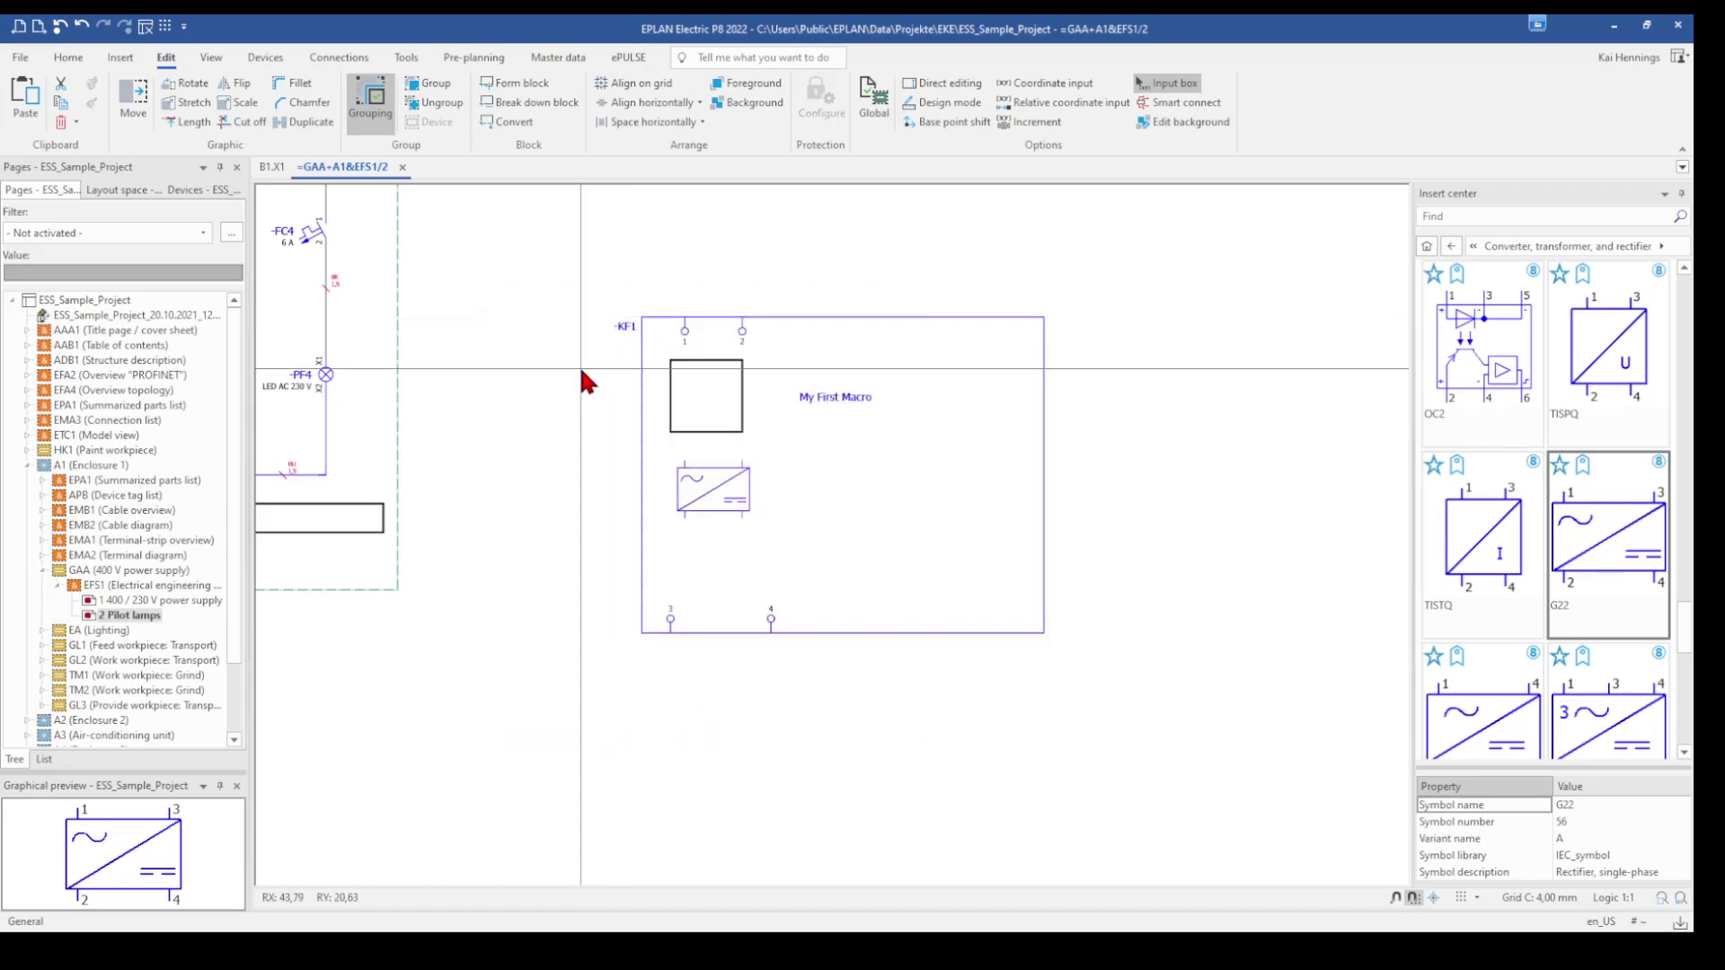
# Step: Rotate the grouped KF1 black box 90° counterclockwise in the free area of the page
pyautogui.scroll(-1, 580, 370)
pyautogui.moveTo(573, 289); pyautogui.dragTo(853, 546)
pyautogui.click(853, 545)
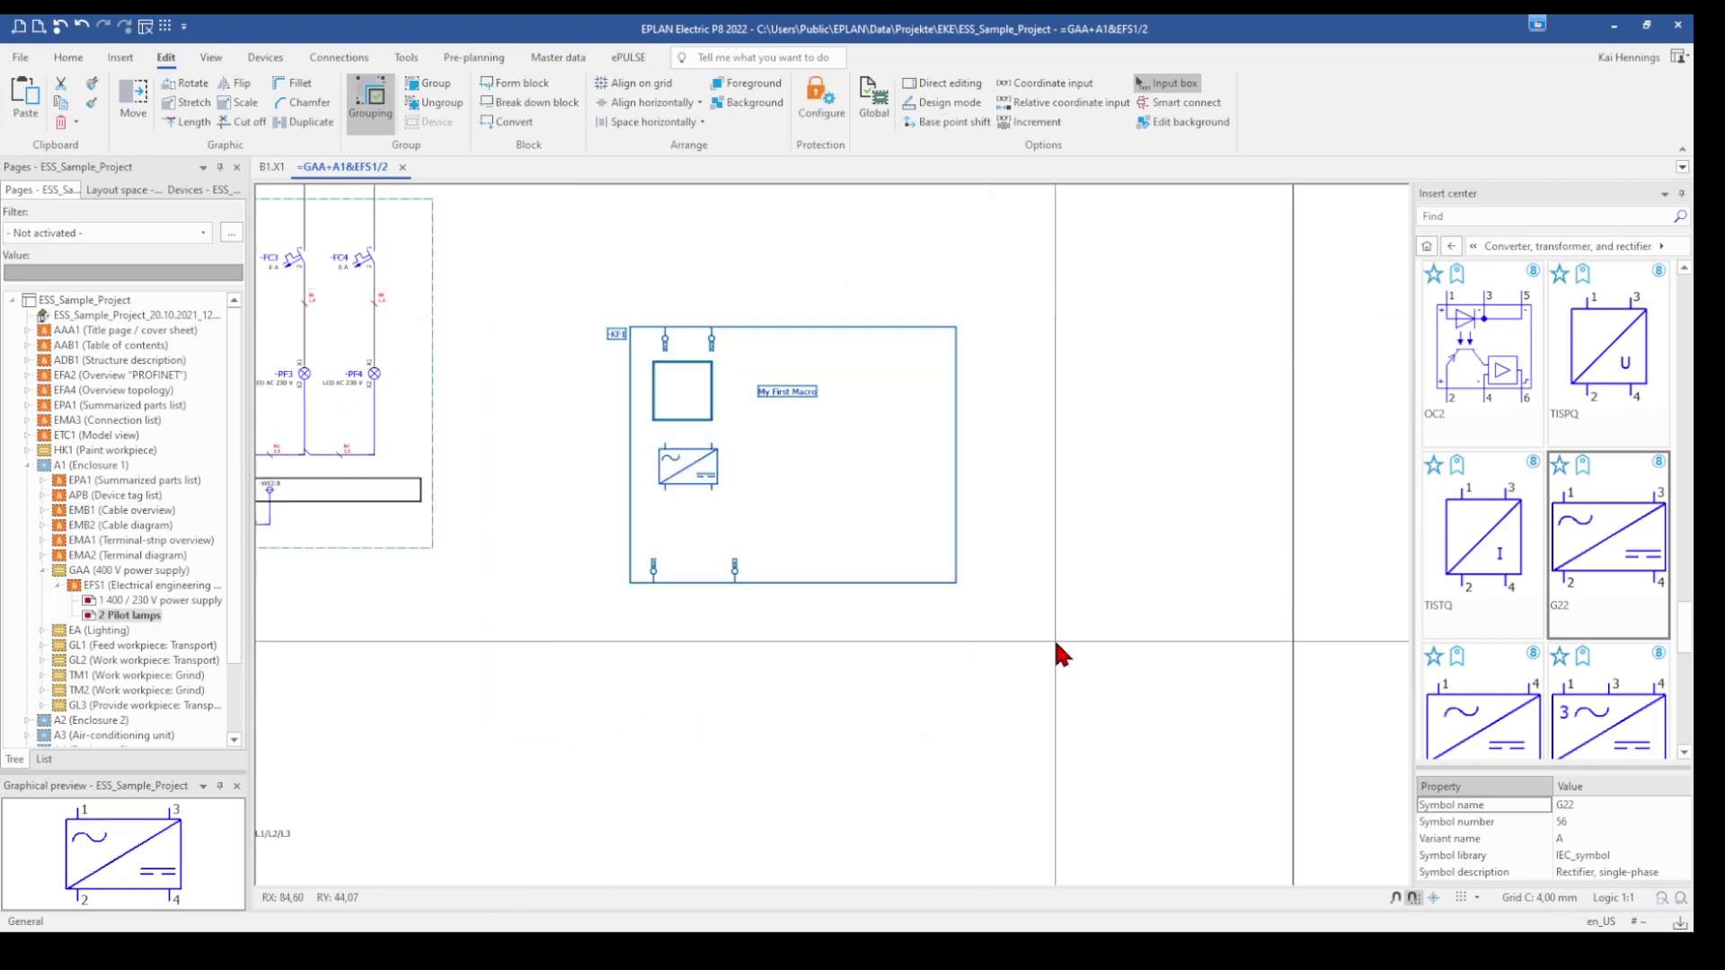
pyautogui.moveTo(1056, 643); pyautogui.dragTo(950, 431)
pyautogui.scroll(-1, 951, 432)
pyautogui.scroll(1, 904, 544)
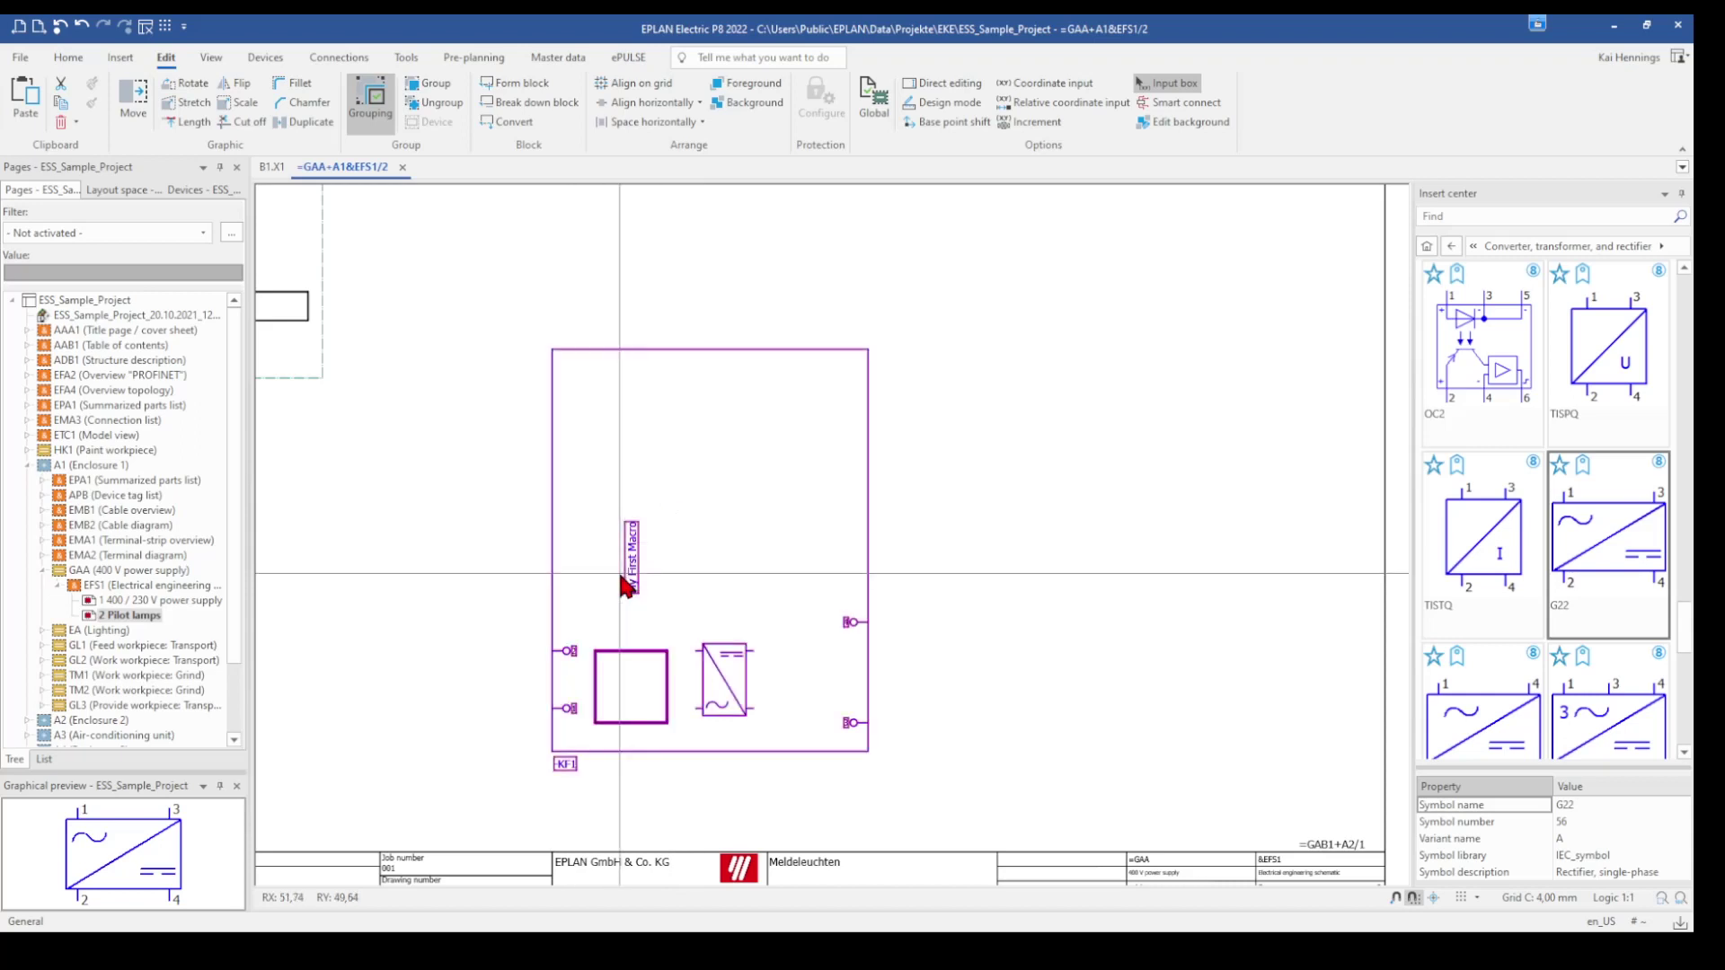
# Step: Save the rotated black box as Variant B of the window macro MyMacro.ema, with its handle at the box's upper-left corner
pyautogui.rightClick(635, 568)
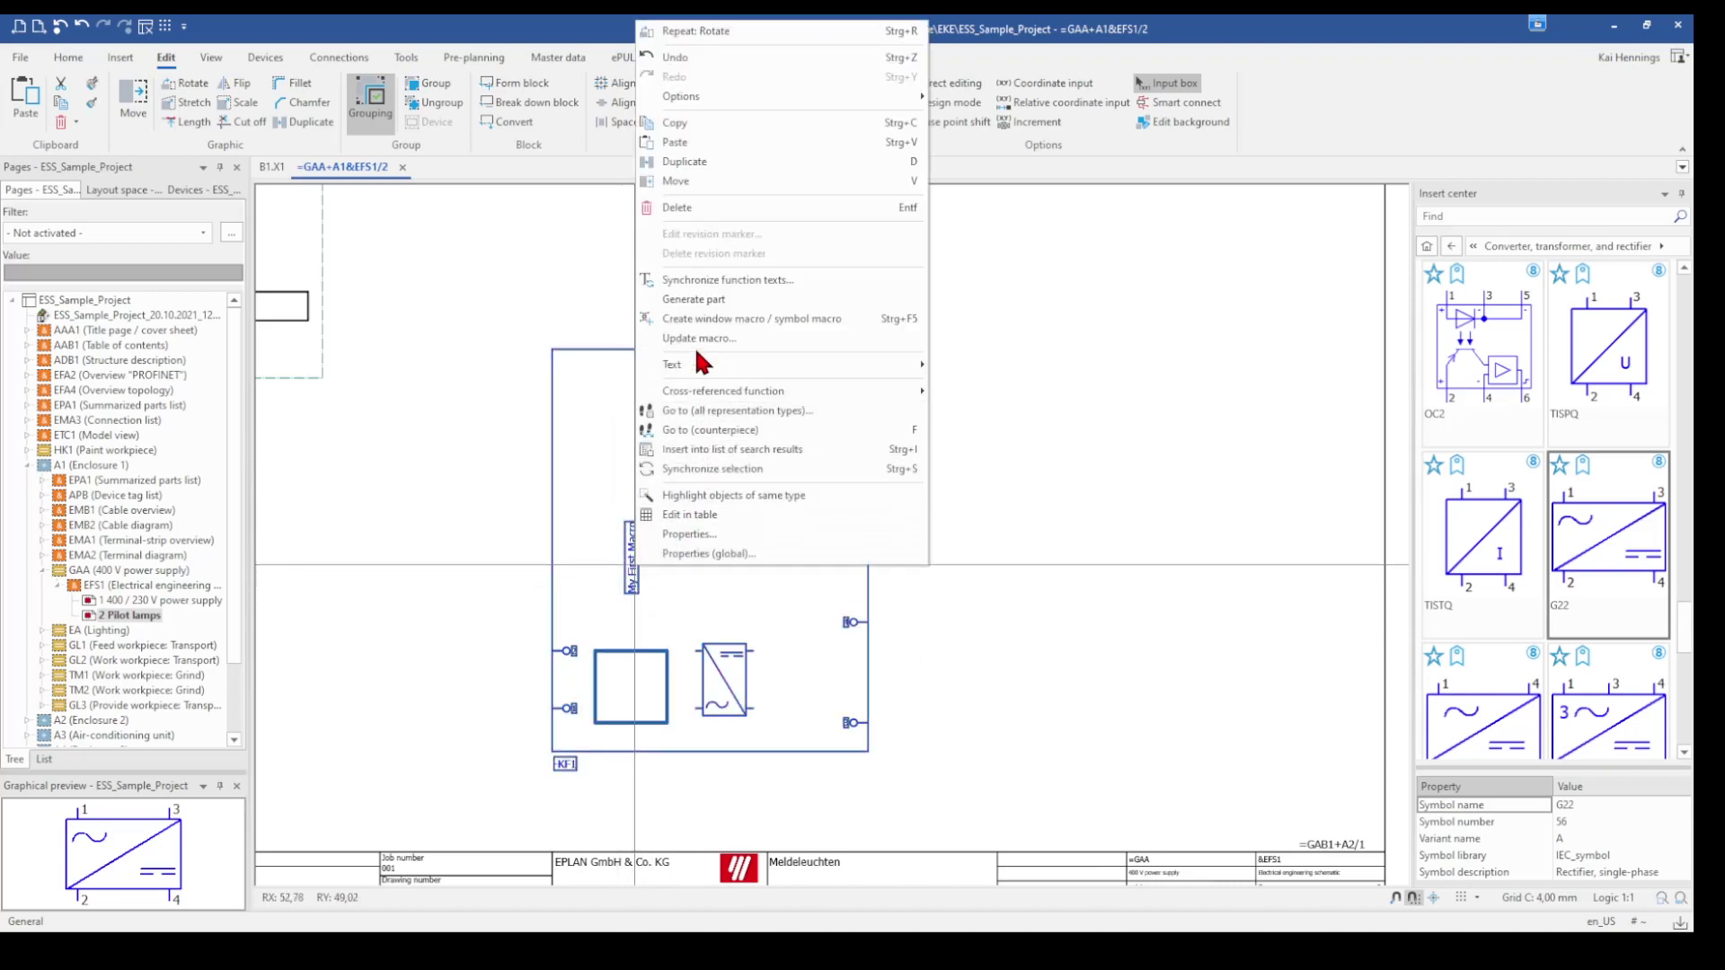
pyautogui.click(704, 319)
pyautogui.click(548, 343)
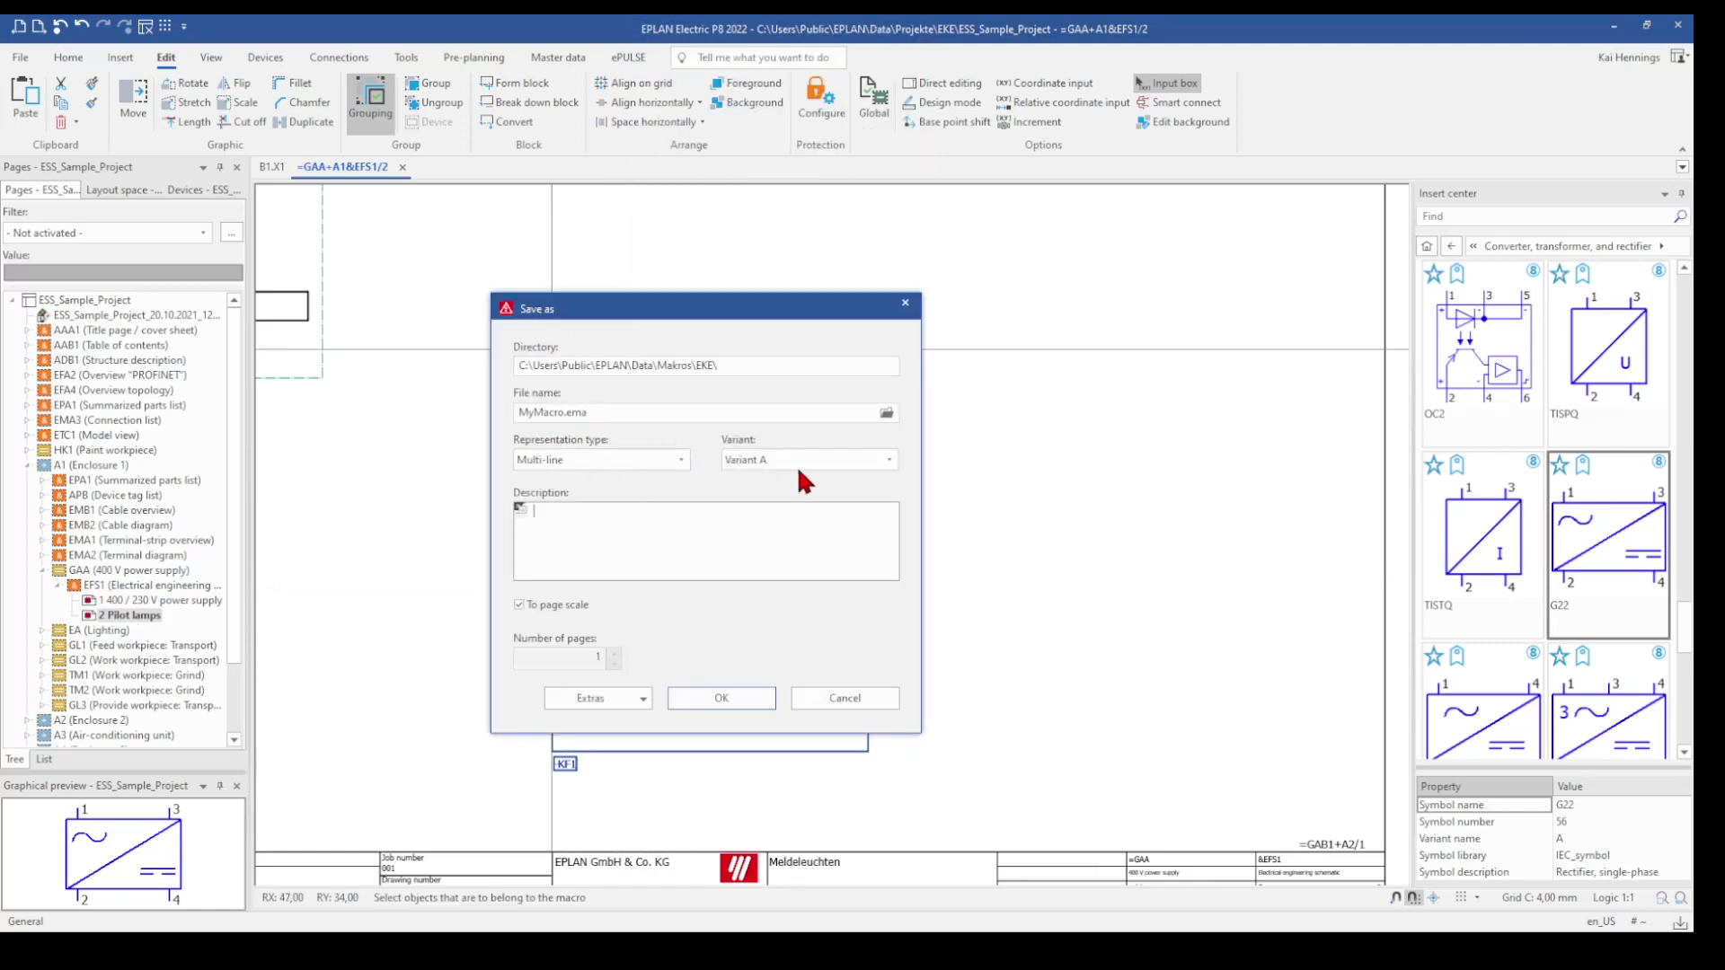
pyautogui.click(858, 460)
pyautogui.click(808, 495)
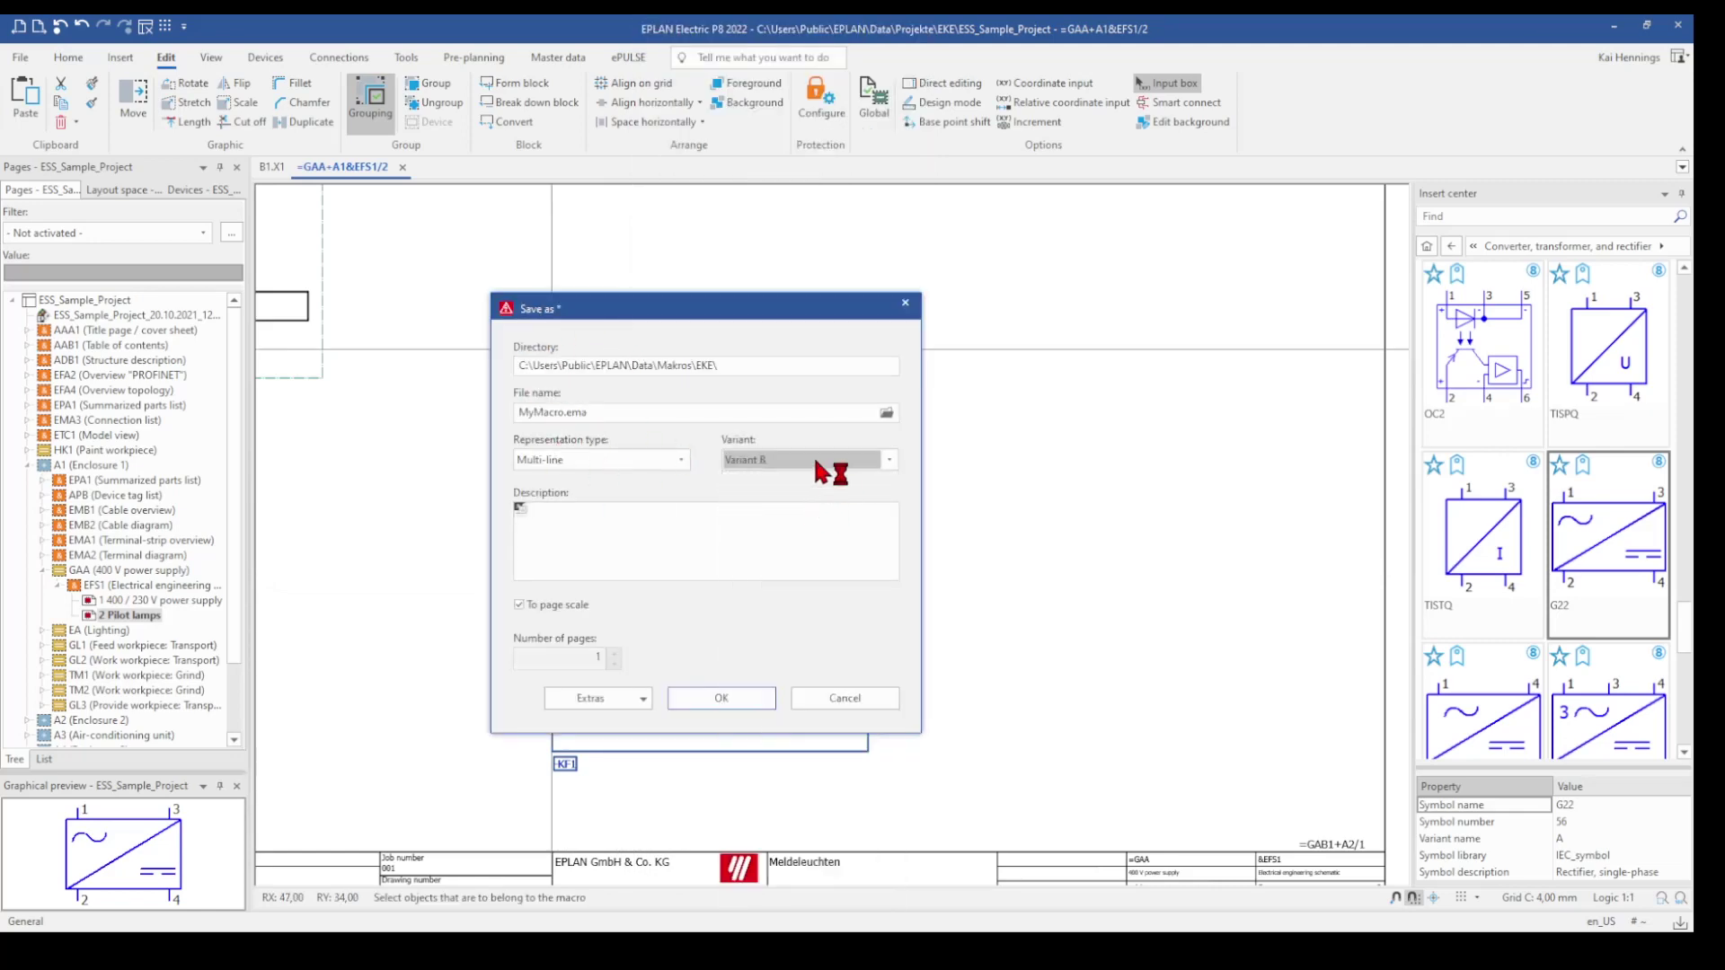
pyautogui.click(716, 708)
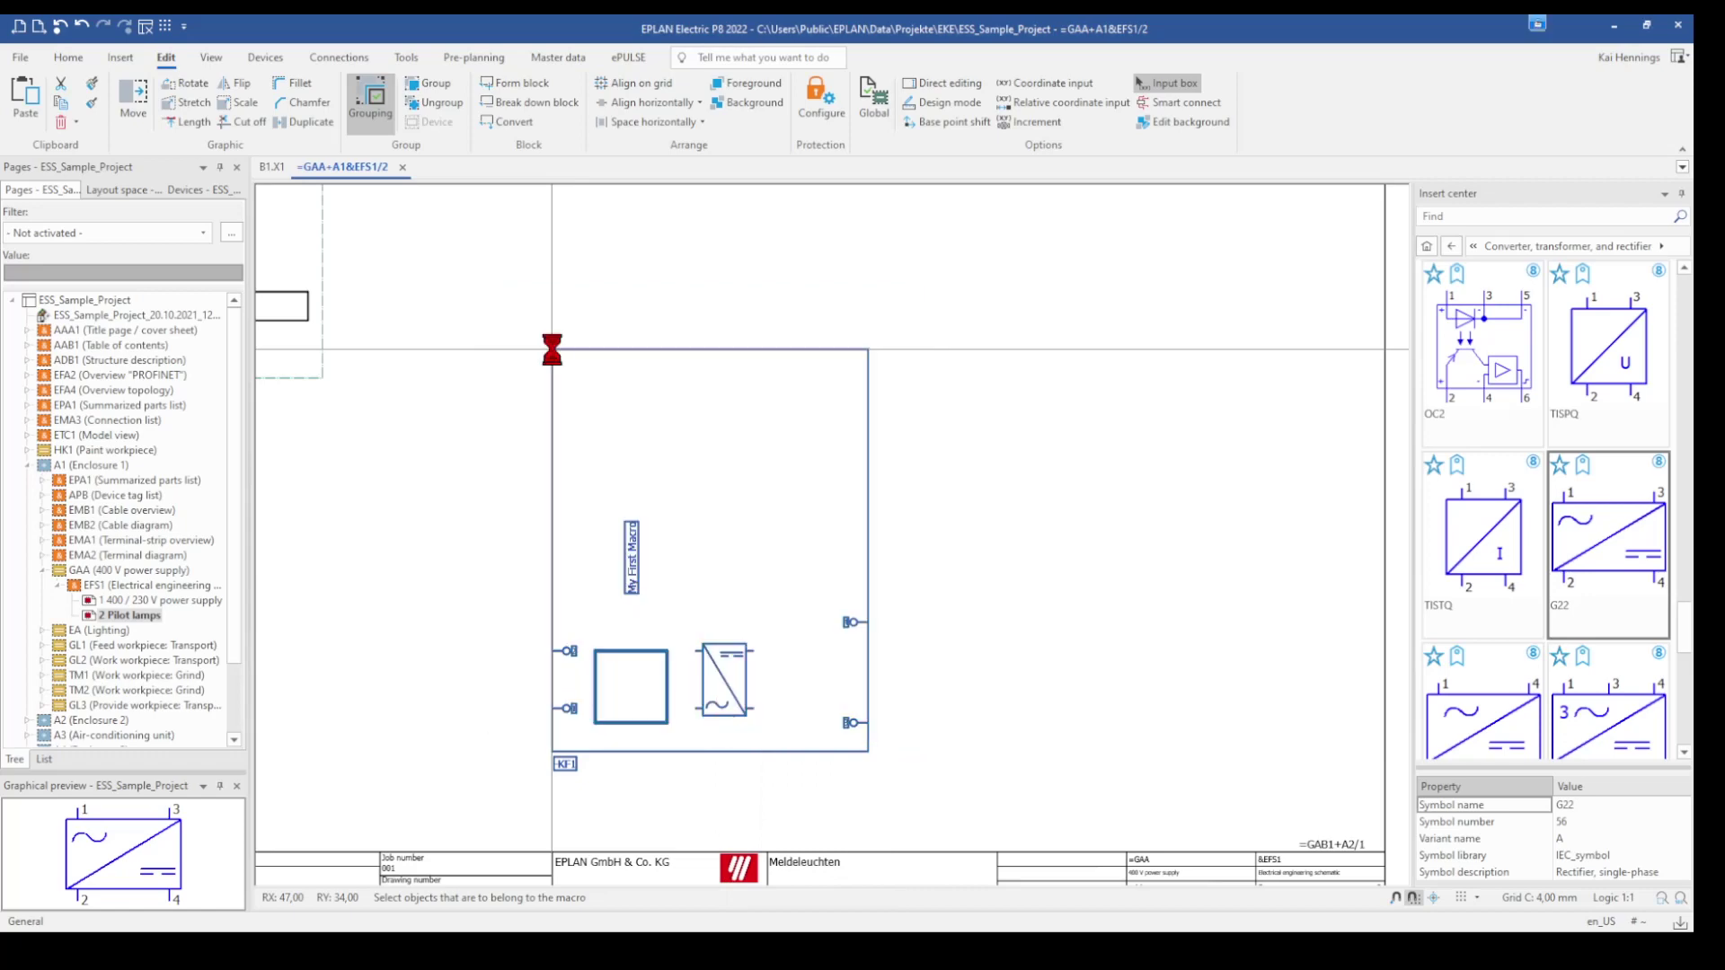
pyautogui.scroll(-1, 683, 467)
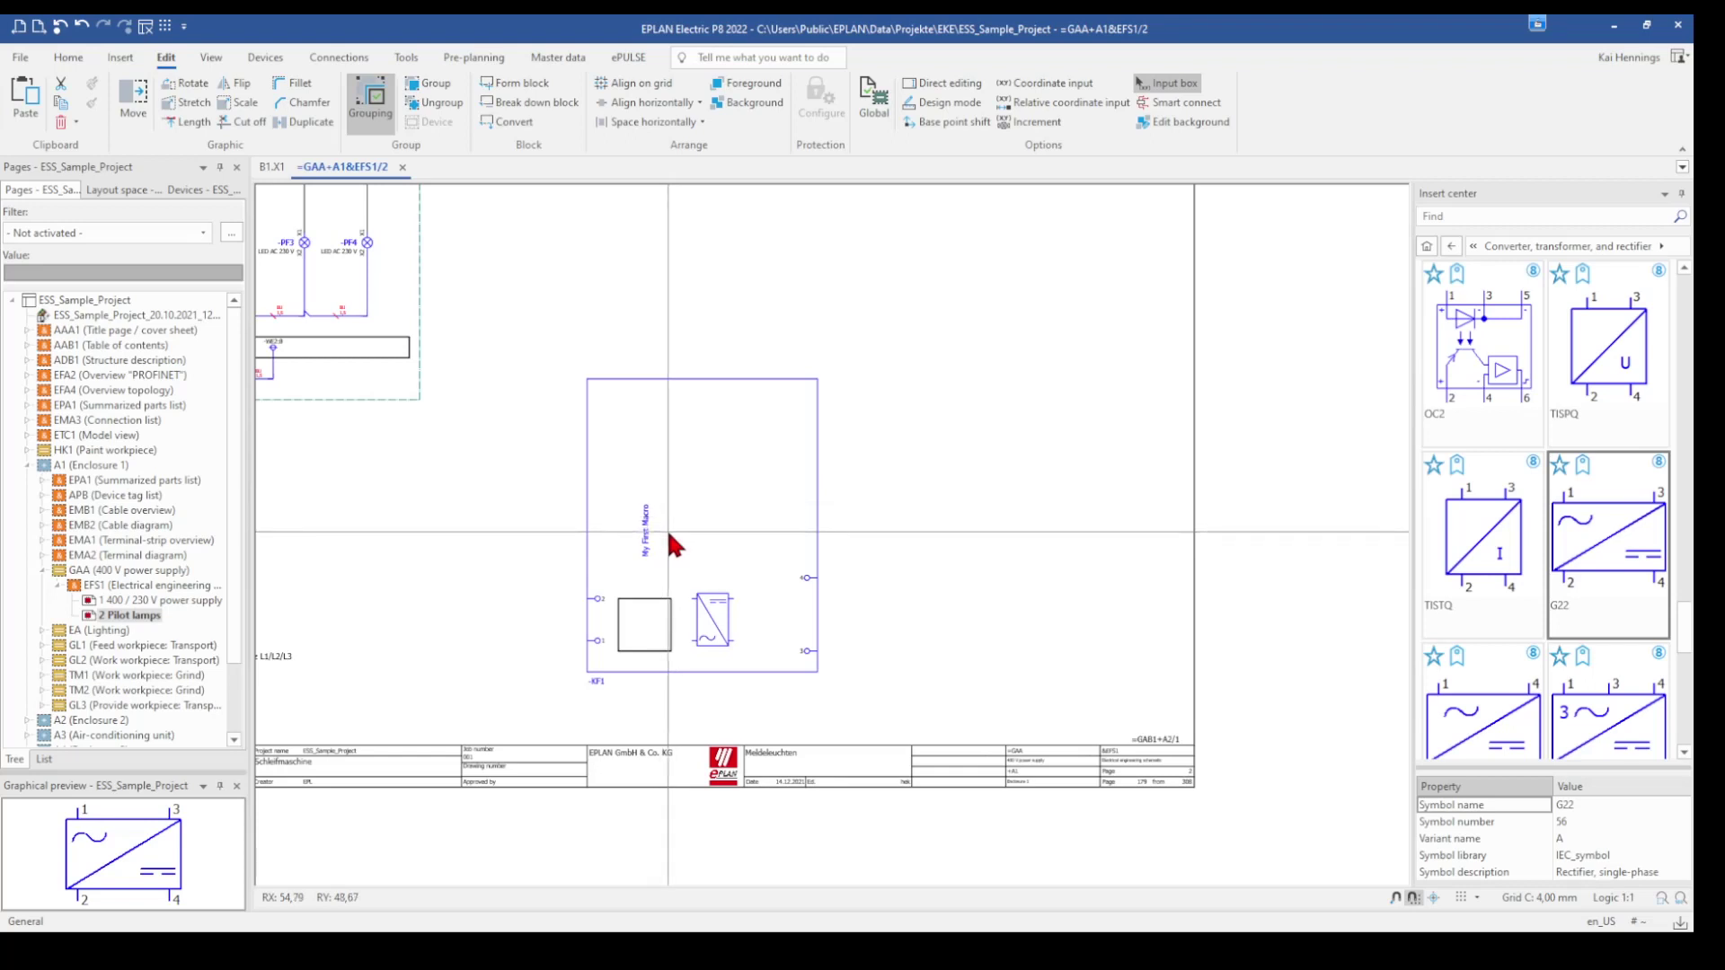
# Step: Create a new part under Component > General > General in parts management and set its part number to EINS.123456
pyautogui.click(558, 58)
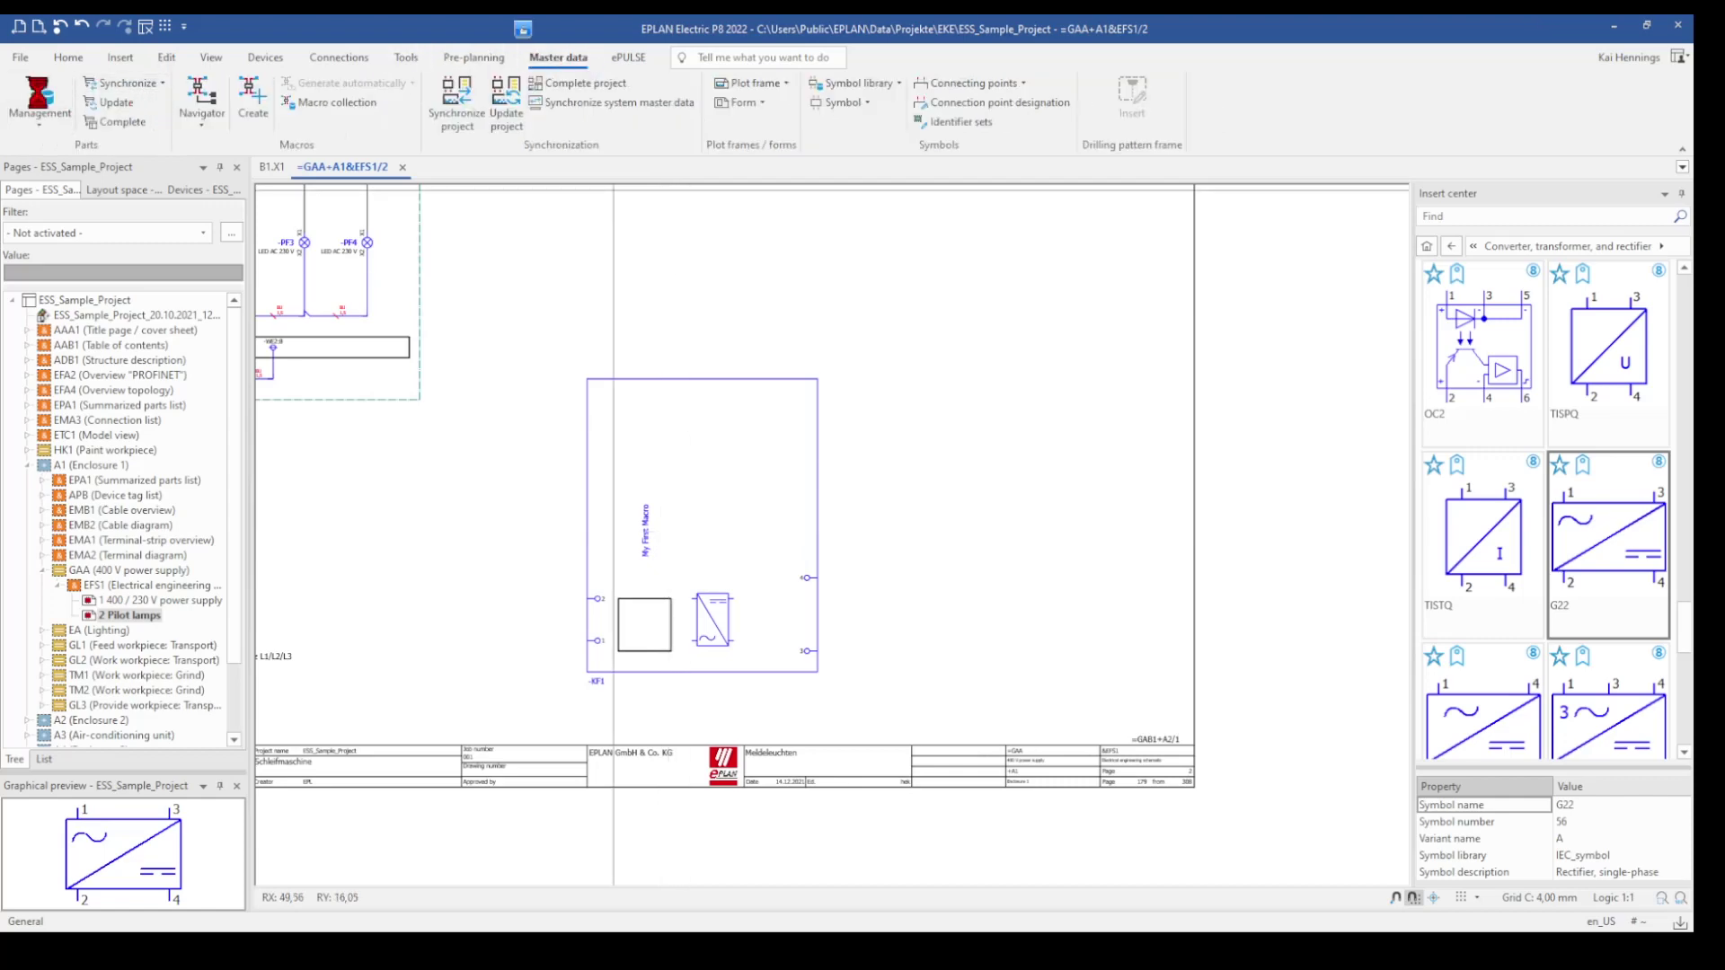
pyautogui.click(41, 105)
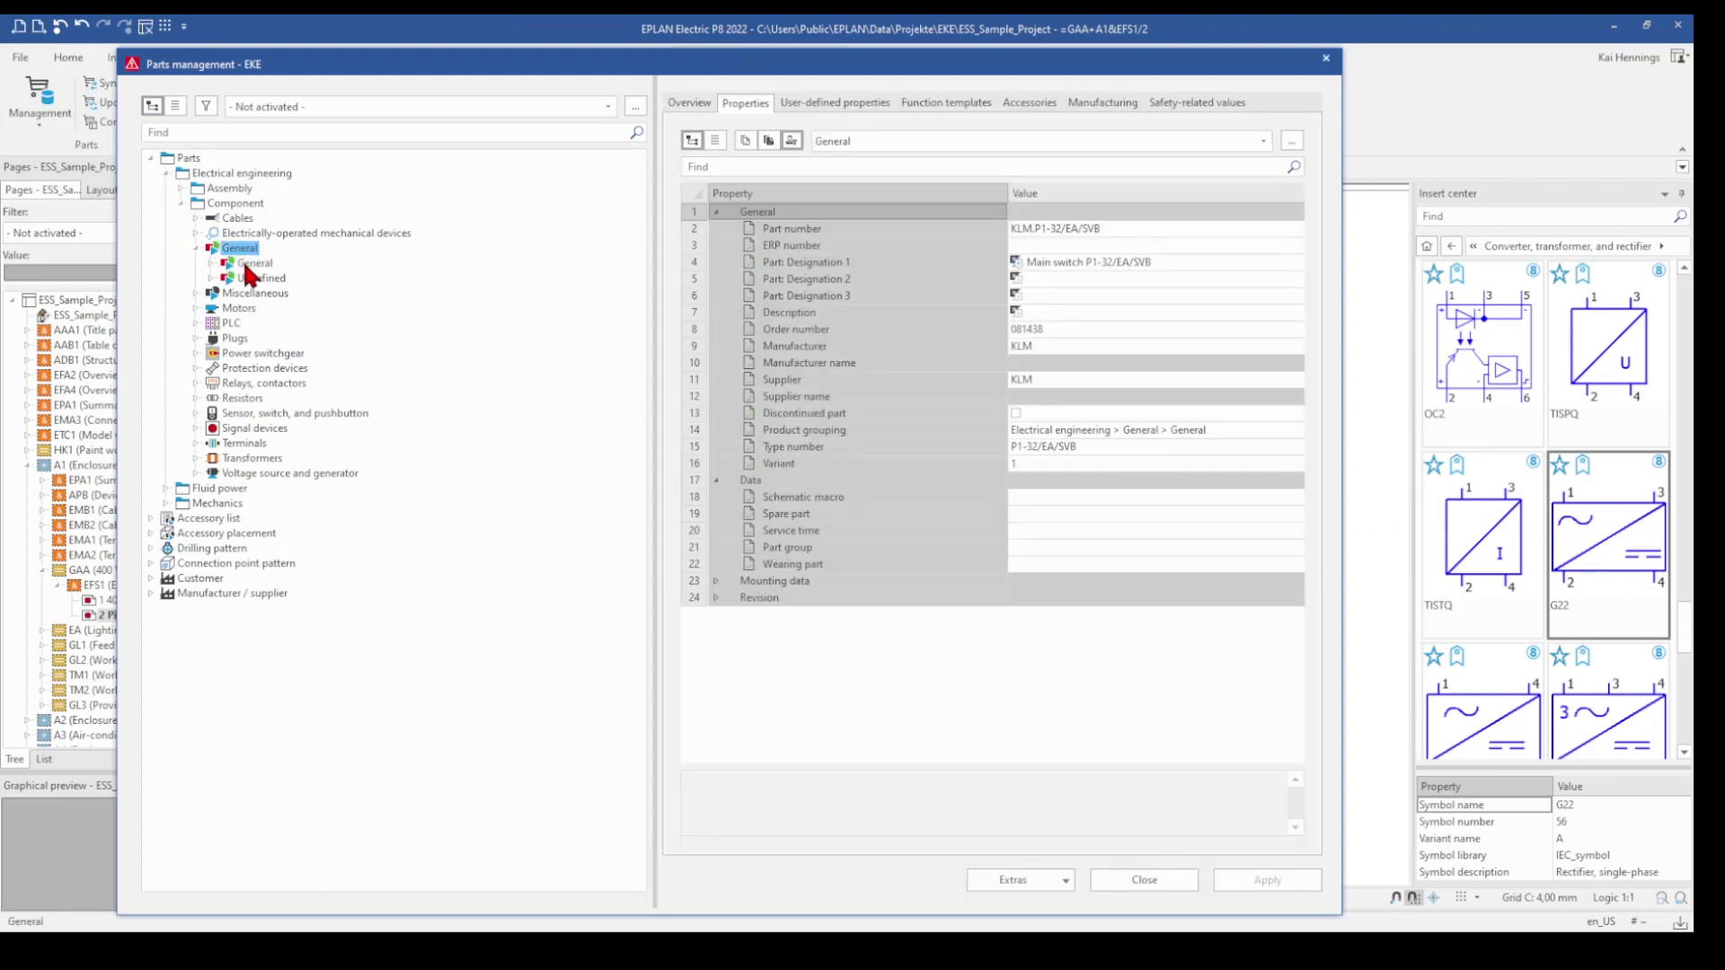
pyautogui.rightClick(248, 266)
pyautogui.click(282, 274)
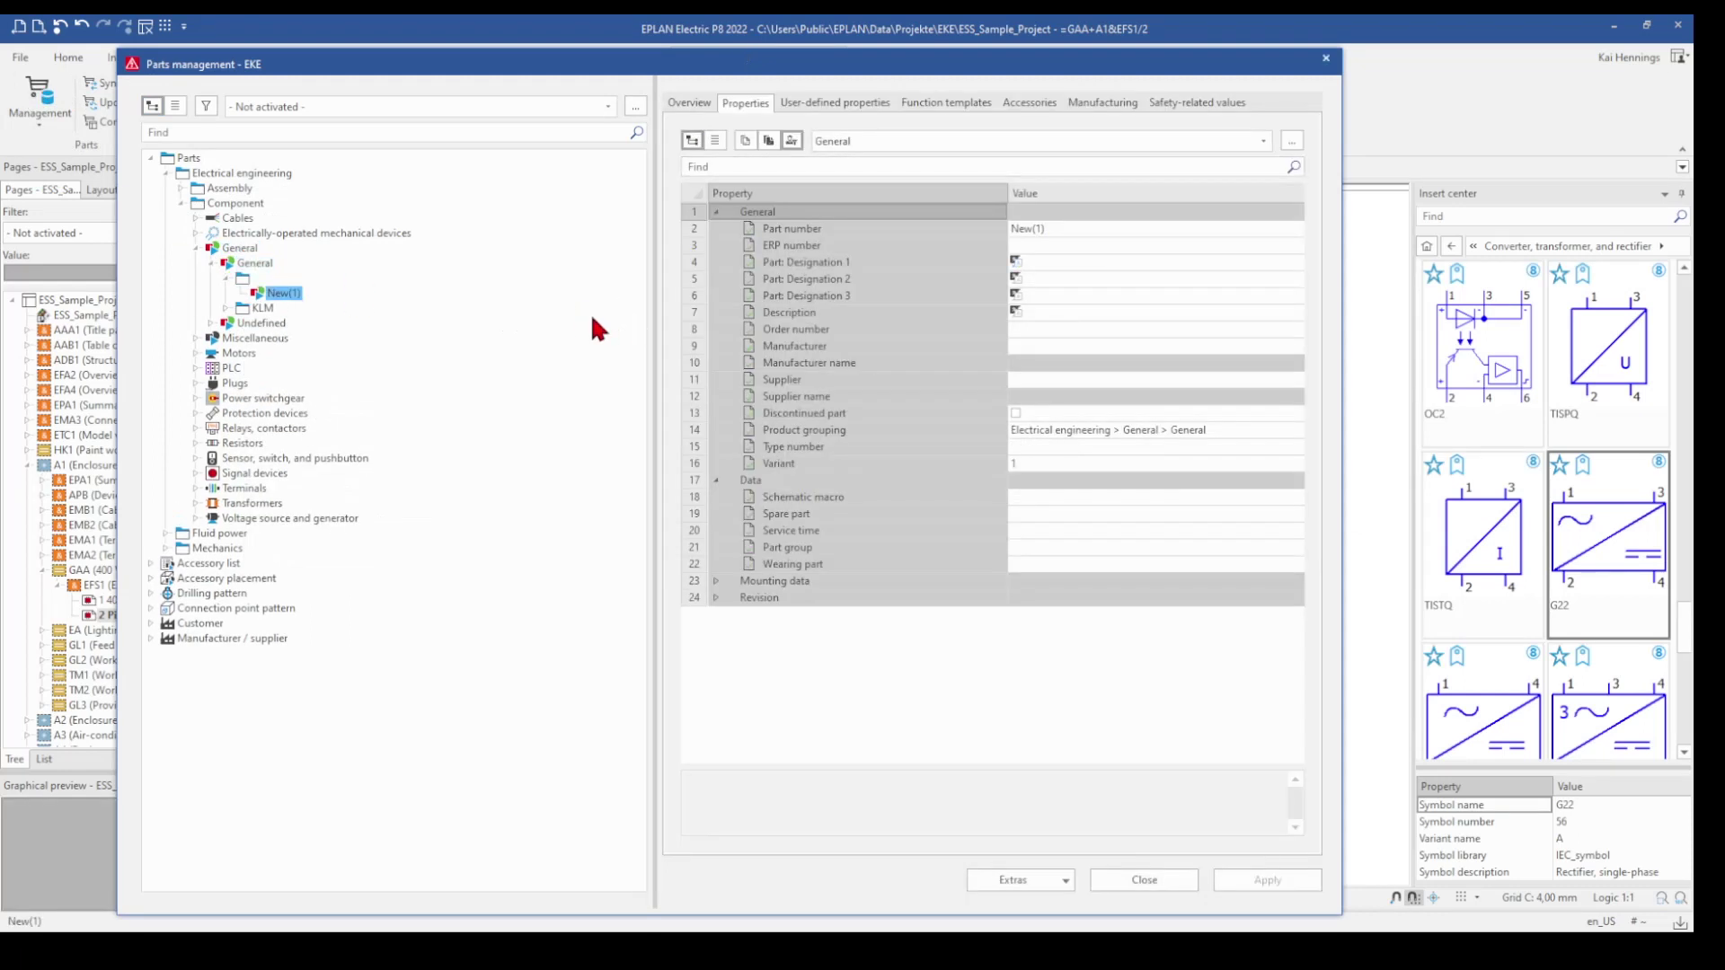
pyautogui.click(745, 112)
pyautogui.click(1018, 228)
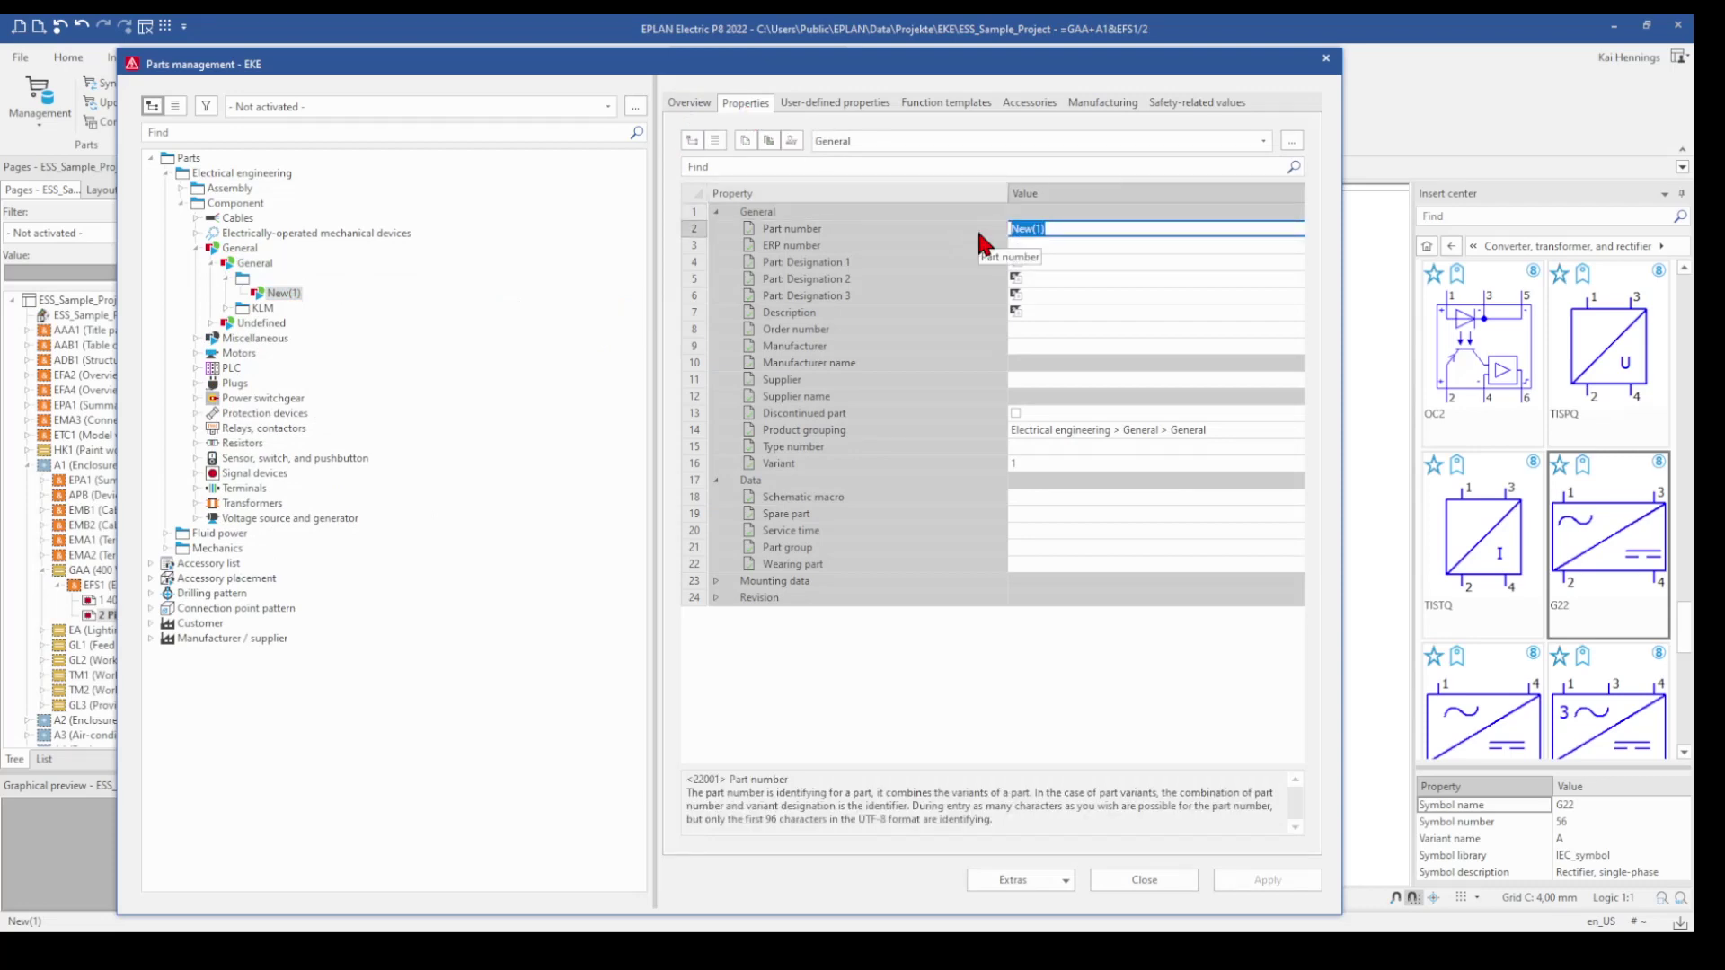
pyautogui.write('EINS.123456')
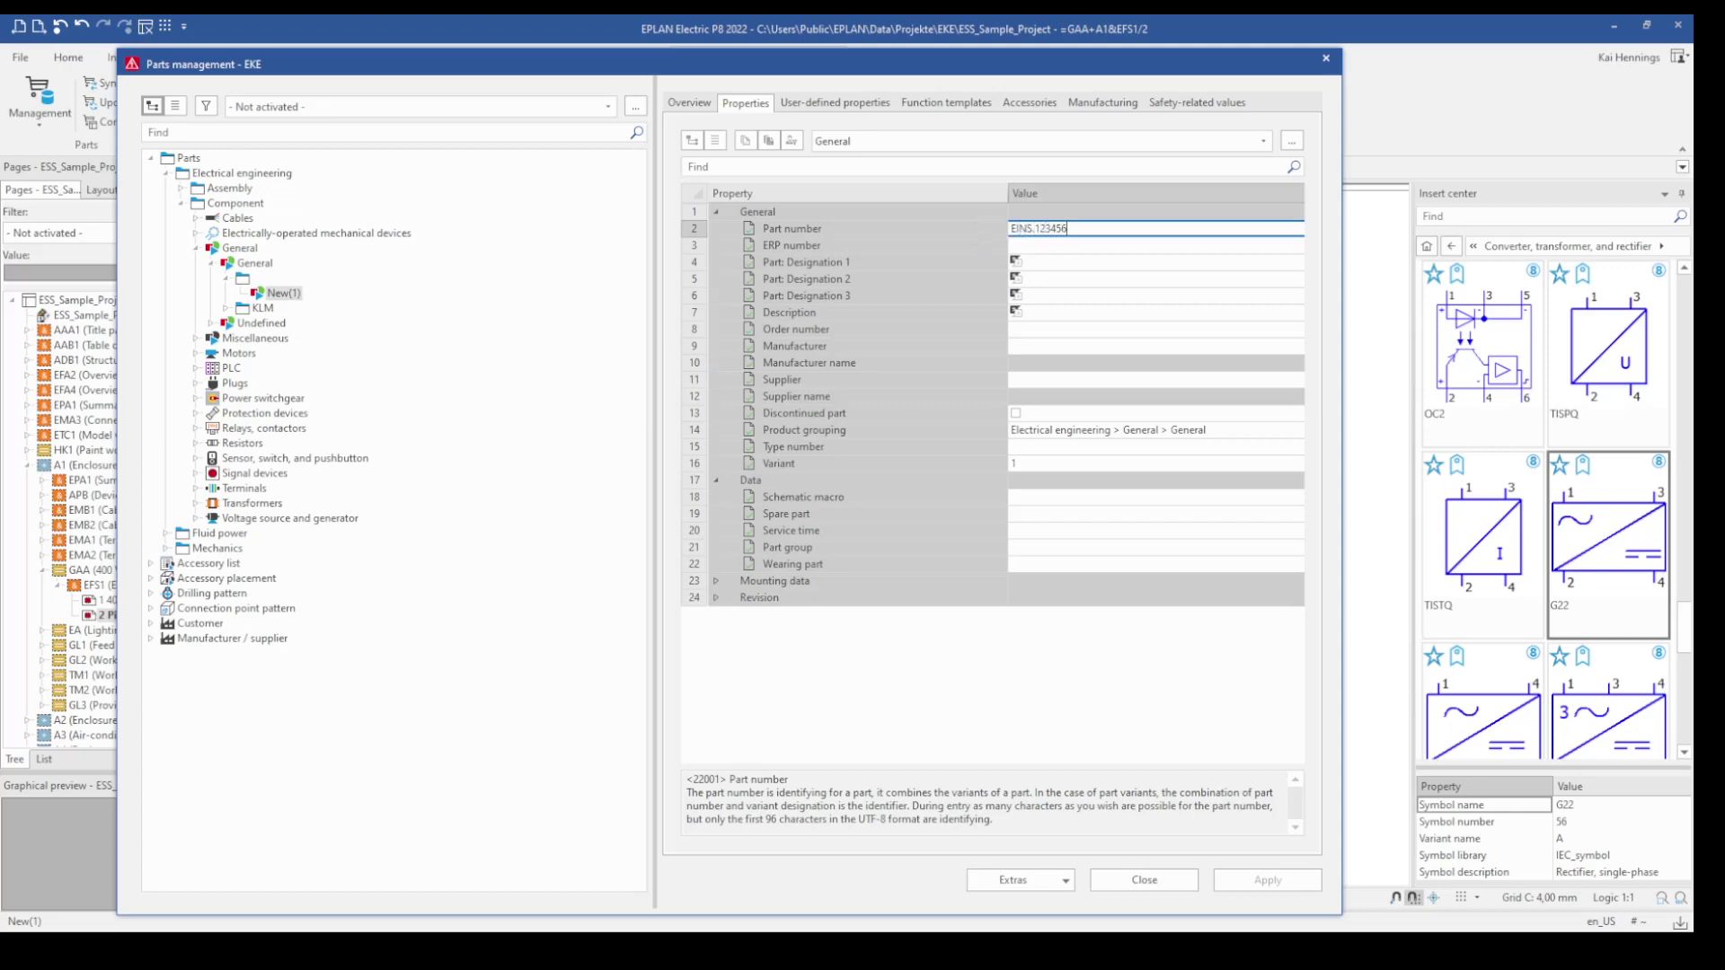
pyautogui.click(1020, 246)
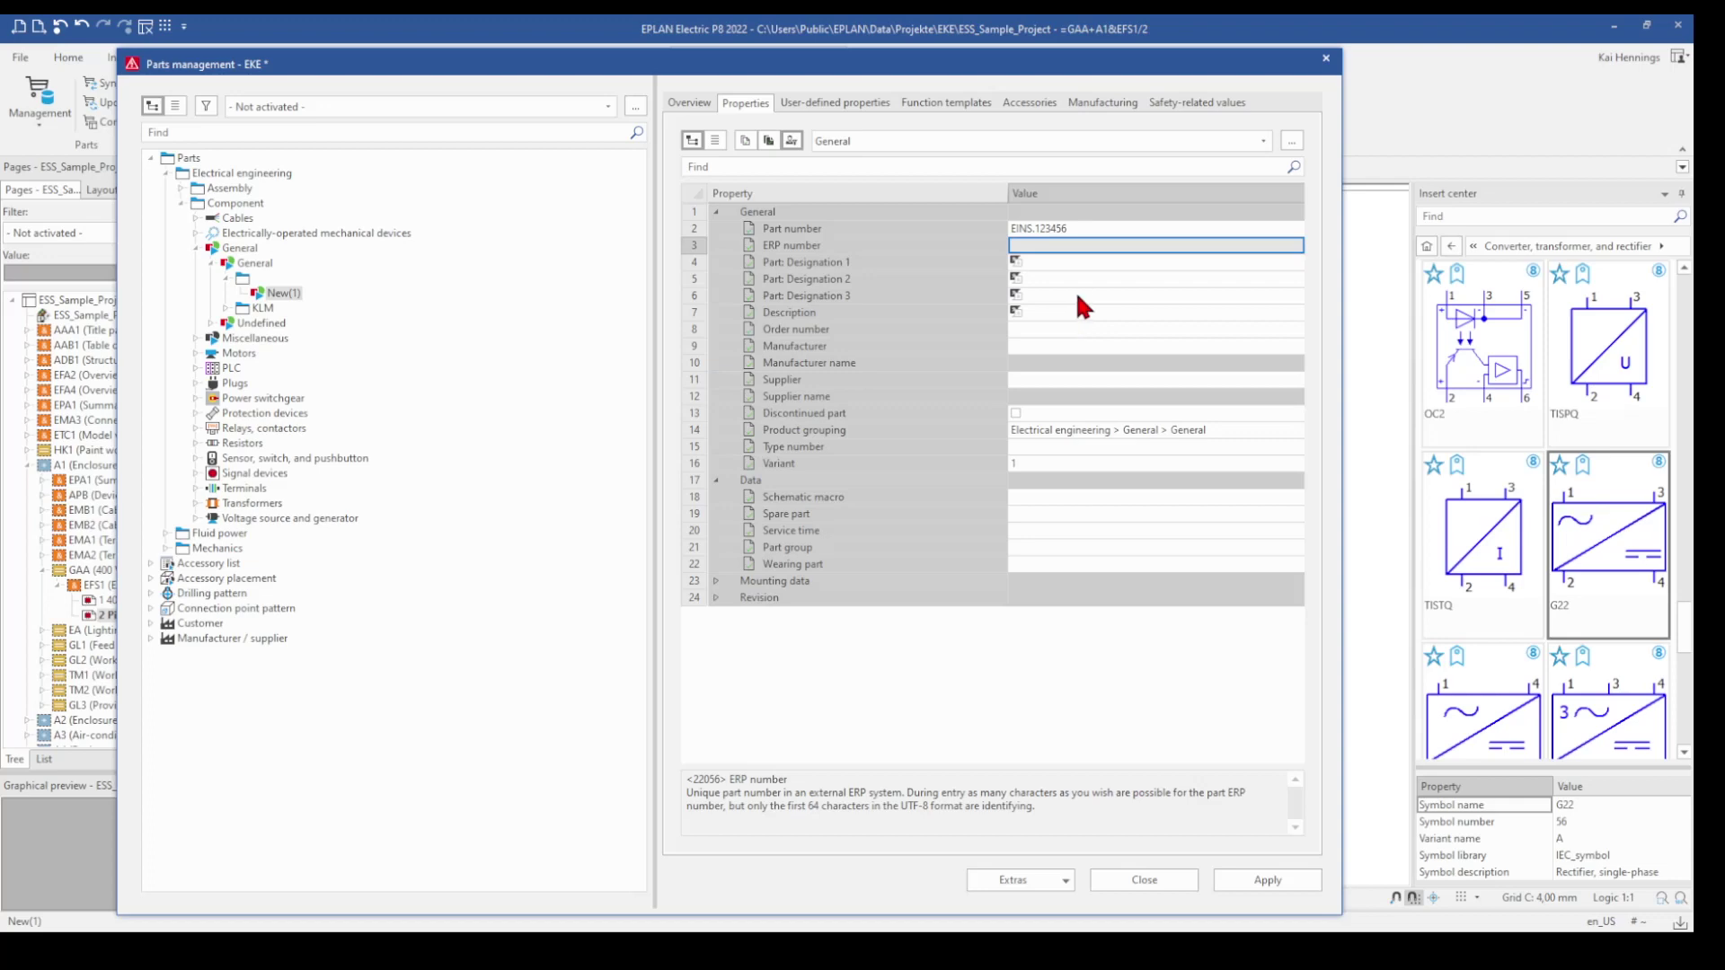
# Step: Filter the part's properties by "macro" and read the descriptions of the Schematic macro and Graphical macro properties
pyautogui.click(813, 168)
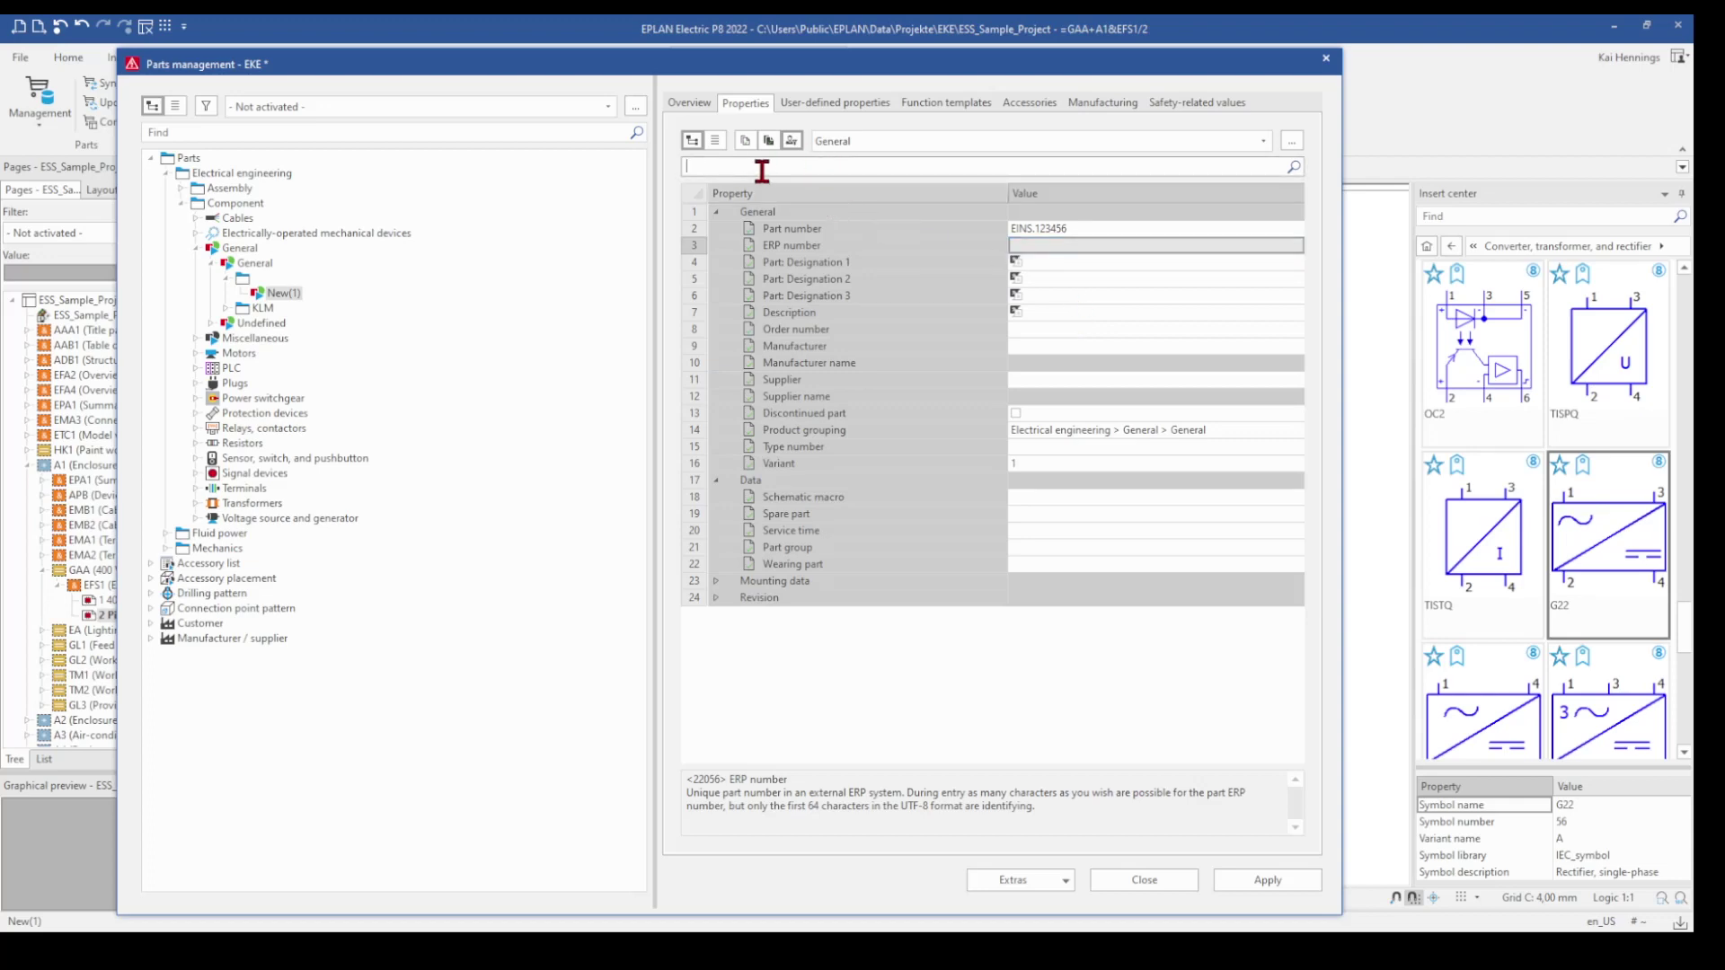
pyautogui.write('macro')
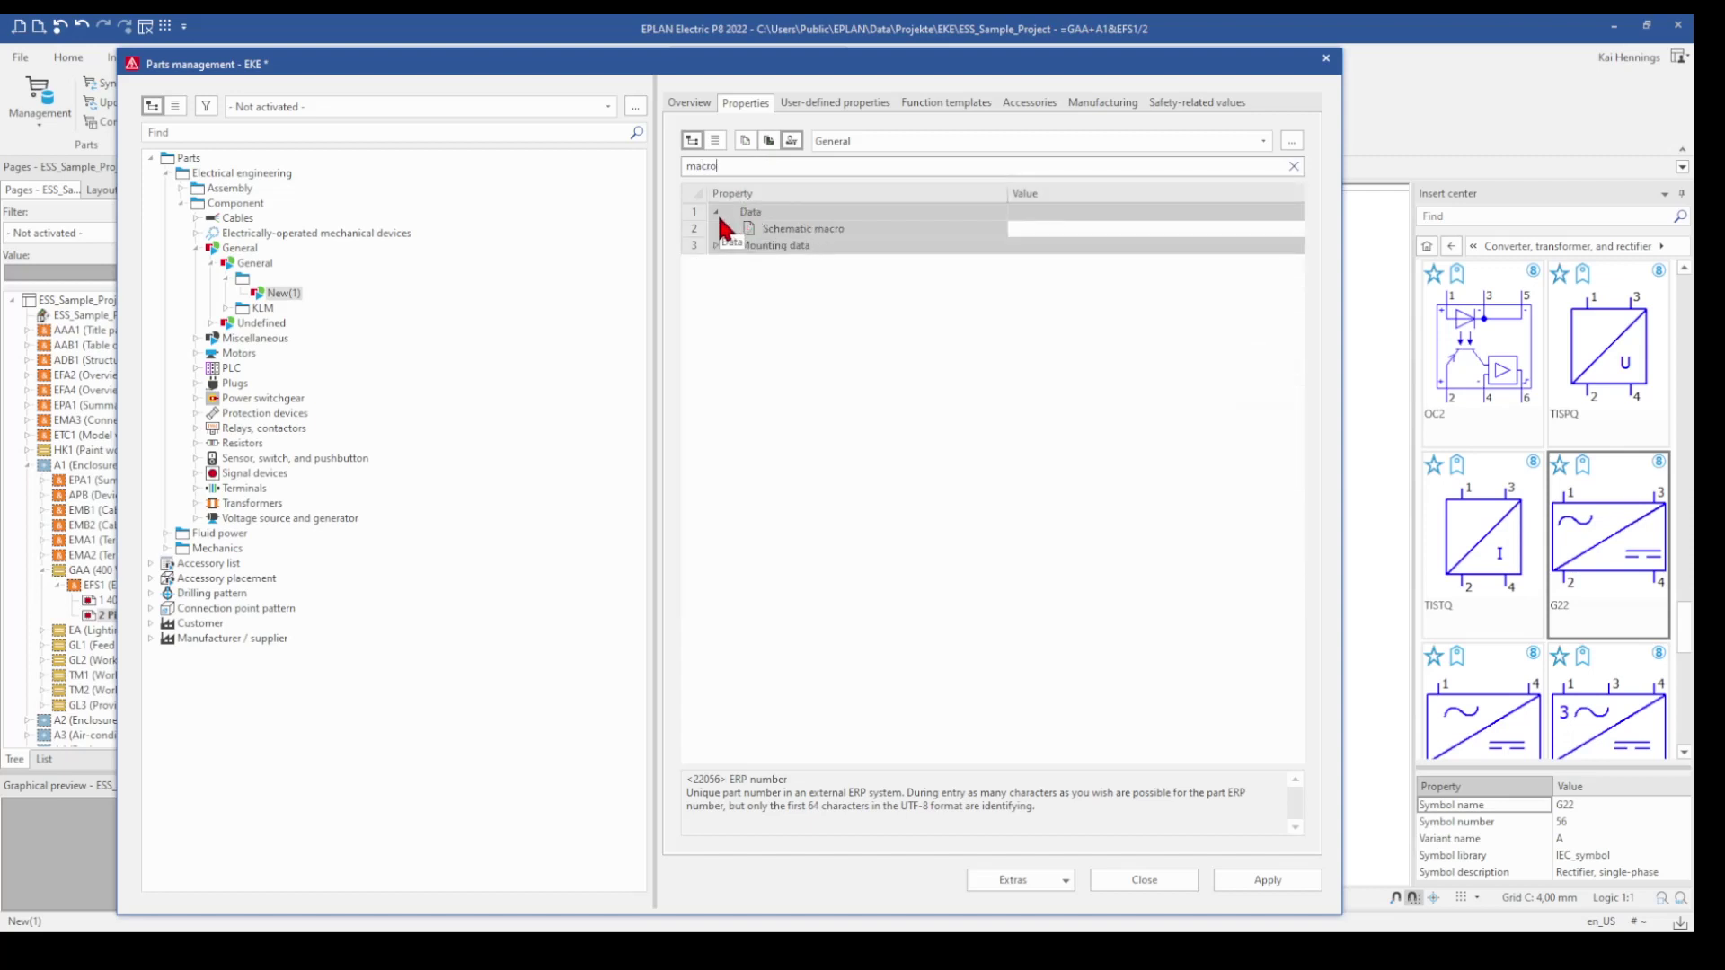
pyautogui.click(717, 246)
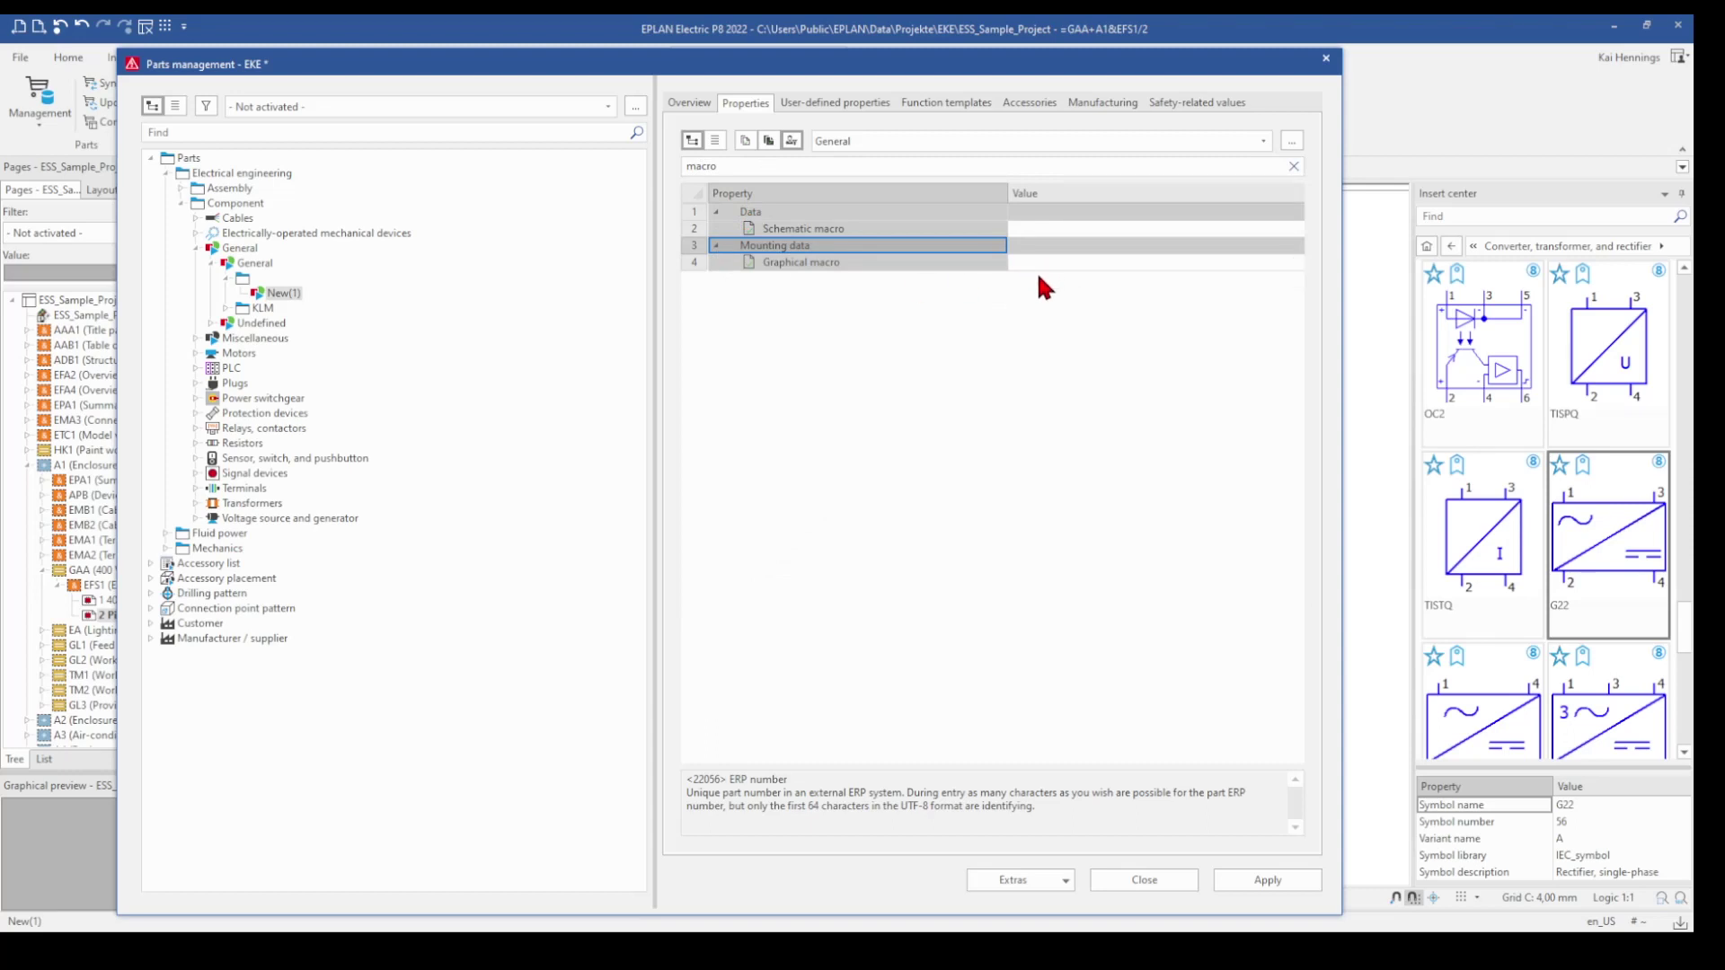
pyautogui.click(828, 231)
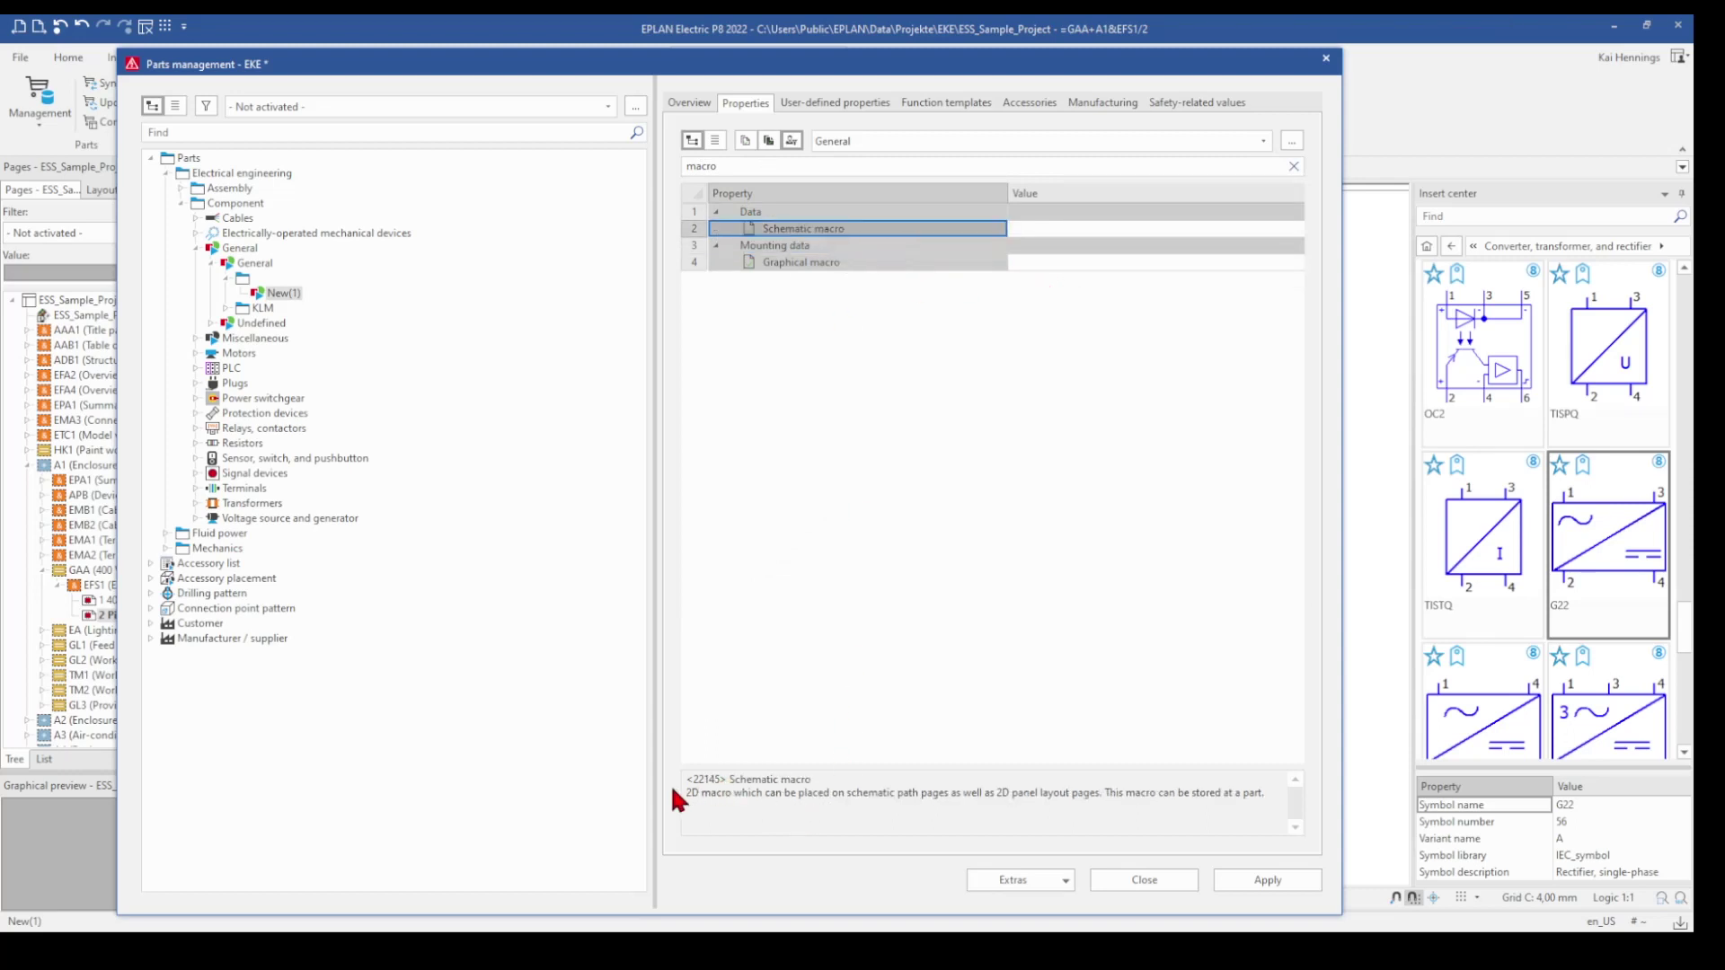
pyautogui.moveTo(686, 793); pyautogui.dragTo(1277, 833)
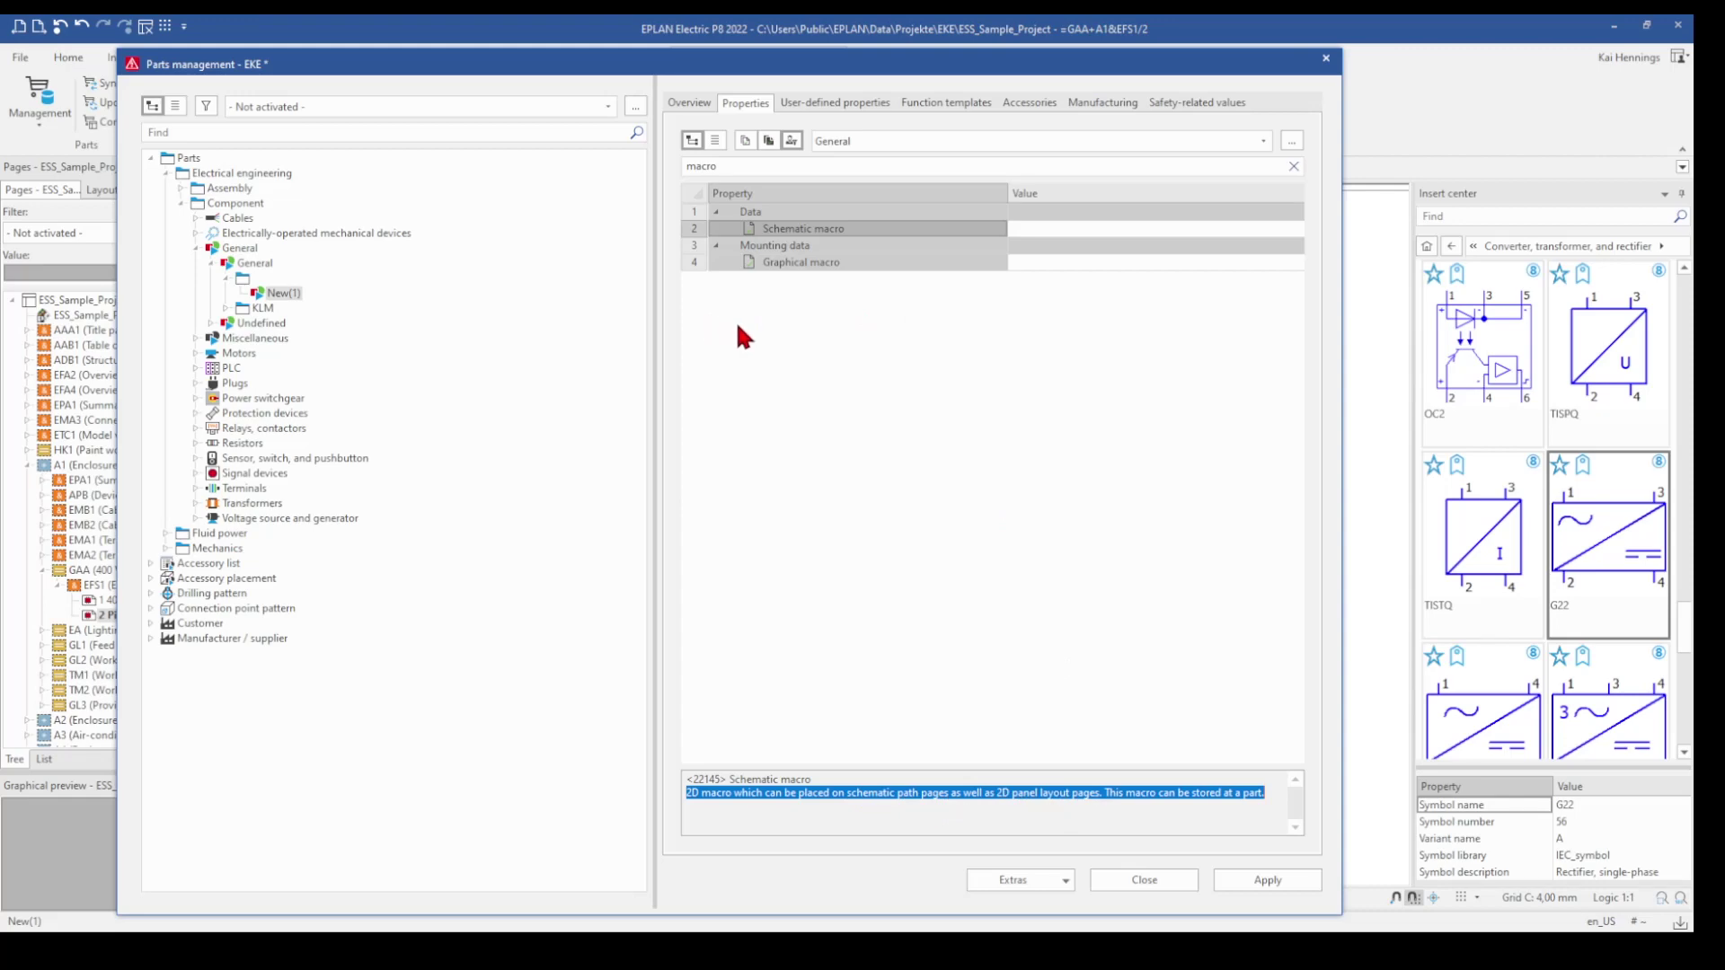
pyautogui.click(761, 263)
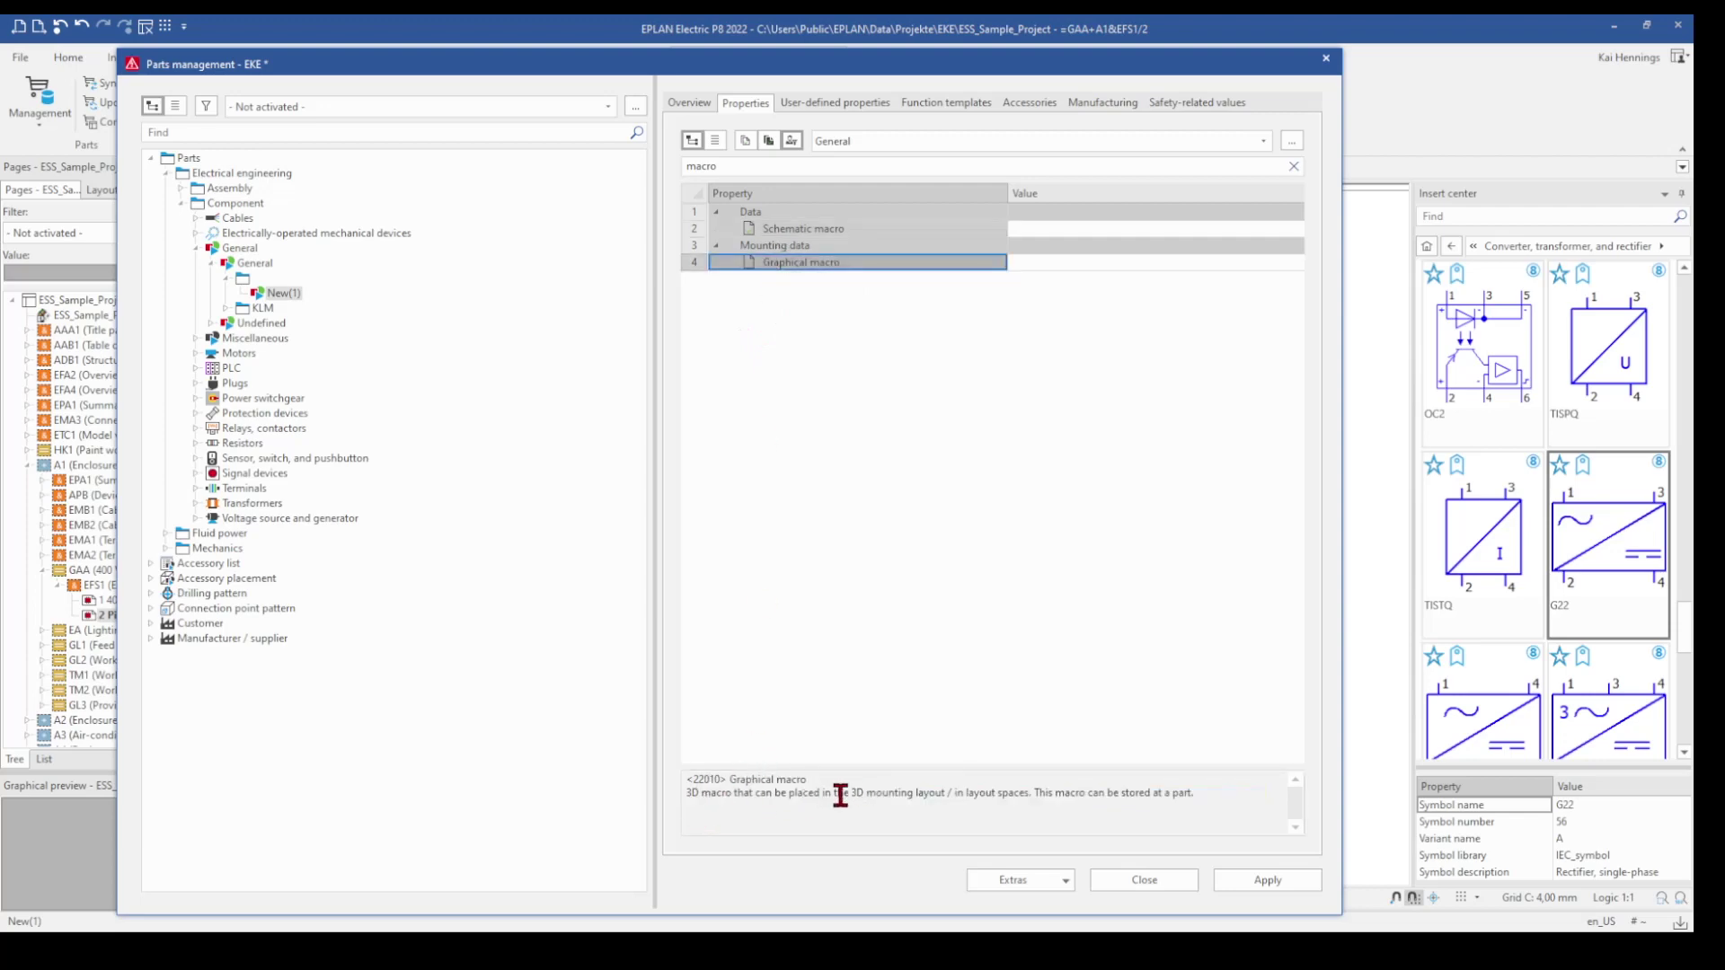
pyautogui.moveTo(839, 796); pyautogui.dragTo(937, 795)
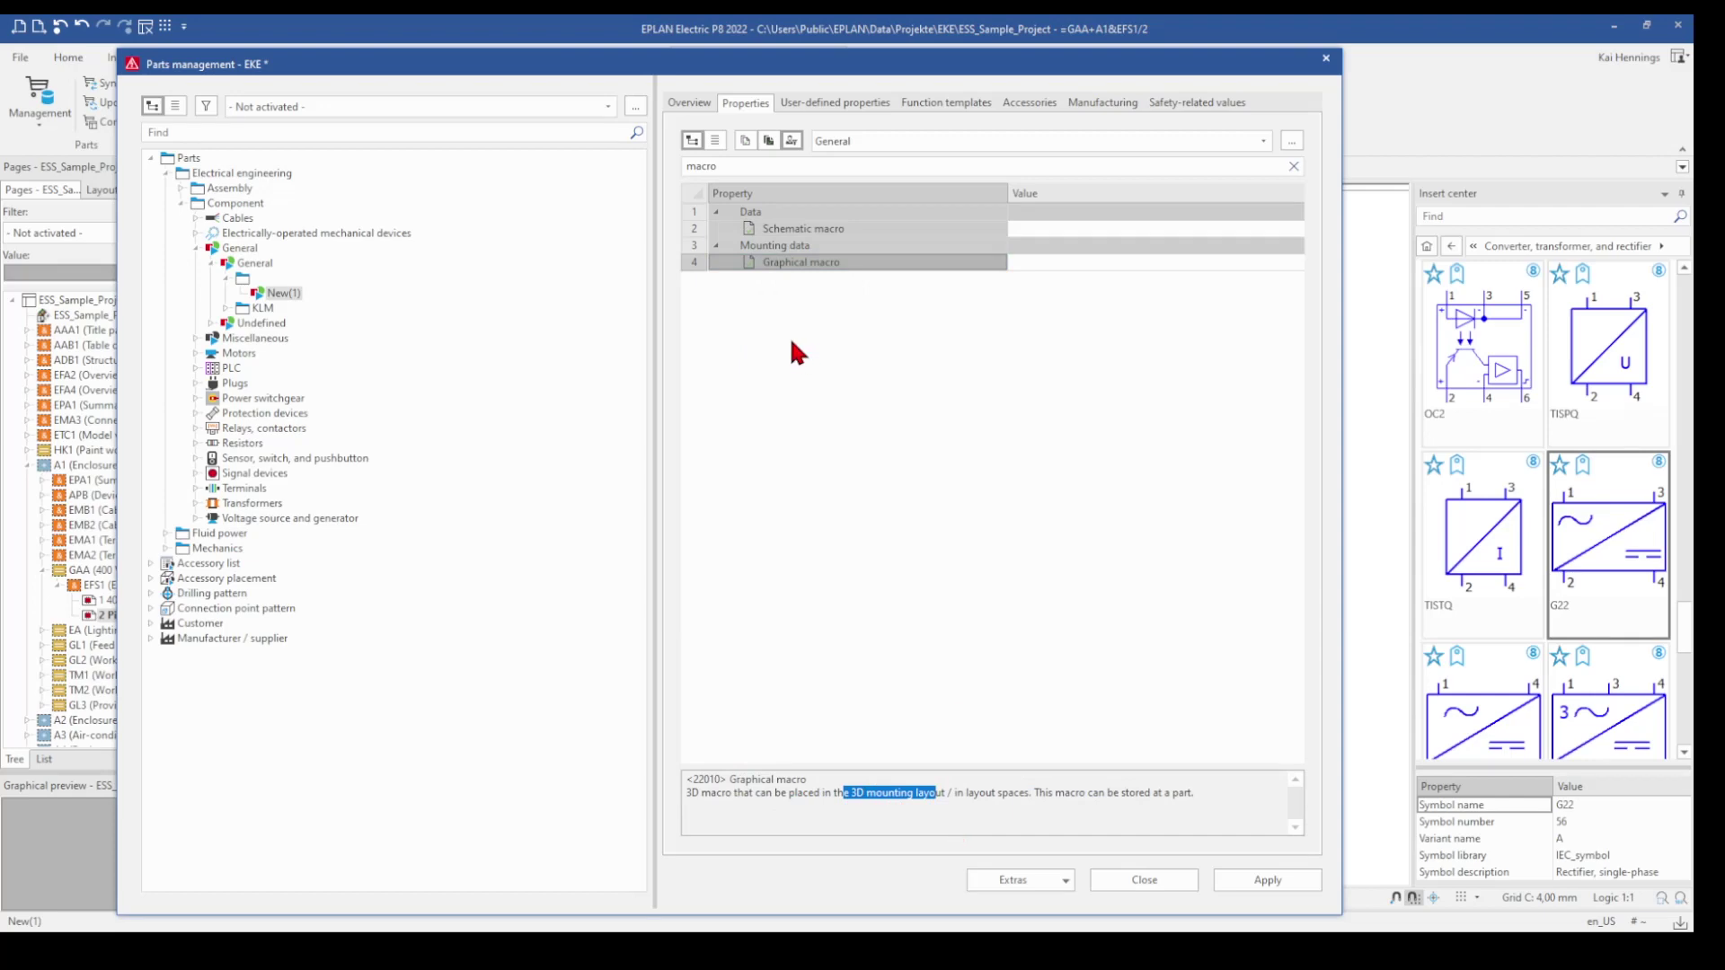
# Step: Assign MyMacro.ema as the new part's schematic macro, apply the change and close parts management
pyautogui.click(1012, 230)
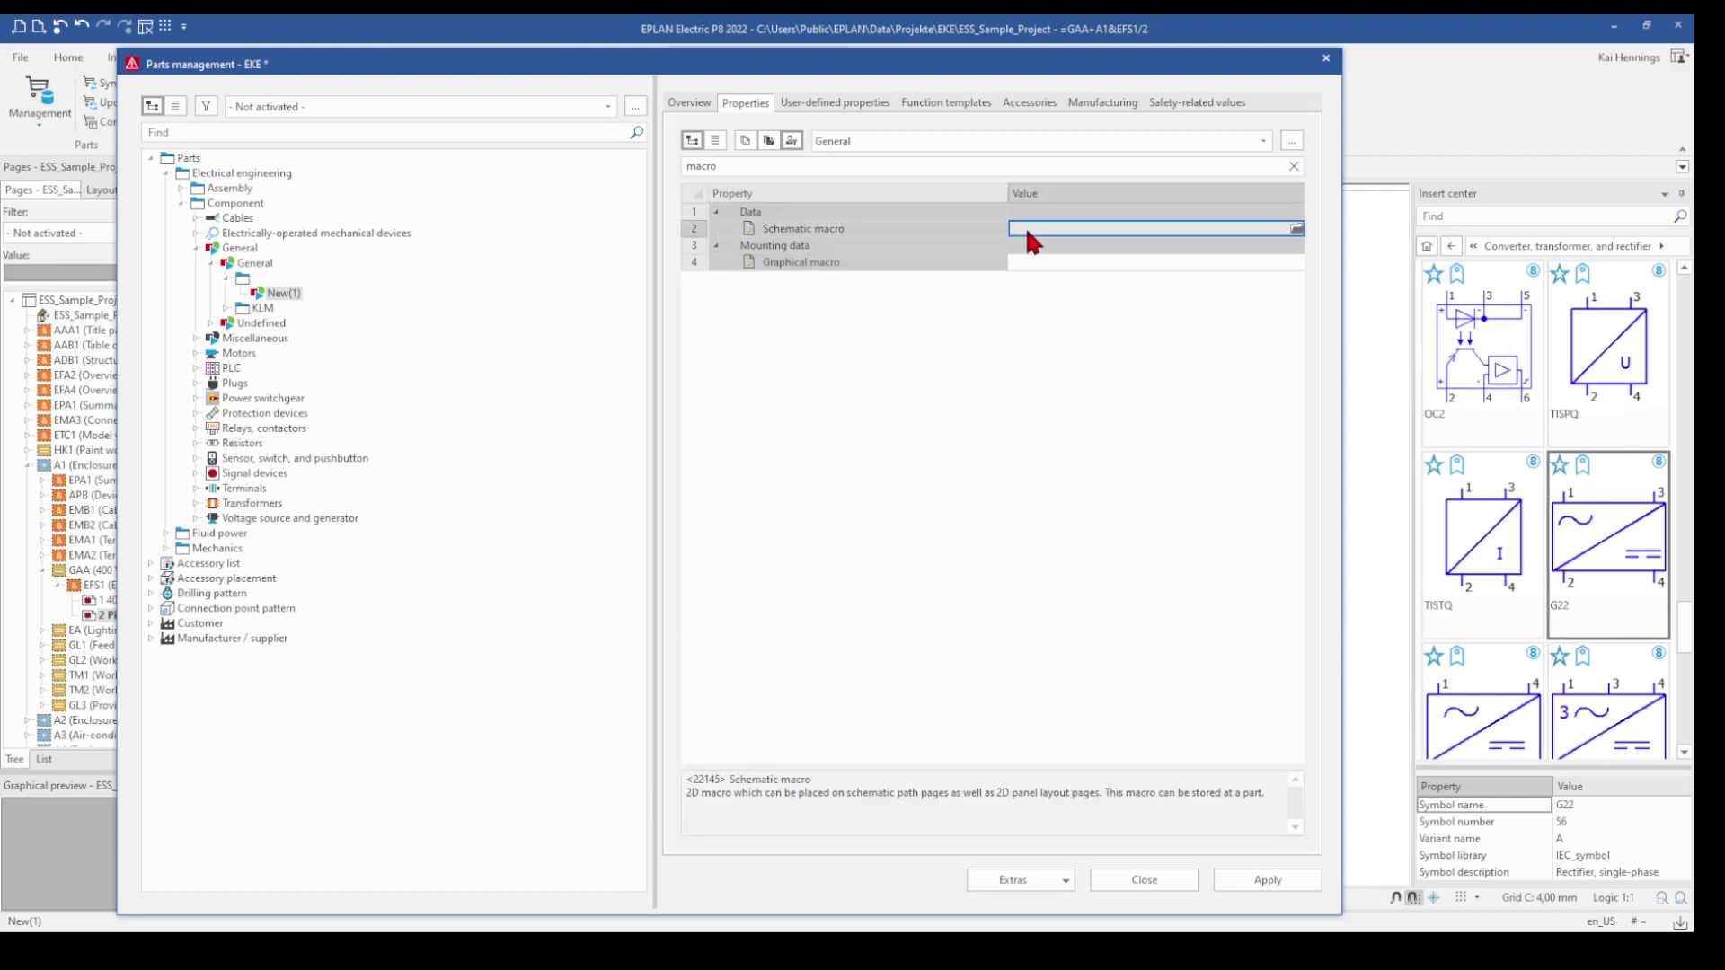
pyautogui.click(1296, 230)
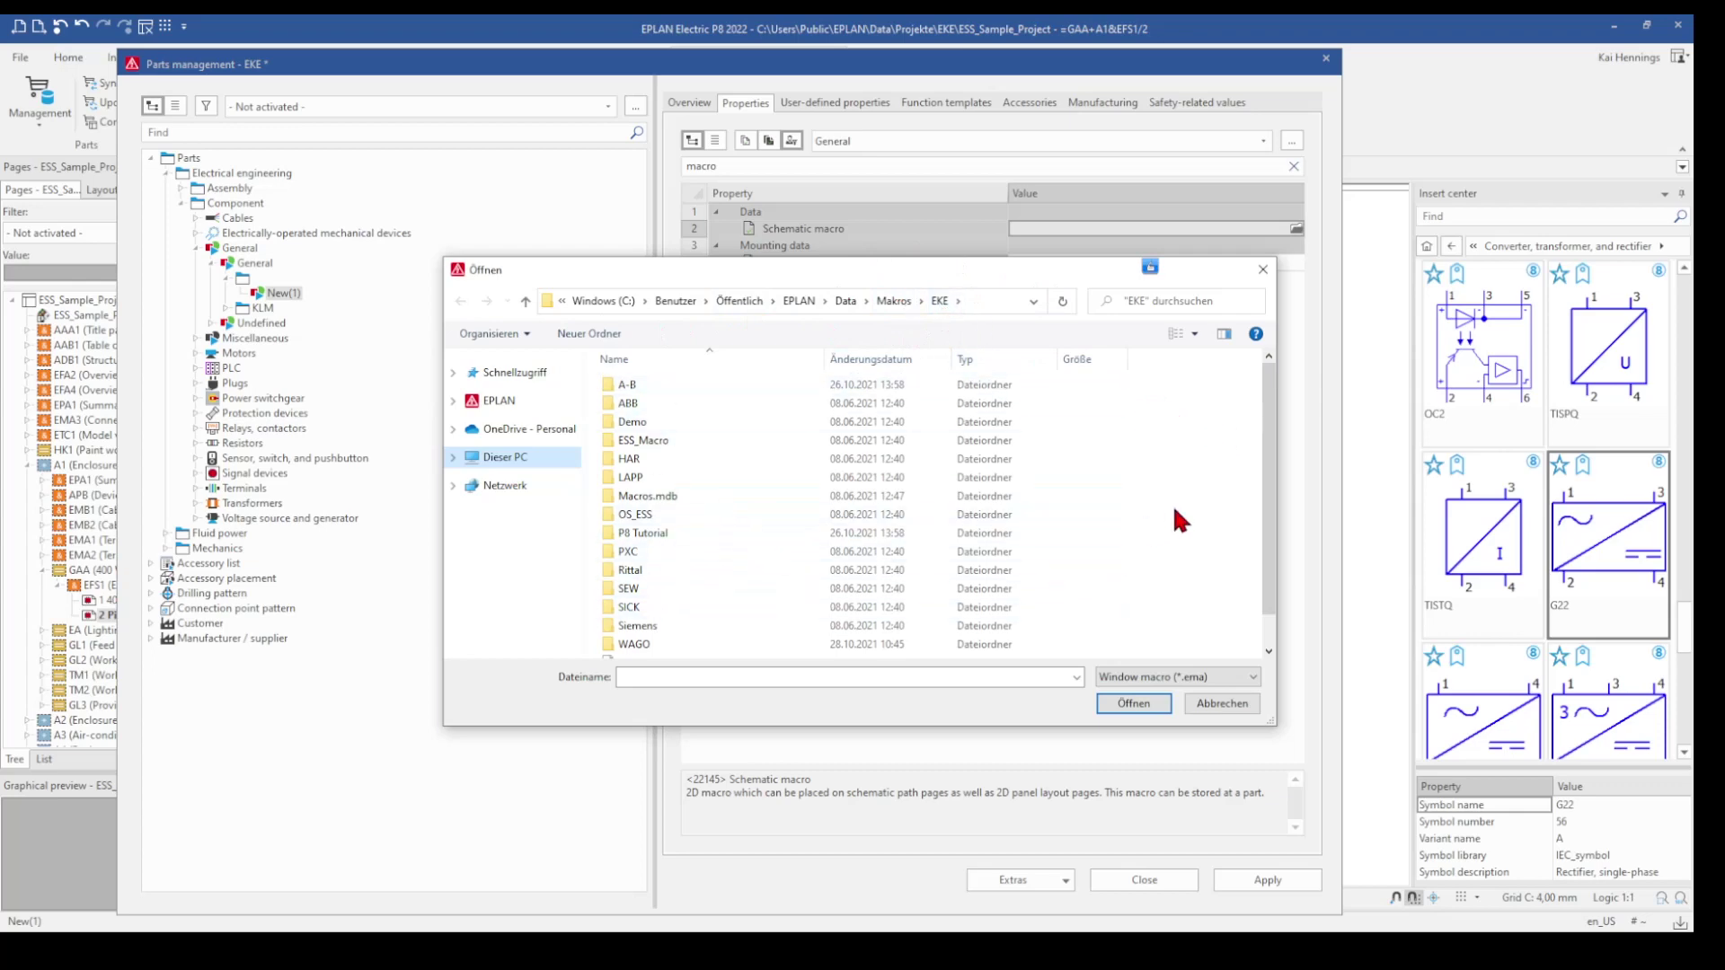
pyautogui.scroll(-2, 1274, 503)
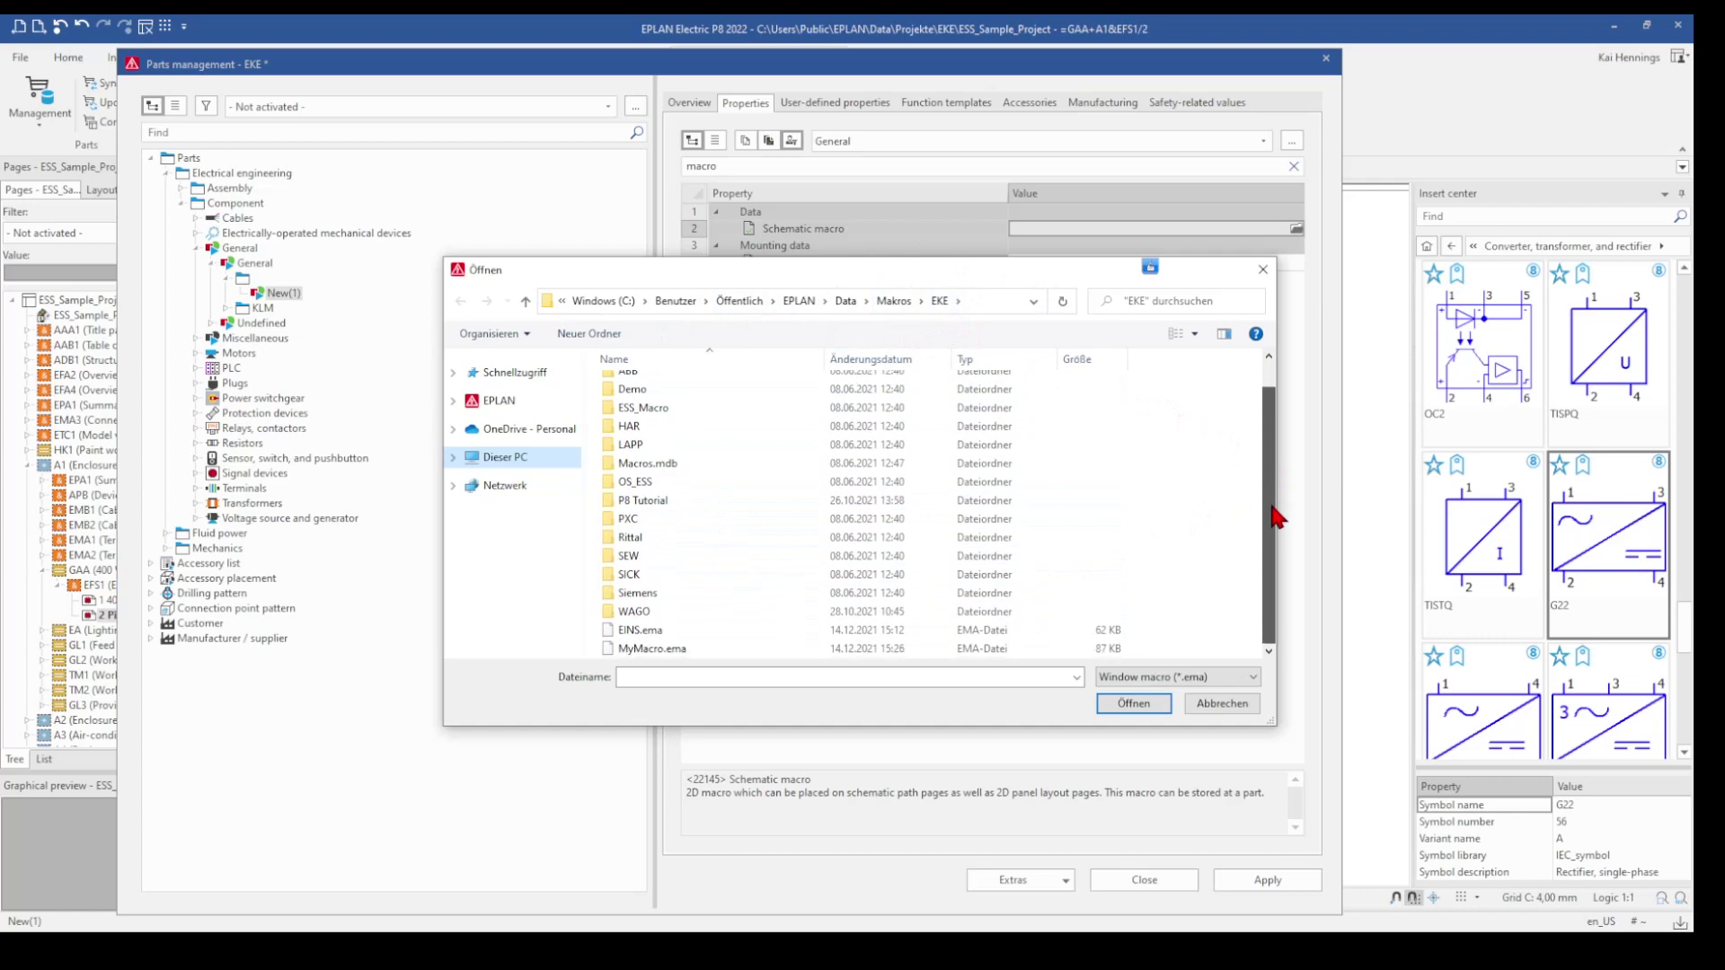
pyautogui.click(651, 646)
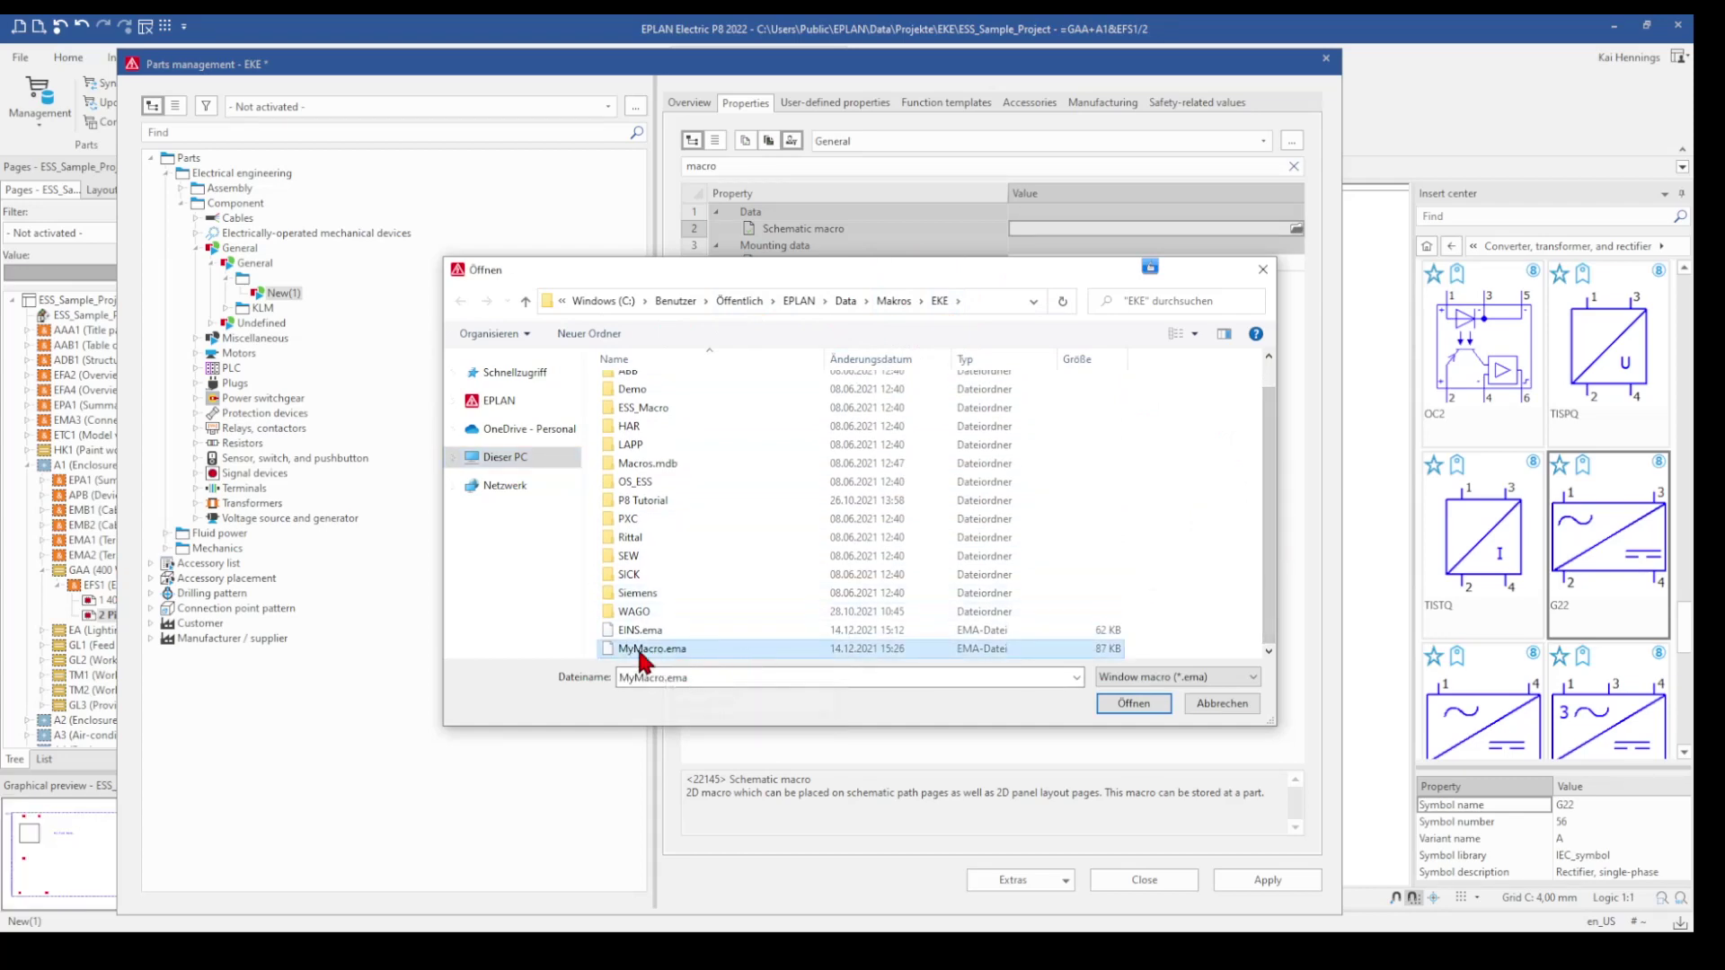
pyautogui.click(1130, 704)
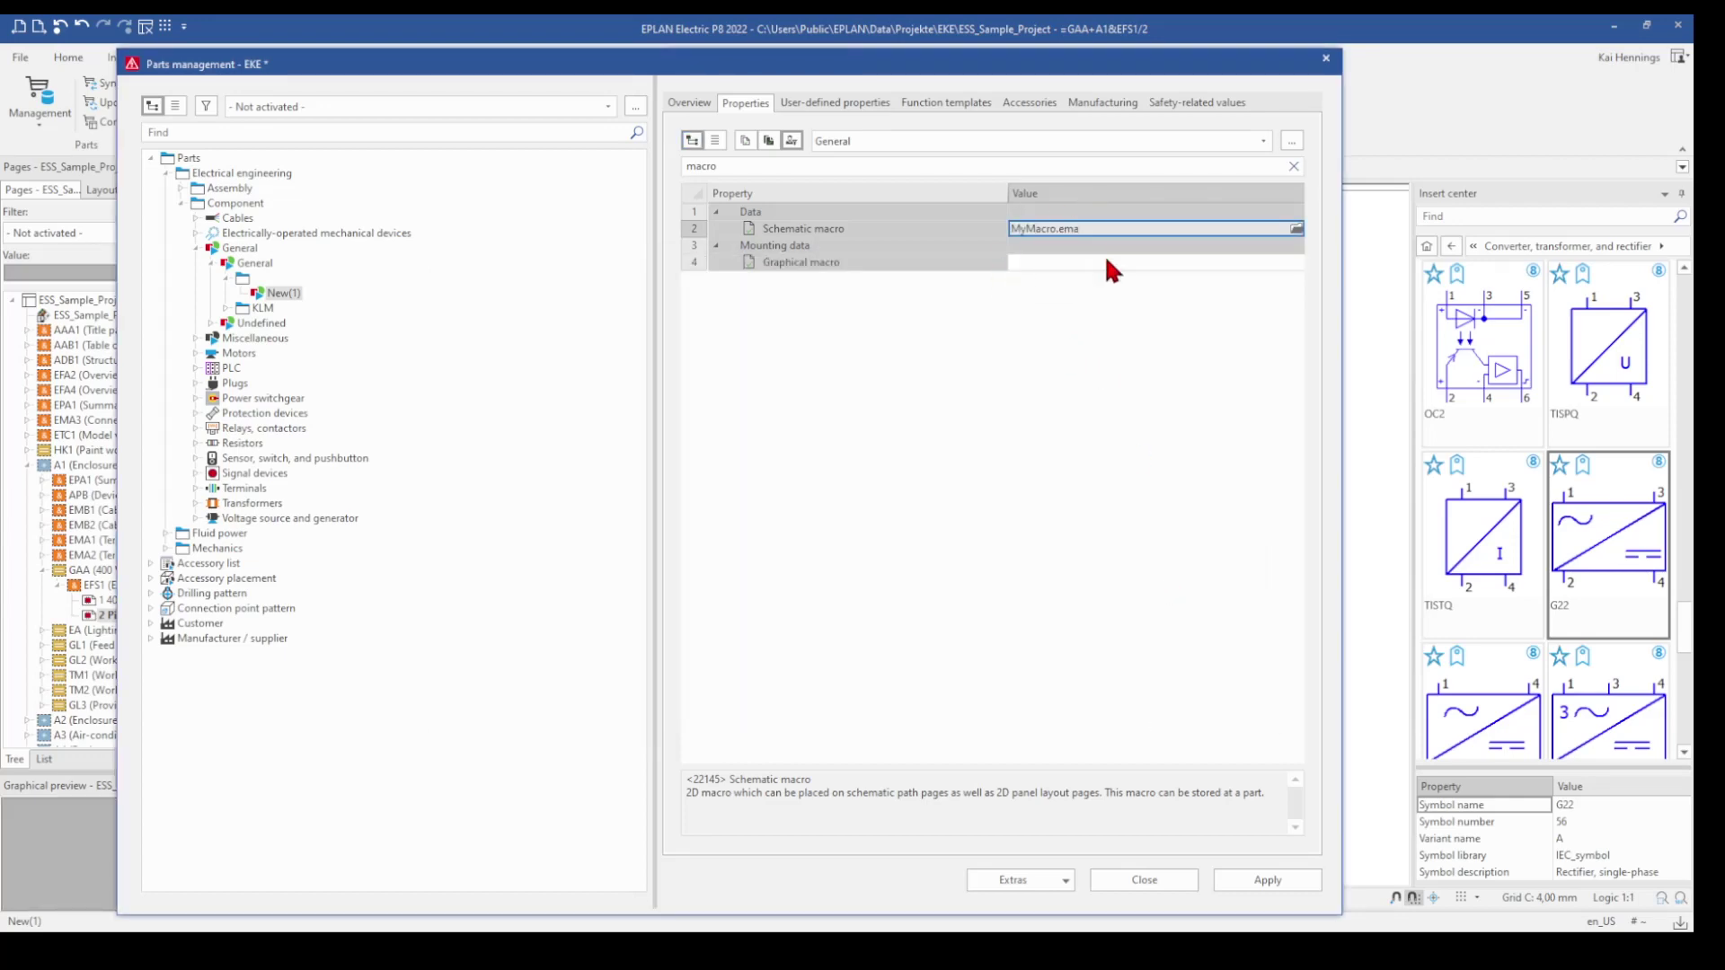
pyautogui.click(1261, 878)
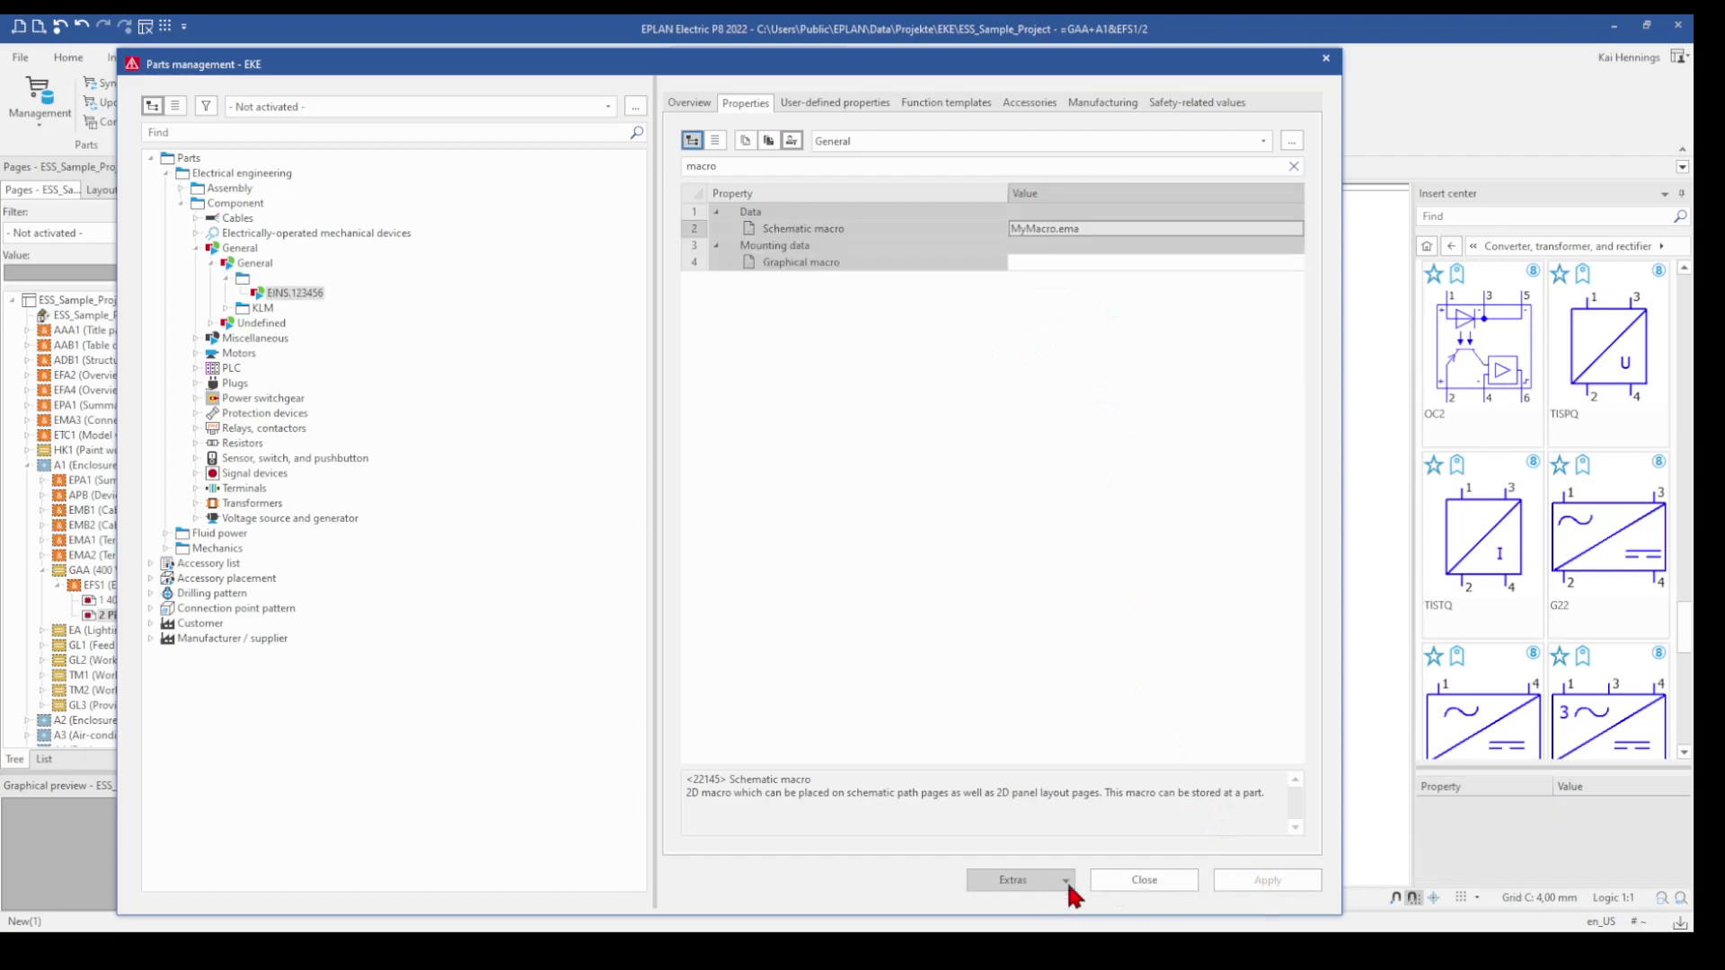
pyautogui.click(1144, 880)
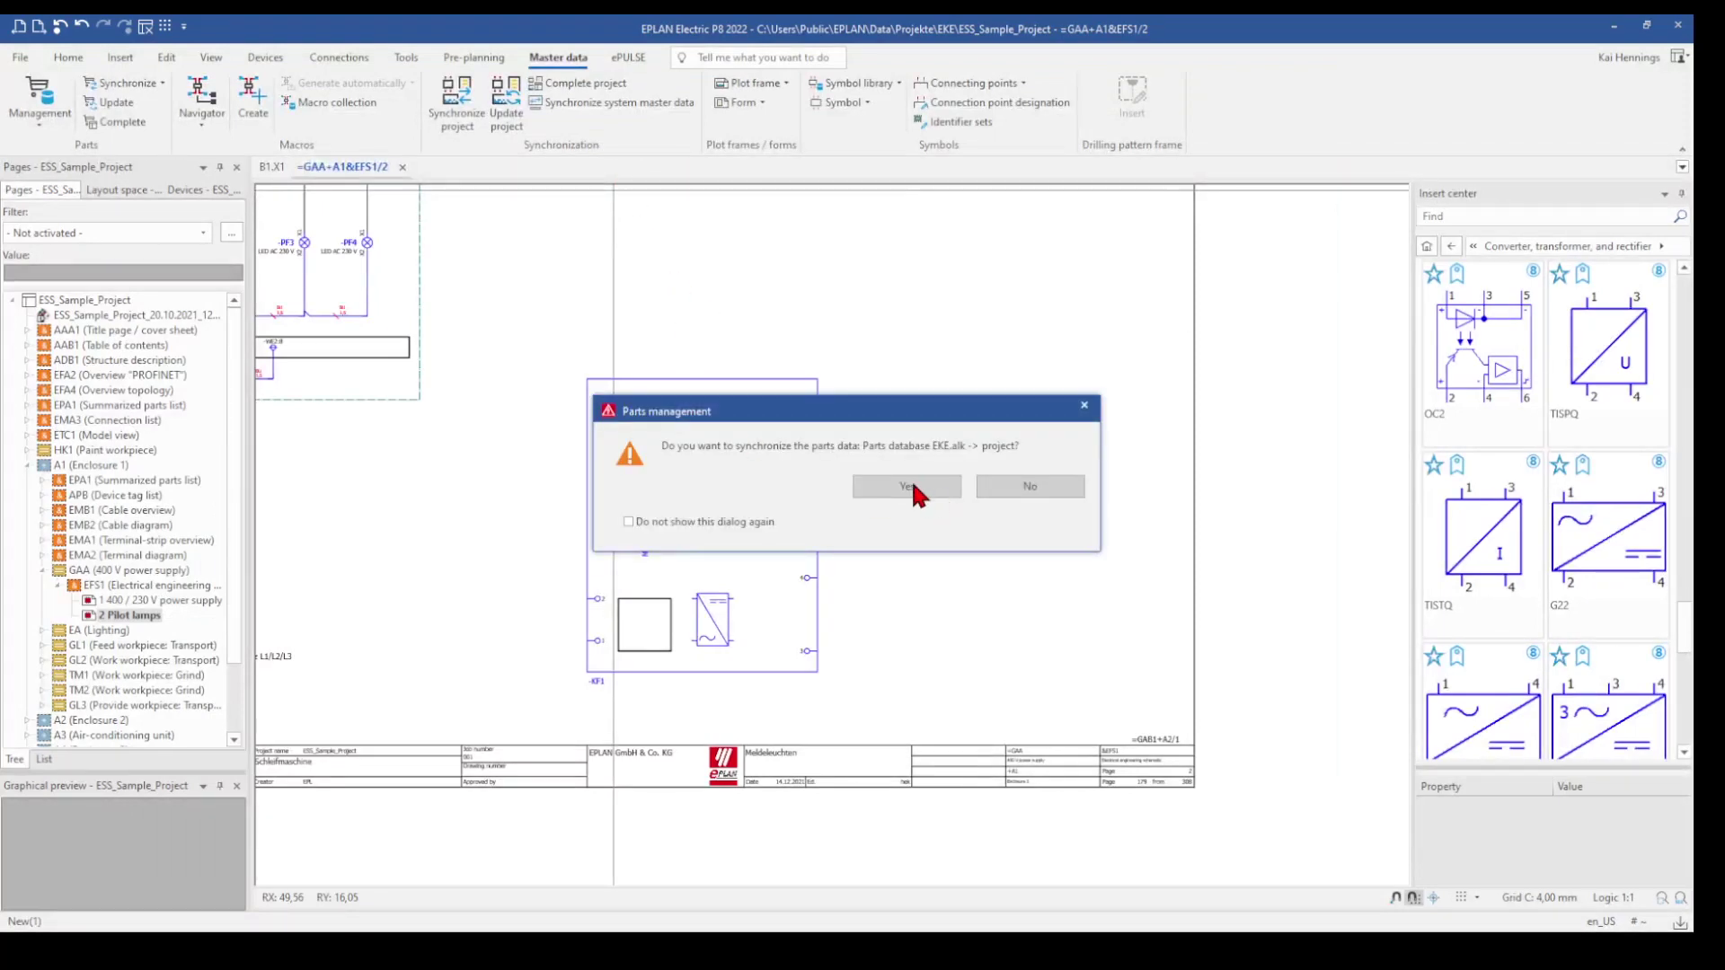
# Step: Synchronize the parts data from the parts database to the project and delete the rotated black box from the Pilot lamps page
pyautogui.click(910, 485)
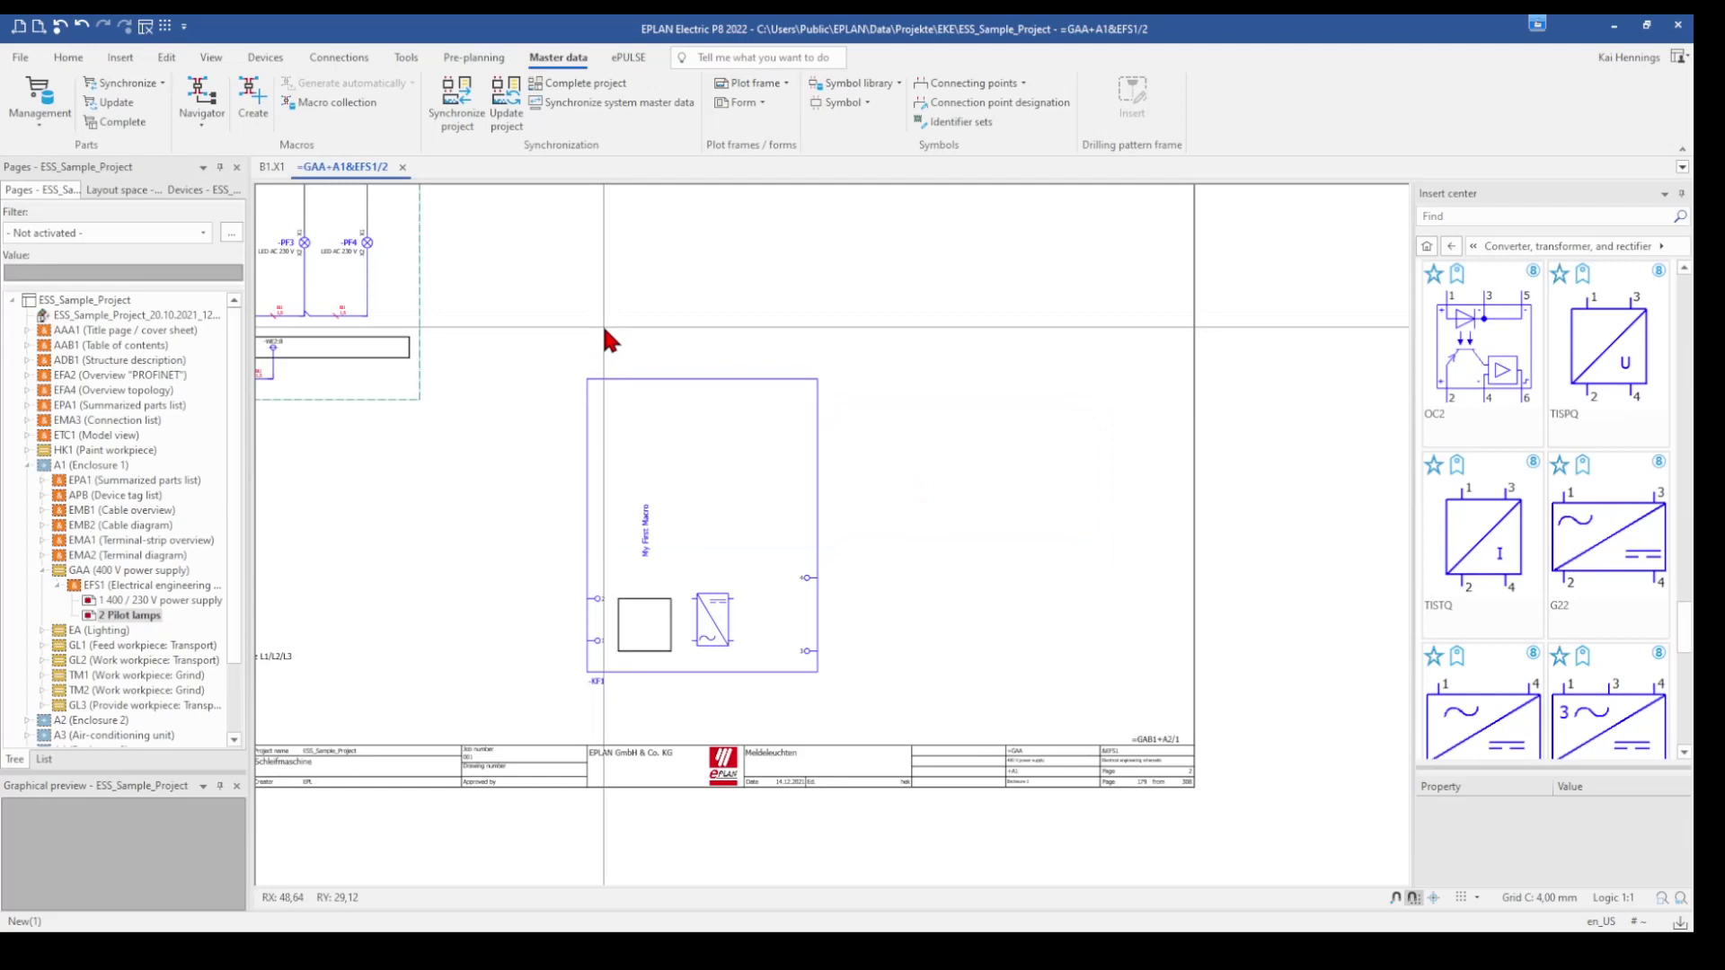
pyautogui.scroll(-1, 643, 328)
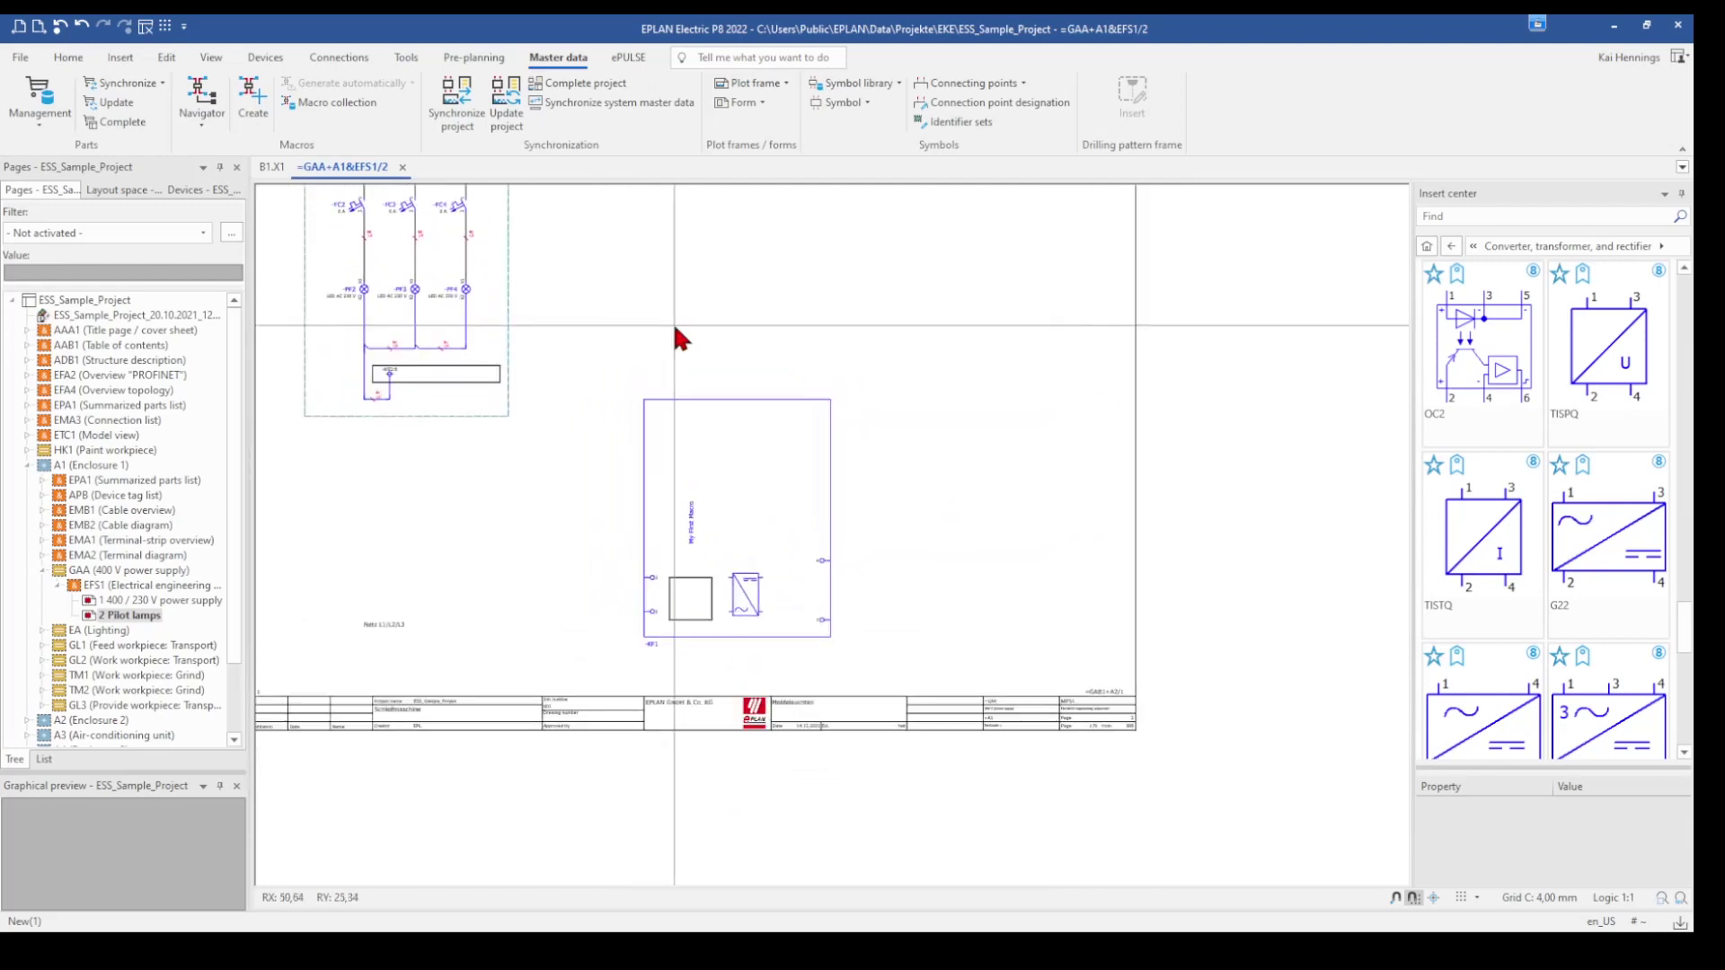
pyautogui.scroll(-1, 638, 325)
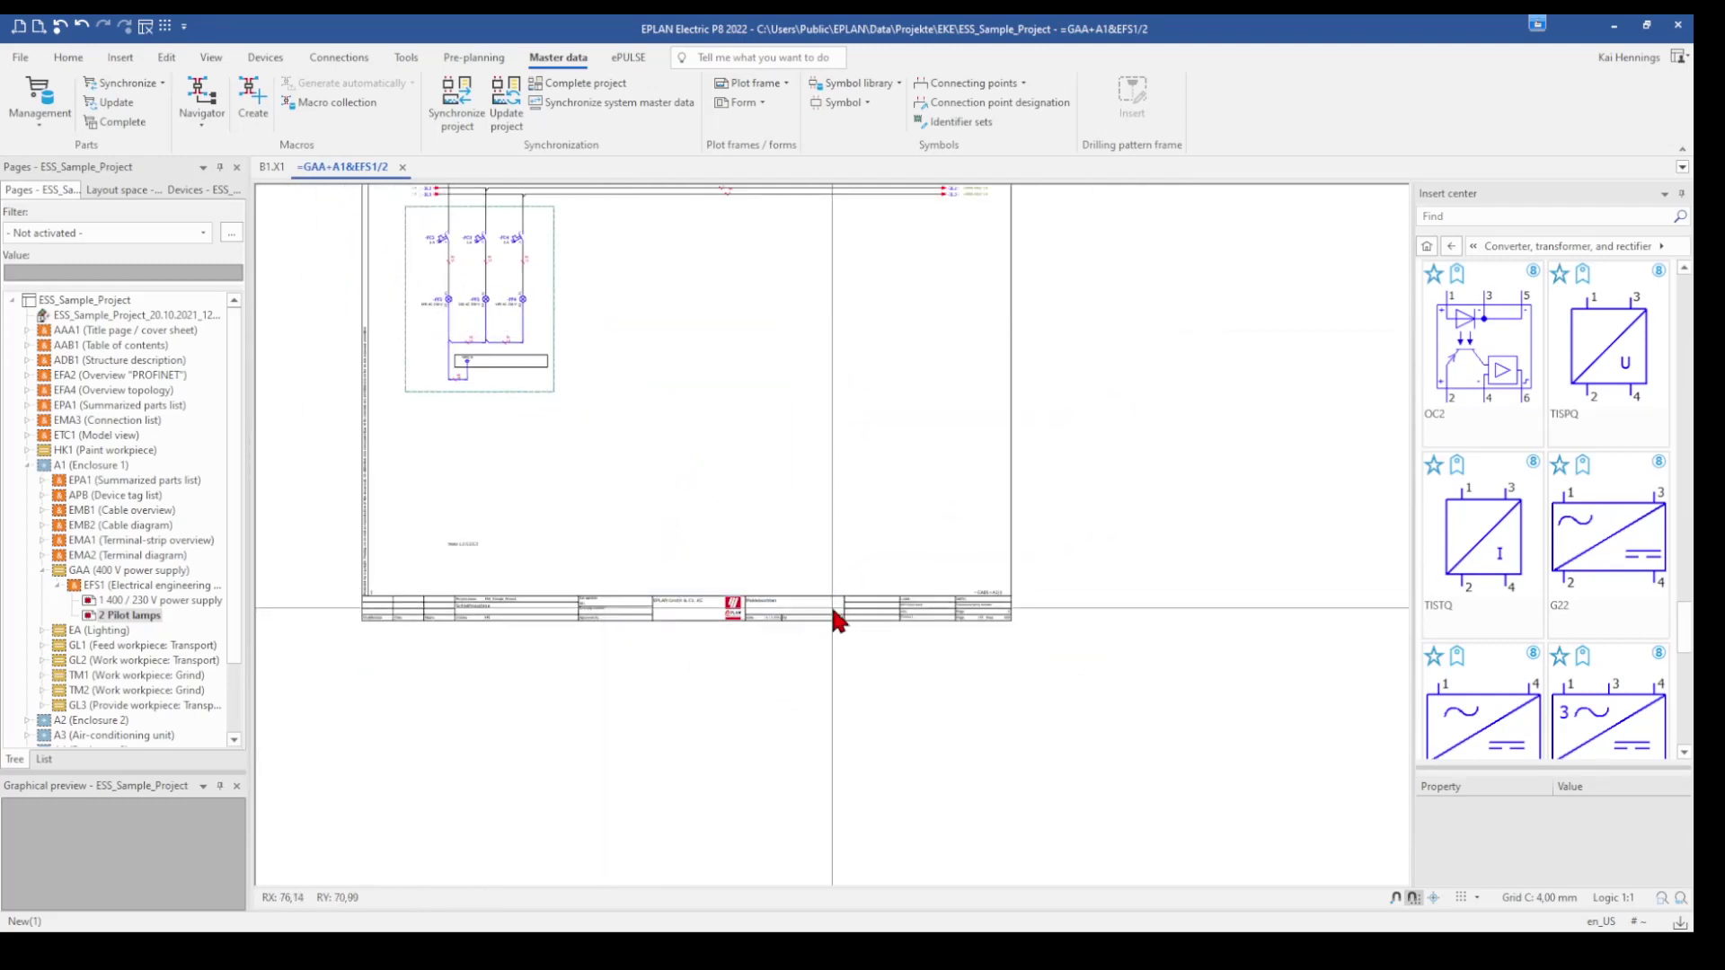
pyautogui.scroll(2, 746, 332)
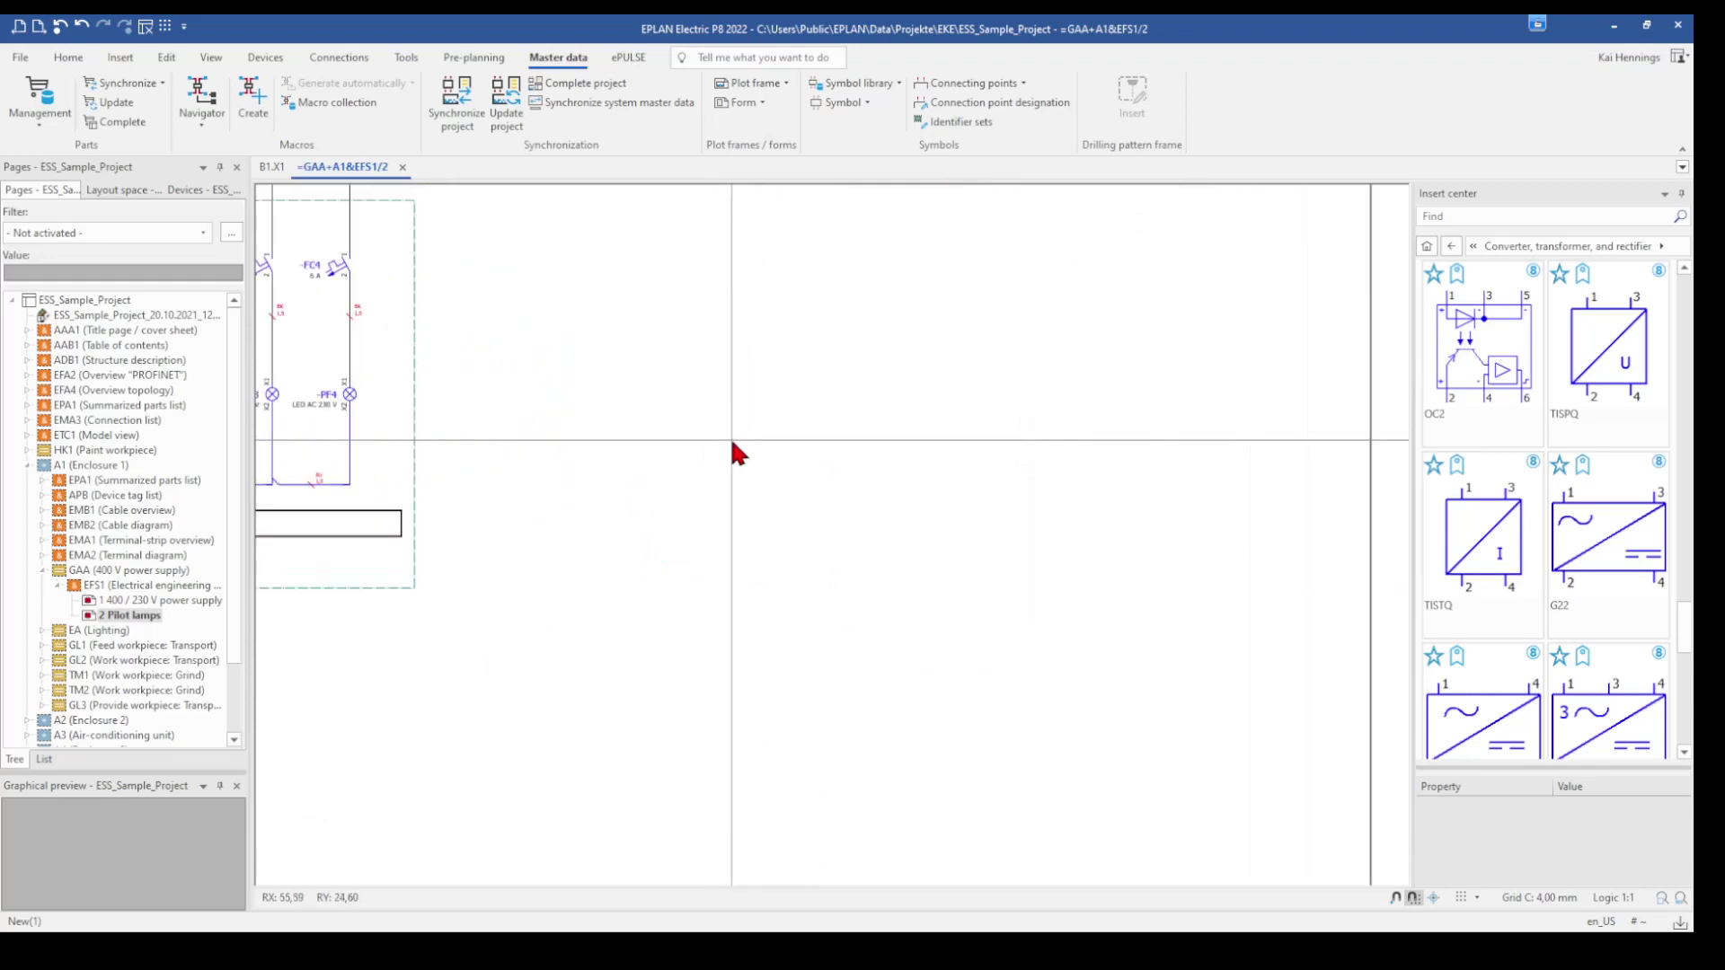
pyautogui.scroll(-2, 763, 431)
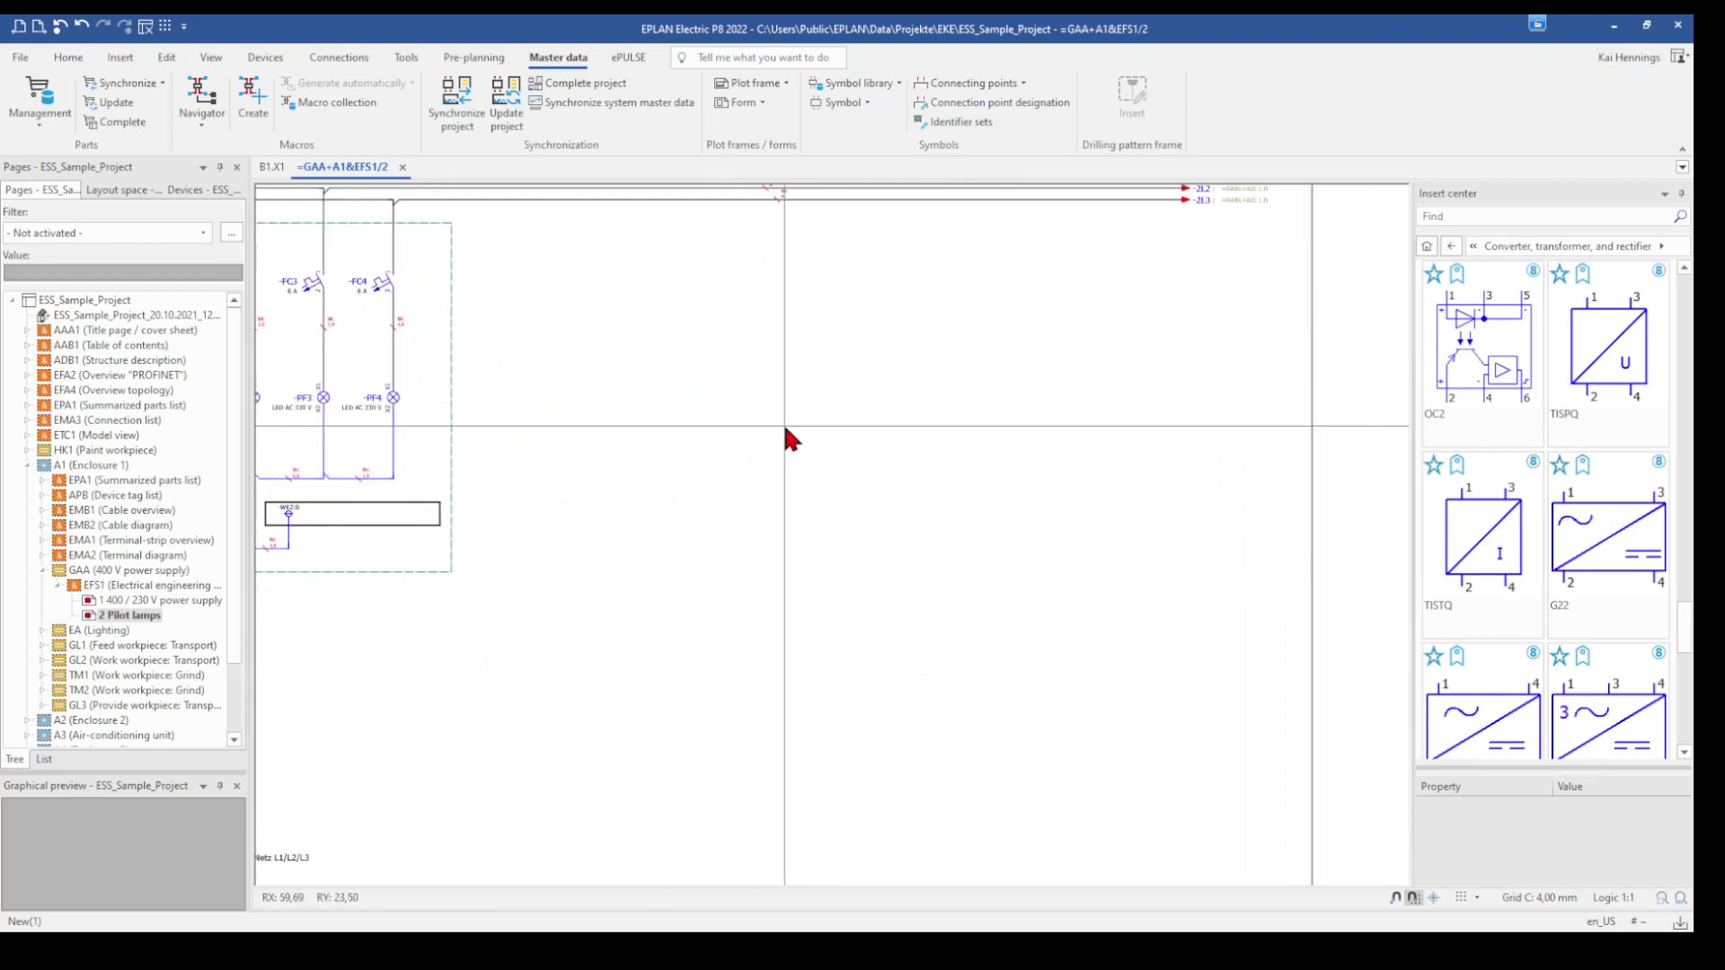
# Step: Browse the insert center to Devices > Electrical engineering > Component > General > General > Not defined
pyautogui.click(1426, 247)
pyautogui.click(1434, 216)
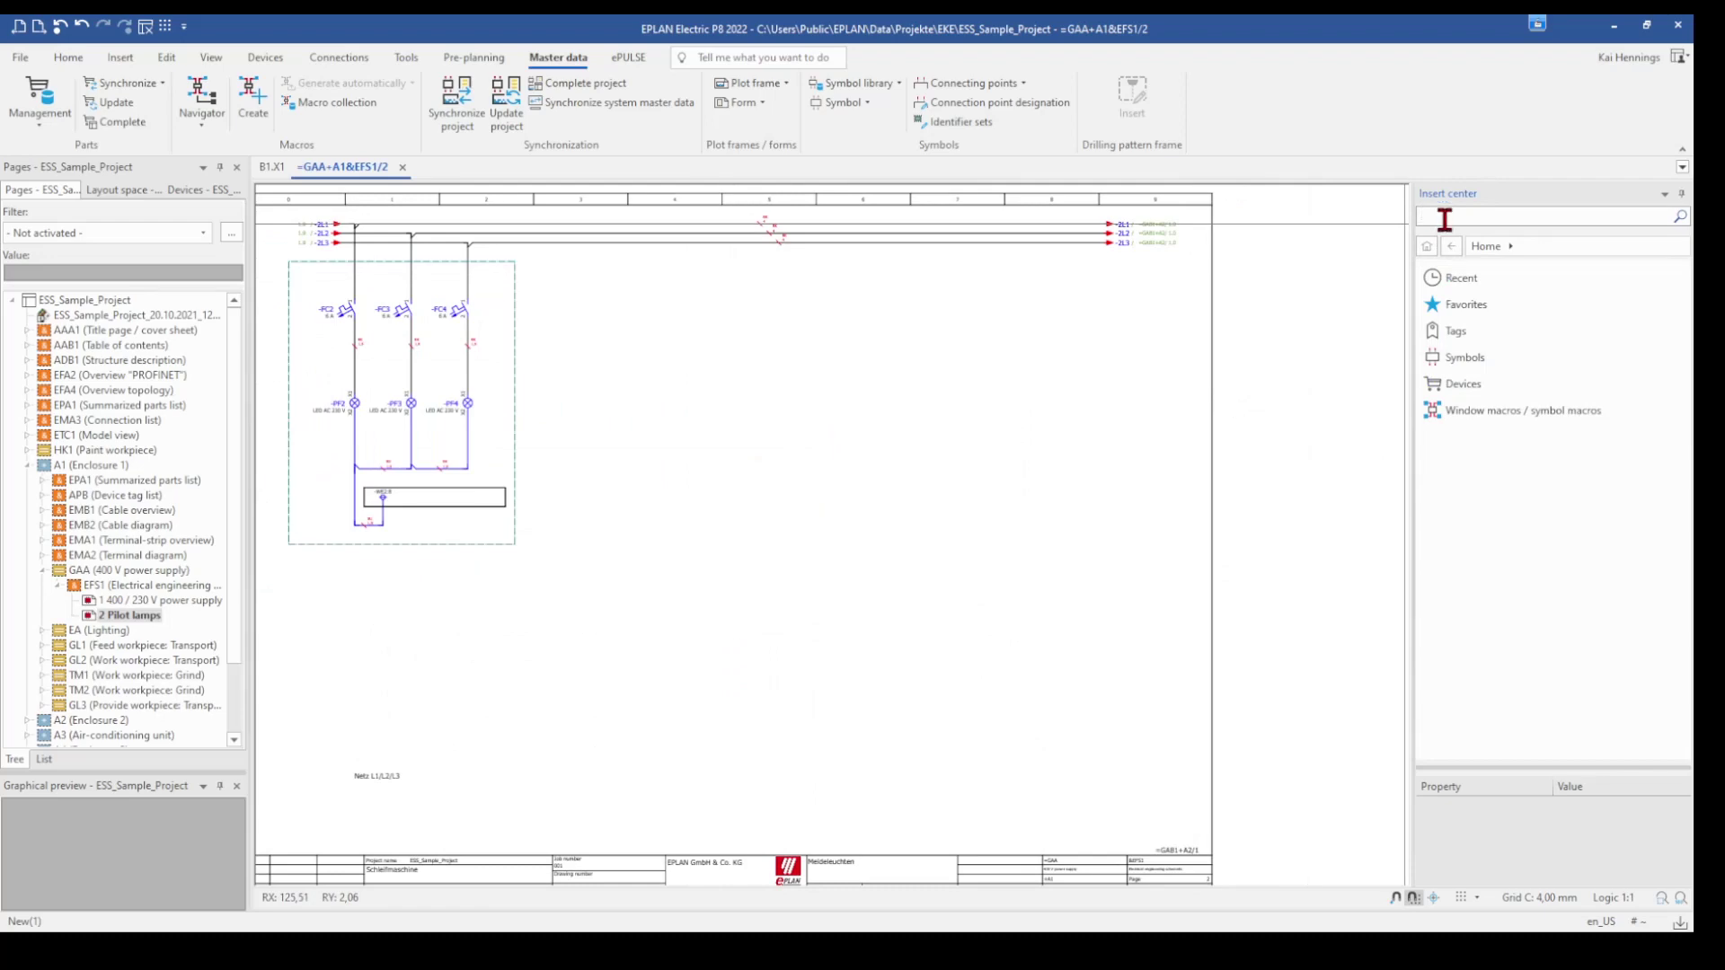
pyautogui.click(1452, 383)
pyautogui.click(1477, 282)
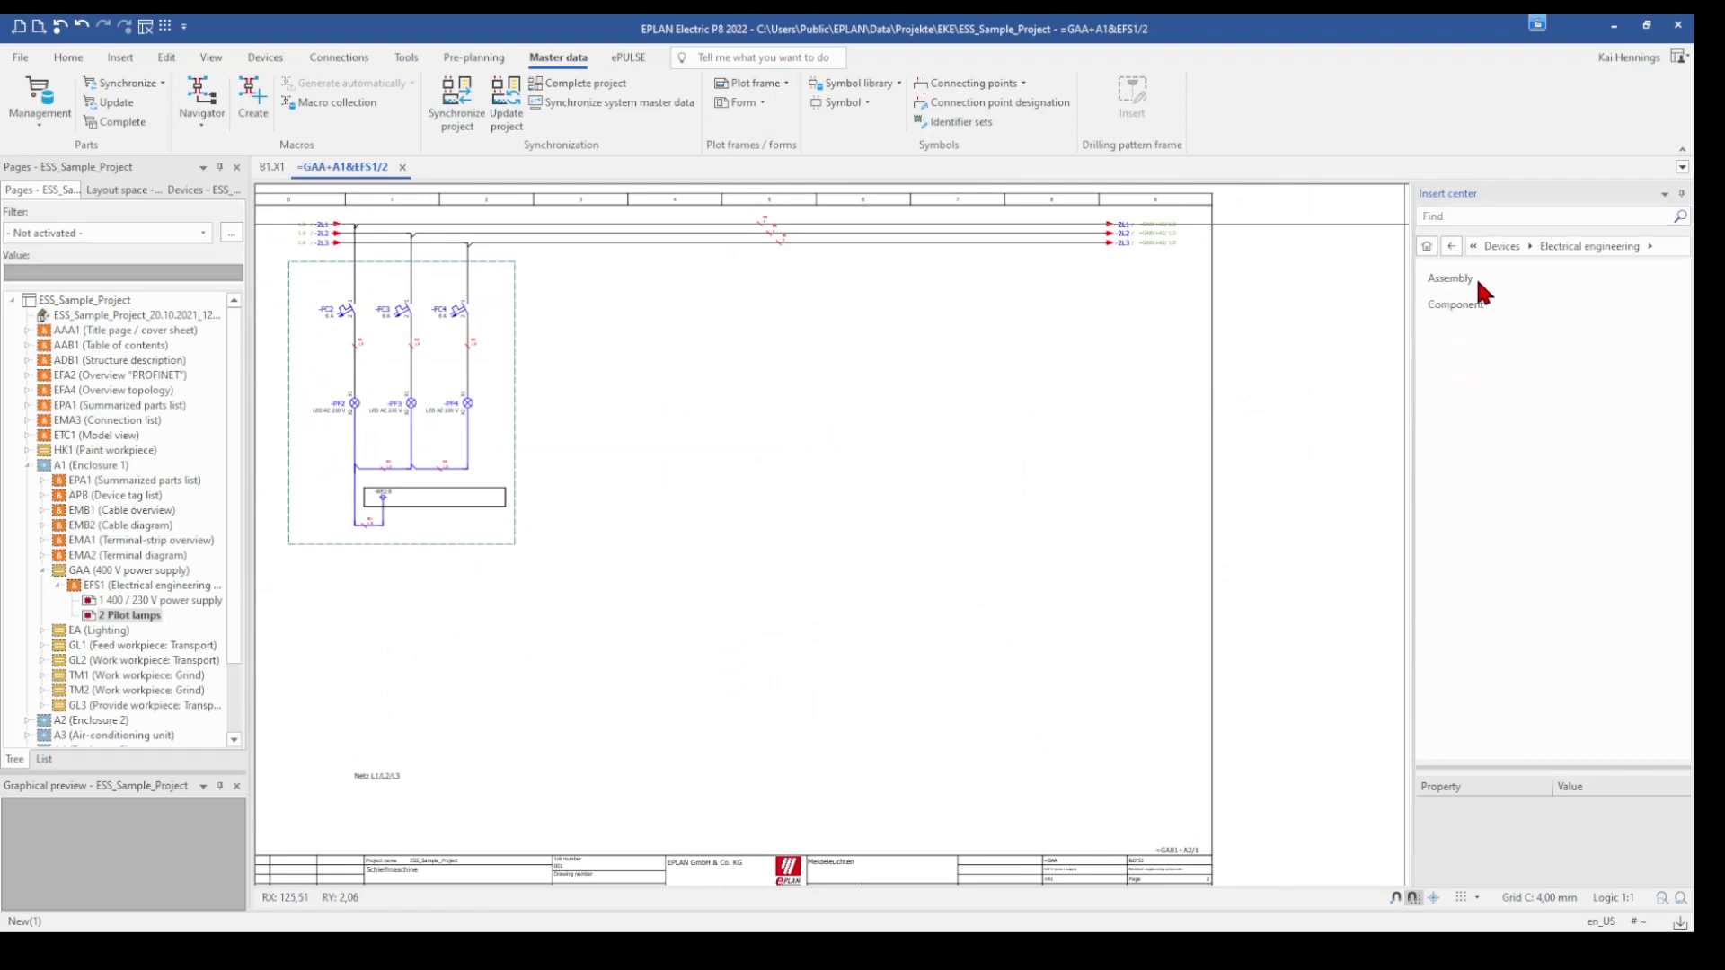
pyautogui.click(1474, 304)
pyautogui.click(1473, 307)
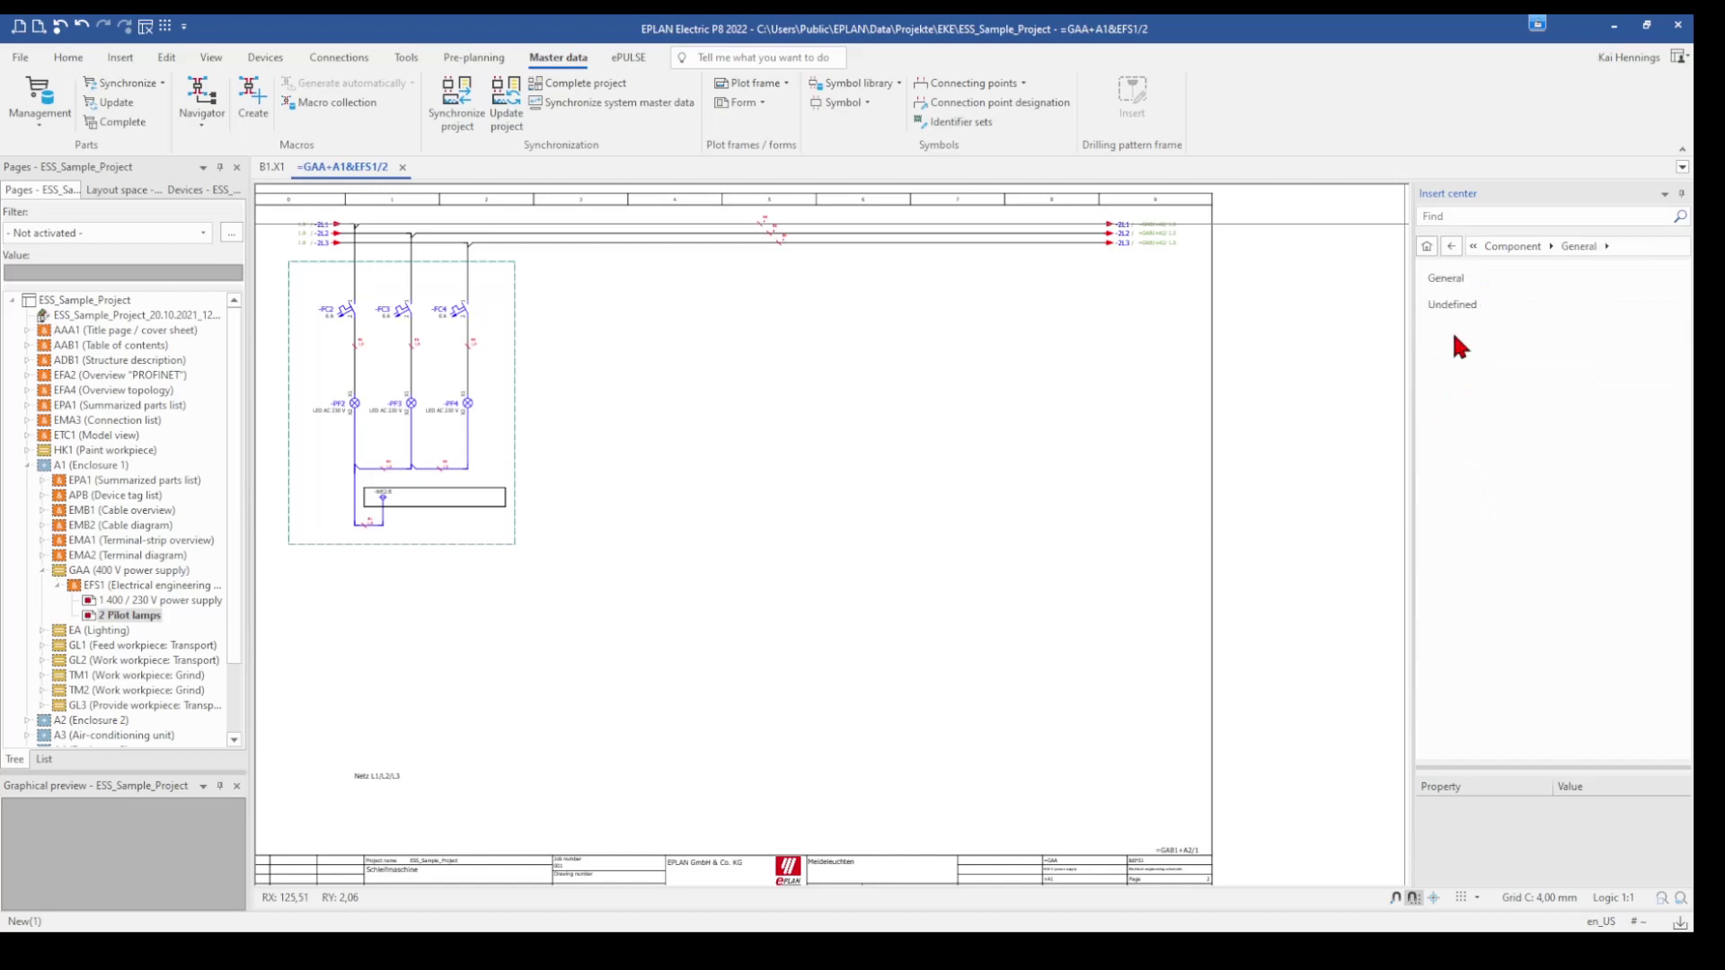
pyautogui.click(1453, 302)
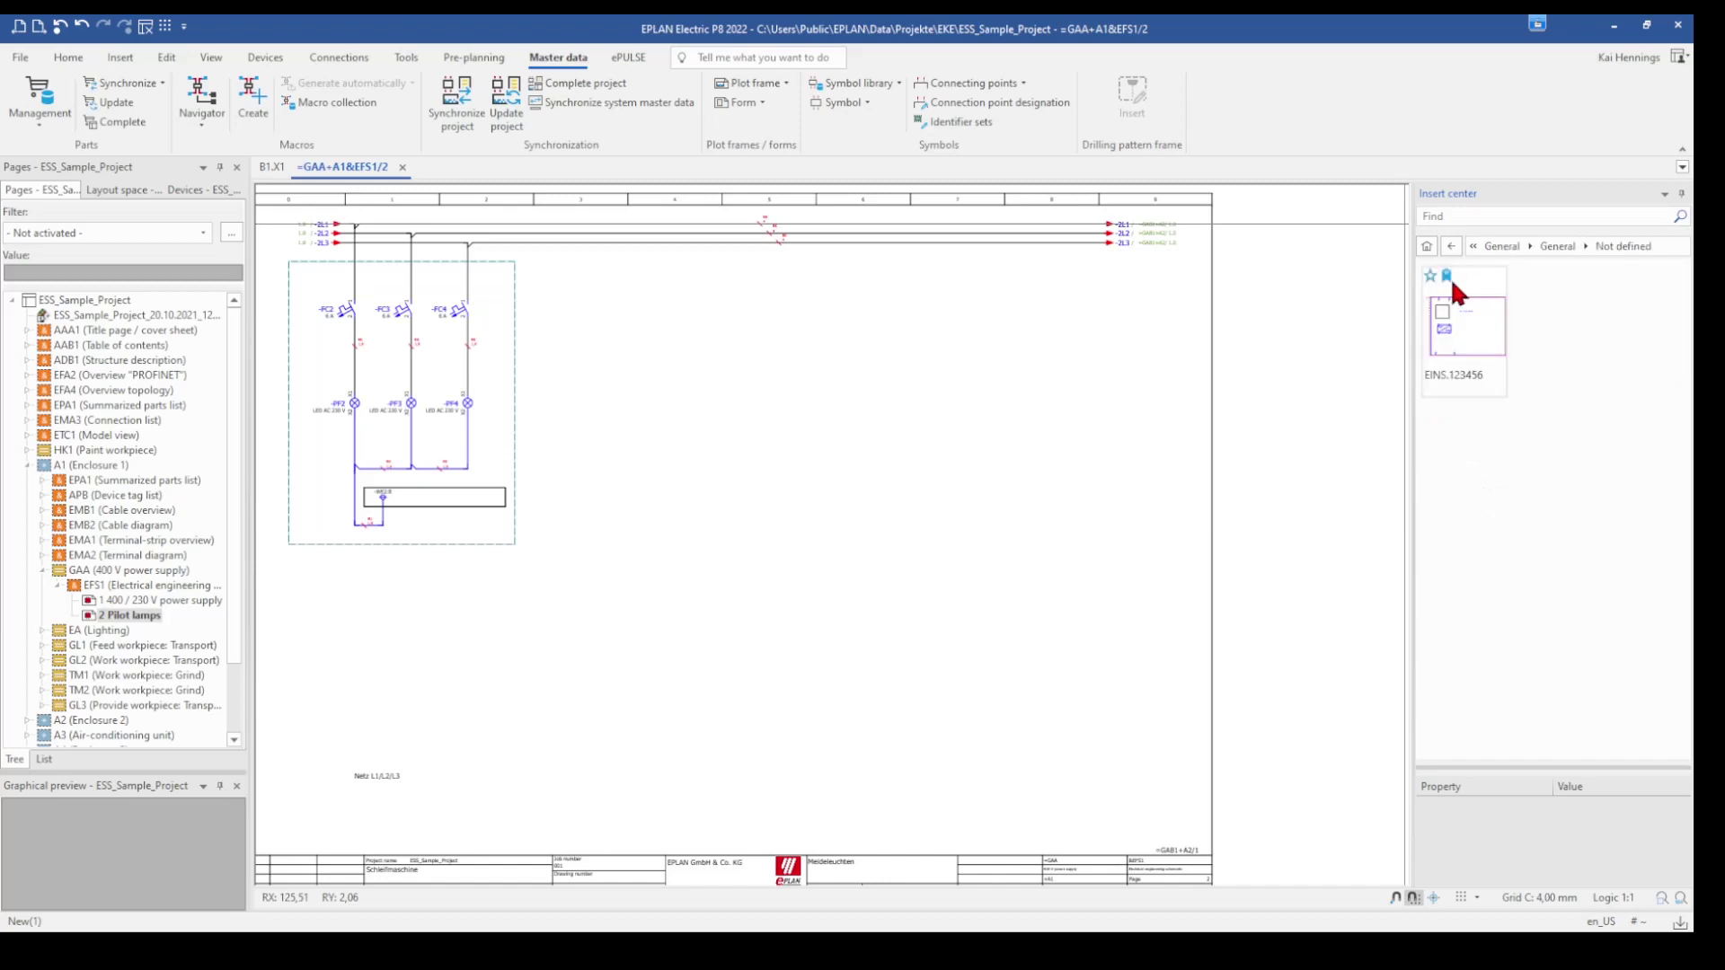
# Step: Place device EINS.123456 as Variant A in the free area beside the pilot lamp circuit, using the Number insertion mode
pyautogui.click(1478, 384)
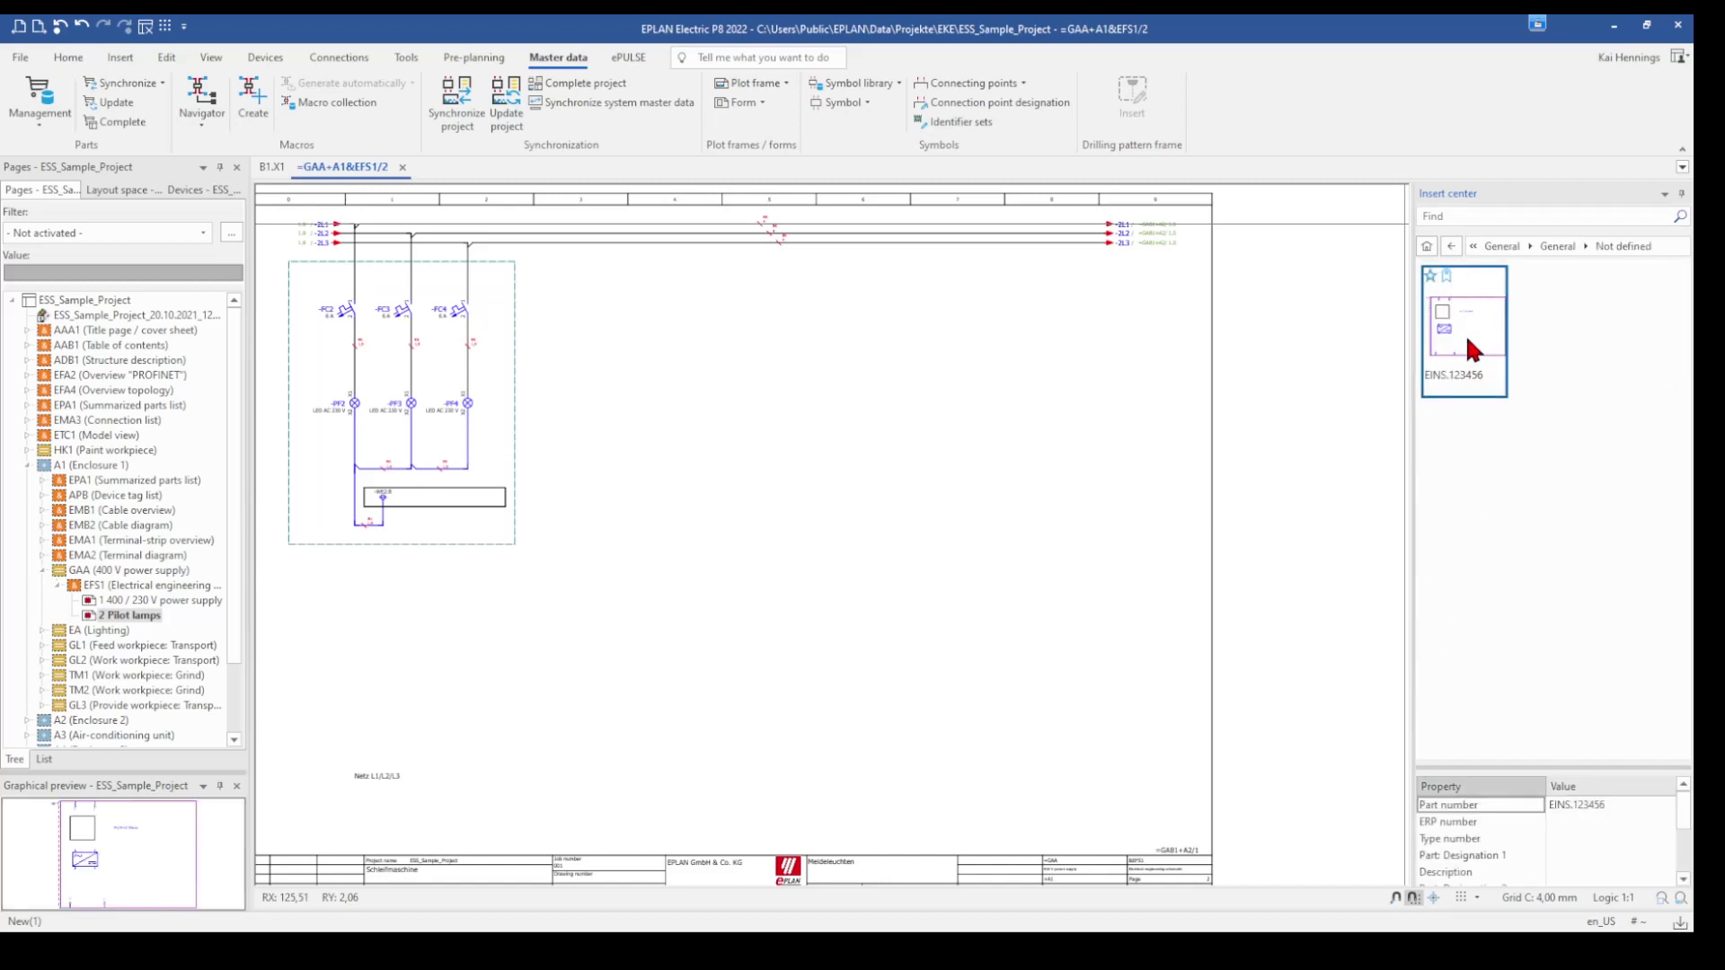
pyautogui.moveTo(1466, 338); pyautogui.dragTo(710, 396)
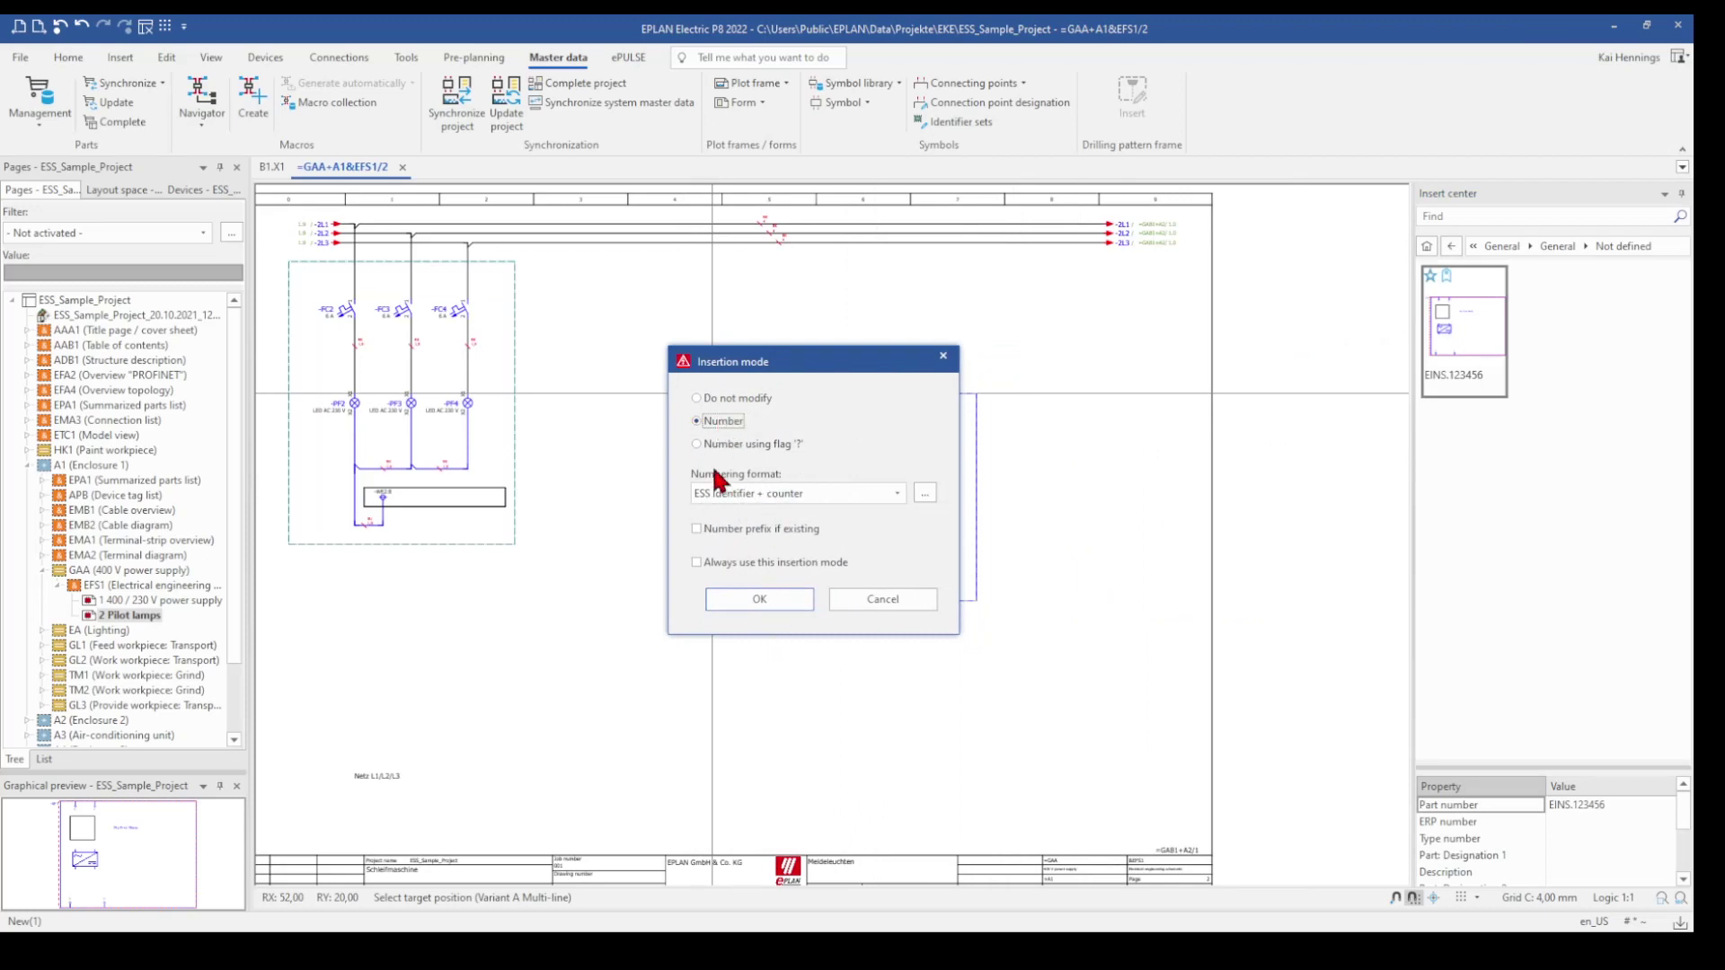
pyautogui.click(753, 600)
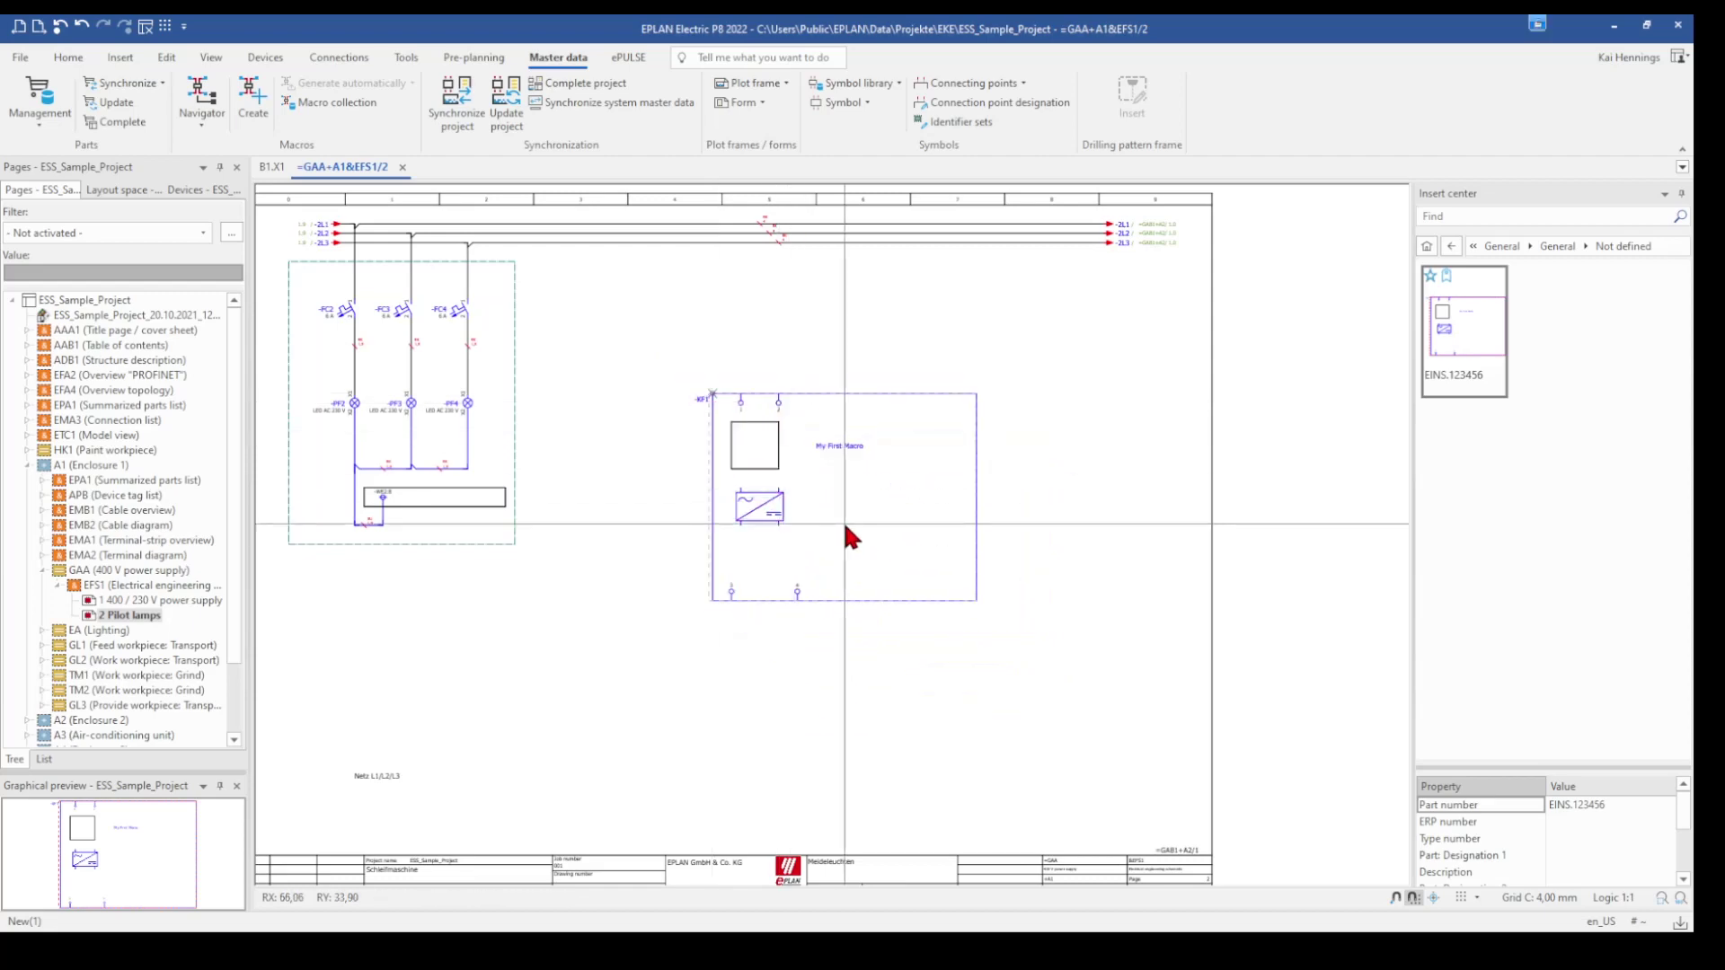
pyautogui.scroll(2, 845, 525)
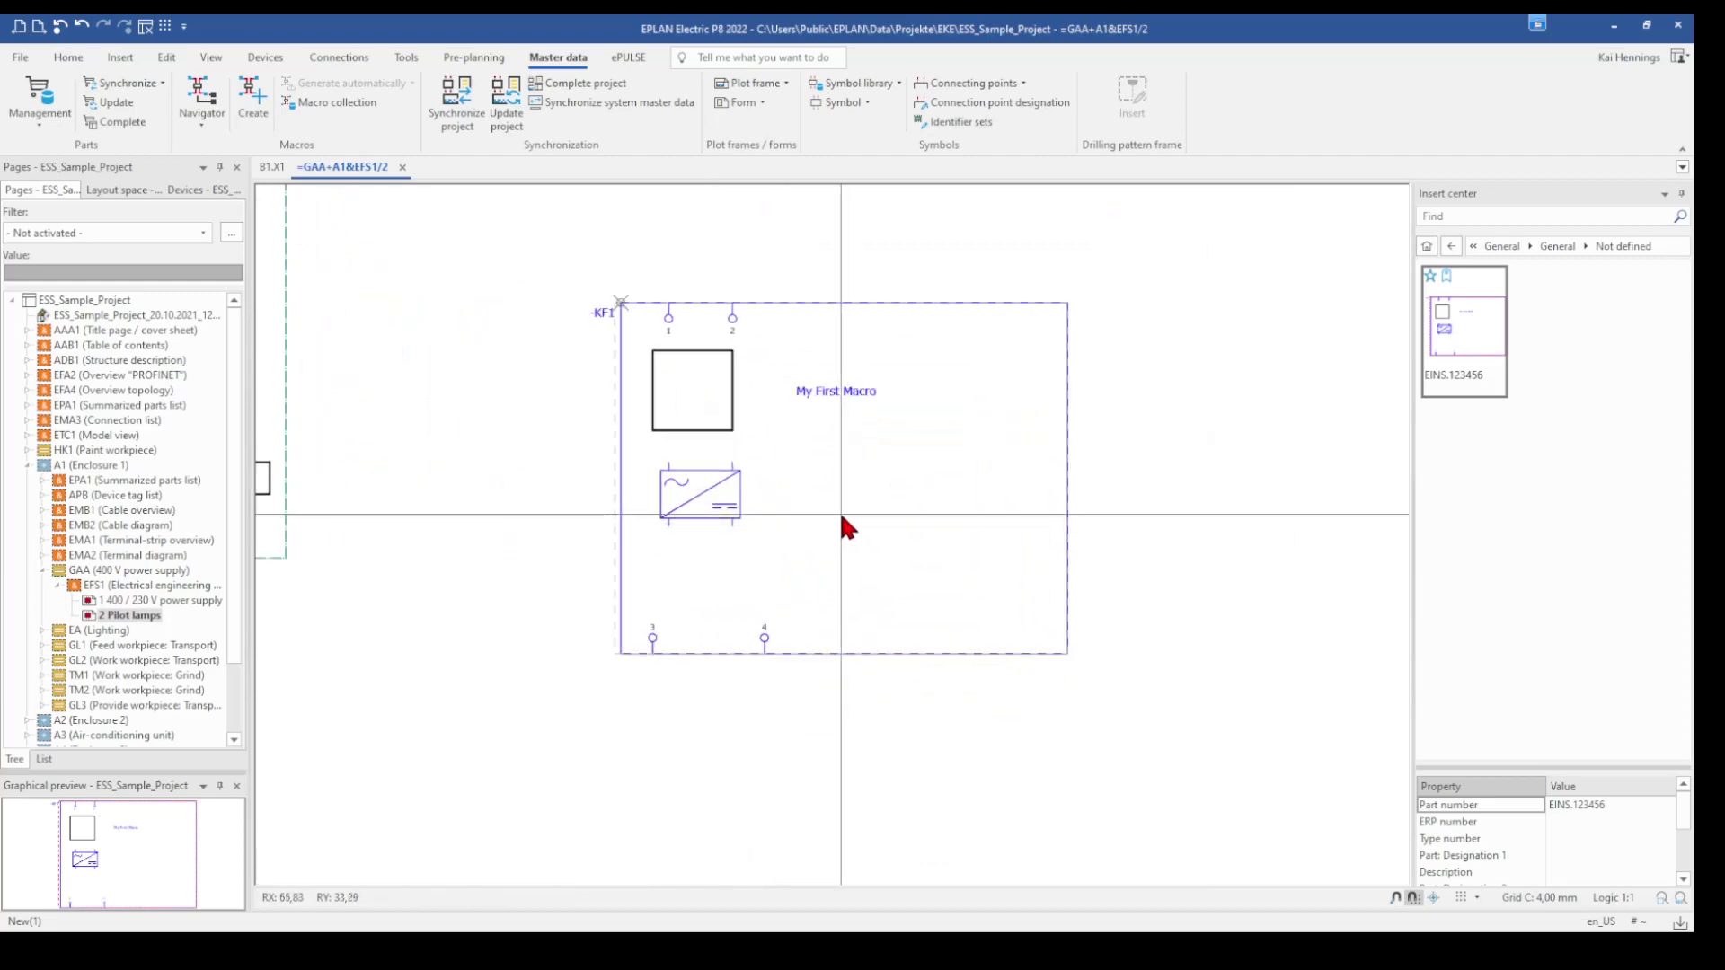
pyautogui.scroll(-3, 1180, 450)
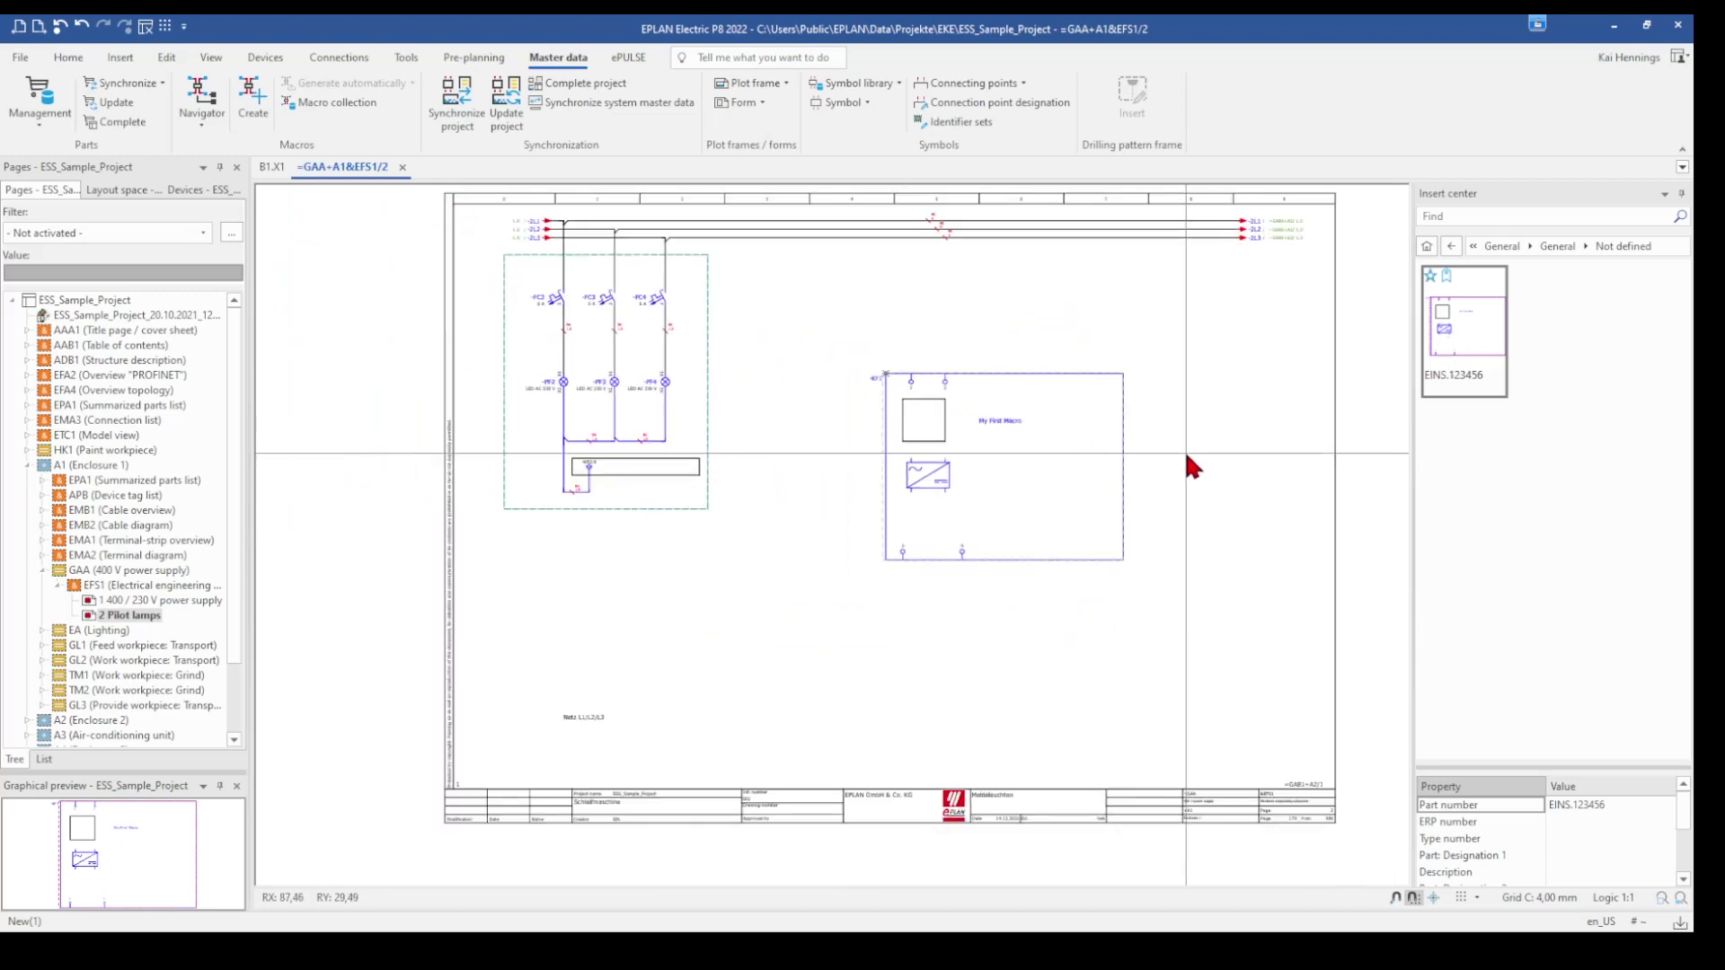
# Step: Start placing a second EINS.123456 device, cycle through its macro variants to Variant B, and cancel the placement
pyautogui.moveTo(1480, 315); pyautogui.dragTo(883, 376)
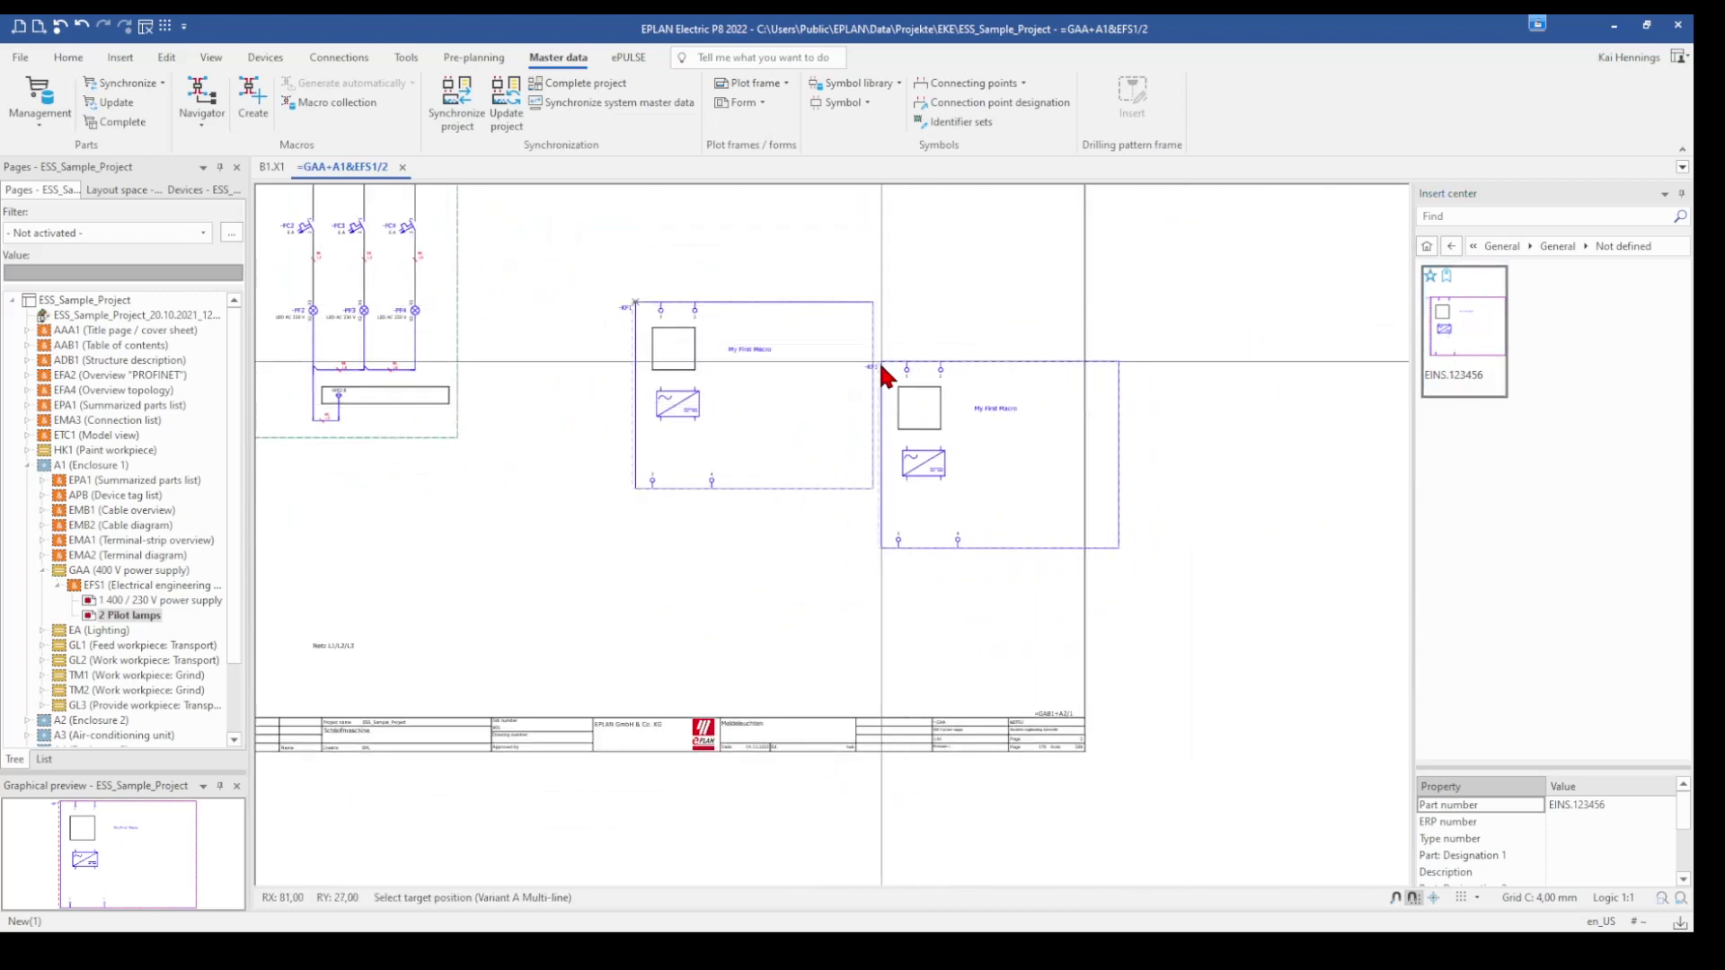
pyautogui.press('Tab')
pyautogui.press('Tab')
pyautogui.press('Tab')
pyautogui.press('Tab')
pyautogui.press('Tab')
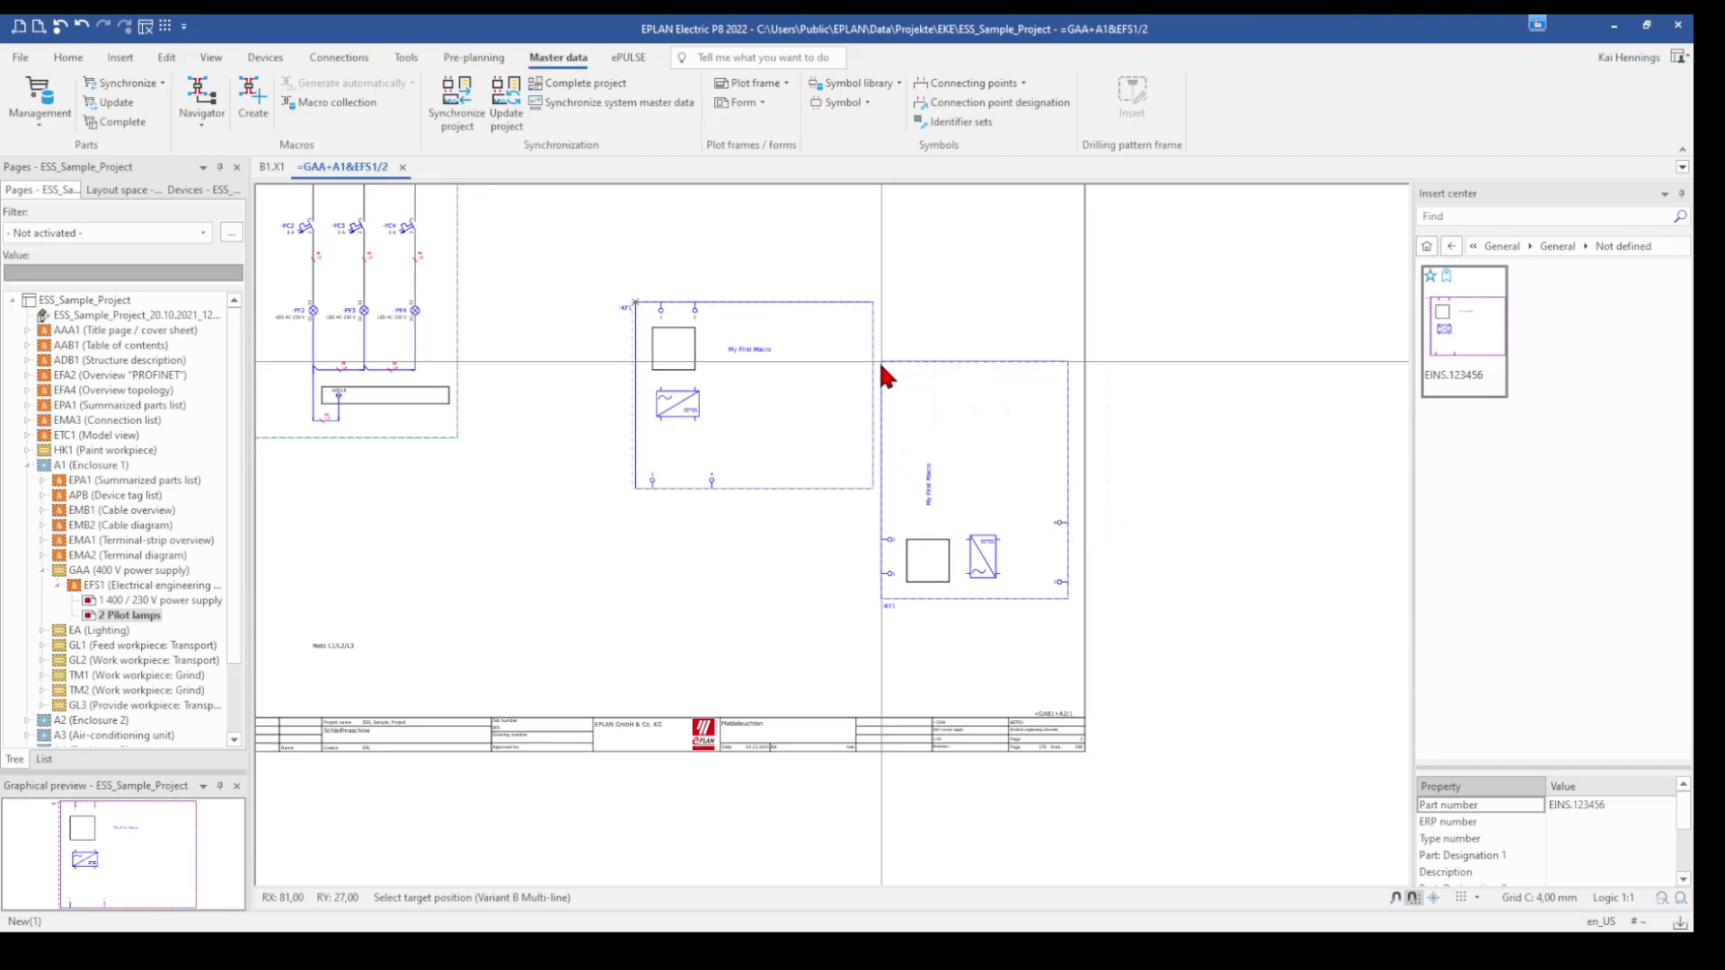
pyautogui.press('Escape')
pyautogui.scroll(-1, 877, 358)
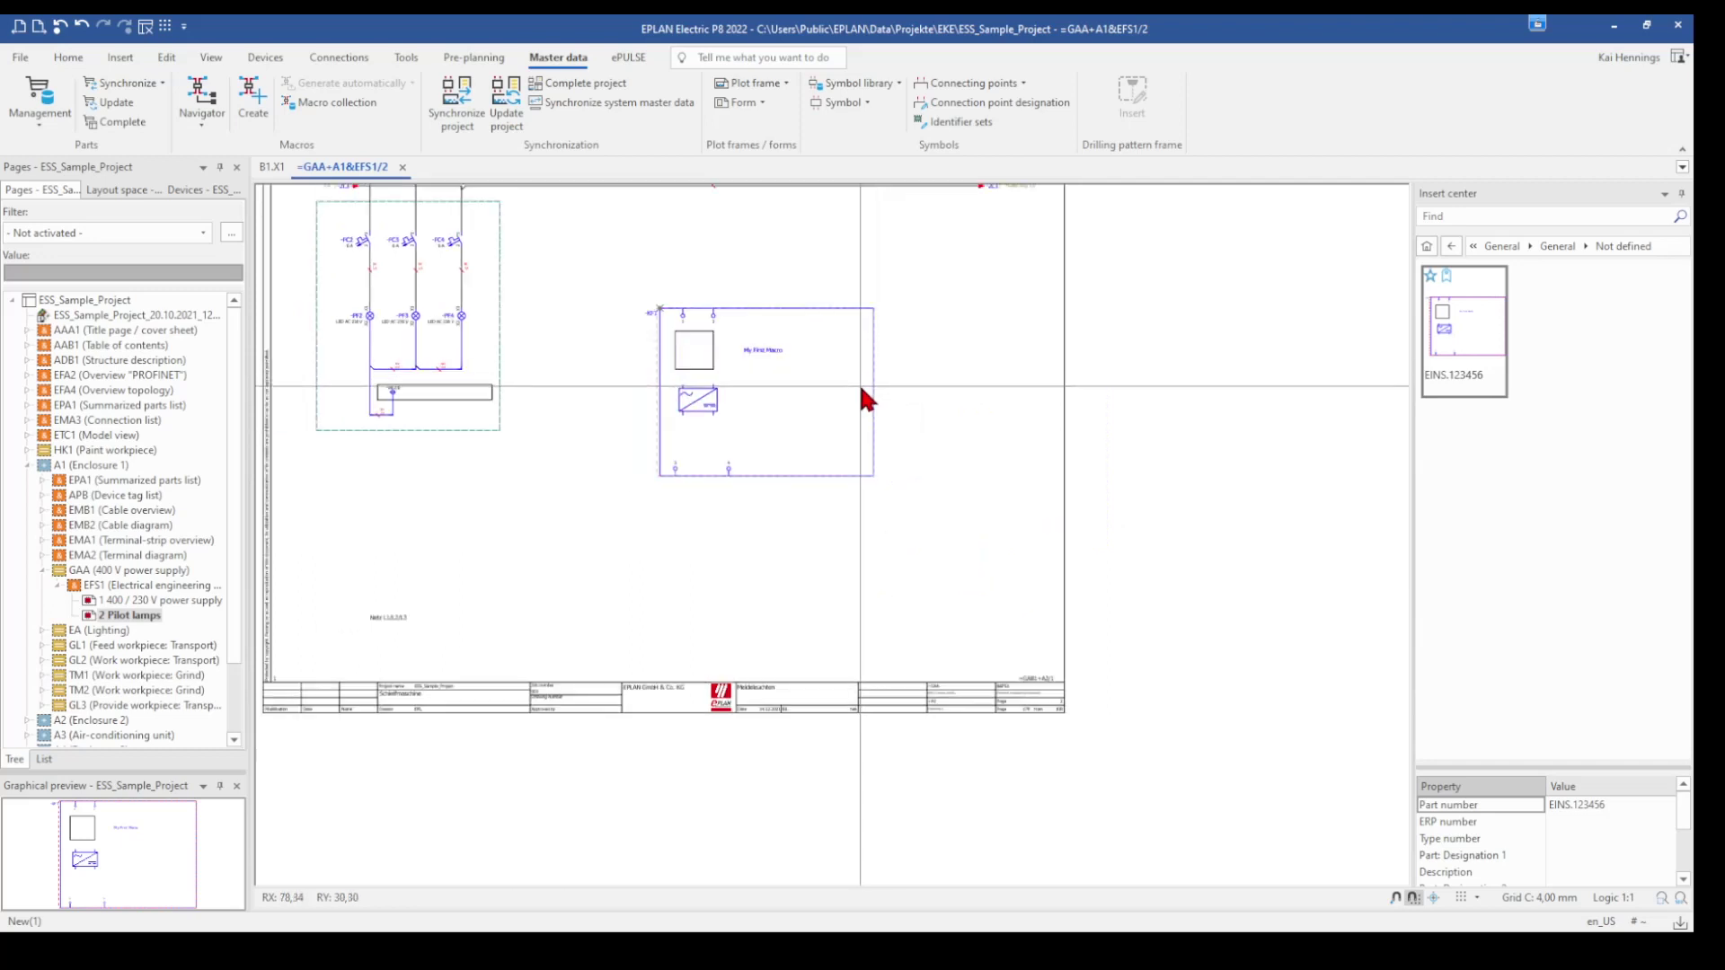
# Step: Create page 3 after the Pilot lamps page with page type Panel layout and the description "Panel"
pyautogui.click(131, 616)
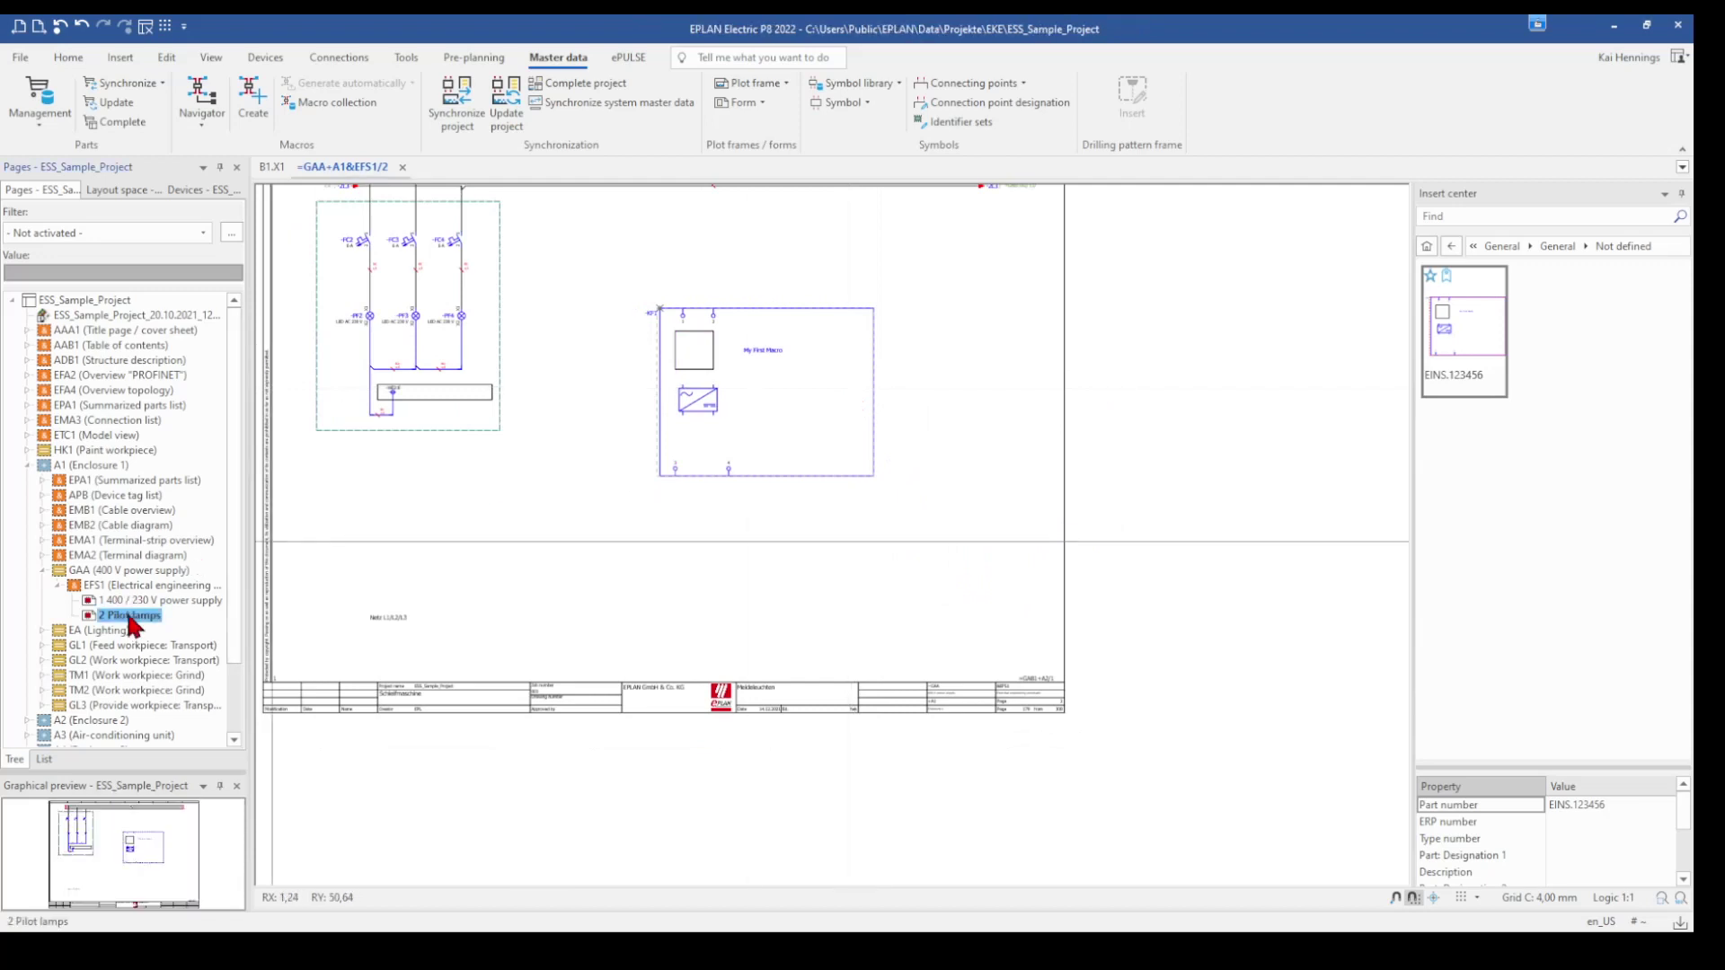
pyautogui.press('Insert')
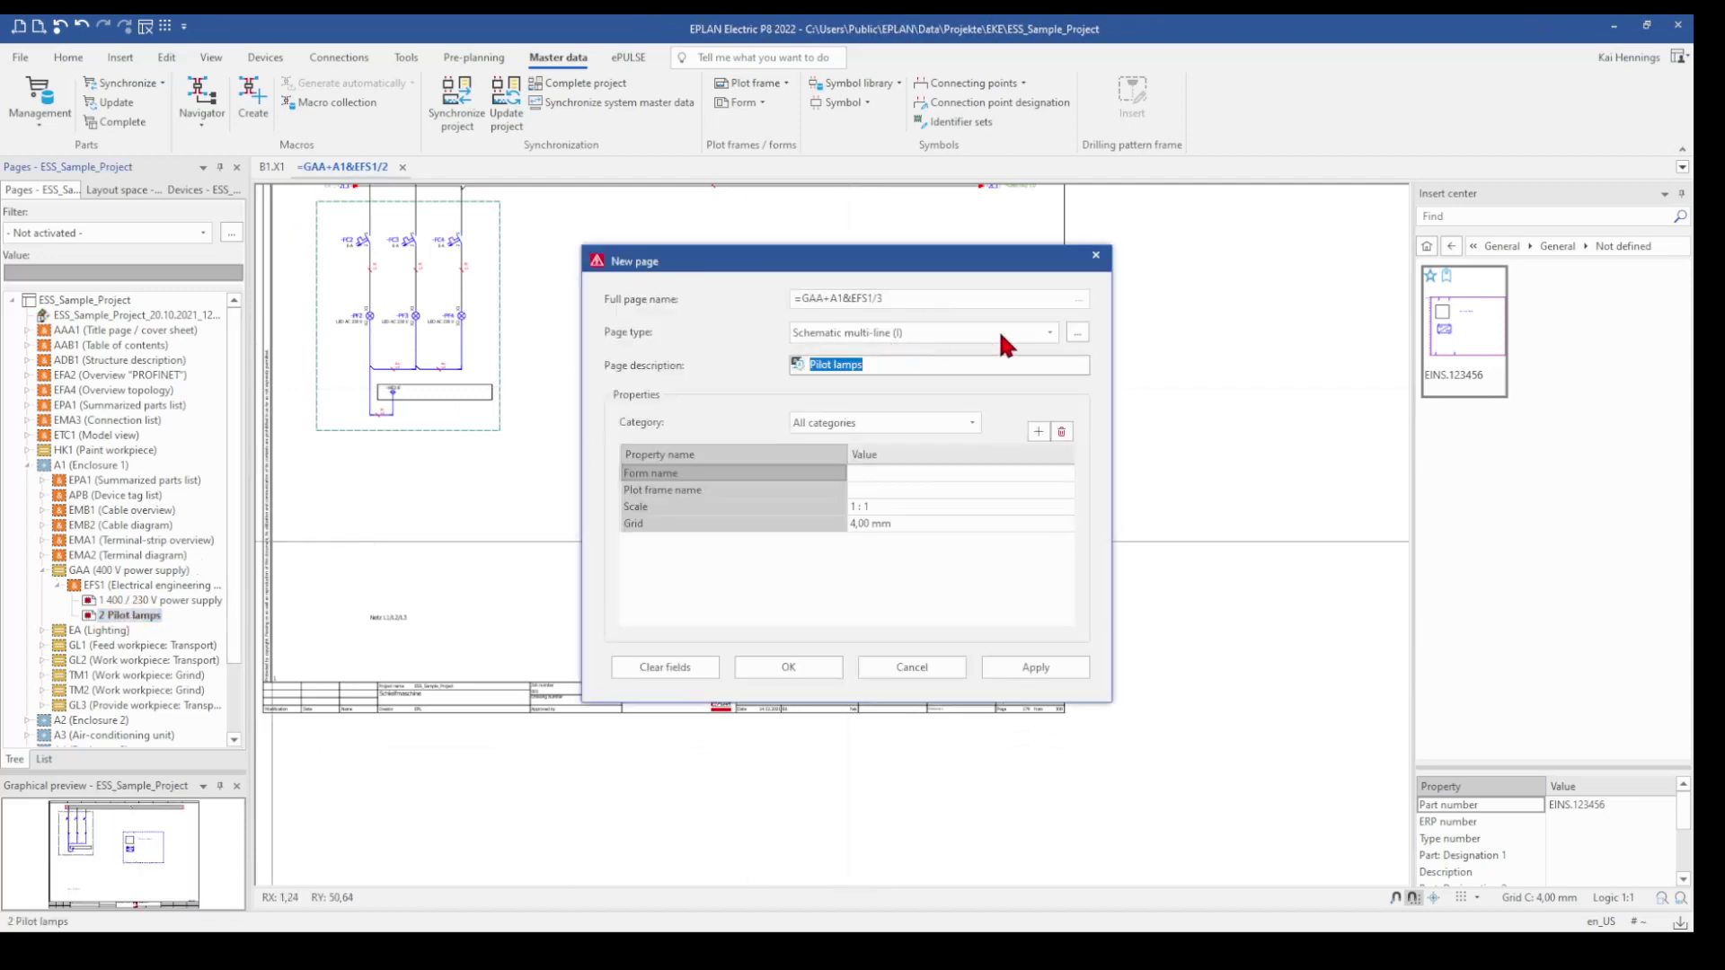
pyautogui.click(1047, 334)
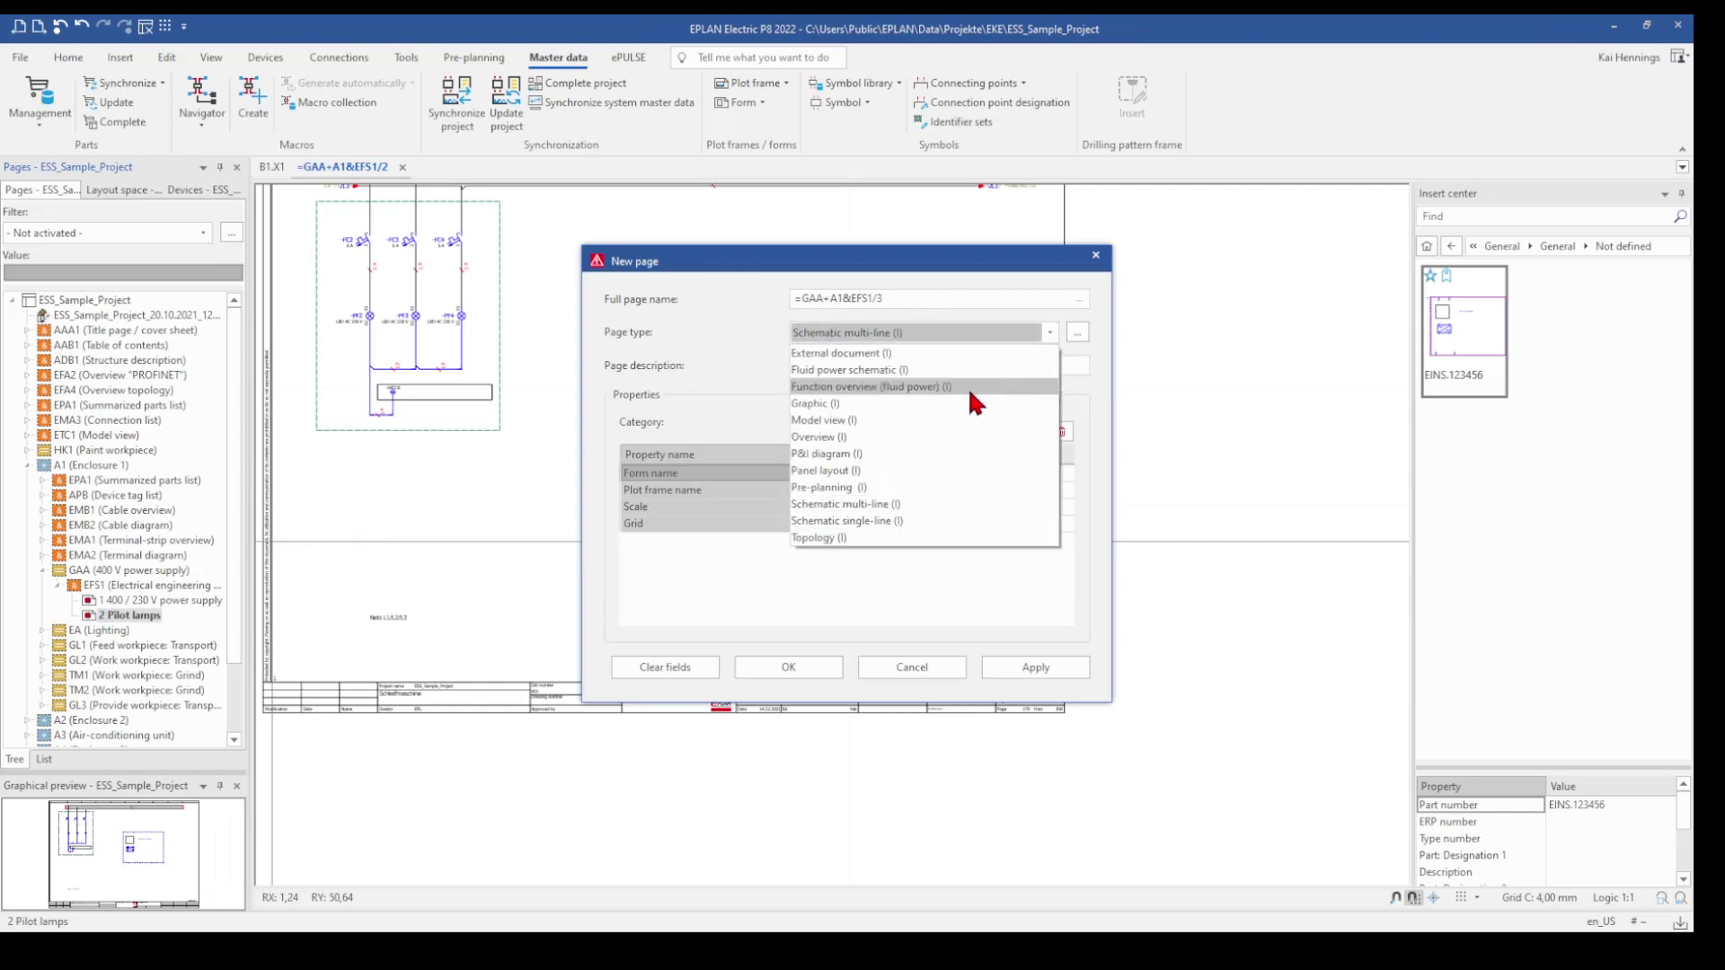
pyautogui.click(827, 472)
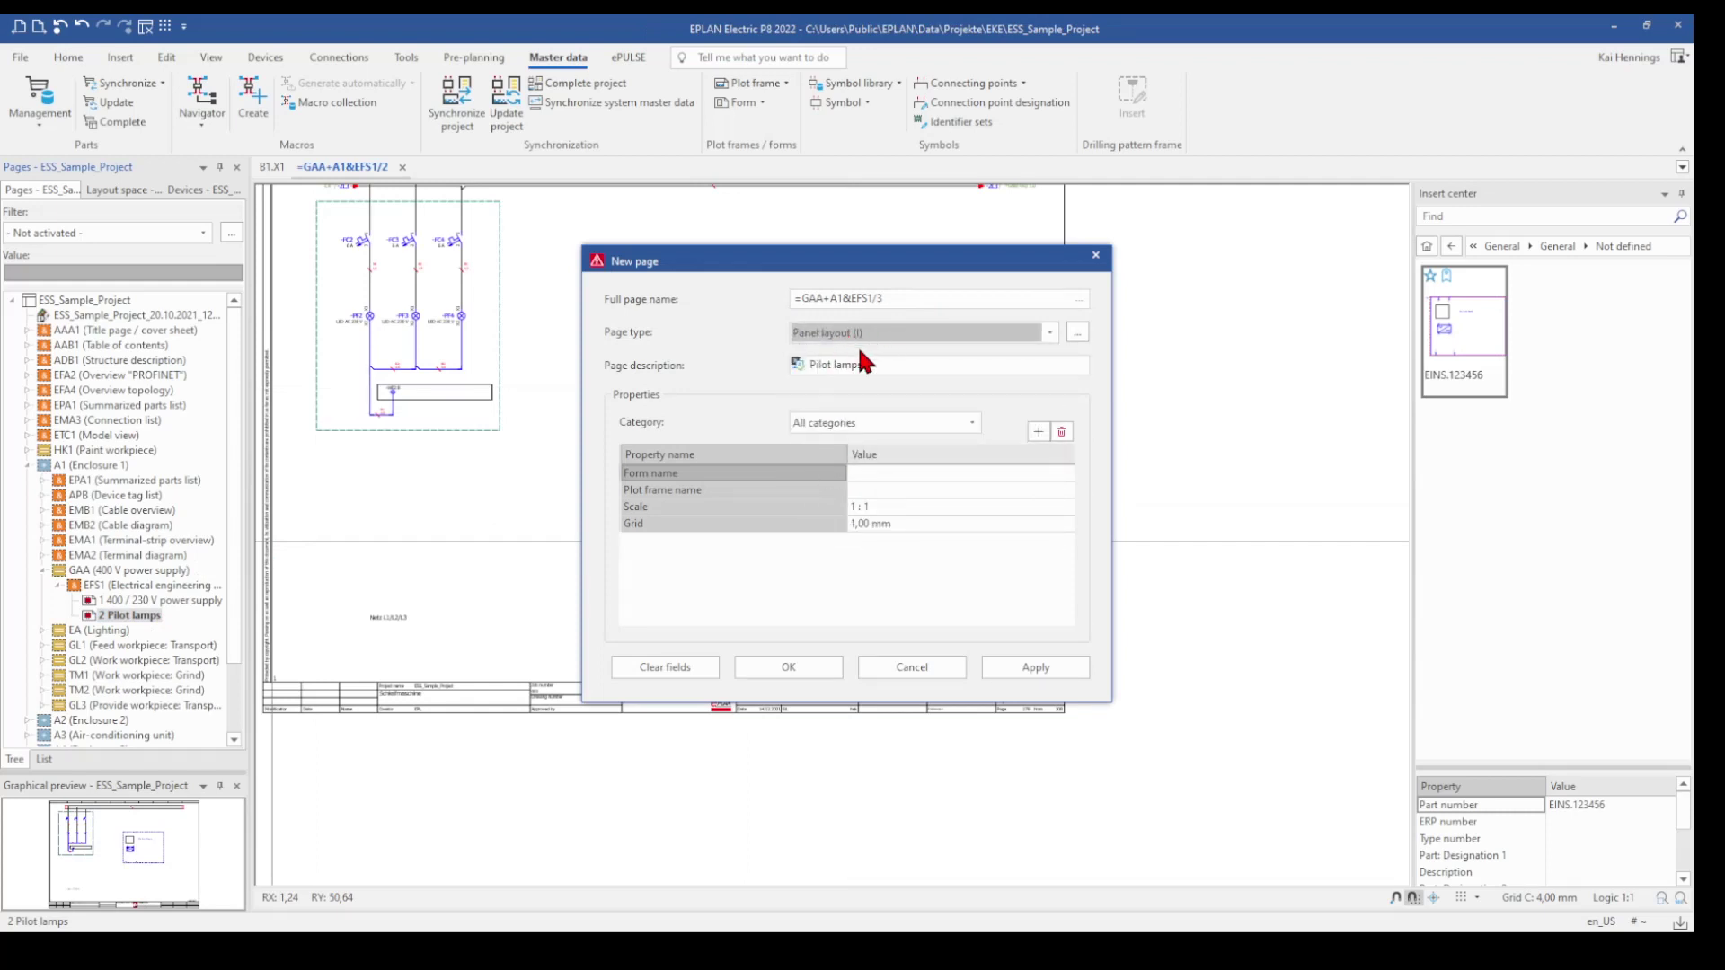
pyautogui.press('Tab')
pyautogui.write('Pan')
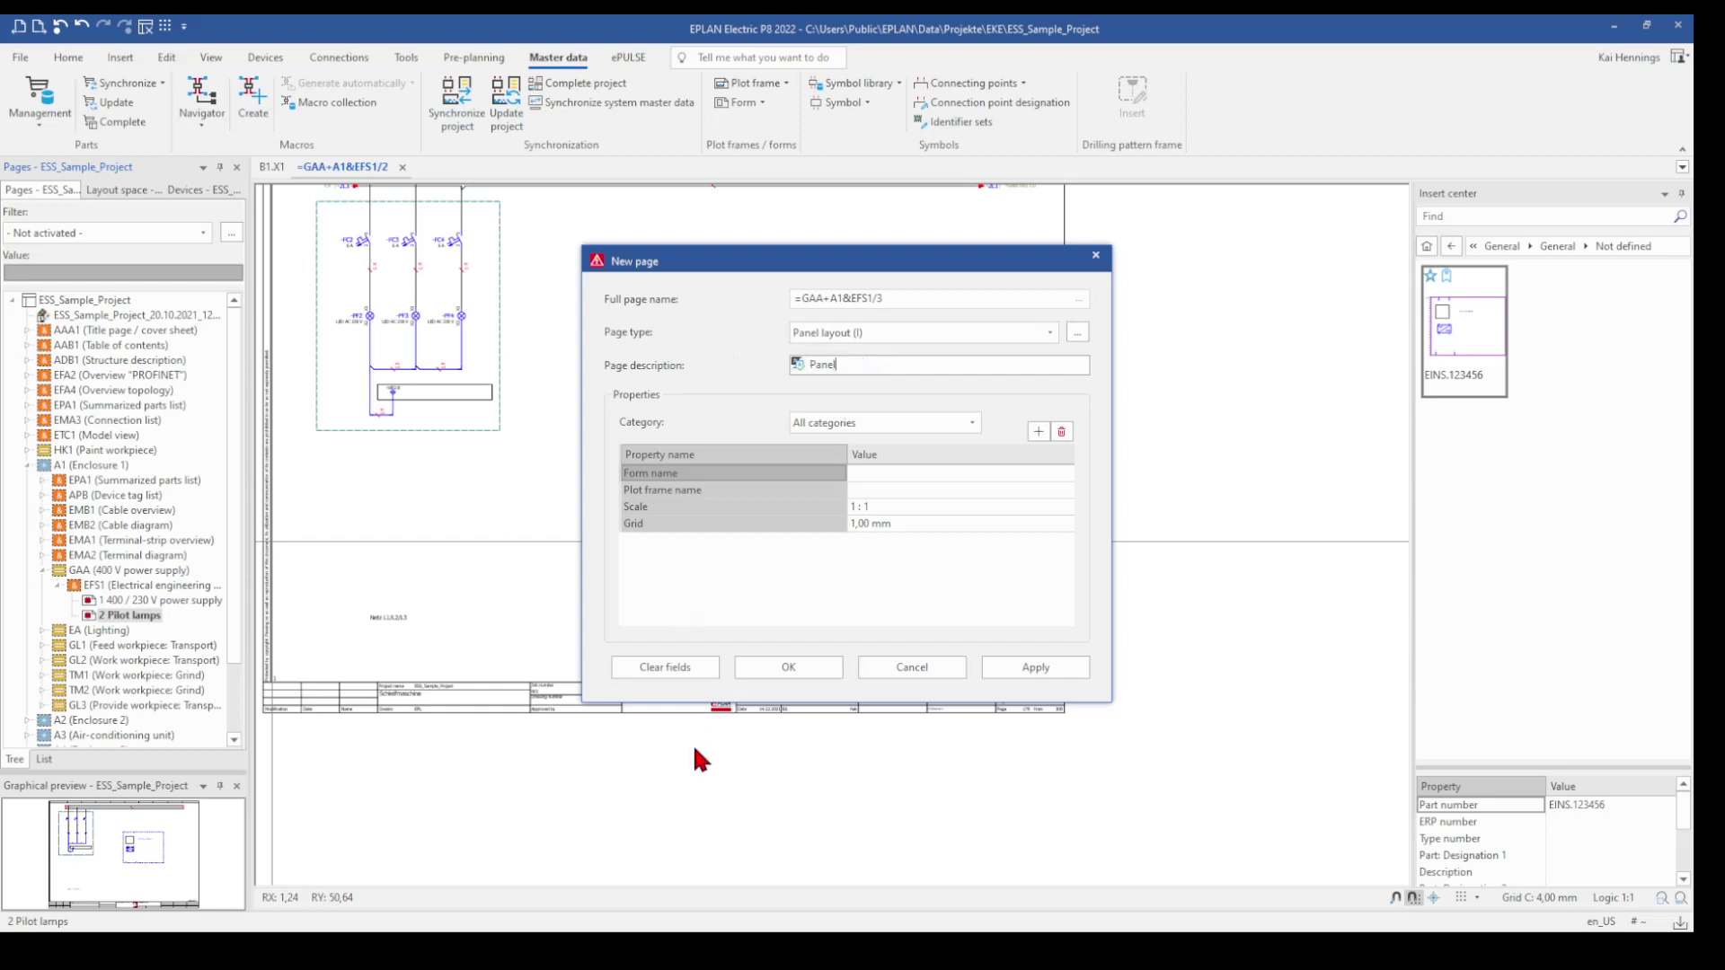
pyautogui.click(782, 668)
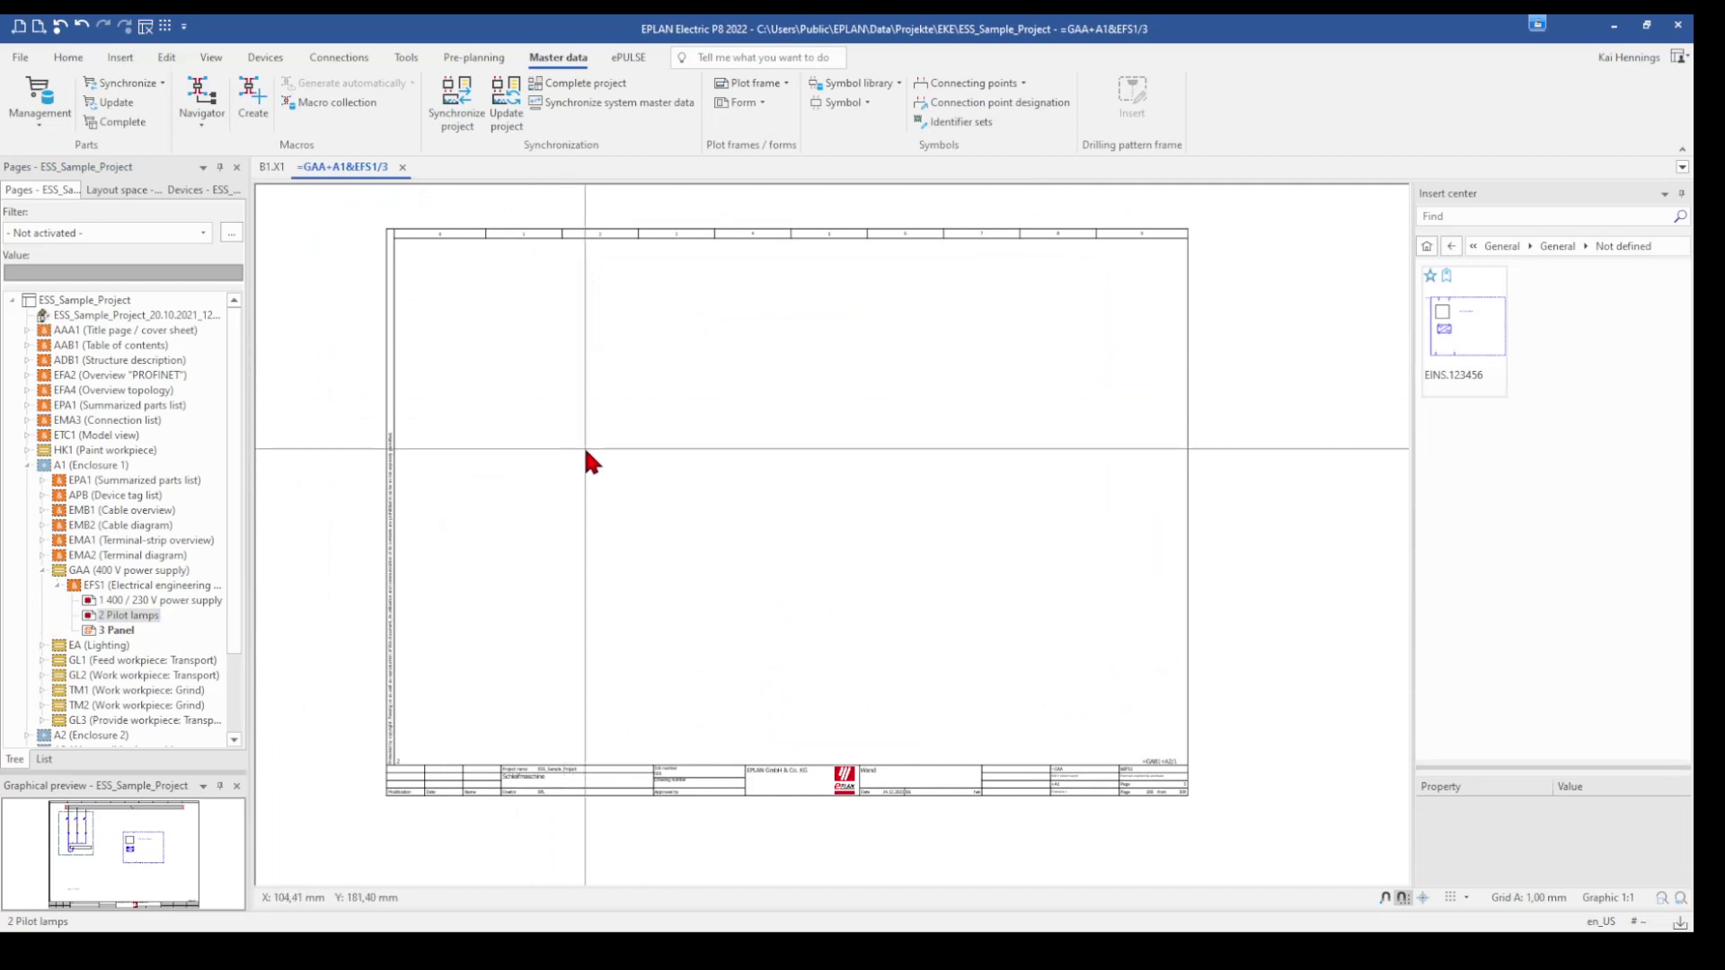
# Step: Draw a rectangle about 62 mm wide and 65 mm high on the Panel page, starting at X 85 mm, Y 220 mm
pyautogui.scroll(1, 649, 521)
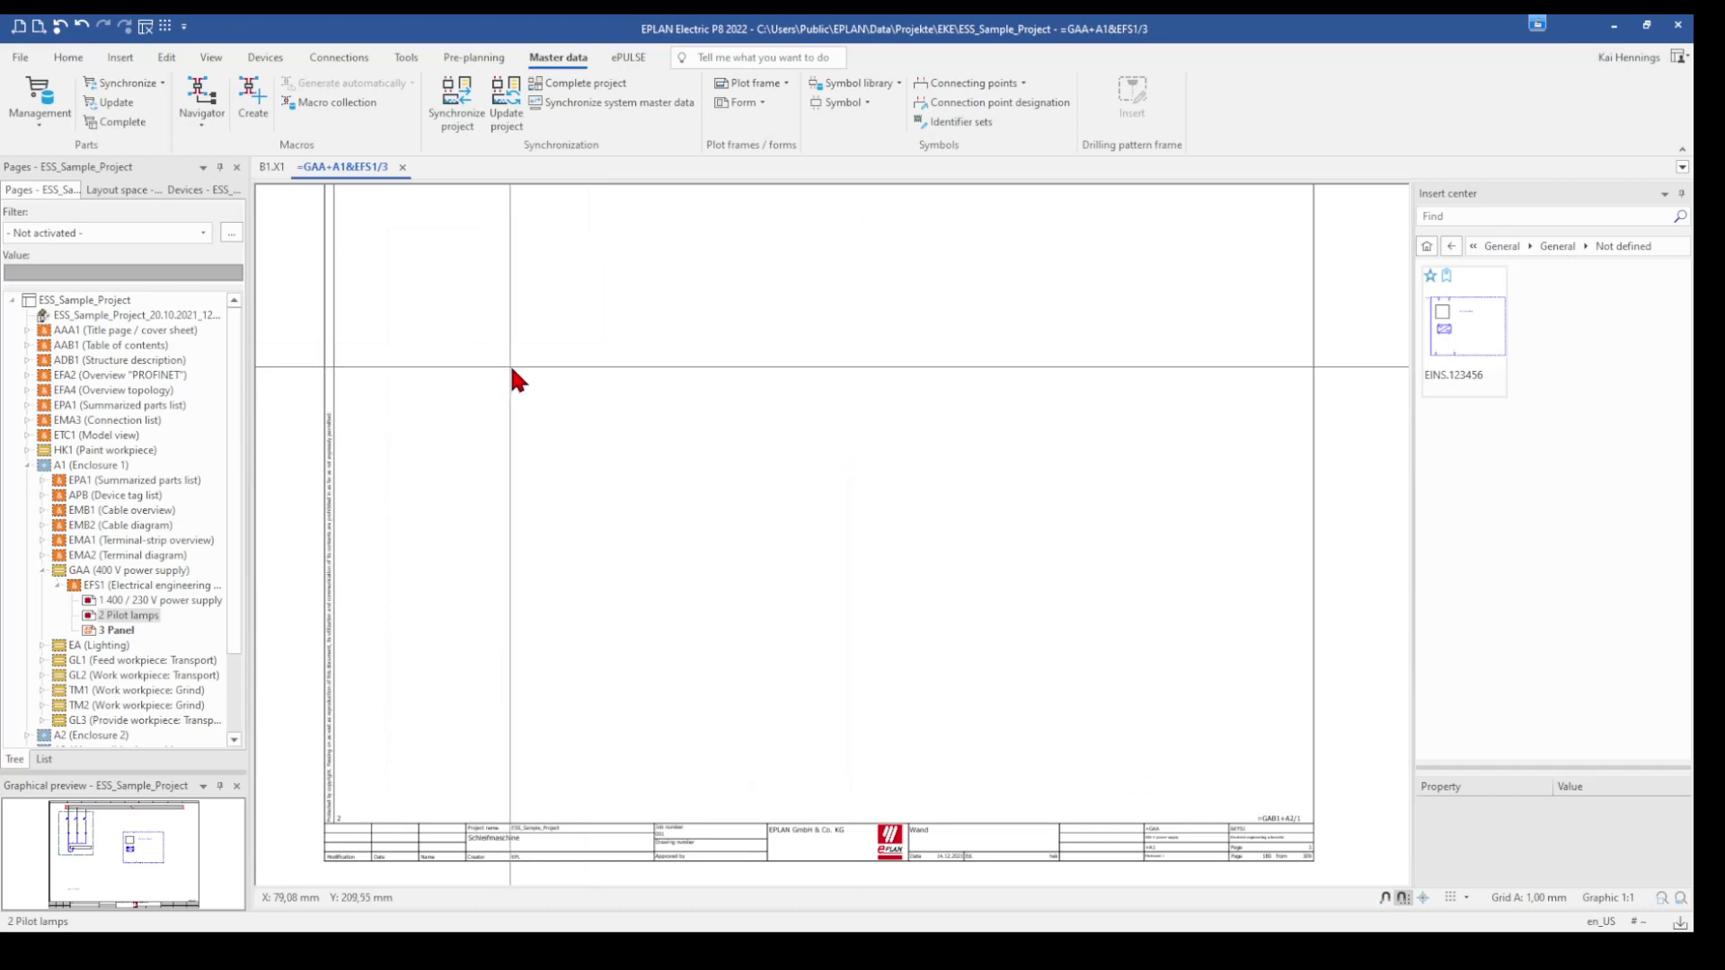
pyautogui.click(124, 59)
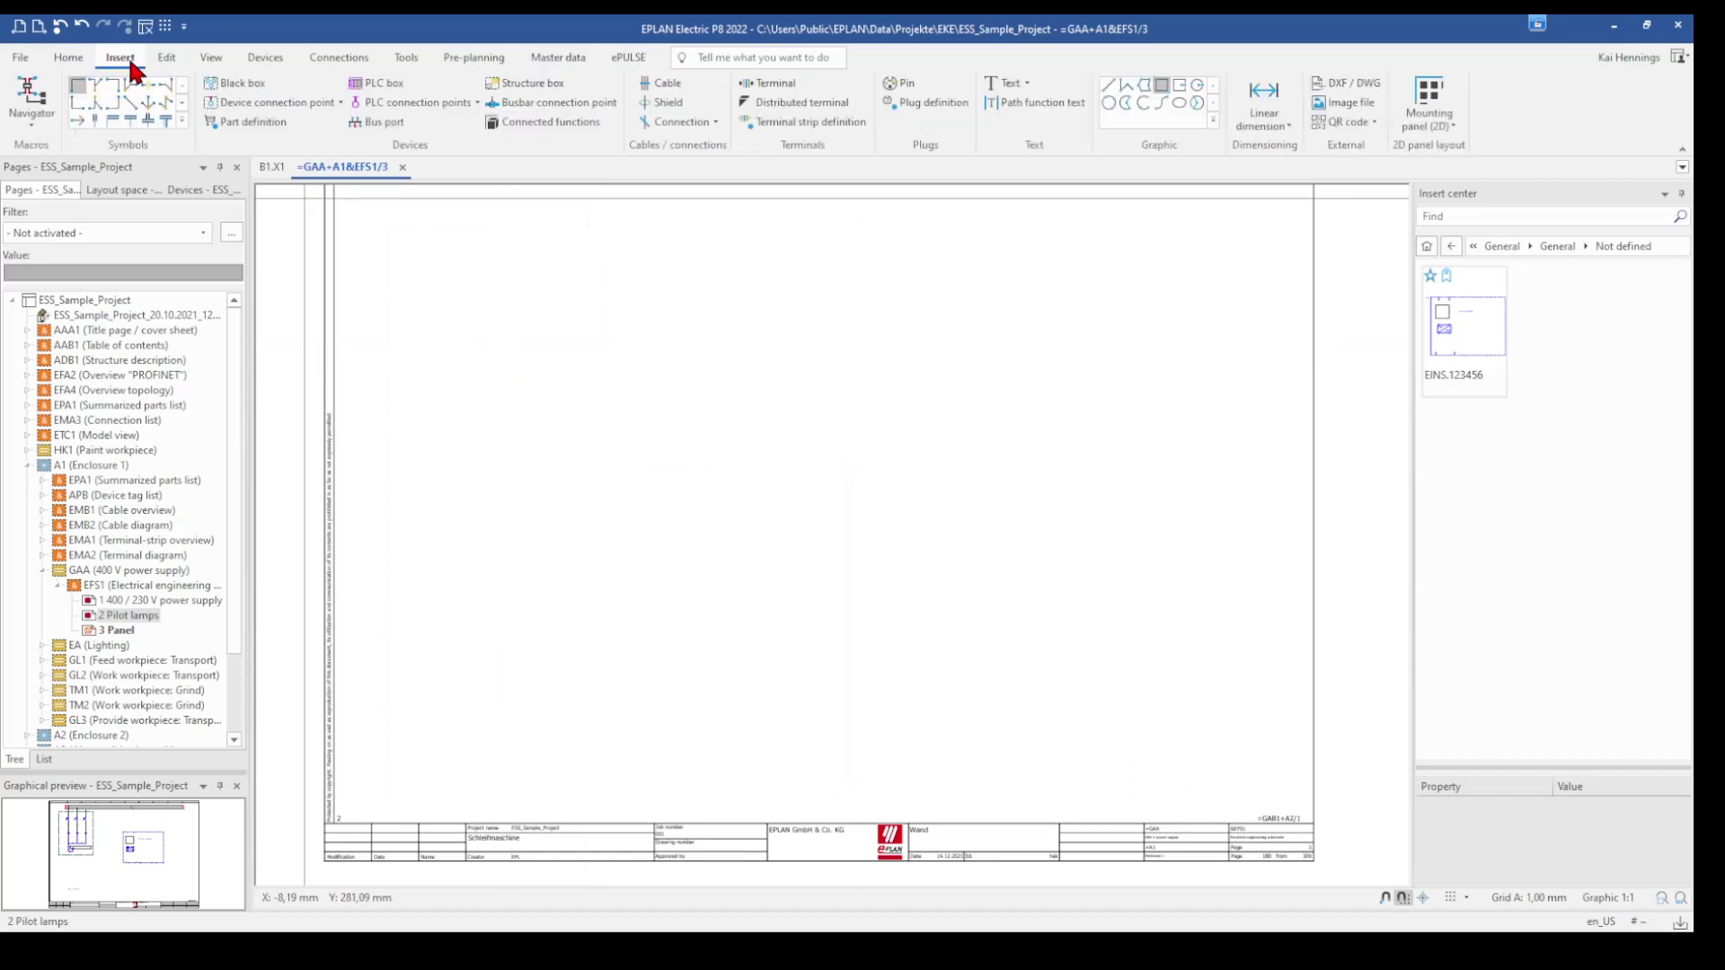
pyautogui.click(1159, 84)
pyautogui.click(524, 342)
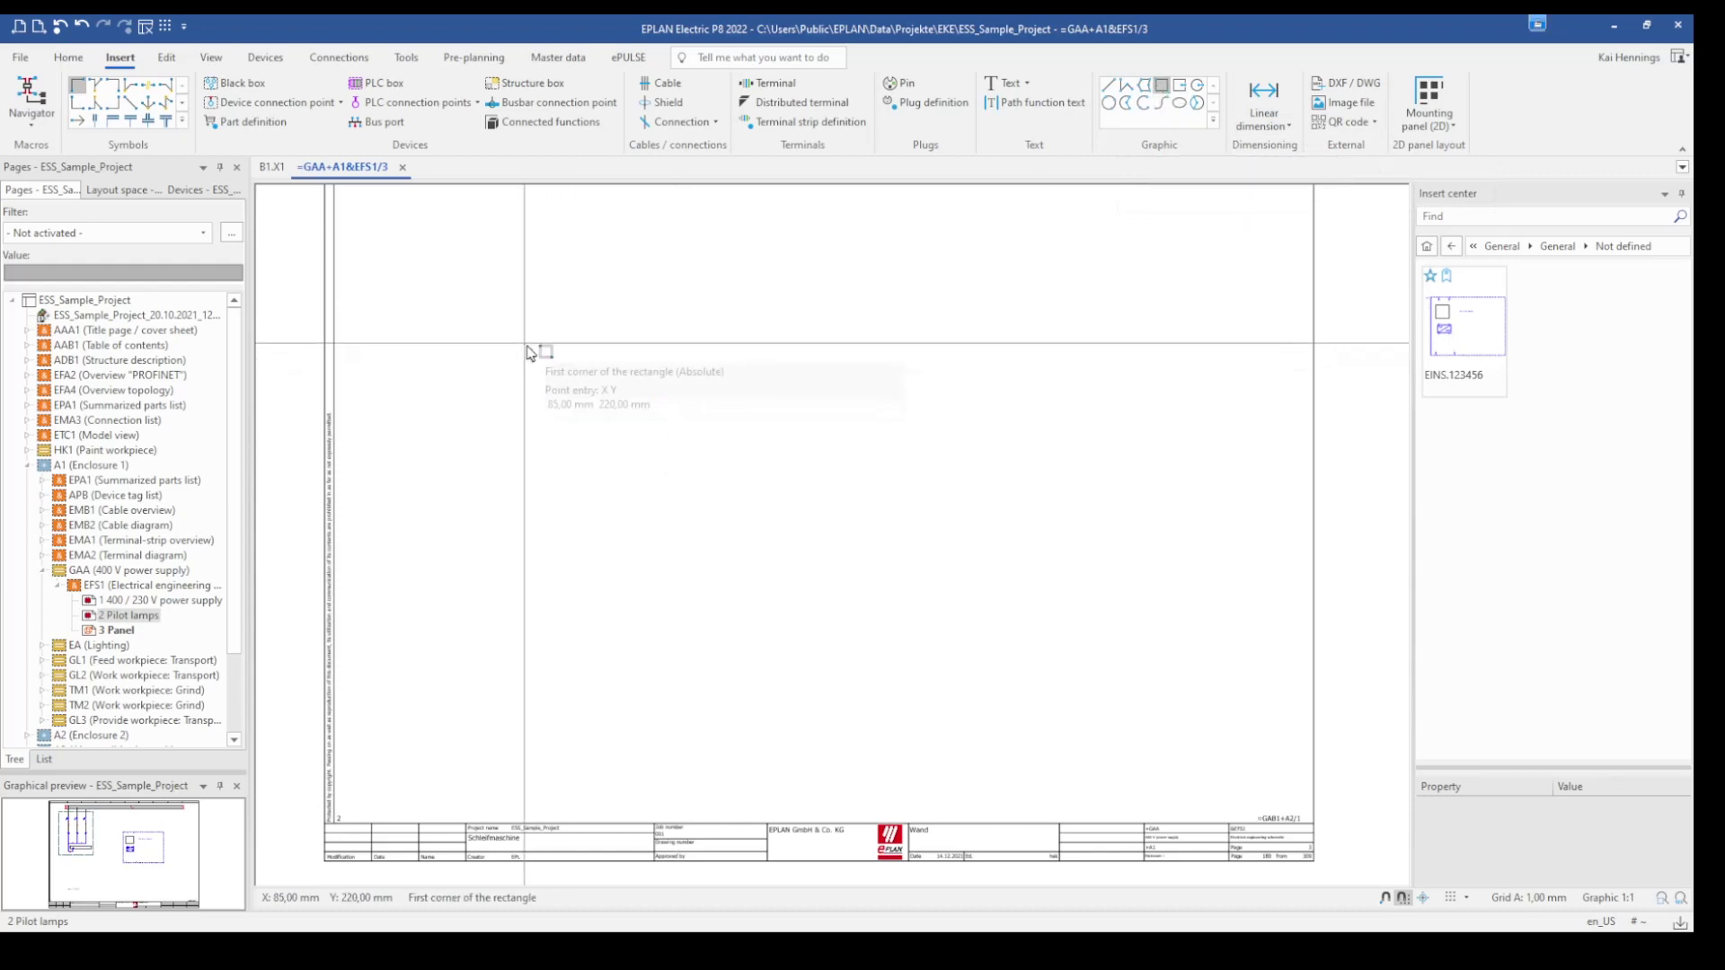
pyautogui.click(672, 501)
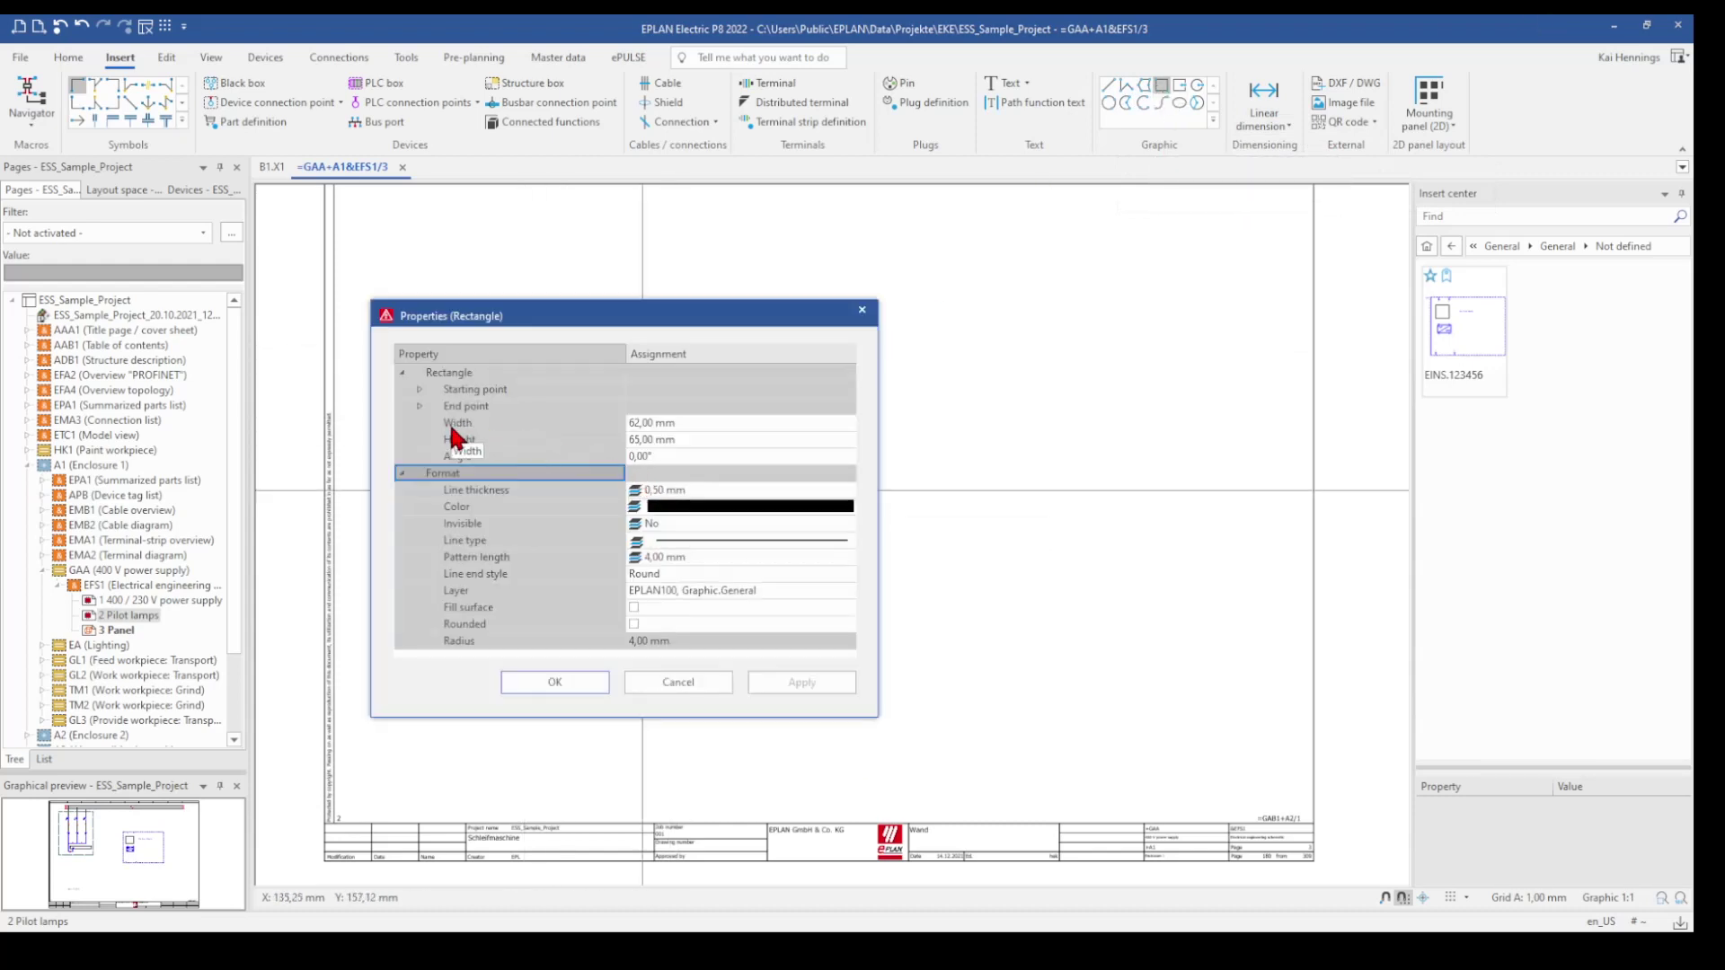
# Step: Set the rectangle's width to 100 mm and its height to 1000 mm
pyautogui.click(642, 422)
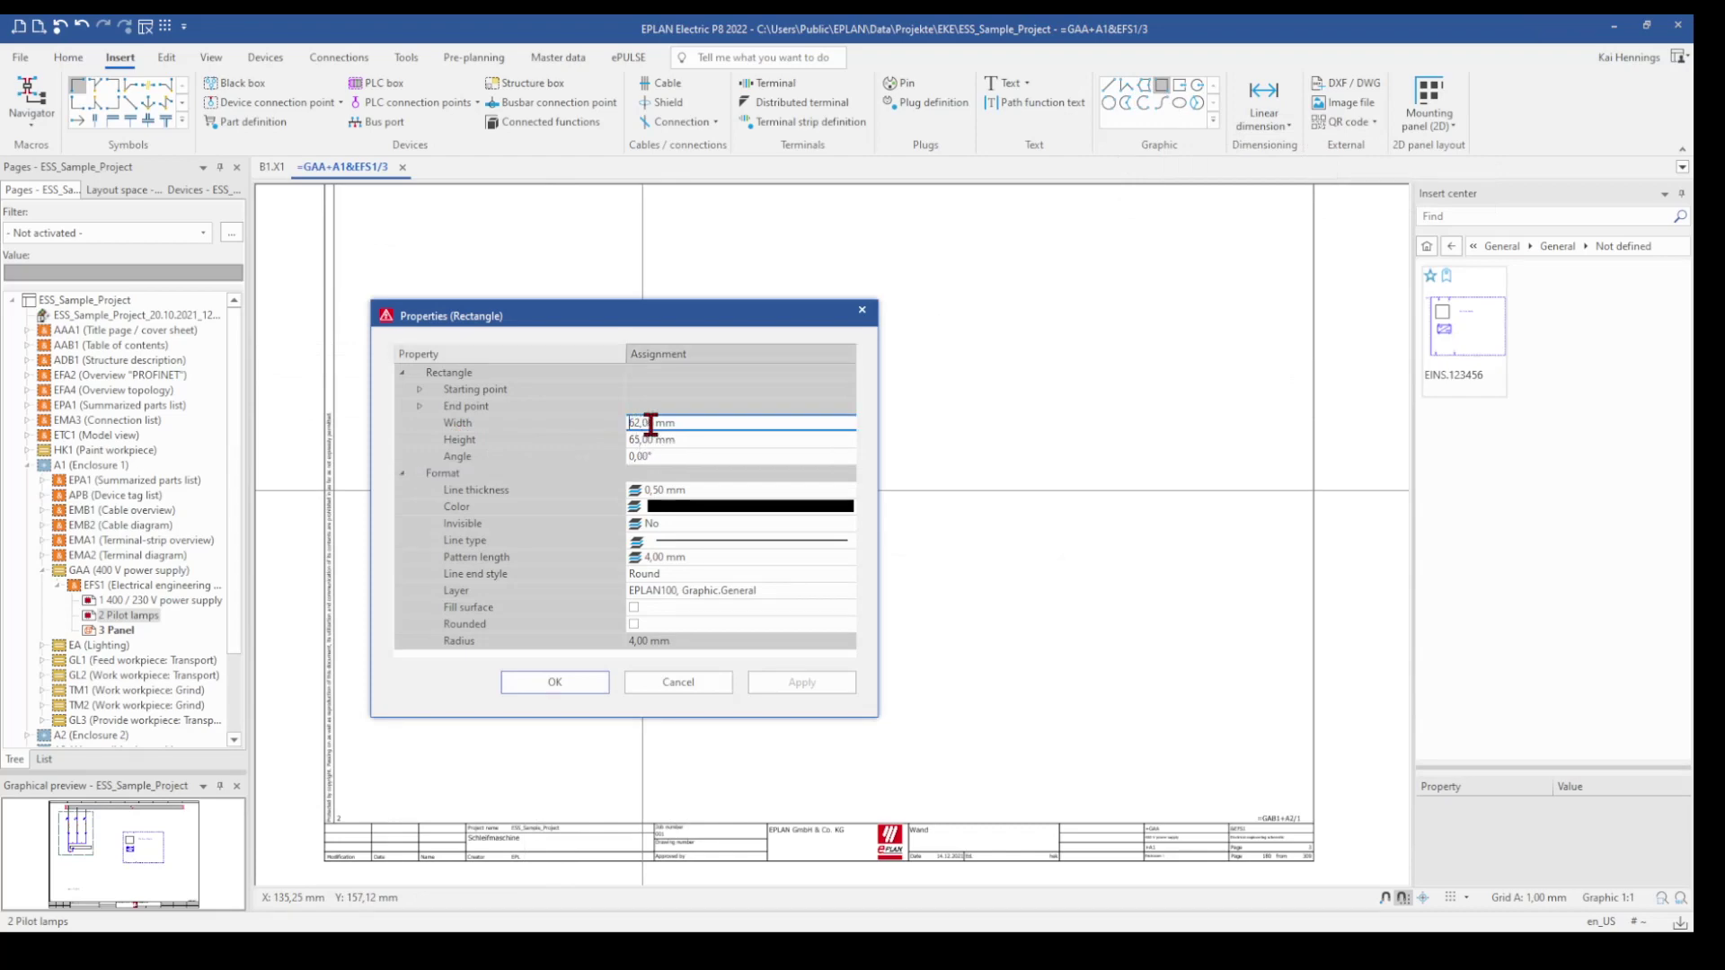
pyautogui.moveTo(687, 422); pyautogui.dragTo(559, 424)
pyautogui.write('100')
pyautogui.click(669, 438)
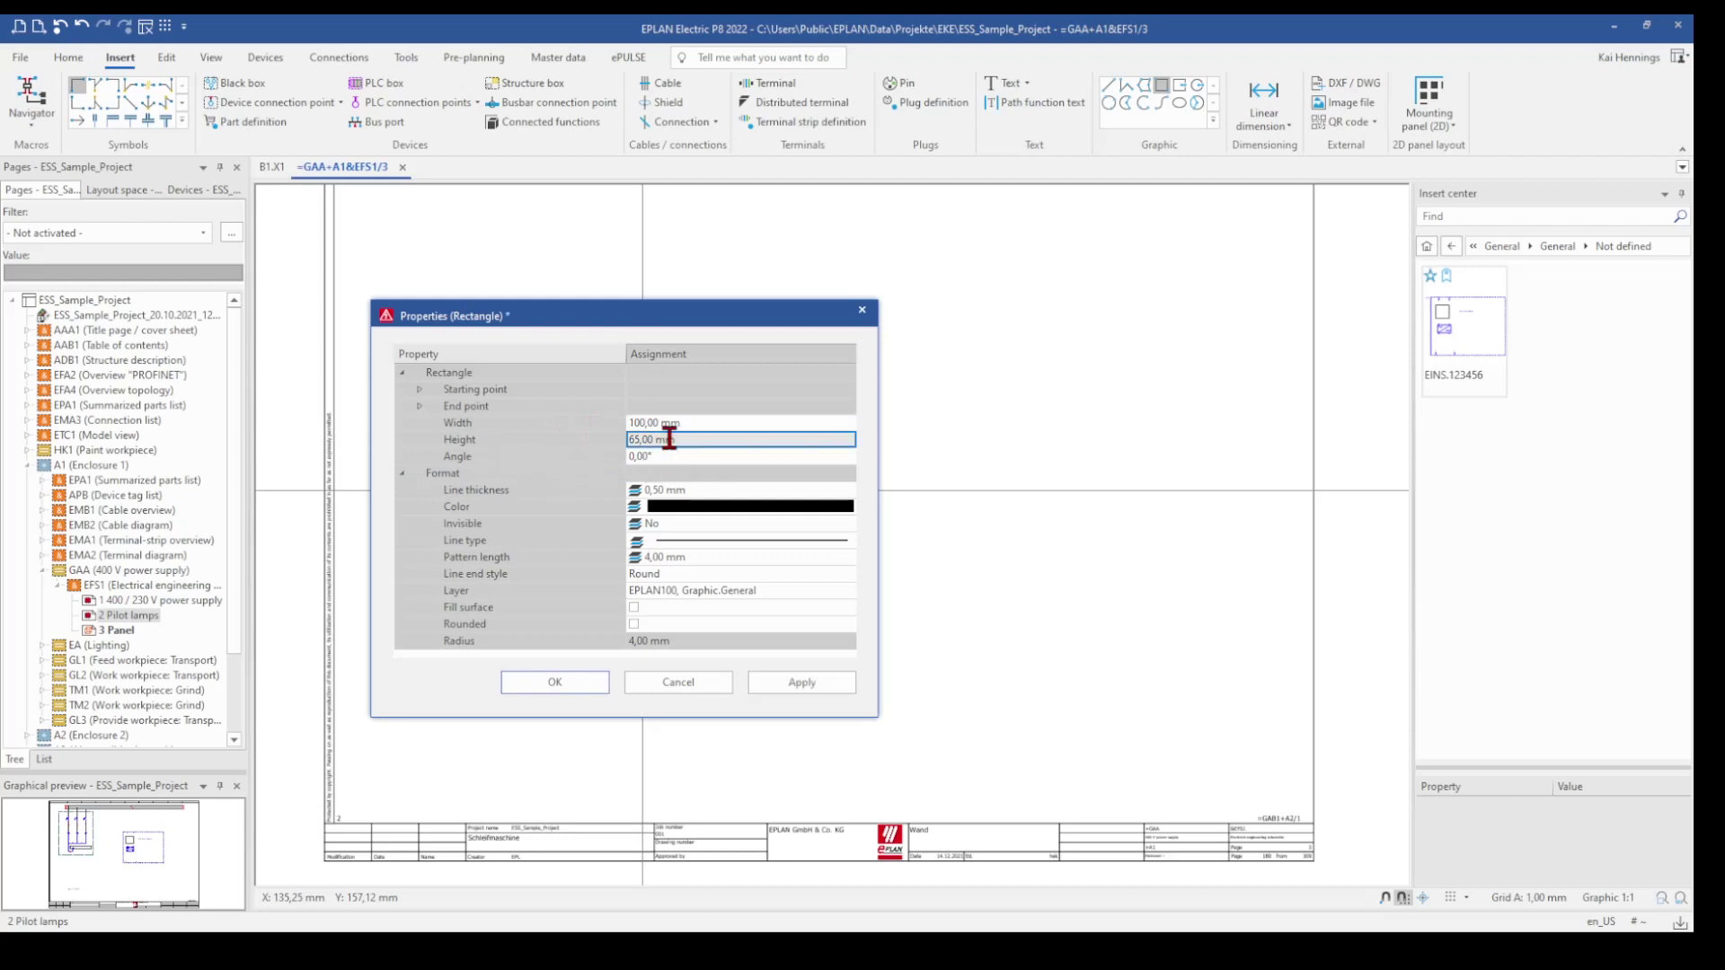
pyautogui.write('1000')
pyautogui.click(663, 454)
pyautogui.click(555, 681)
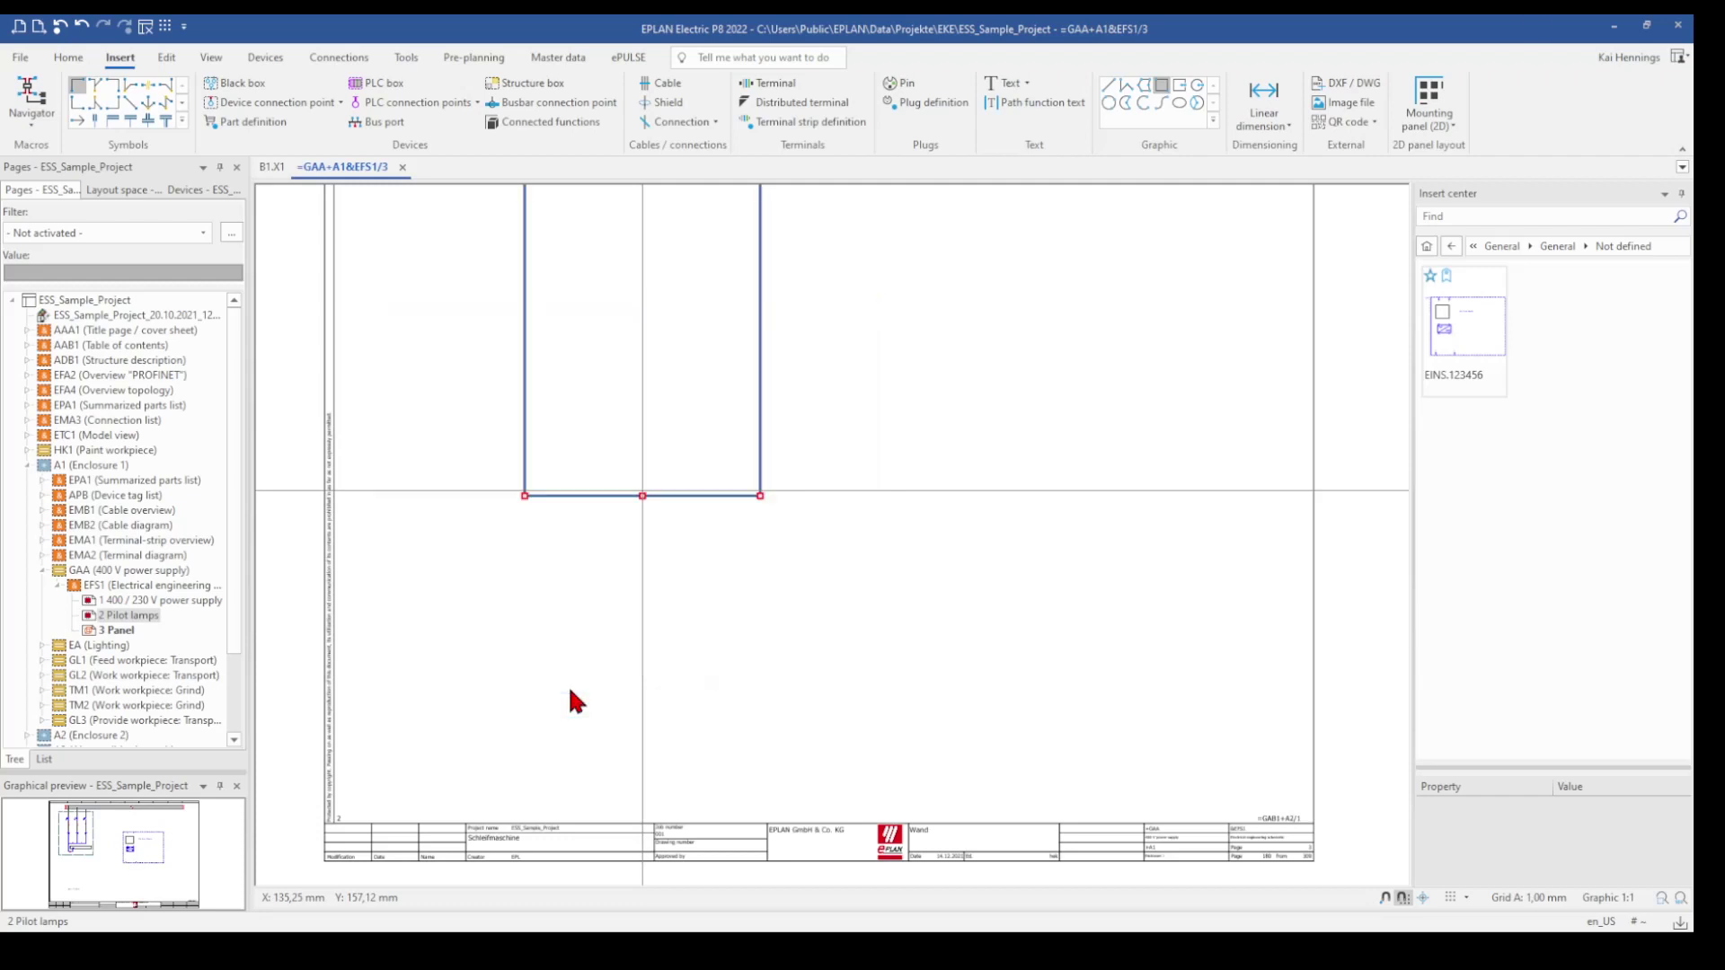
# Step: Correct the rectangle's height to 100 mm and deselect it
pyautogui.scroll(-2, 692, 553)
pyautogui.doubleClick(690, 541)
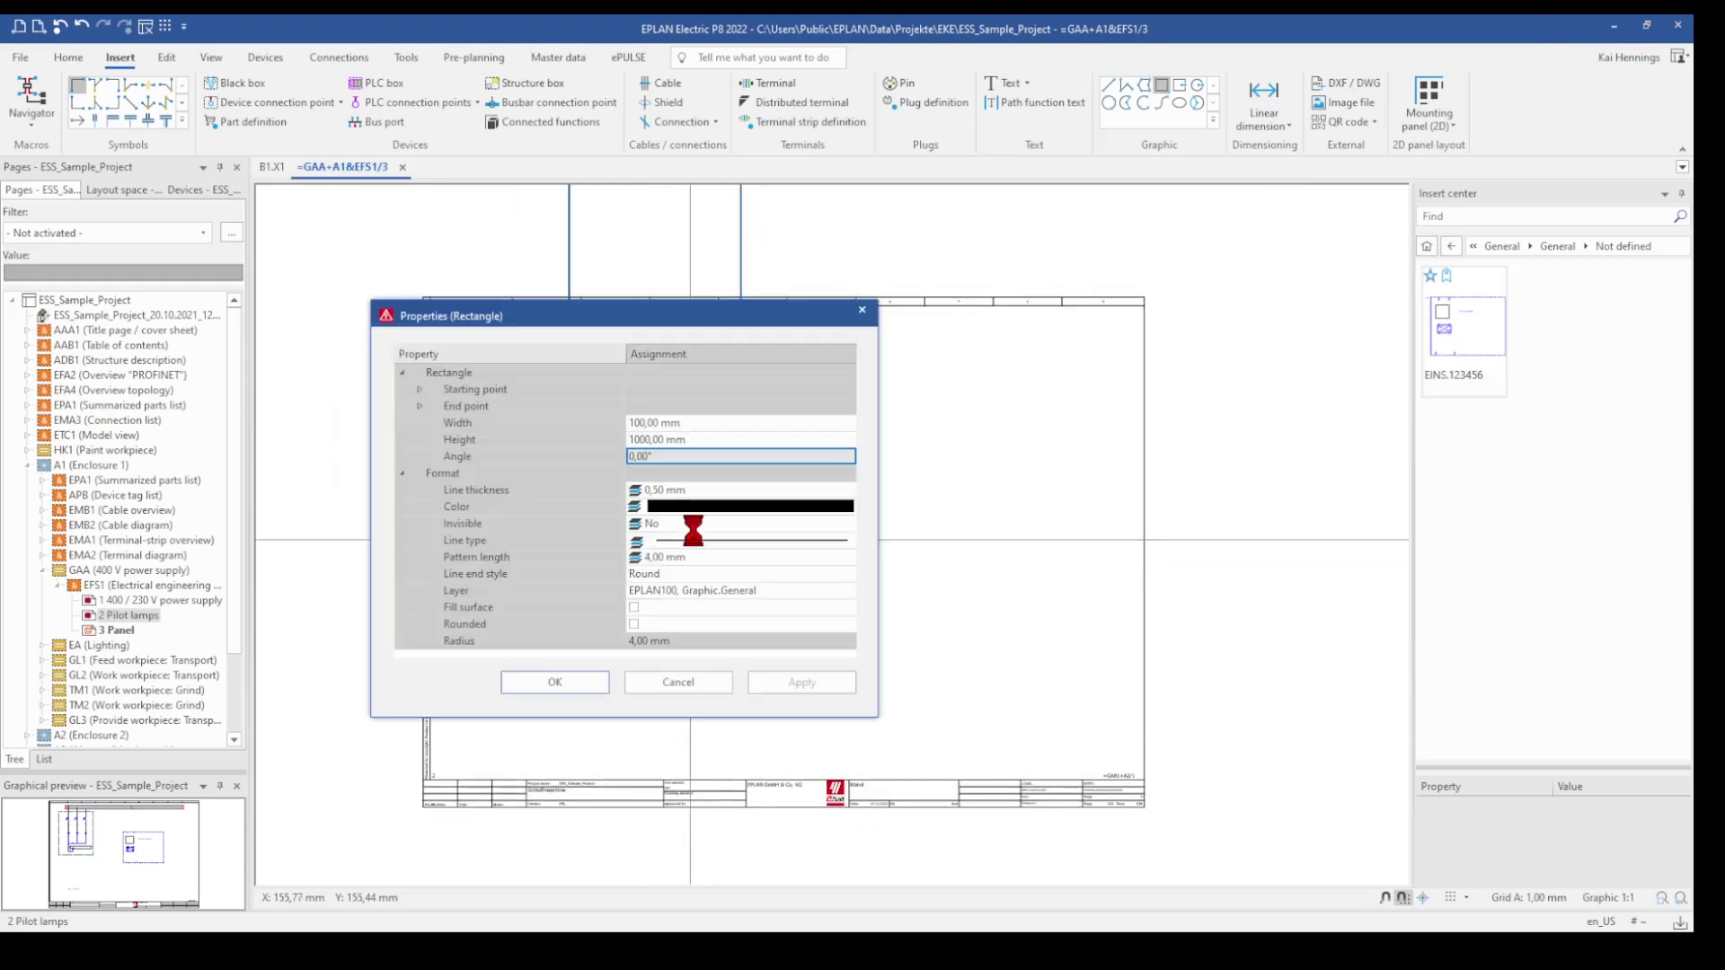
pyautogui.click(645, 440)
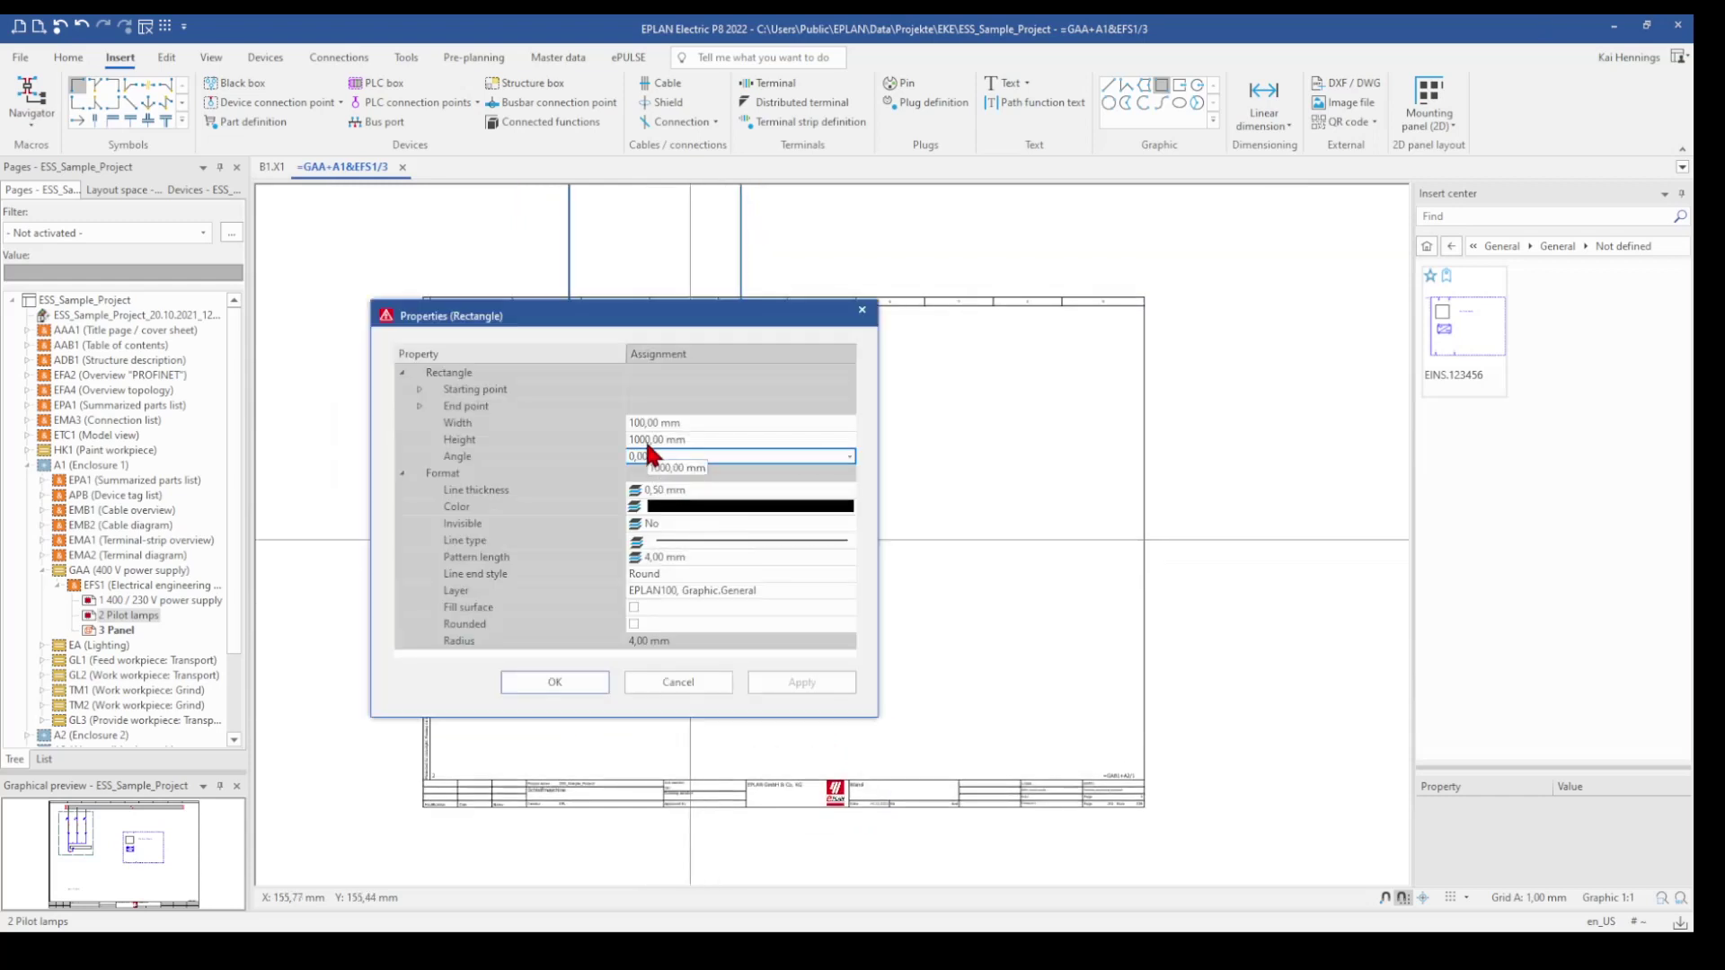
pyautogui.press('Delete')
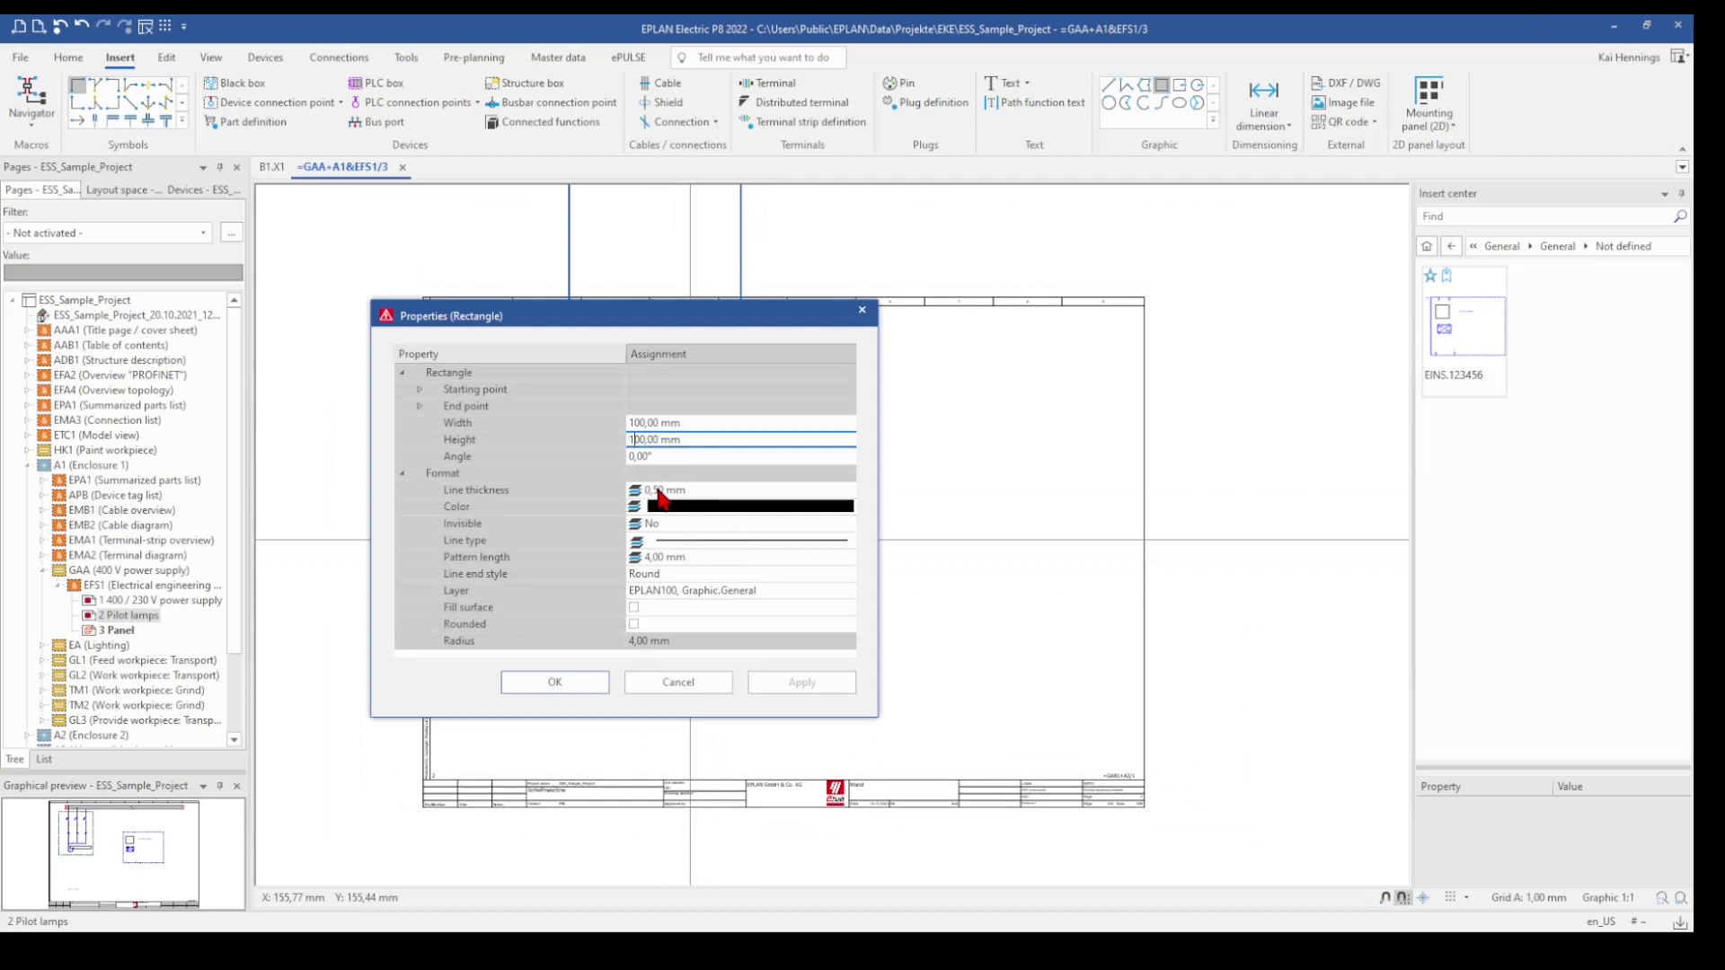
pyautogui.click(553, 679)
pyautogui.click(793, 608)
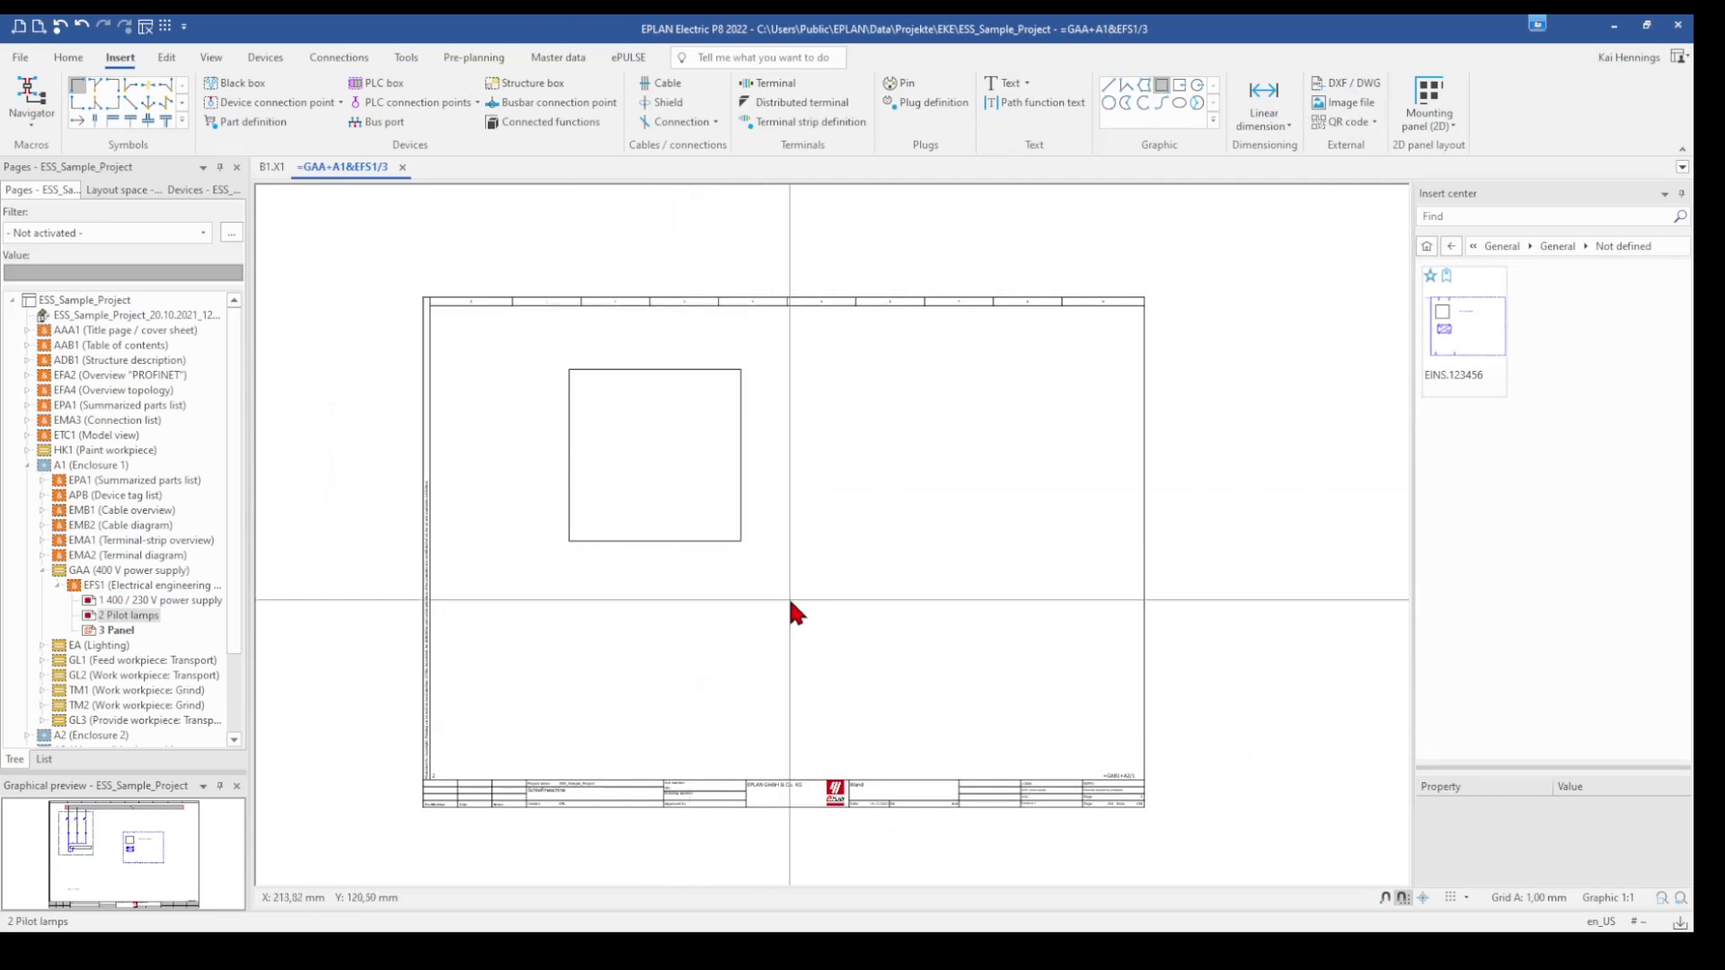
# Step: Place the text "My First Macro" inside the rectangle near its upper edge, at about X 116 mm, Y 242 mm
pyautogui.scroll(2, 629, 422)
pyautogui.press('t')
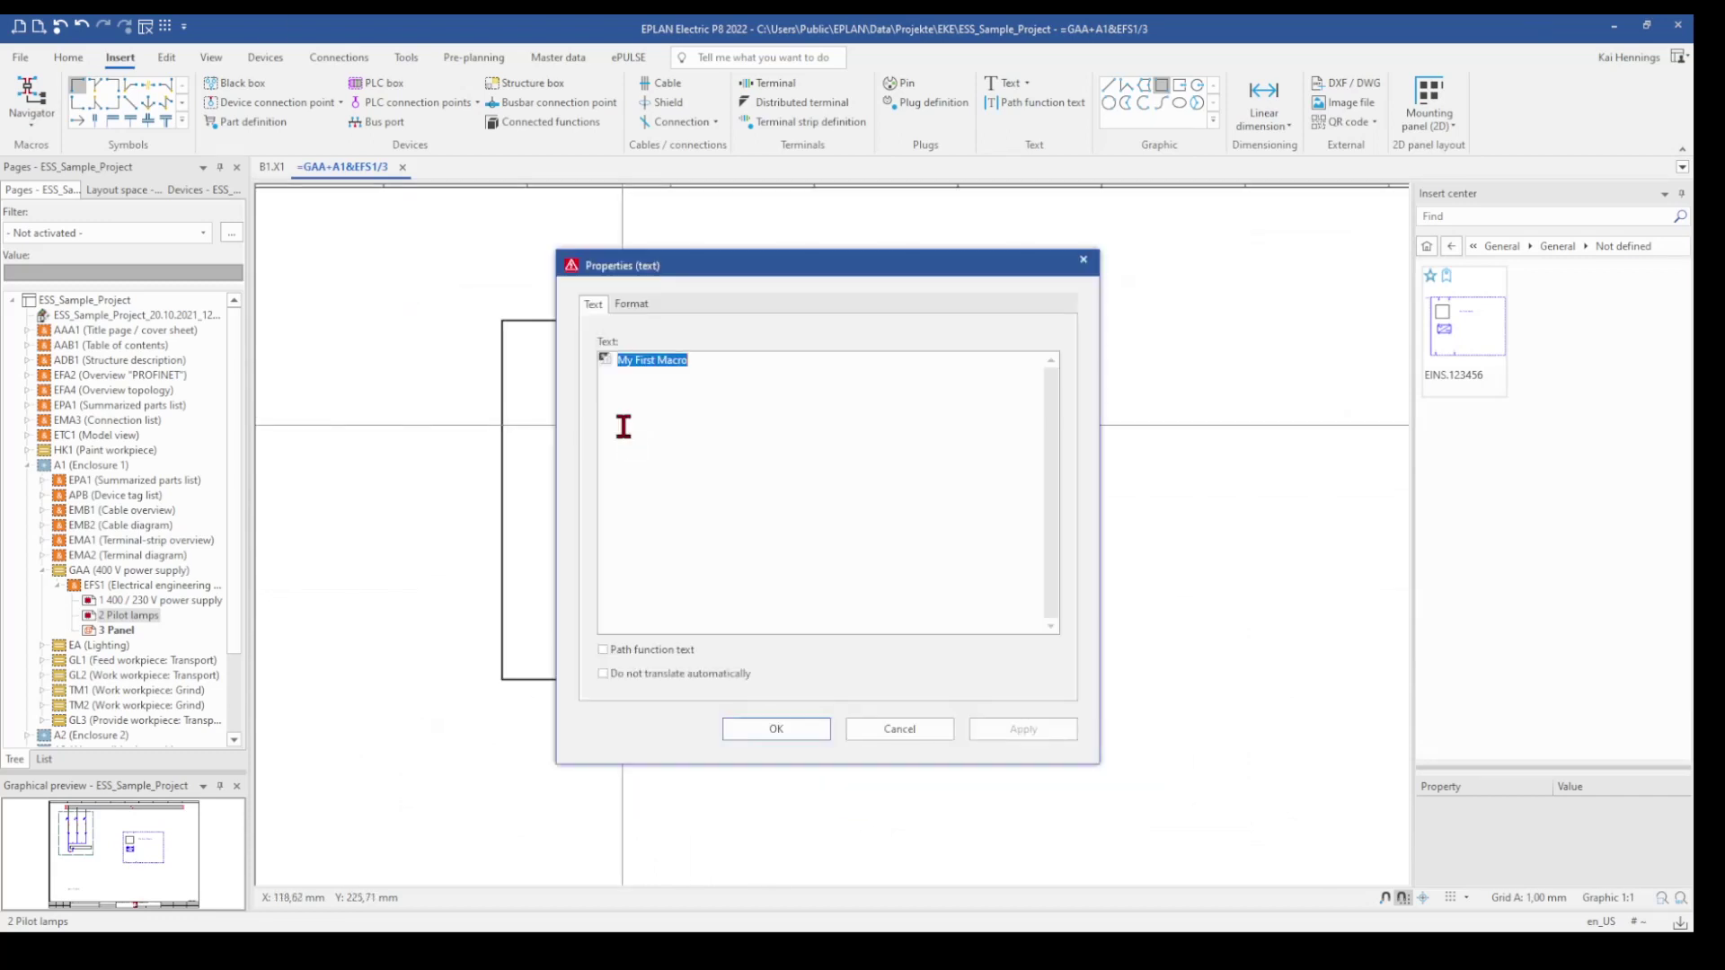
pyautogui.press('Return')
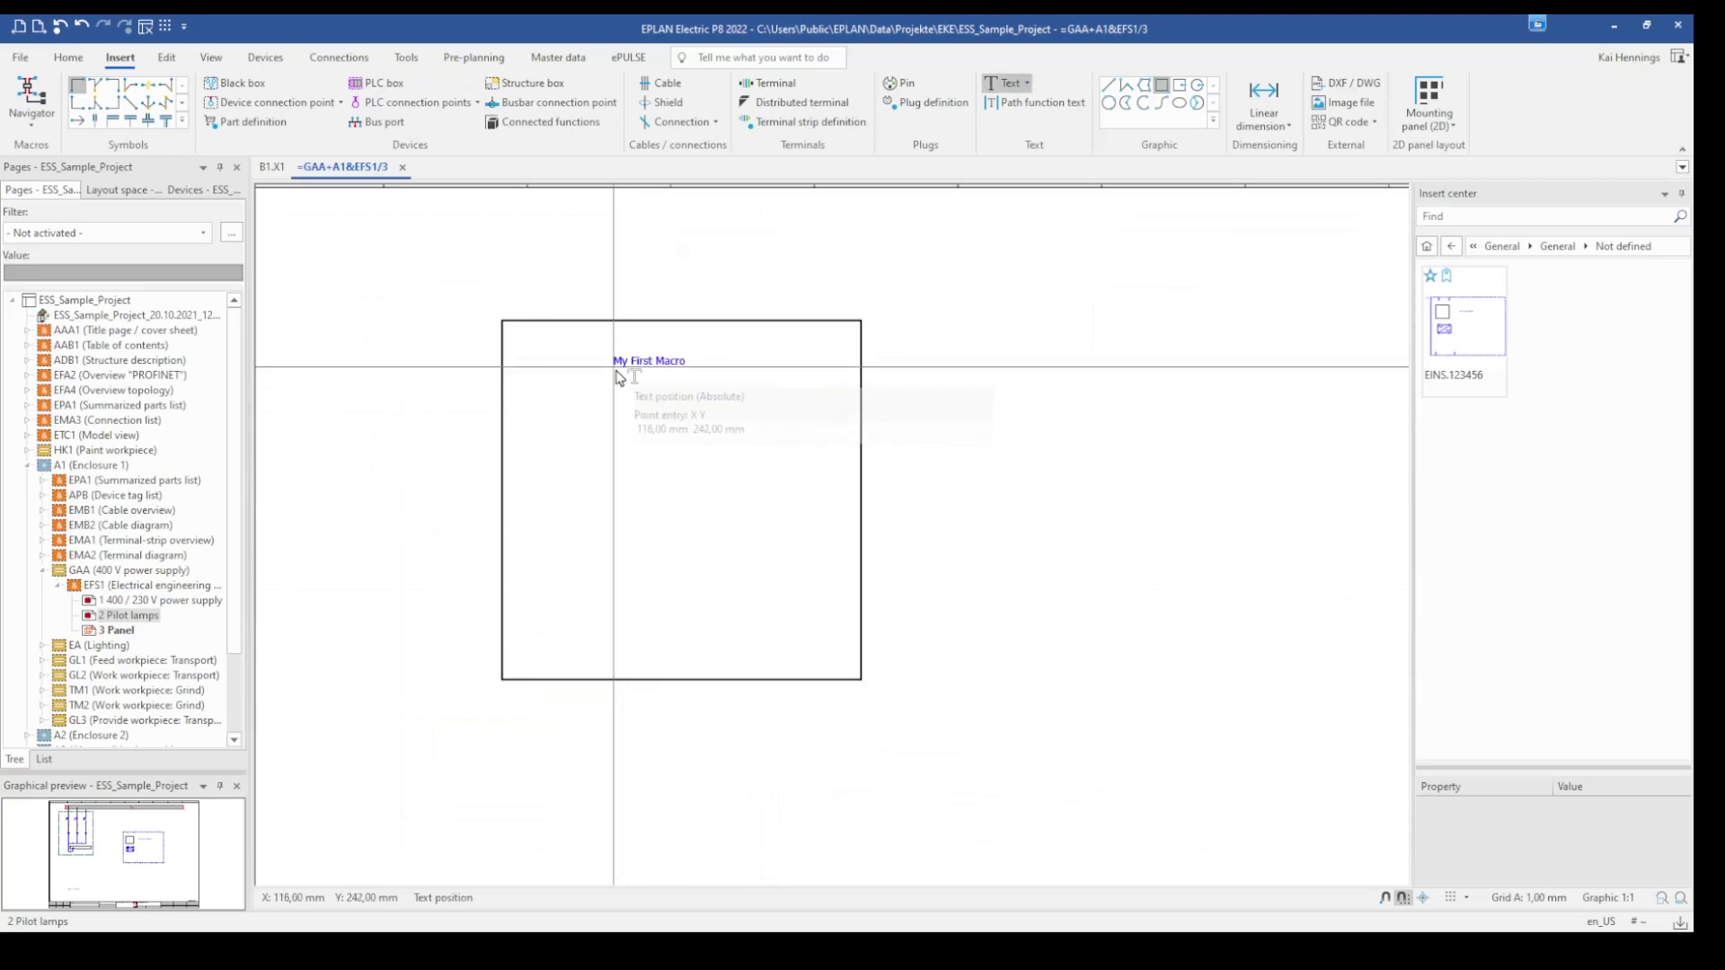
pyautogui.press('Return')
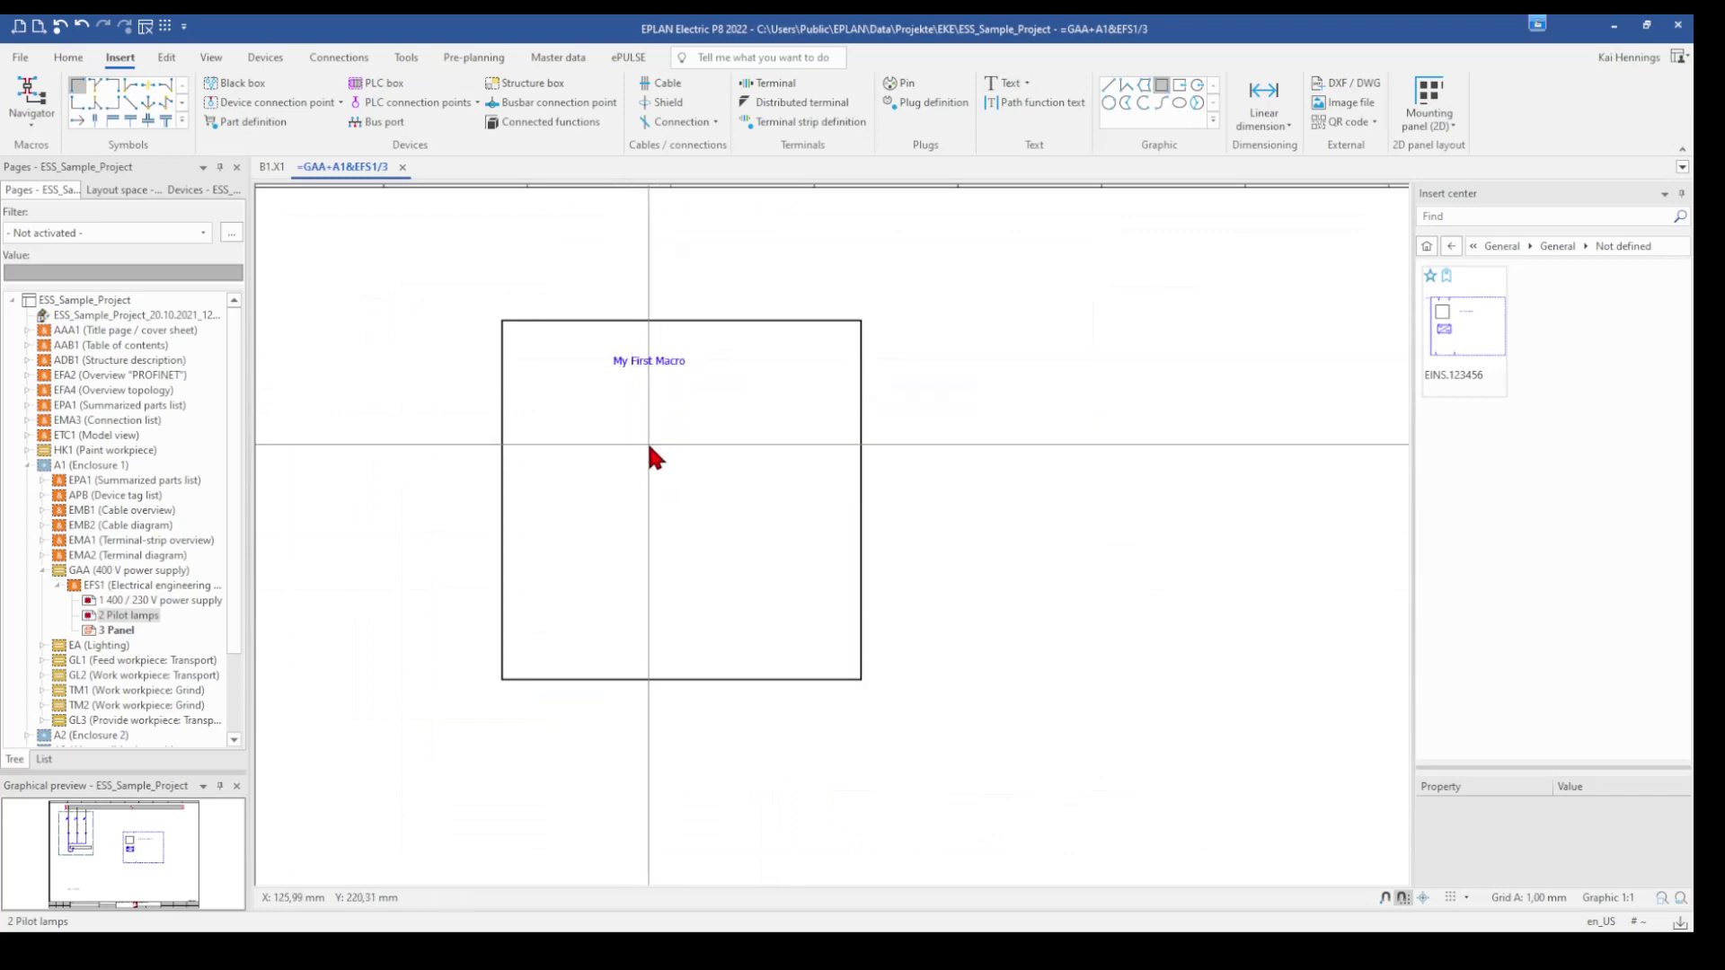
# Step: Draw a circle with a radius of about 27.6 mm inside the rectangle, centred at about X 126 mm, Y 220 mm
pyautogui.click(649, 444)
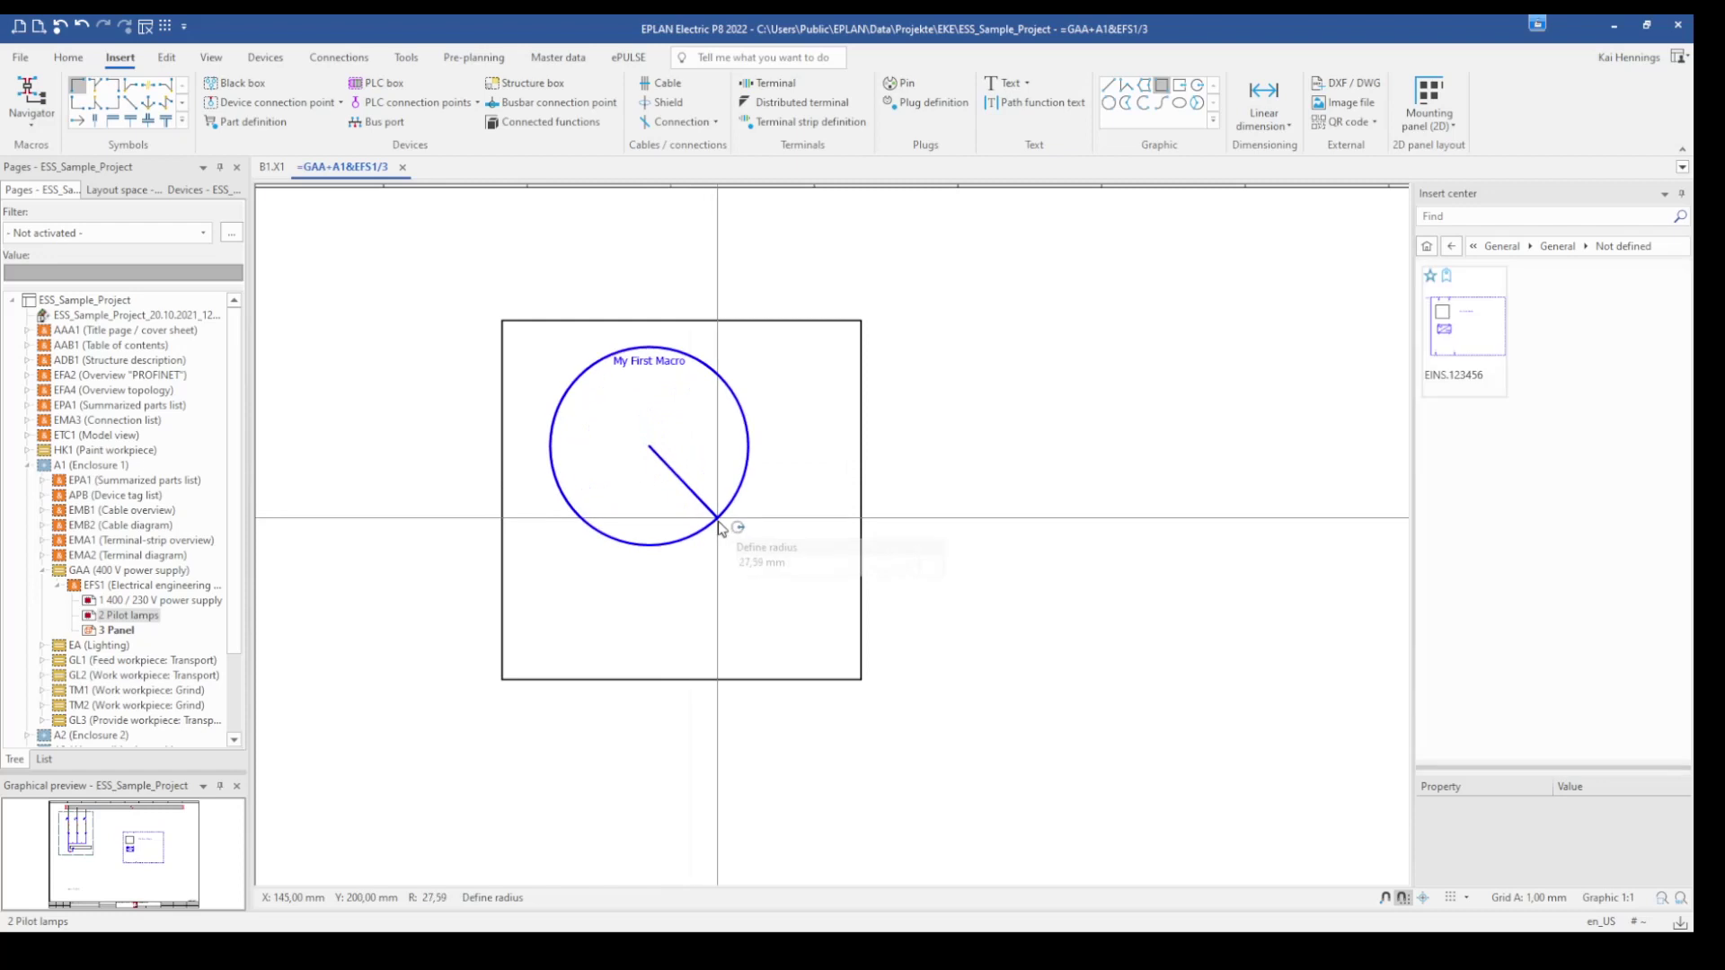
pyautogui.click(719, 525)
pyautogui.press('Escape')
# Step: Make the circle filled and move it about 9 mm right and 31 mm down, clear of the text
pyautogui.click(711, 527)
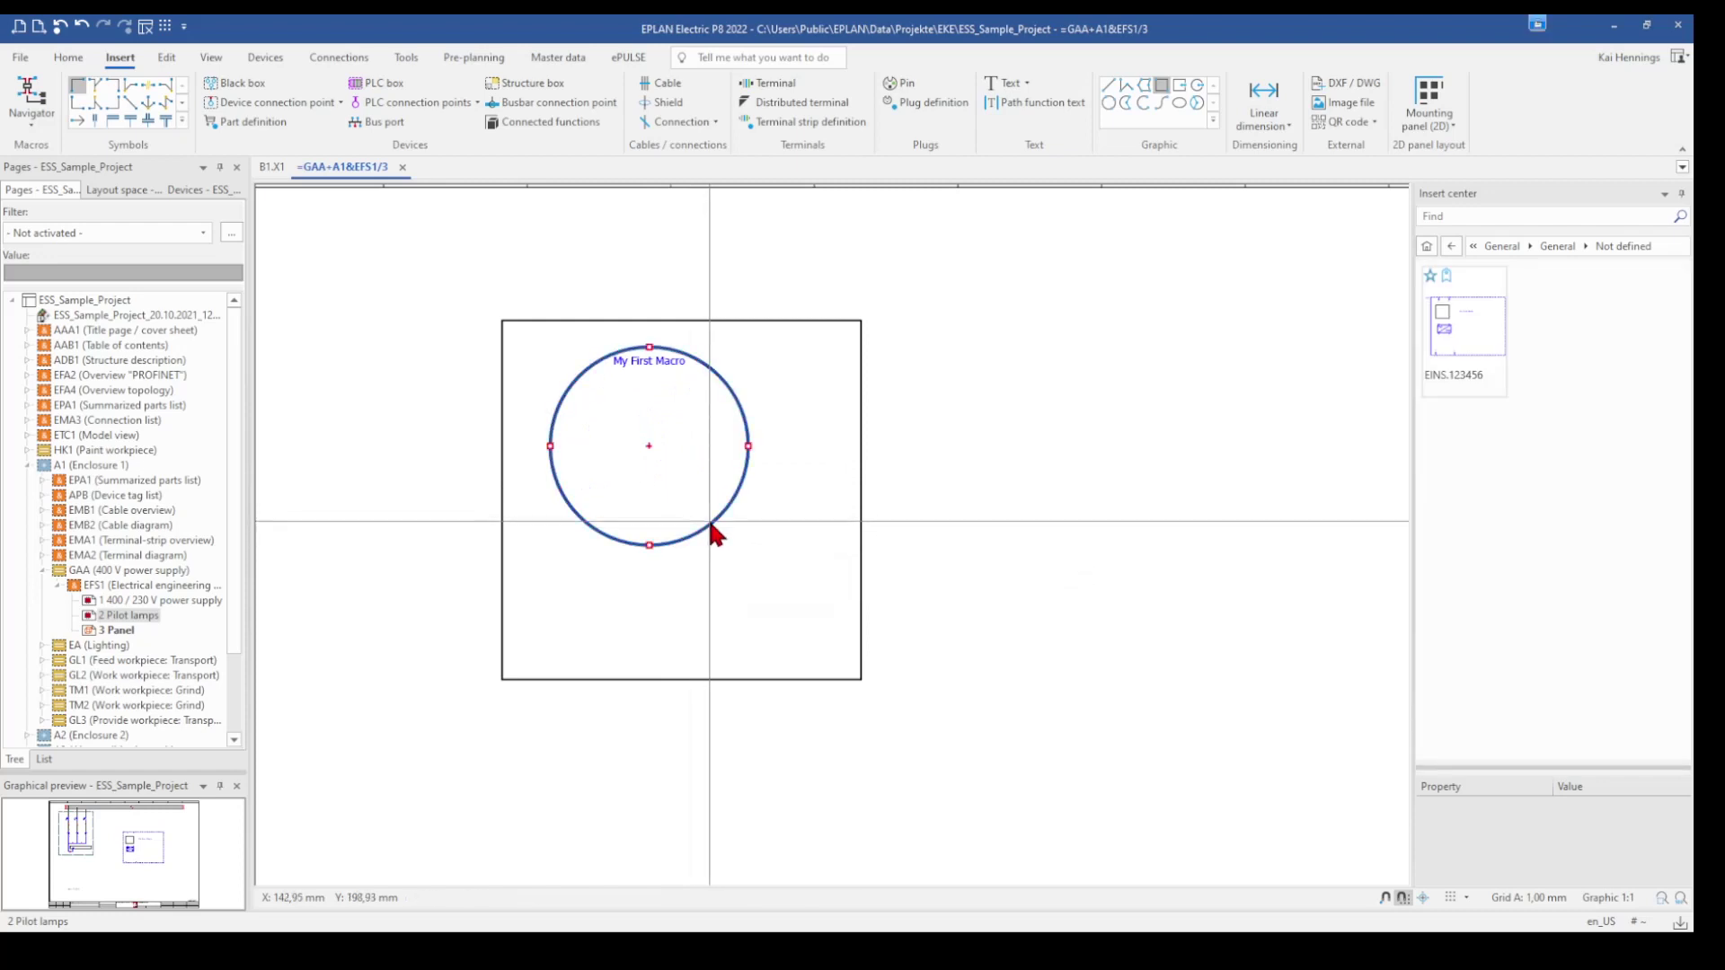
pyautogui.doubleClick(710, 529)
pyautogui.click(706, 583)
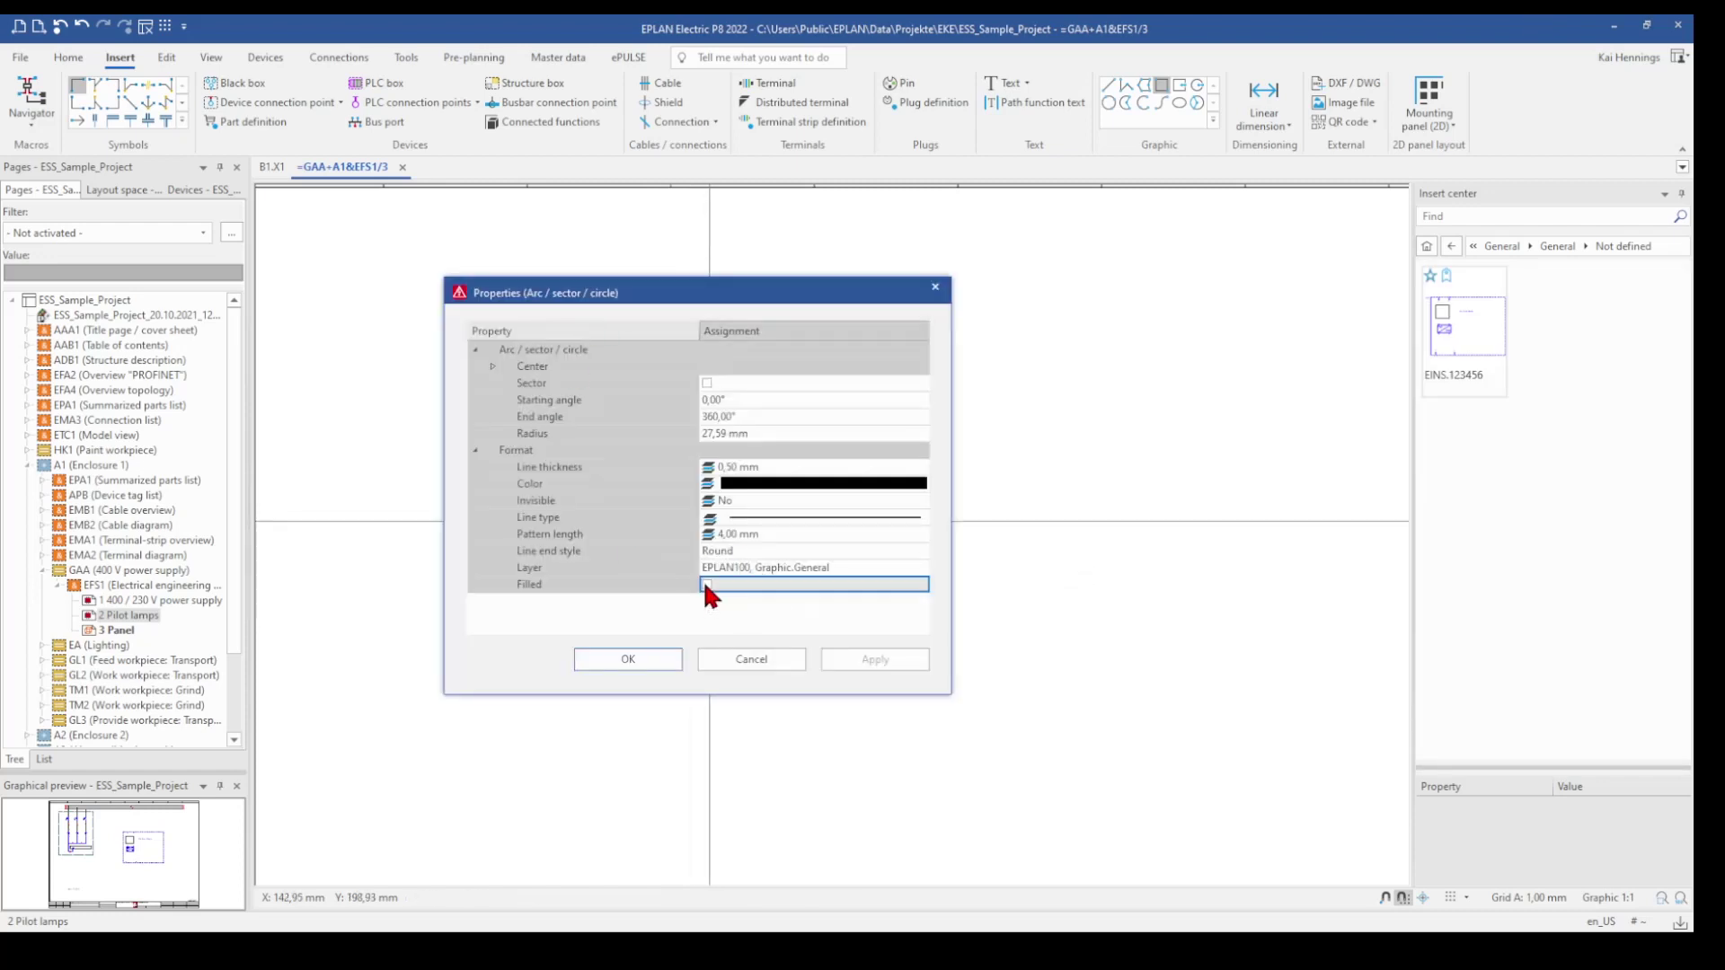
pyautogui.click(646, 661)
pyautogui.moveTo(639, 513); pyautogui.dragTo(671, 628)
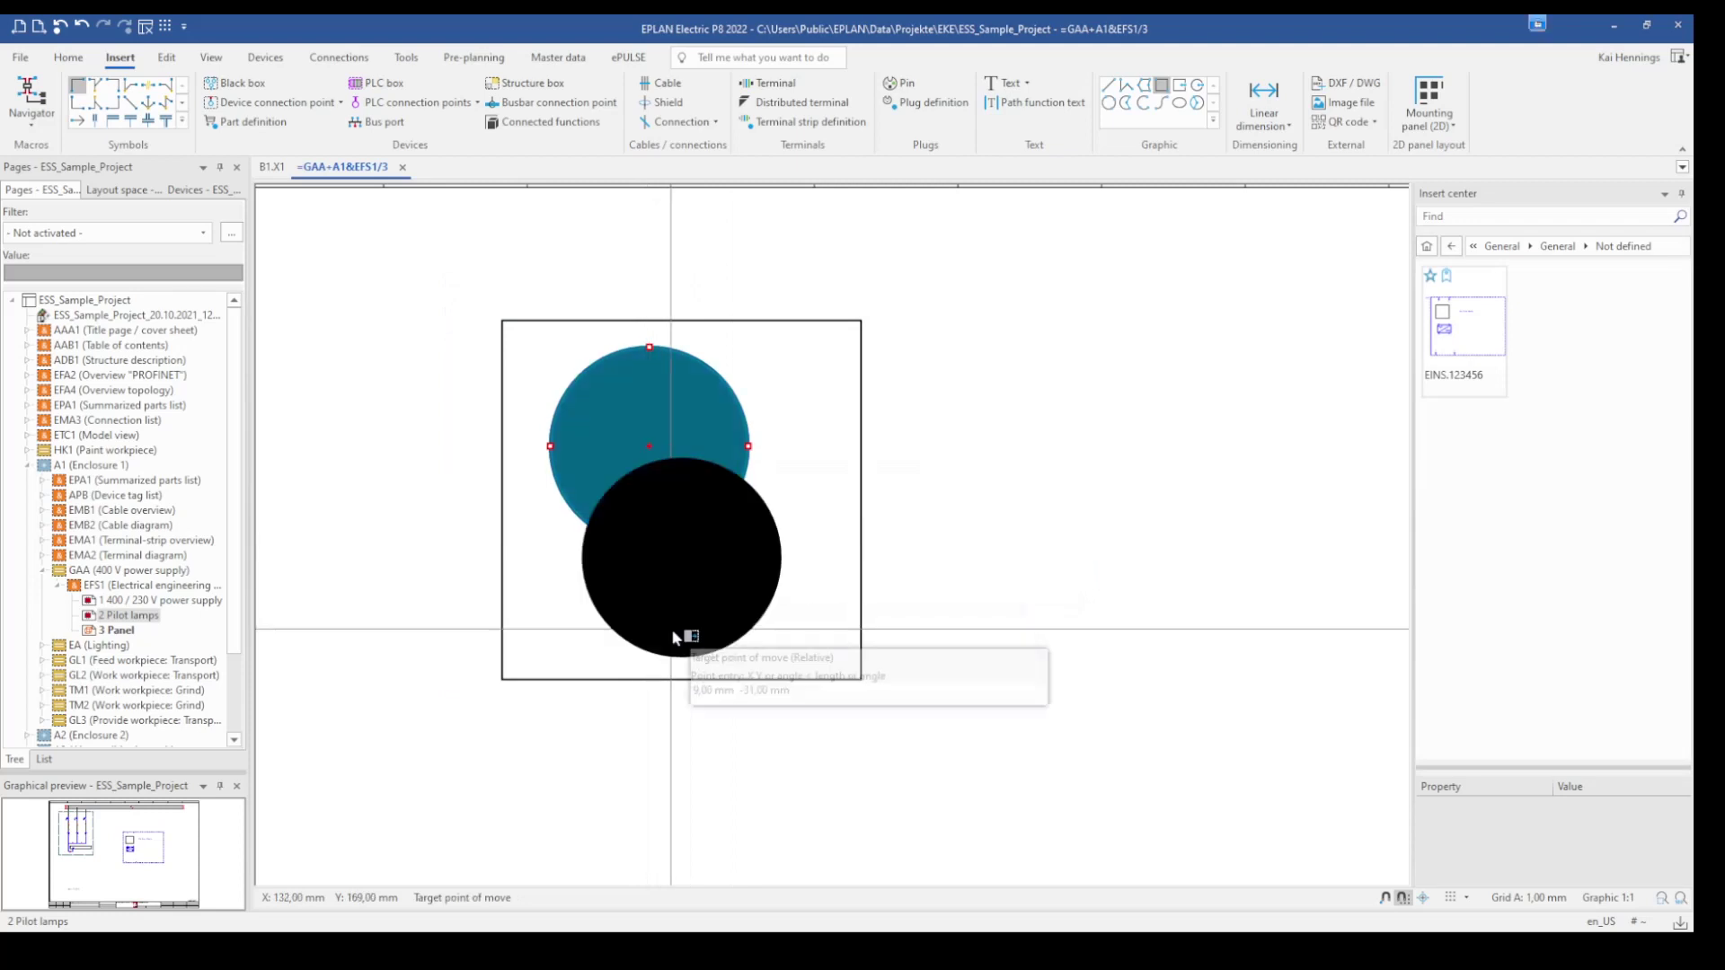
pyautogui.click(671, 628)
# Step: Format the "My First Macro" text with a font size of 7.00 mm and Basis center alignment
pyautogui.click(641, 363)
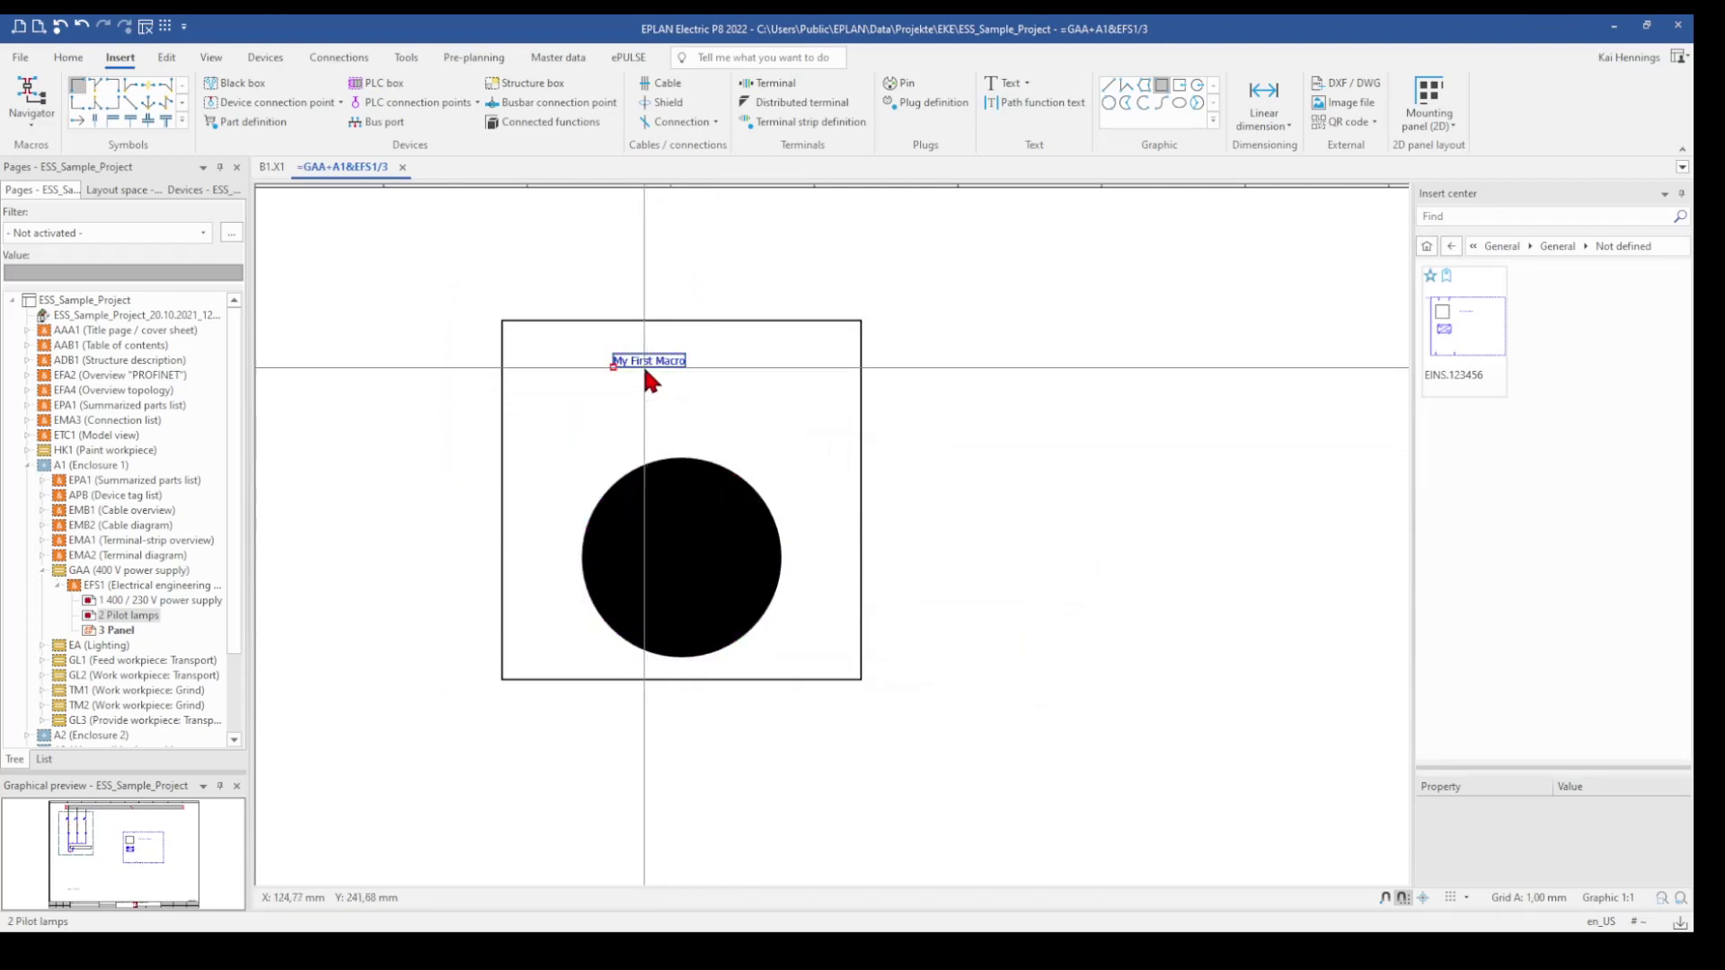
pyautogui.doubleClick(645, 370)
pyautogui.click(631, 305)
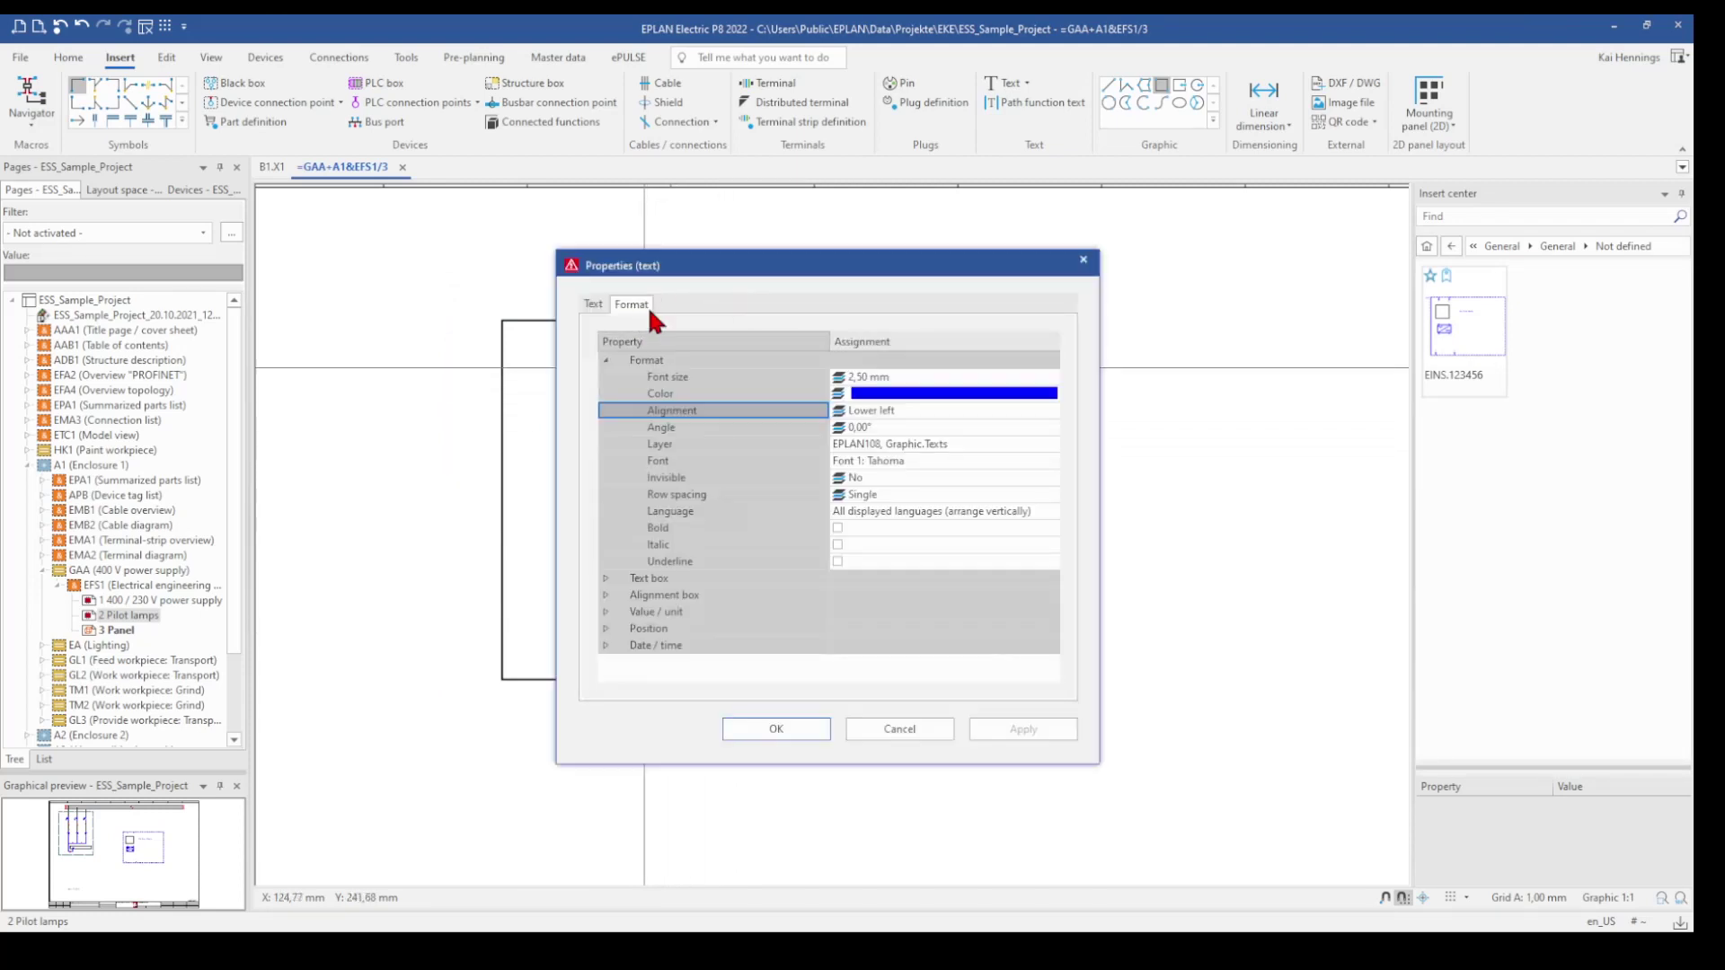
pyautogui.click(1051, 377)
pyautogui.click(1052, 377)
pyautogui.click(873, 519)
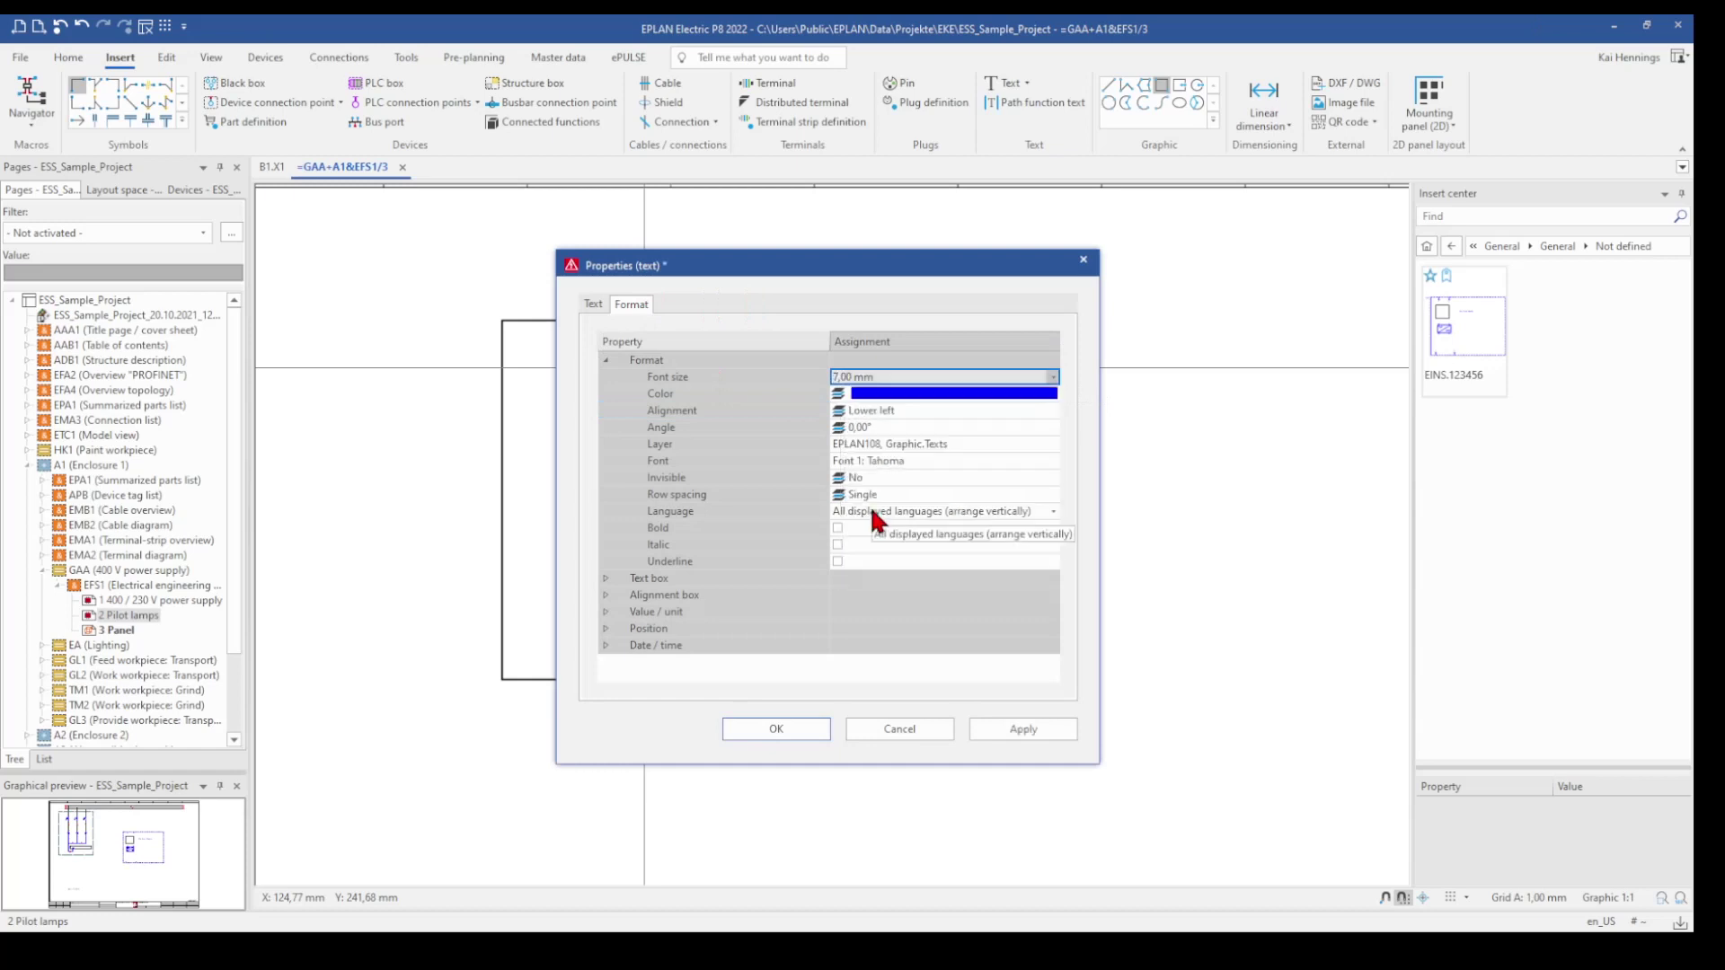
pyautogui.click(1053, 411)
pyautogui.click(1052, 410)
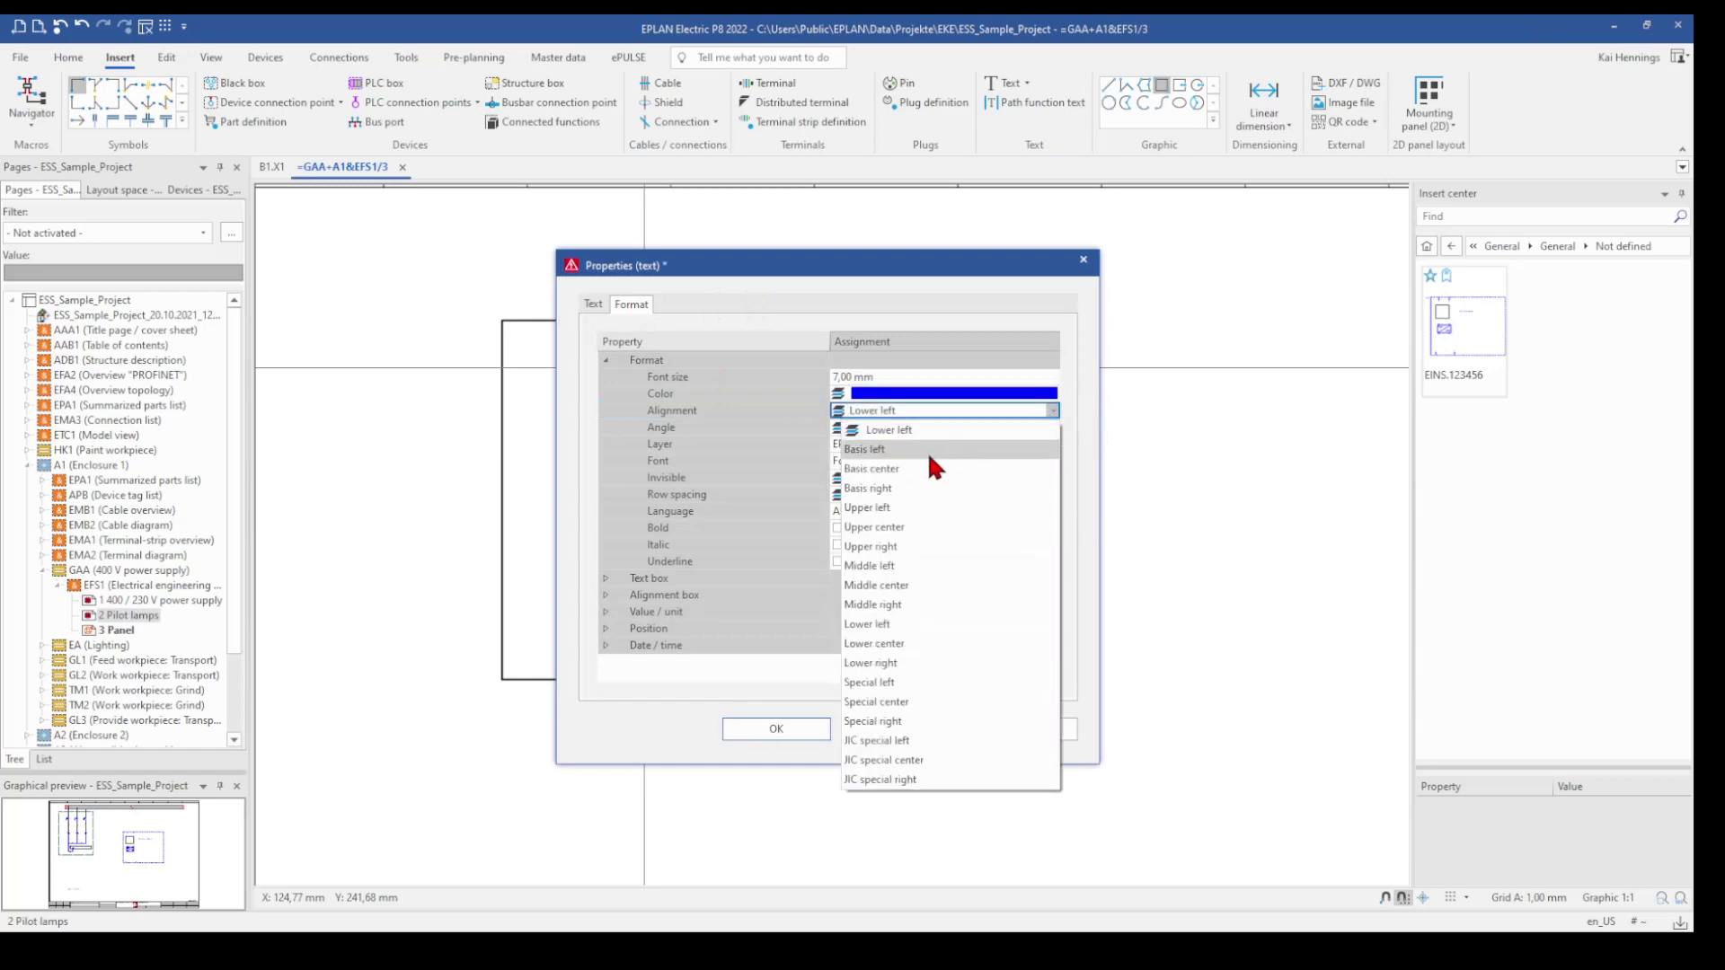
pyautogui.click(925, 468)
pyautogui.click(774, 728)
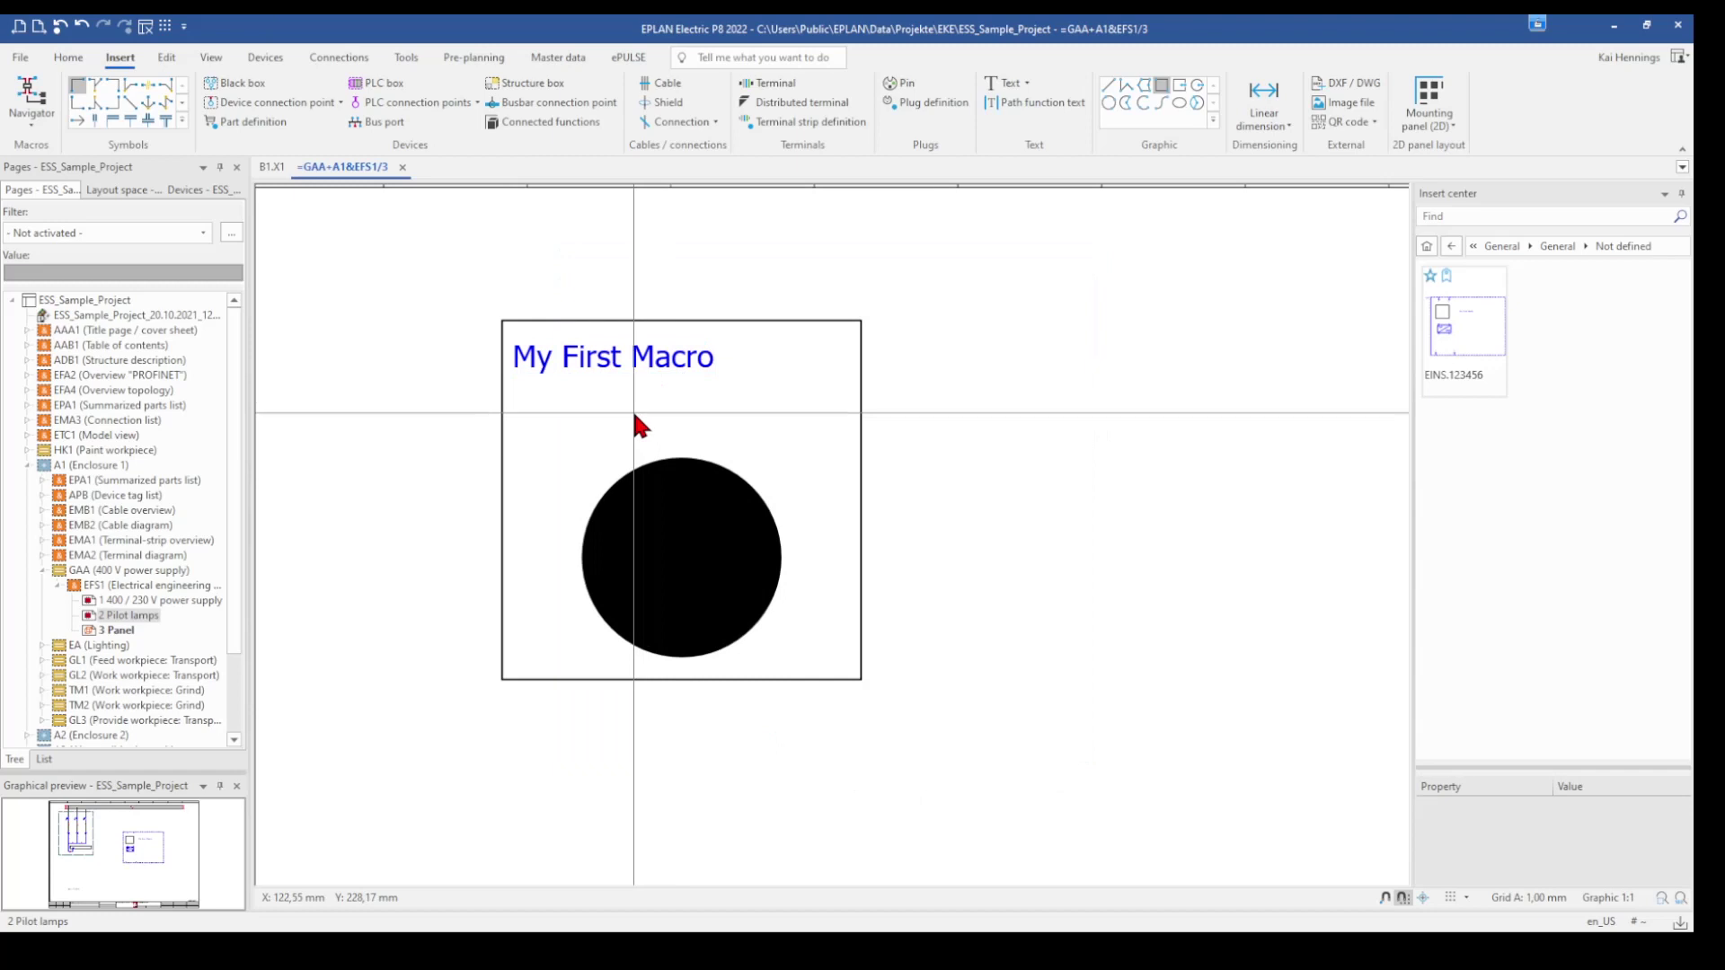
# Step: Move the "My First Macro" text so that it sits centred above the filled circle
pyautogui.click(616, 357)
pyautogui.moveTo(616, 358); pyautogui.dragTo(692, 422)
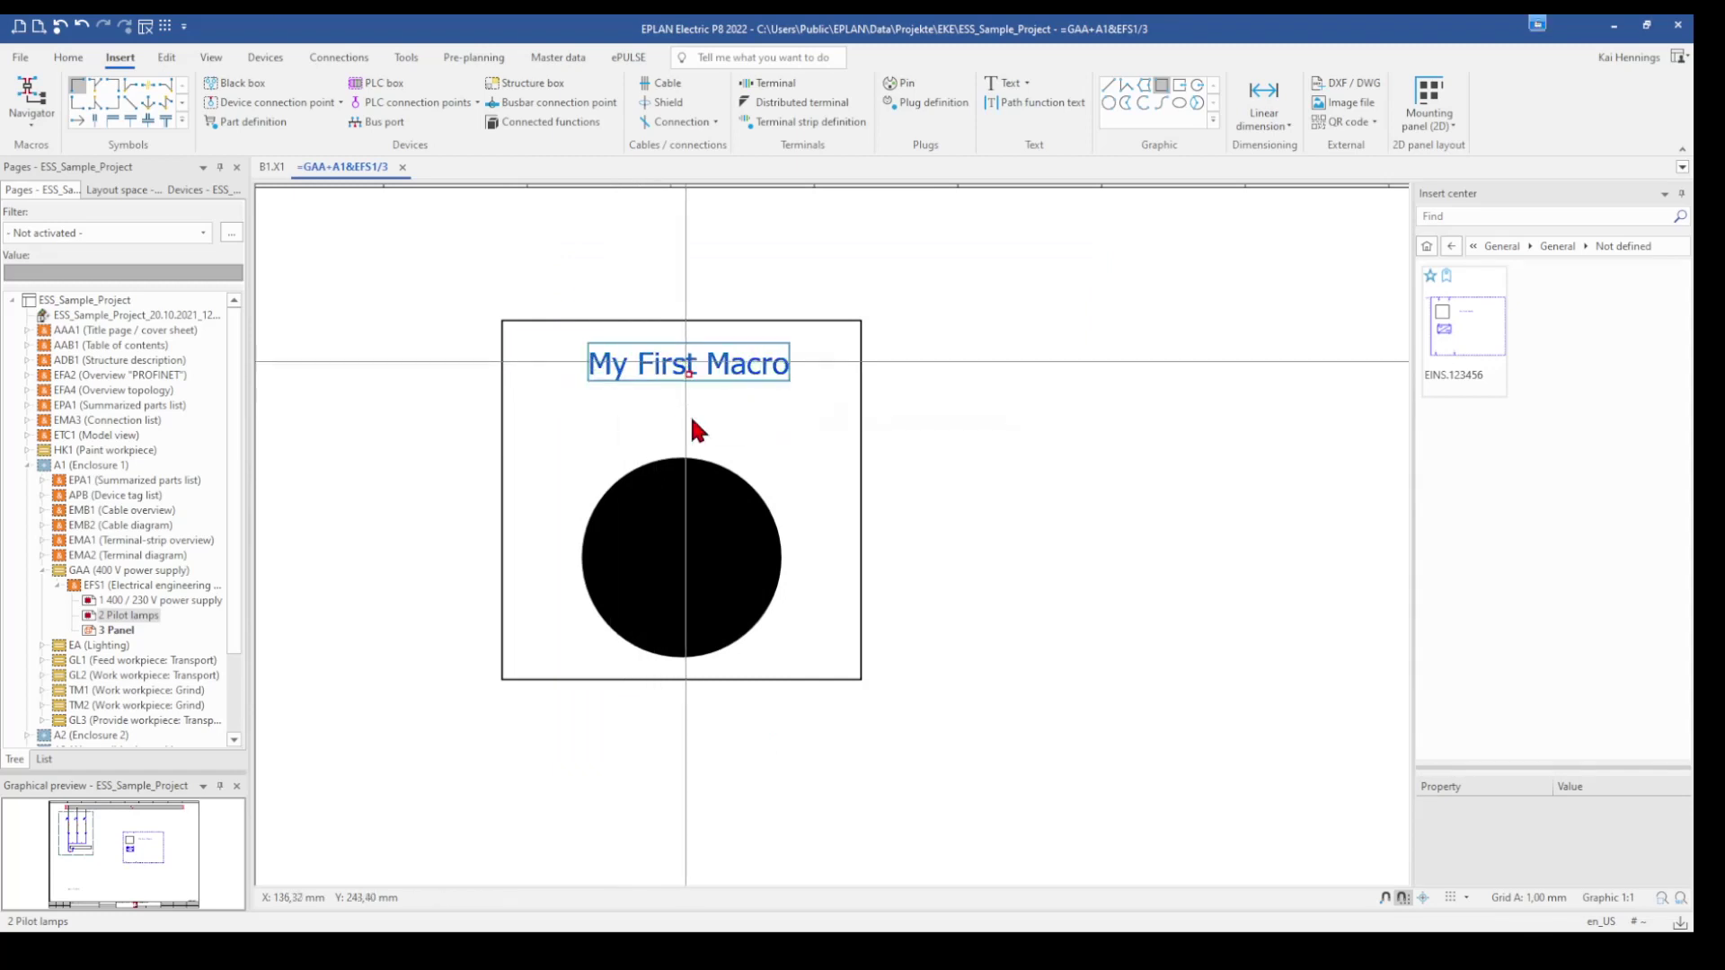
pyautogui.click(693, 421)
# Step: Select the rectangle, text and circle together and group them
pyautogui.scroll(-1, 703, 413)
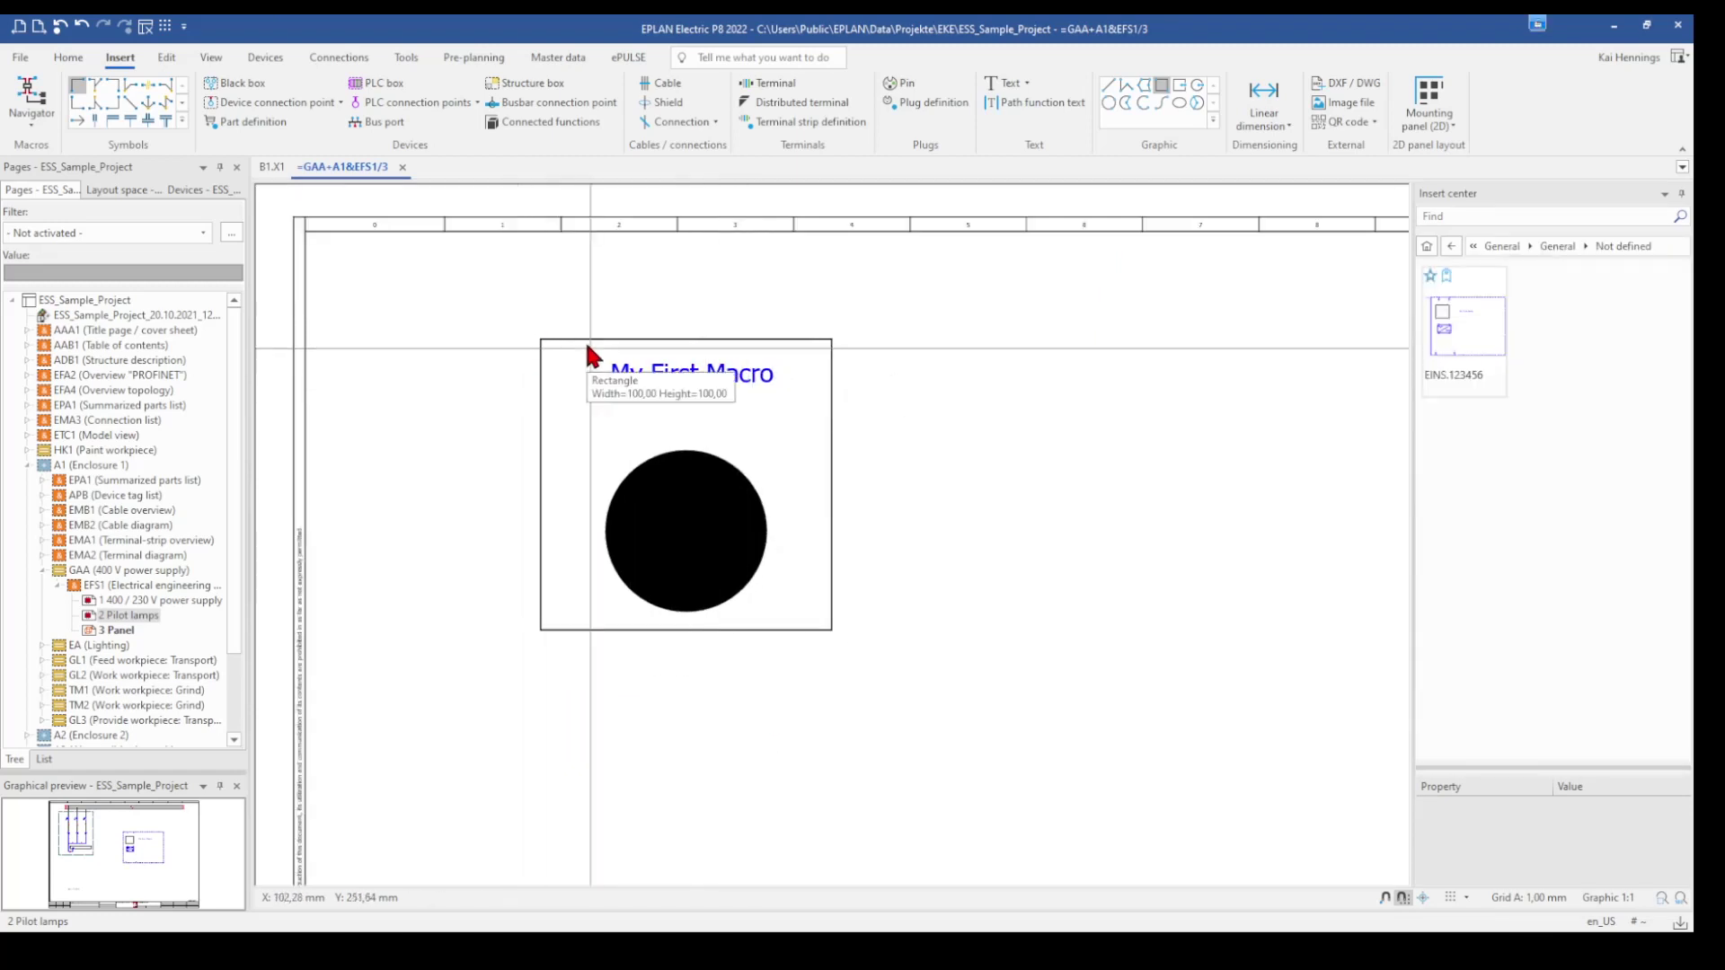
pyautogui.moveTo(509, 307); pyautogui.dragTo(966, 685)
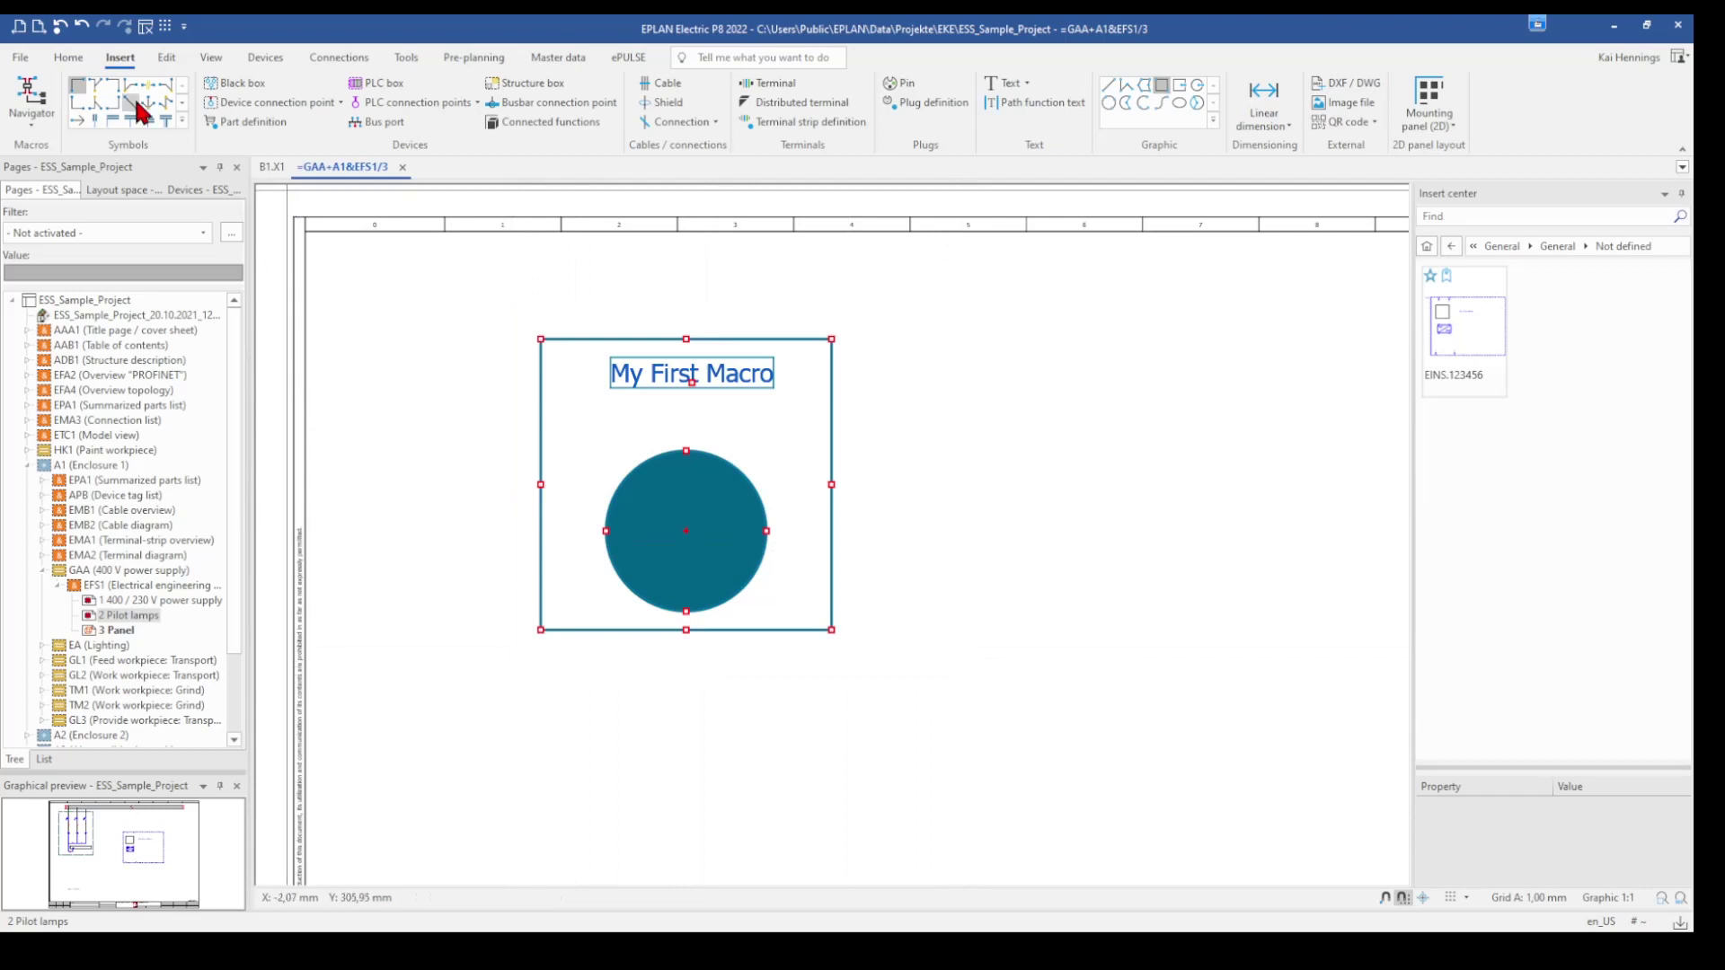
pyautogui.click(165, 59)
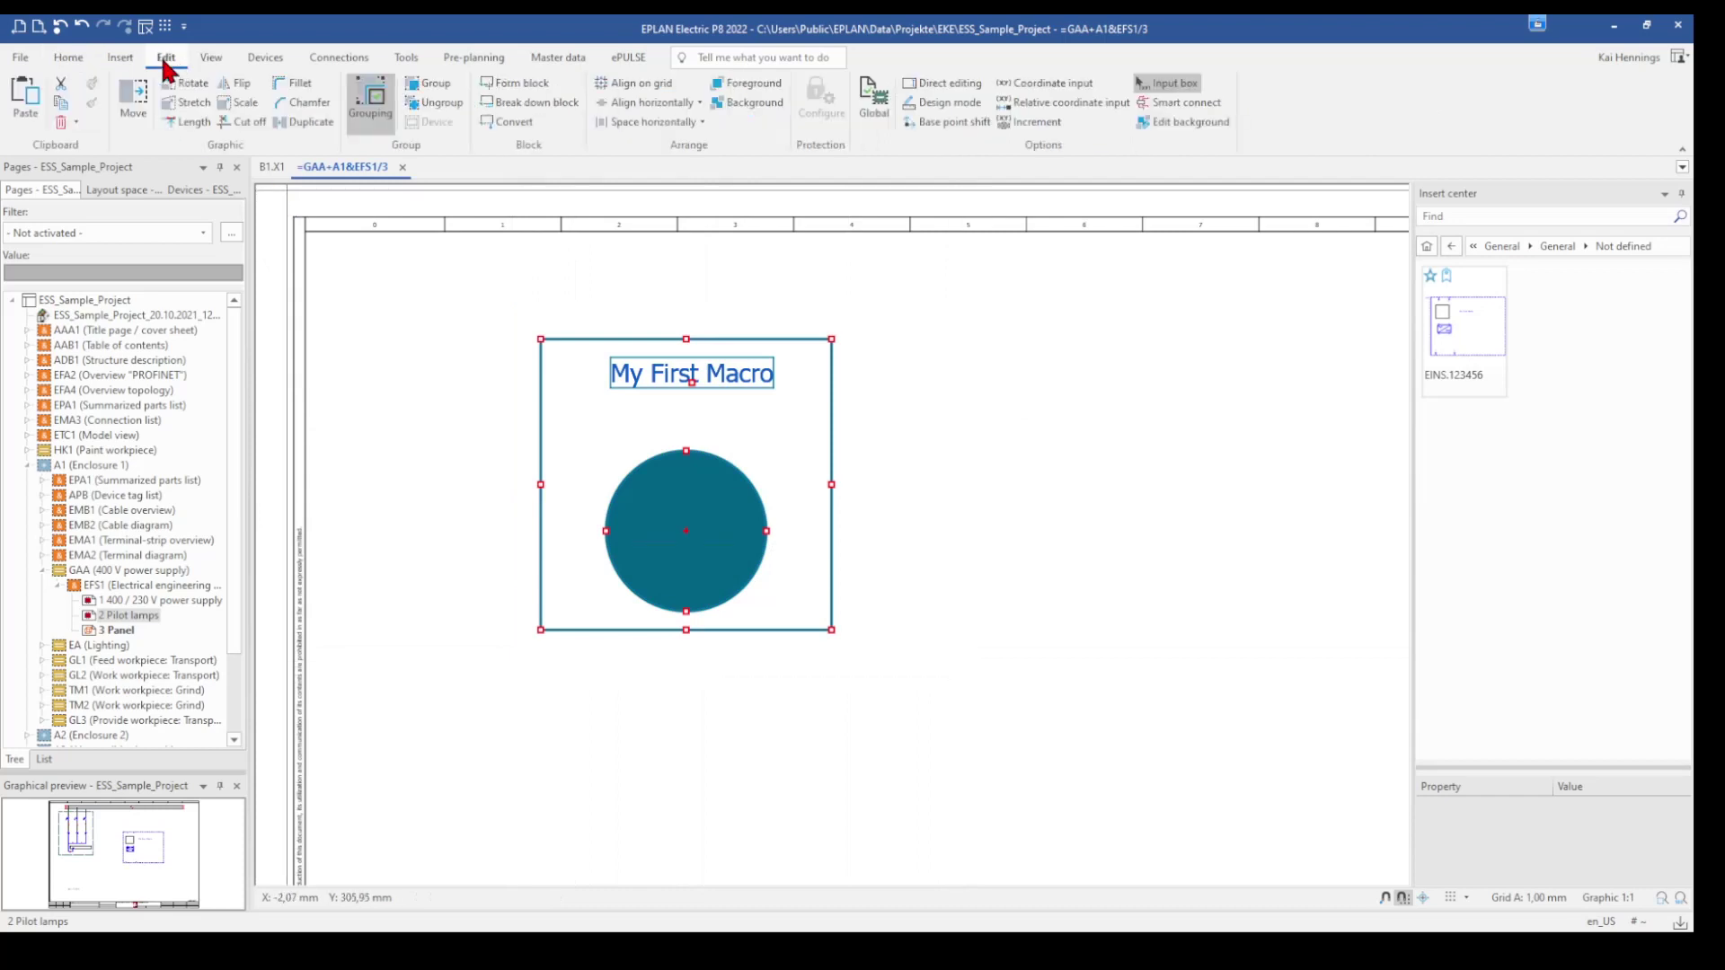
pyautogui.click(429, 86)
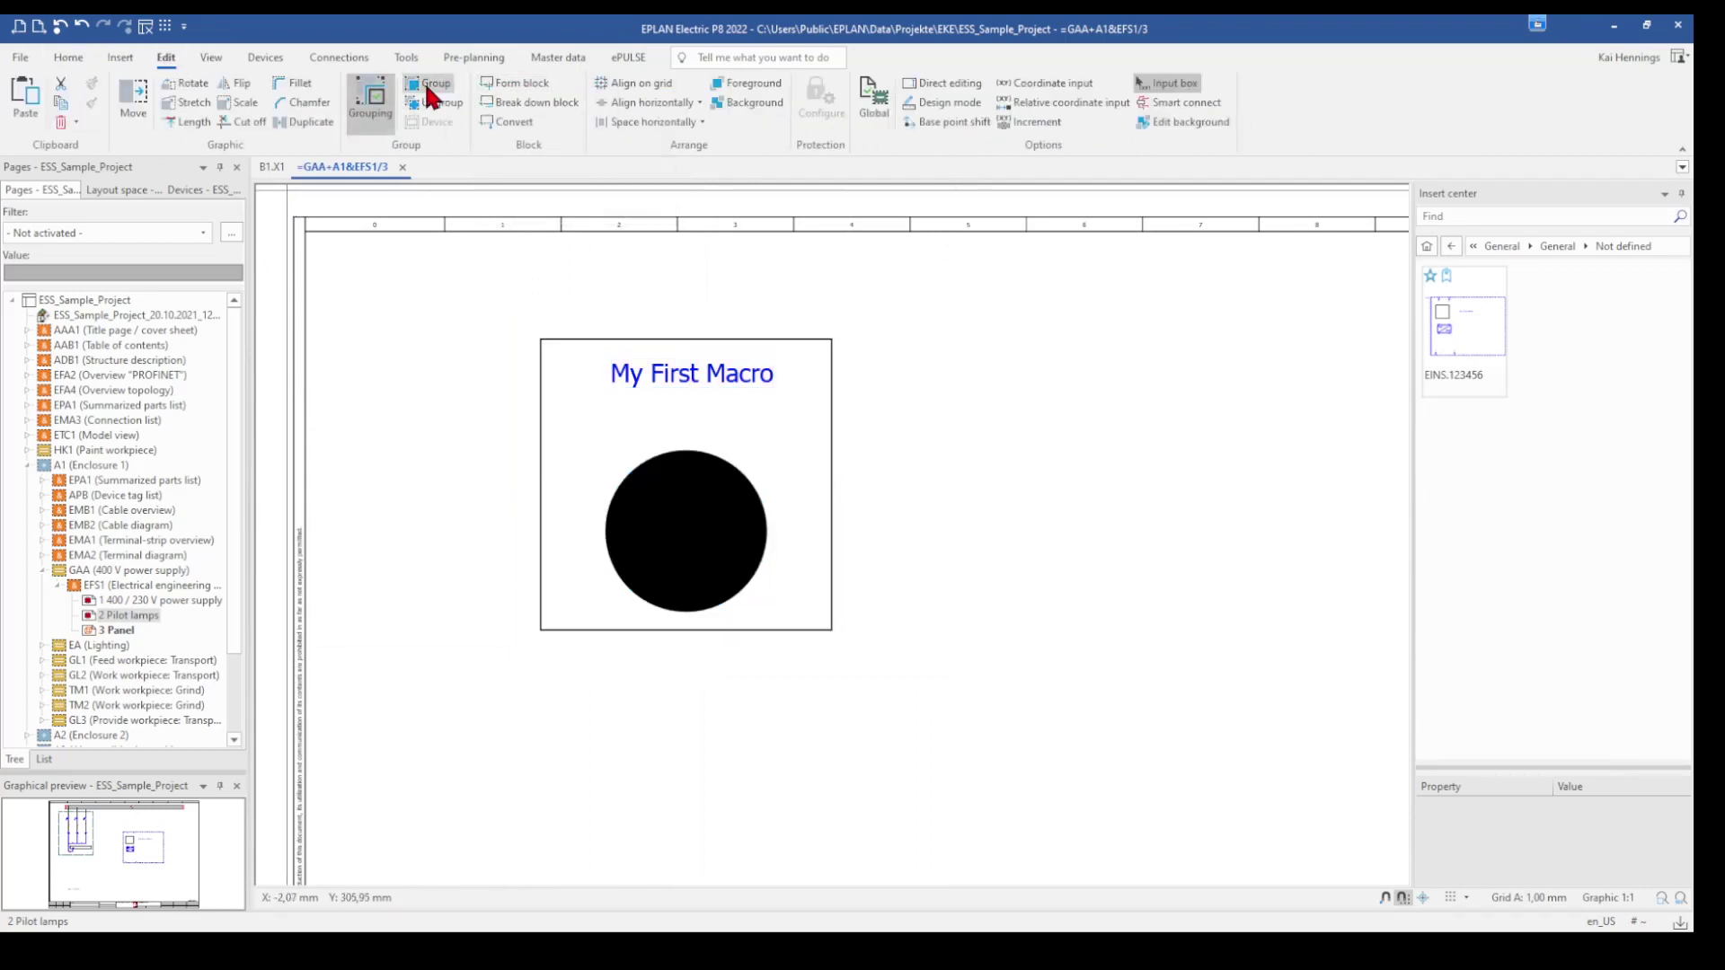
# Step: Move the grouped macro graphic slightly straight down on the page
pyautogui.click(697, 523)
pyautogui.moveTo(755, 542); pyautogui.dragTo(716, 525)
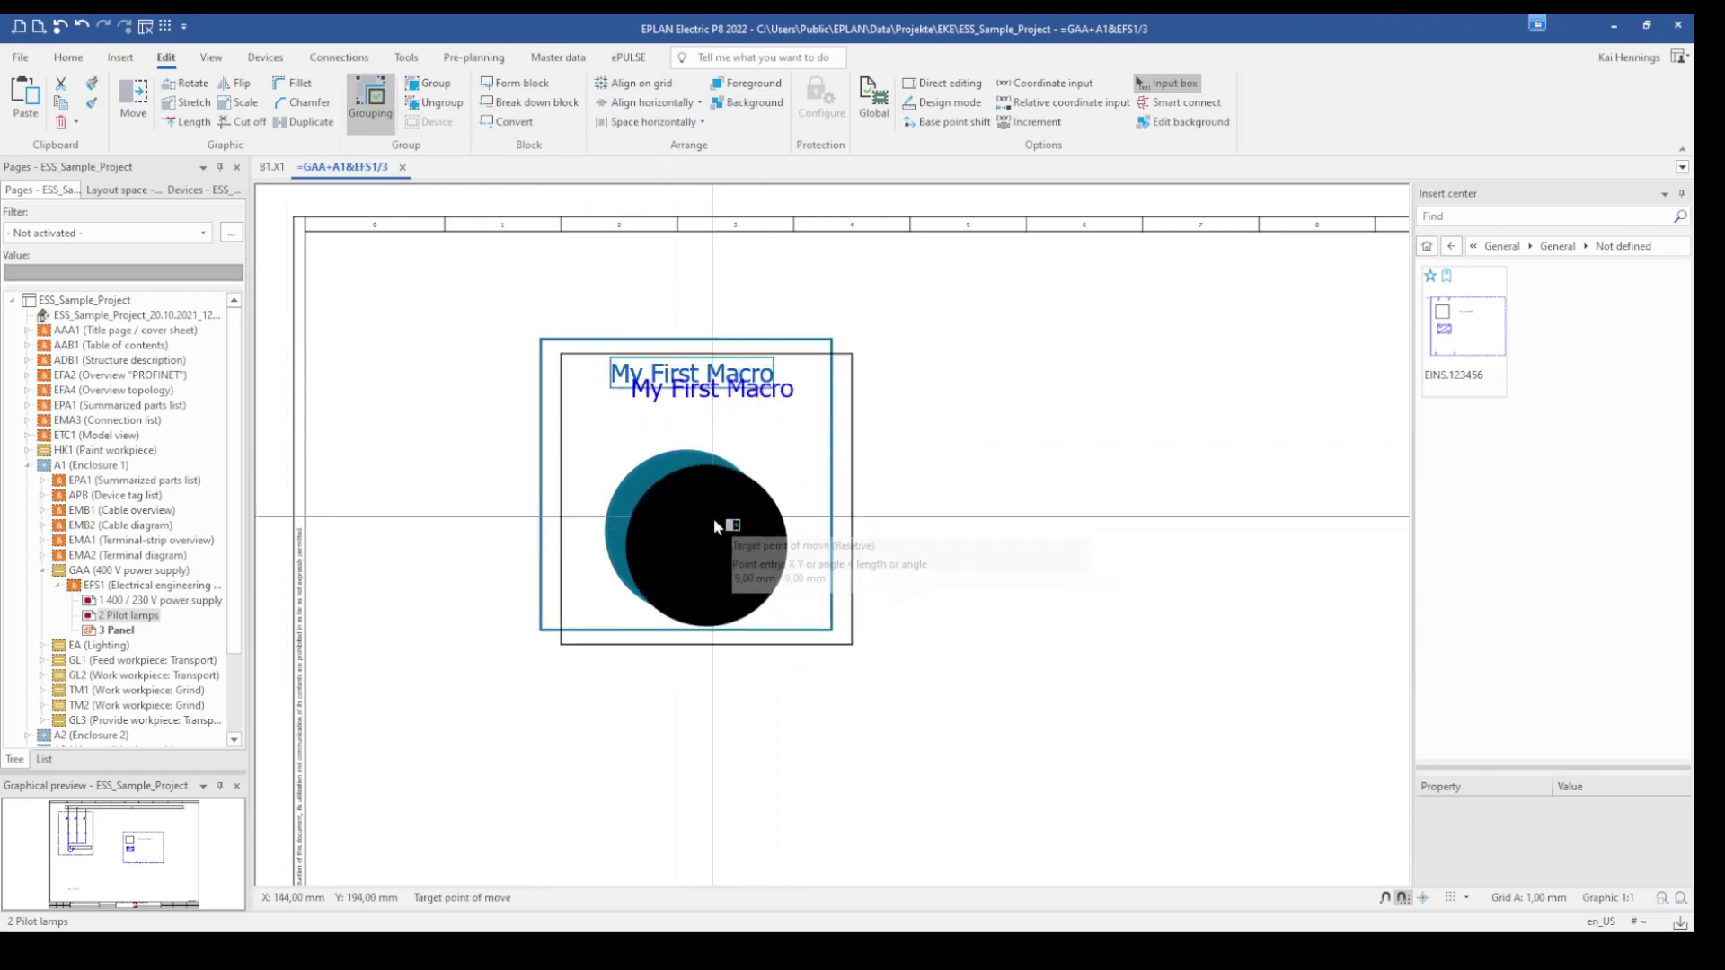
pyautogui.click(695, 542)
# Step: Save the grouped graphic as a window macro in MyMacro.ema with representation type Panel layout, Variant A
pyautogui.click(704, 558)
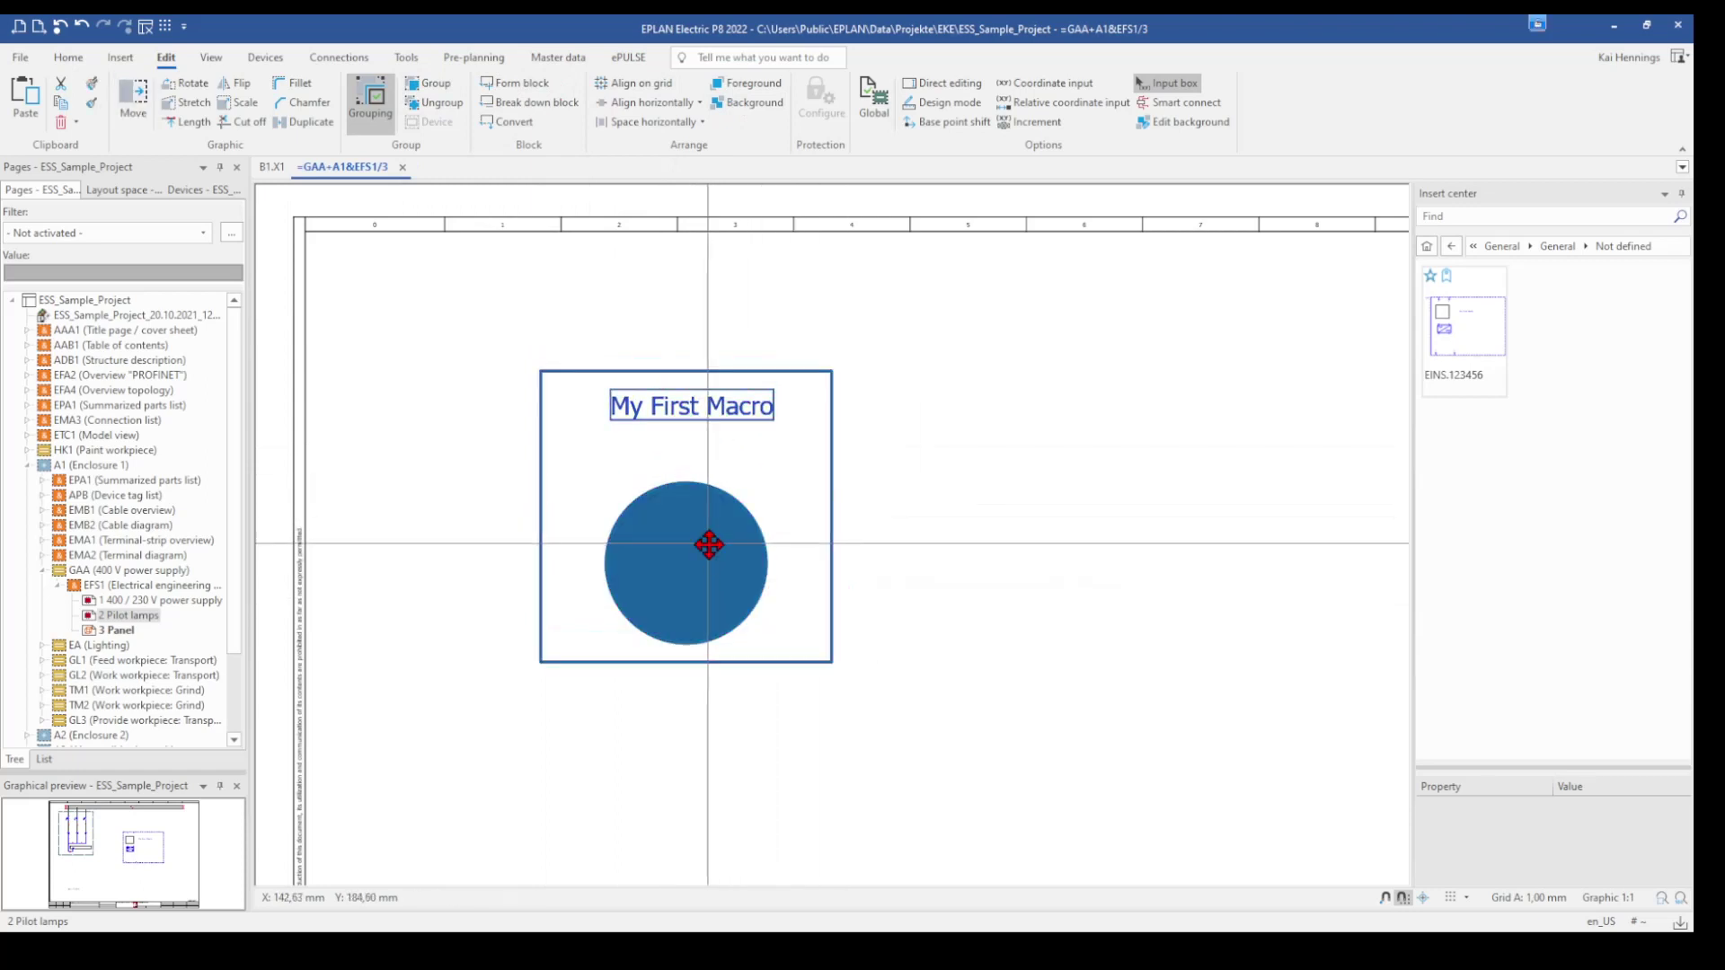
pyautogui.rightClick(708, 545)
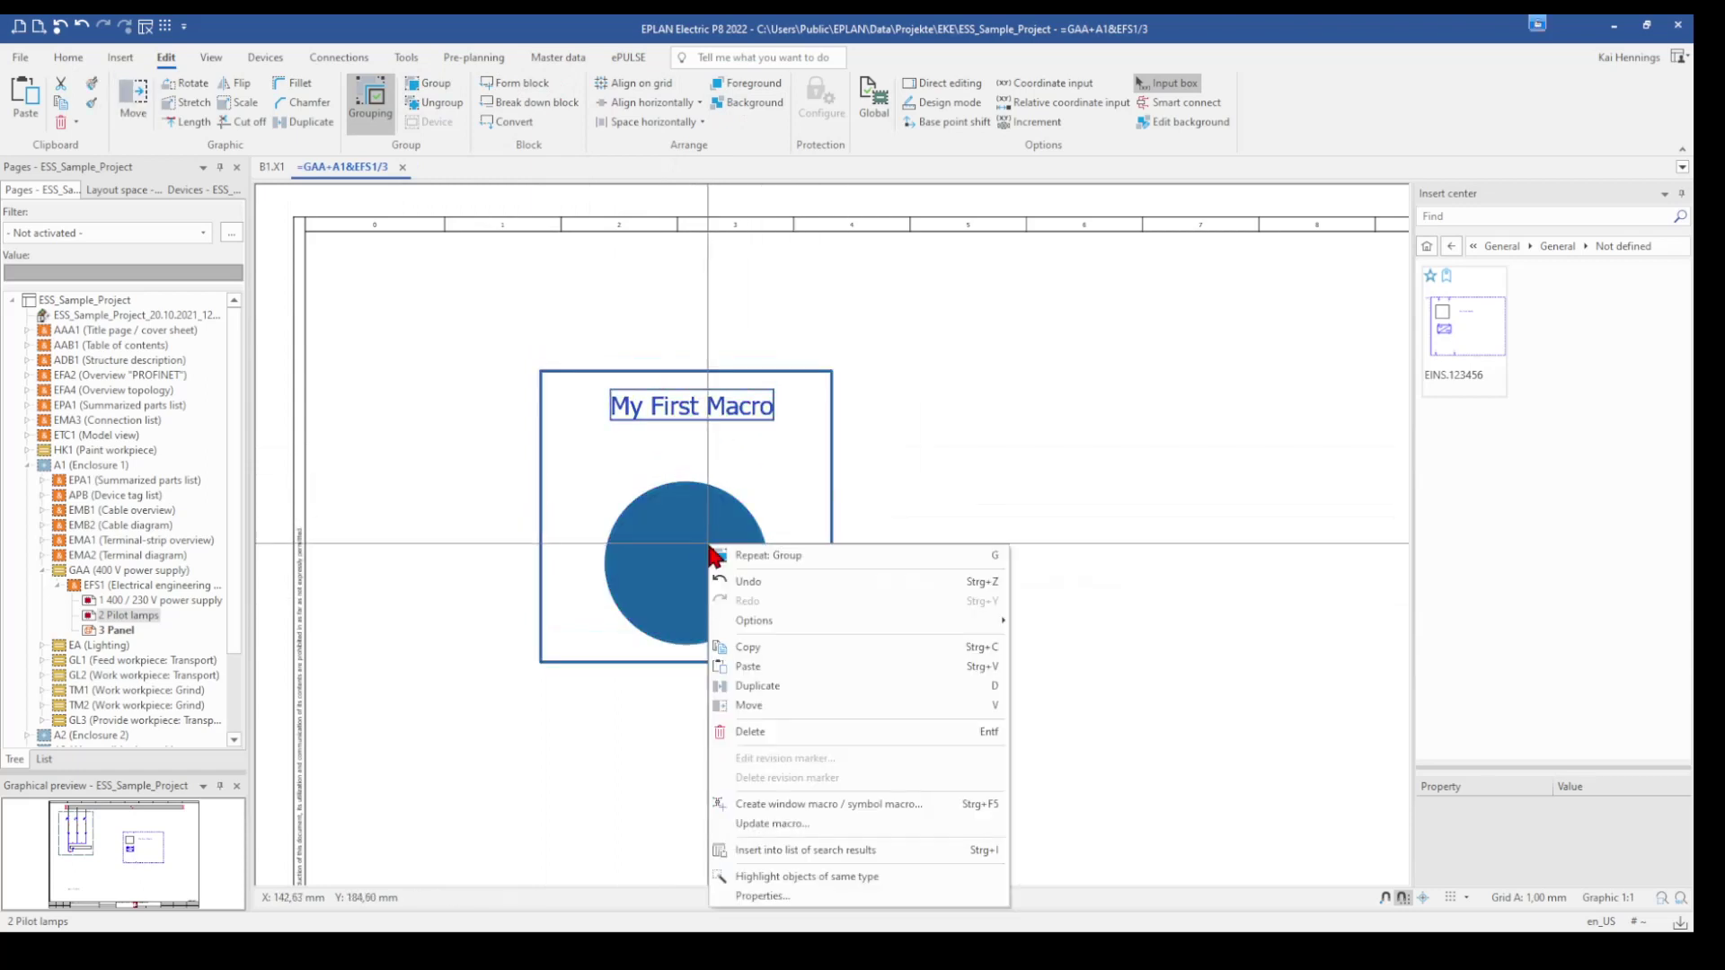
pyautogui.click(763, 804)
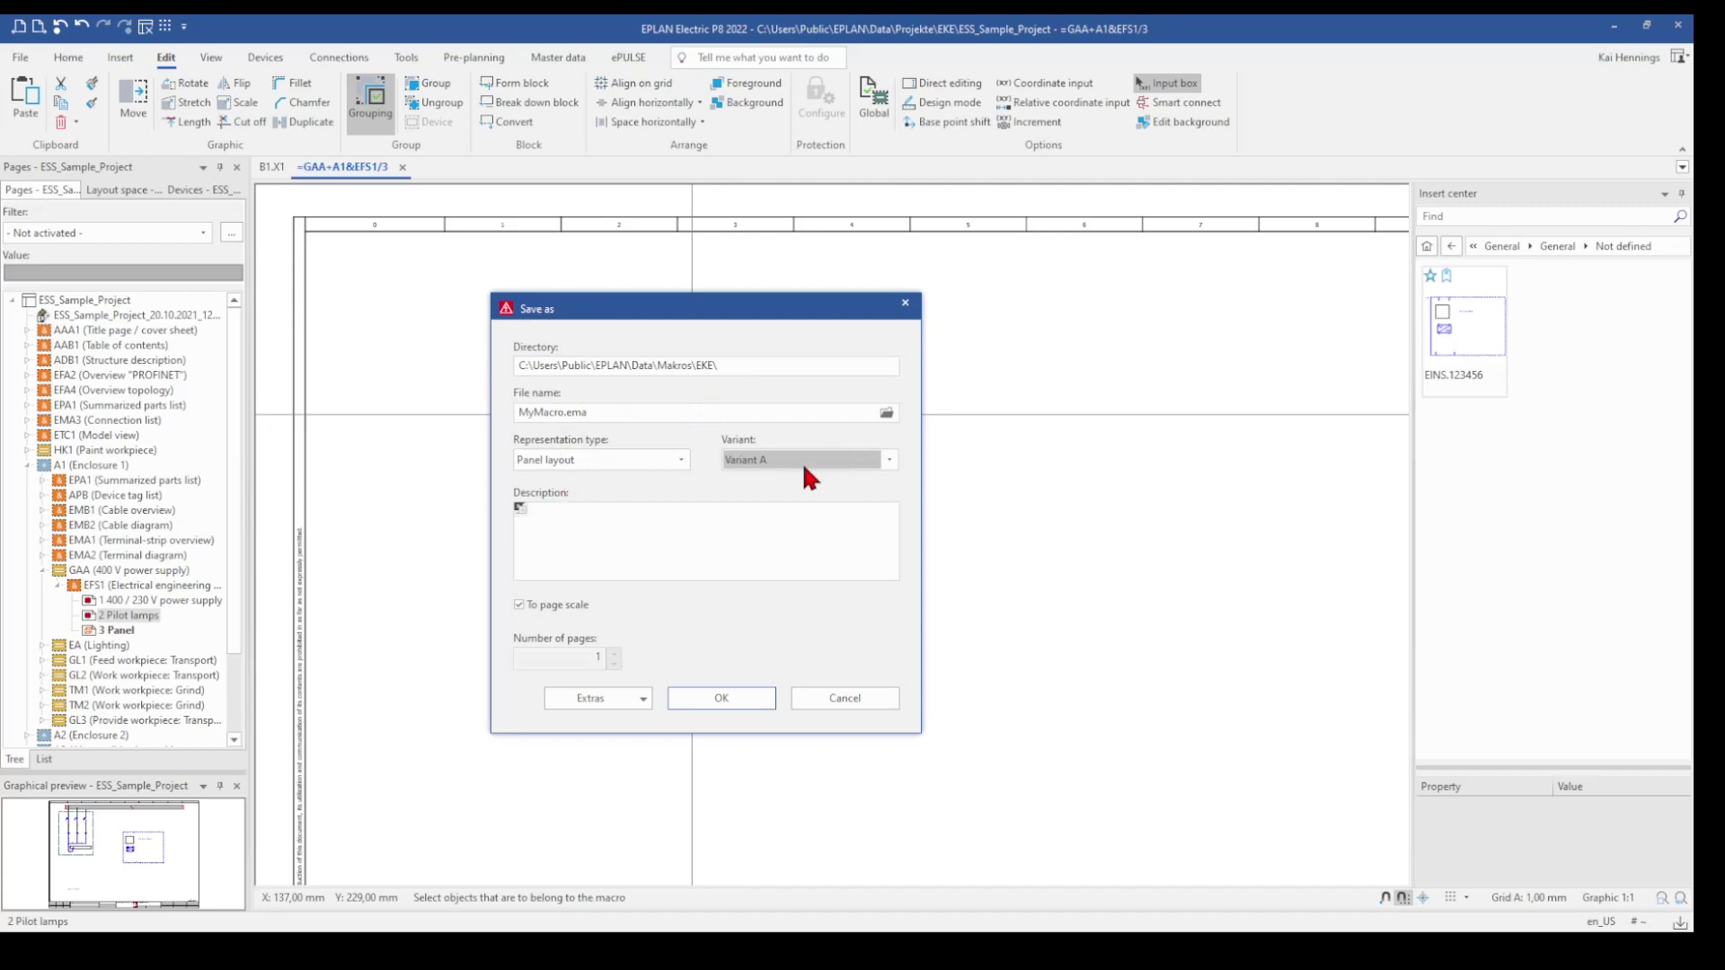
pyautogui.click(706, 704)
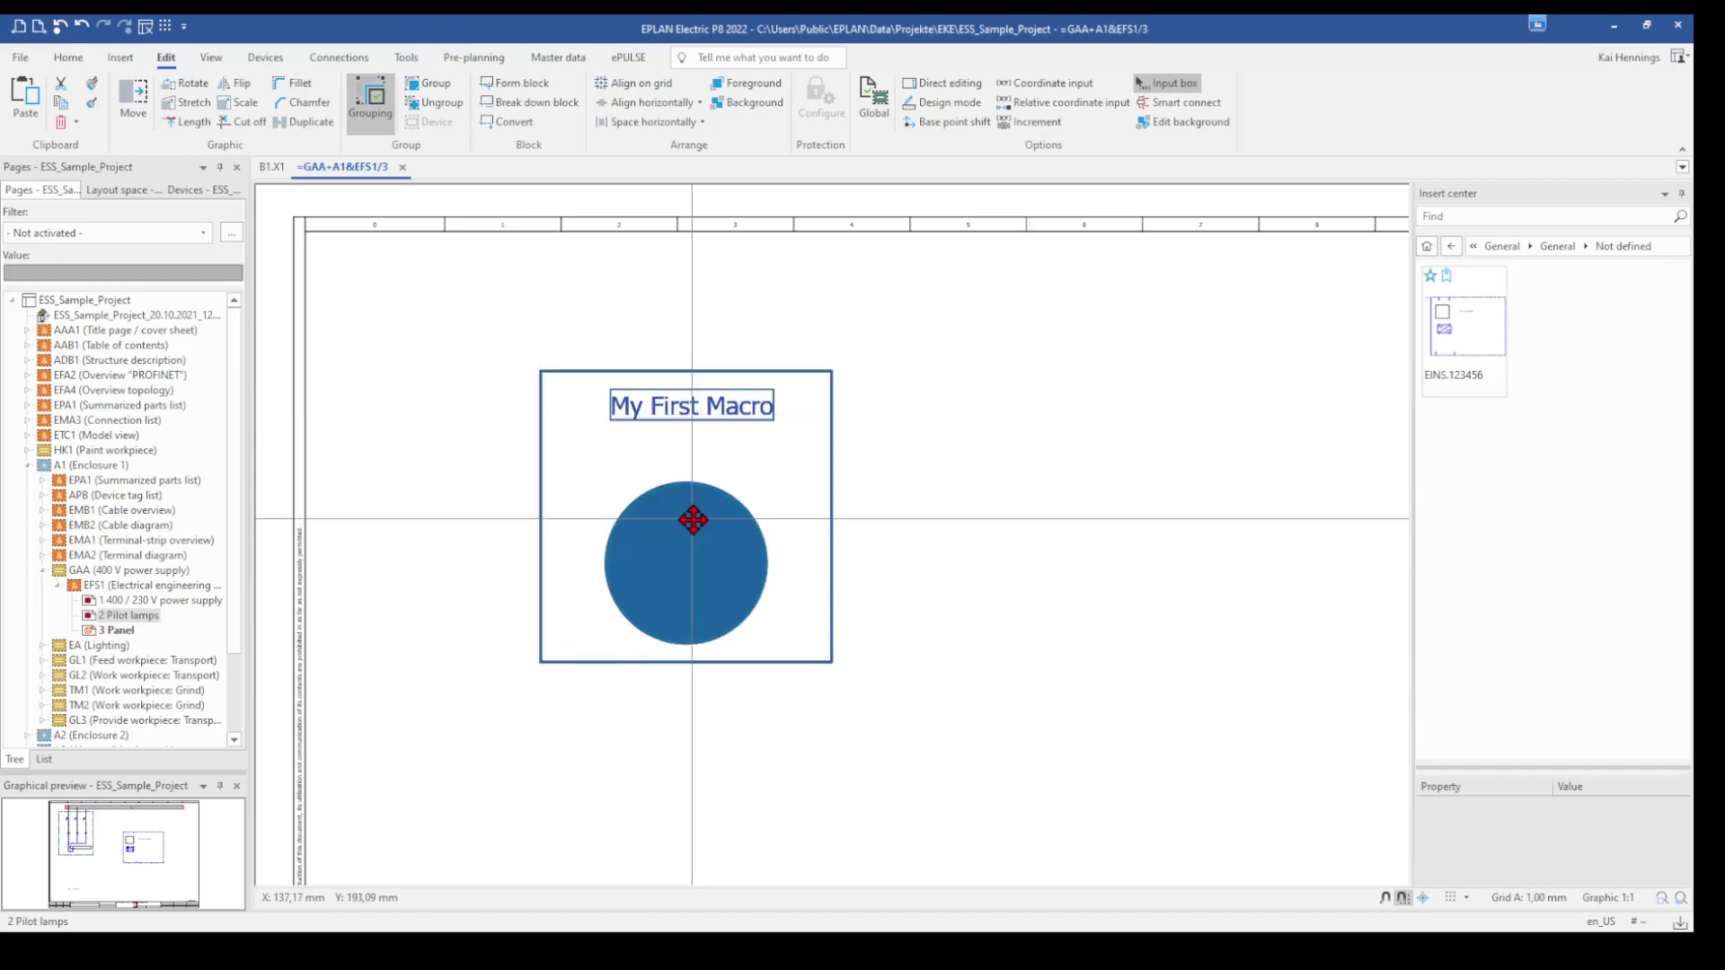
pyautogui.click(918, 474)
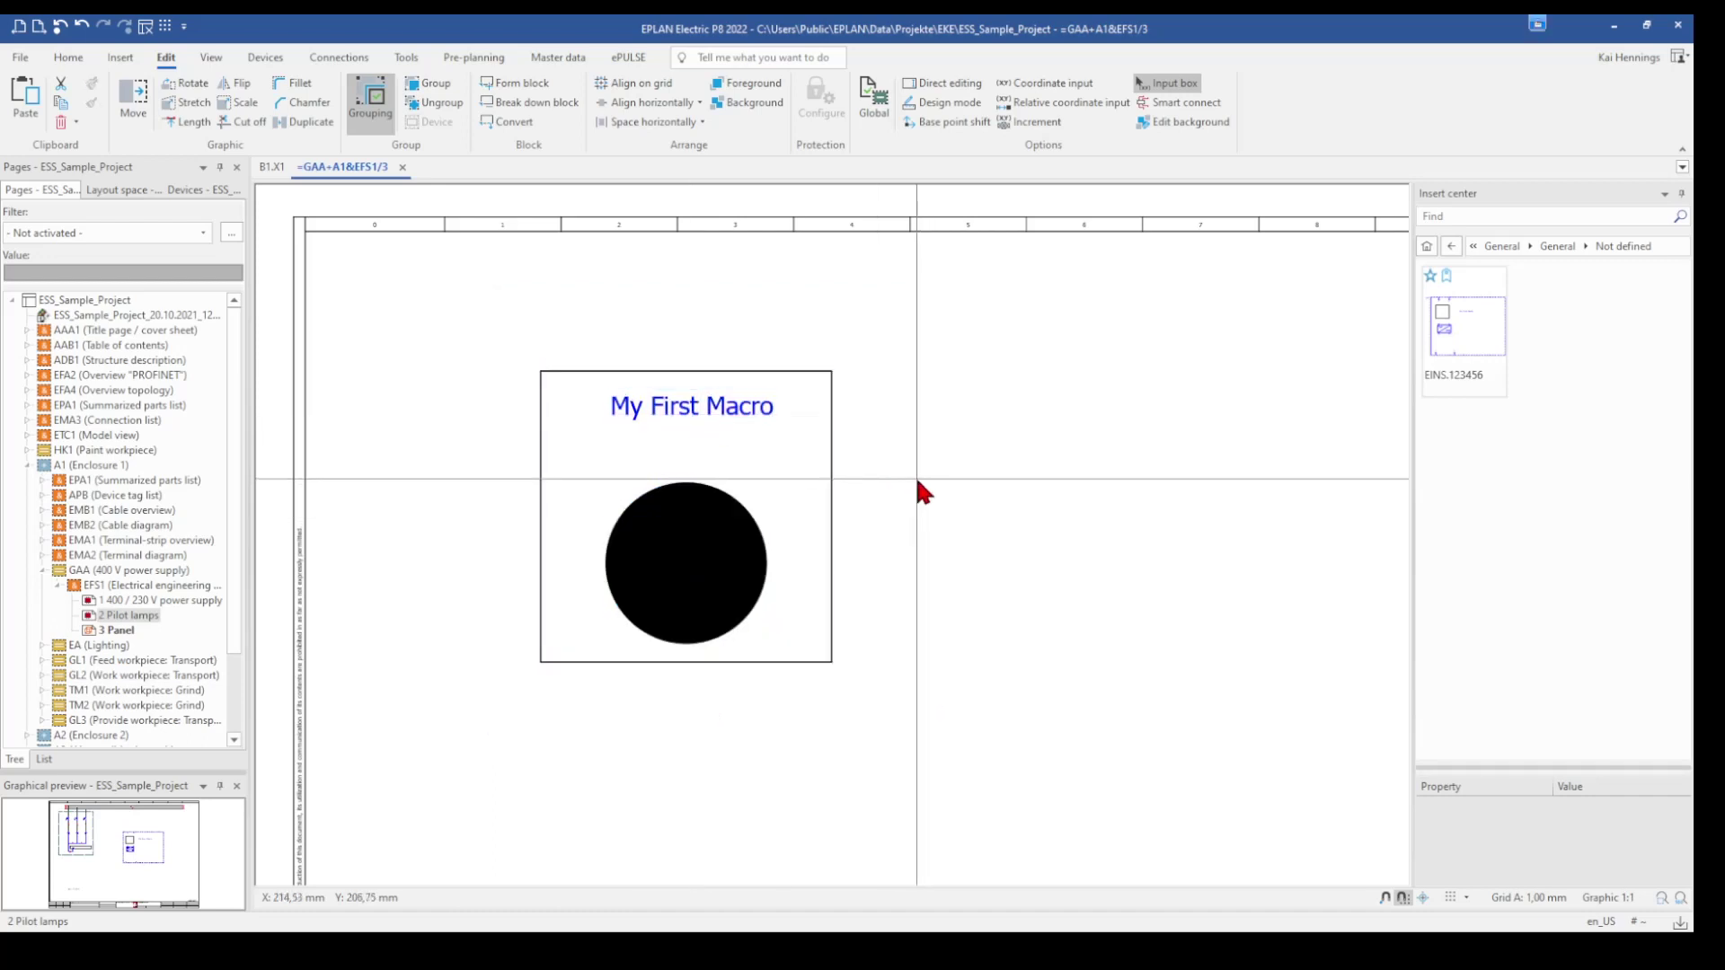
# Step: Examine the updated macro preview of part EINS.123456 in the insert center
pyautogui.click(1554, 245)
pyautogui.click(1455, 278)
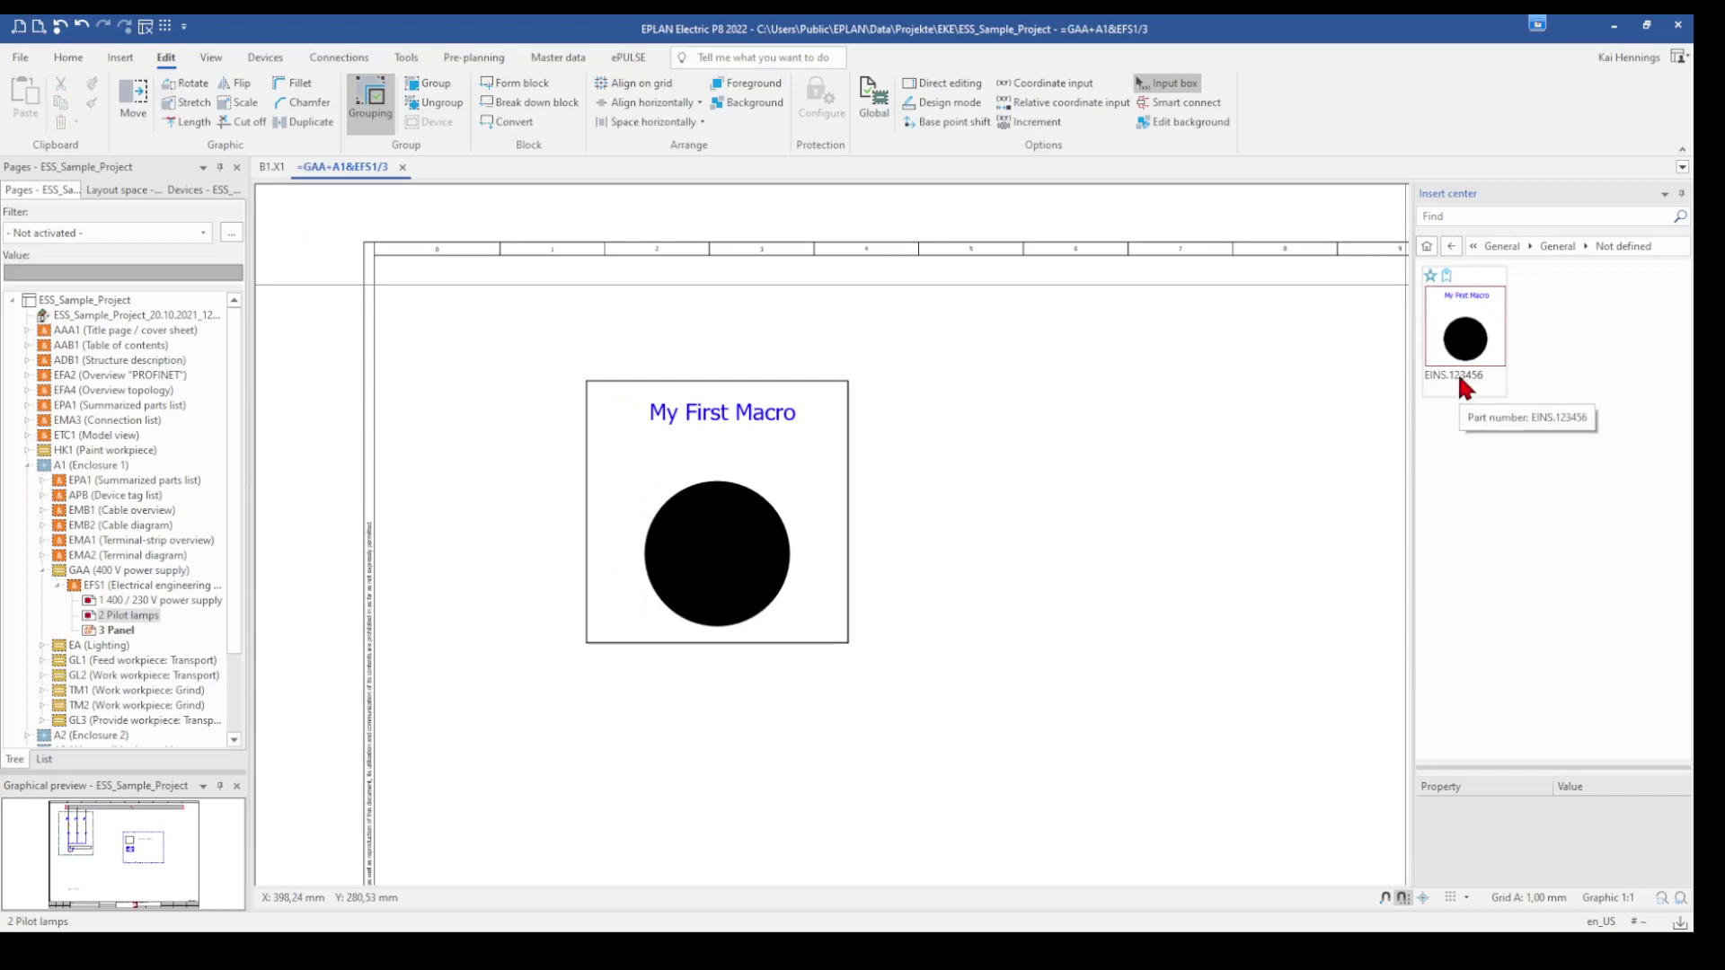
pyautogui.click(1473, 335)
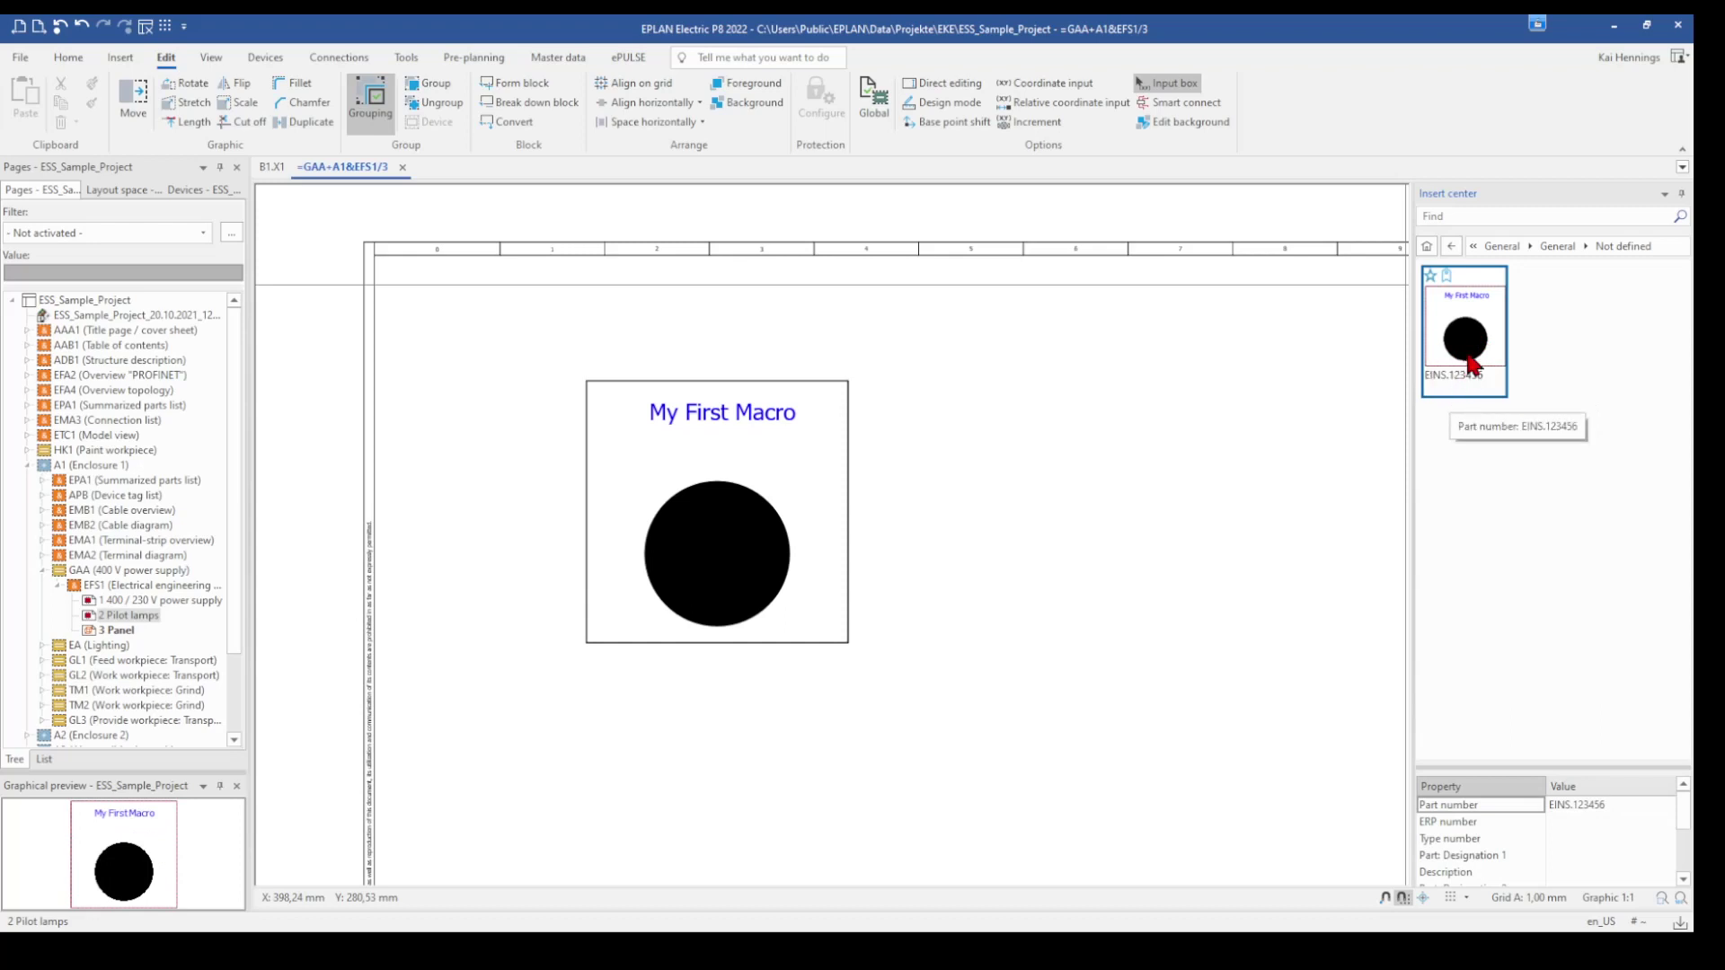
# Step: Insert a mounting panel about 137 mm wide and 139 mm high beside the grouped graphic and accept its properties
pyautogui.scroll(-2, 1089, 435)
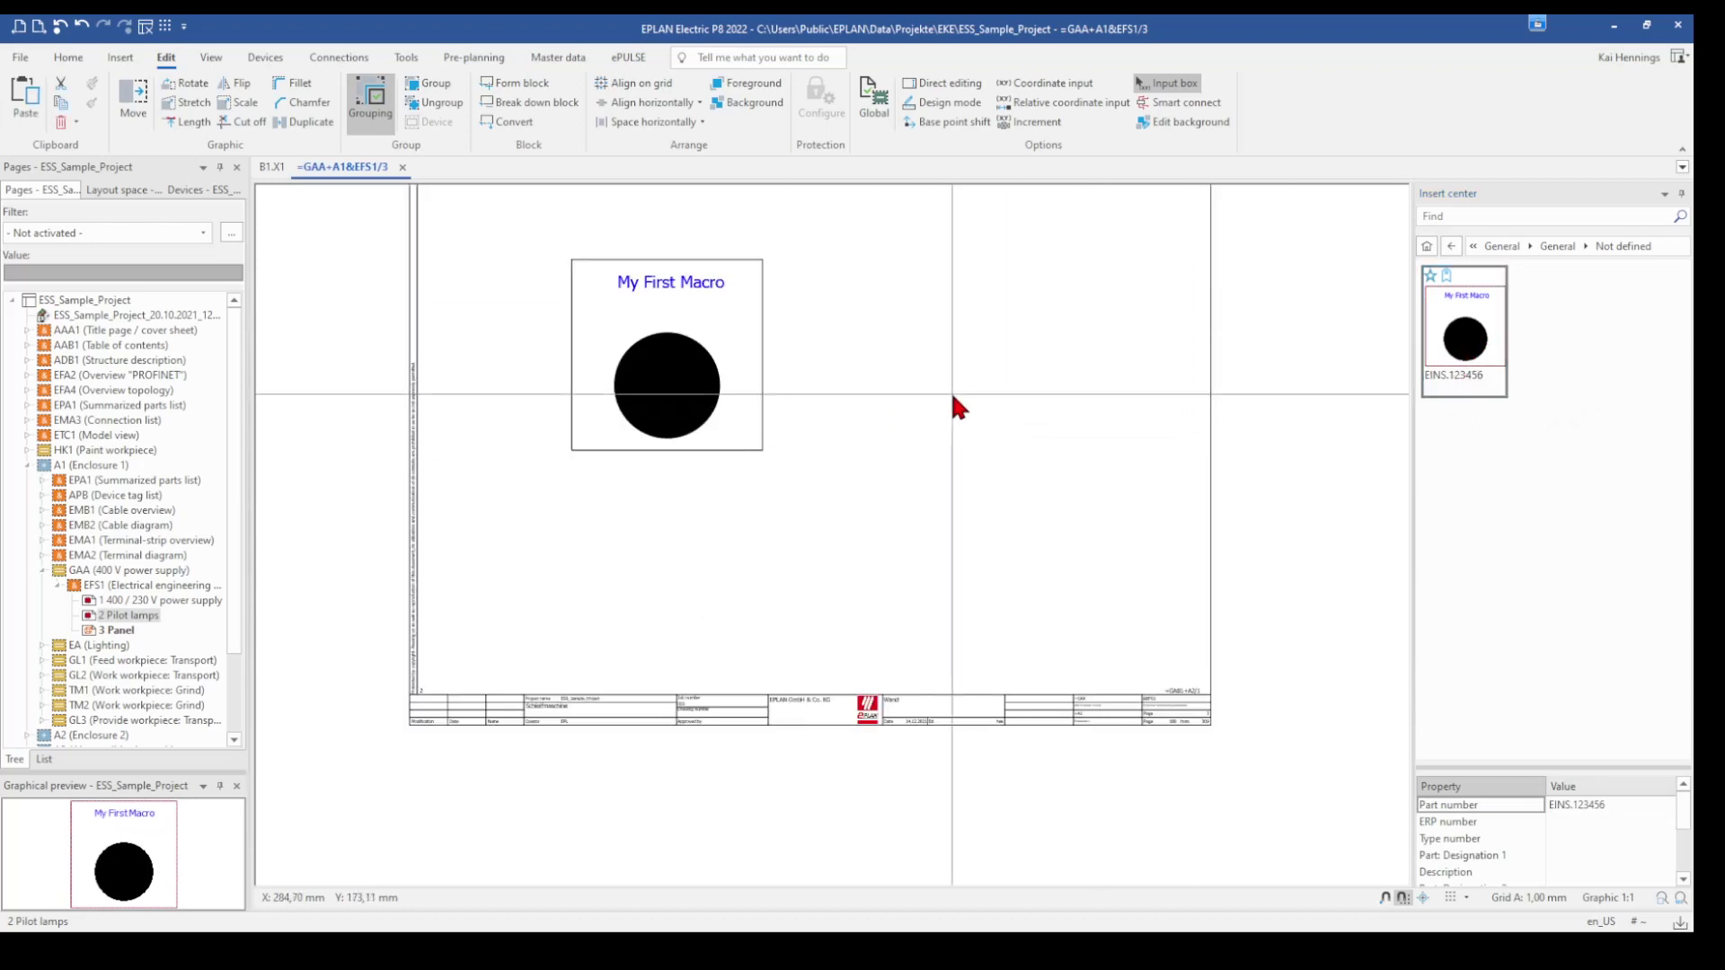
pyautogui.click(133, 58)
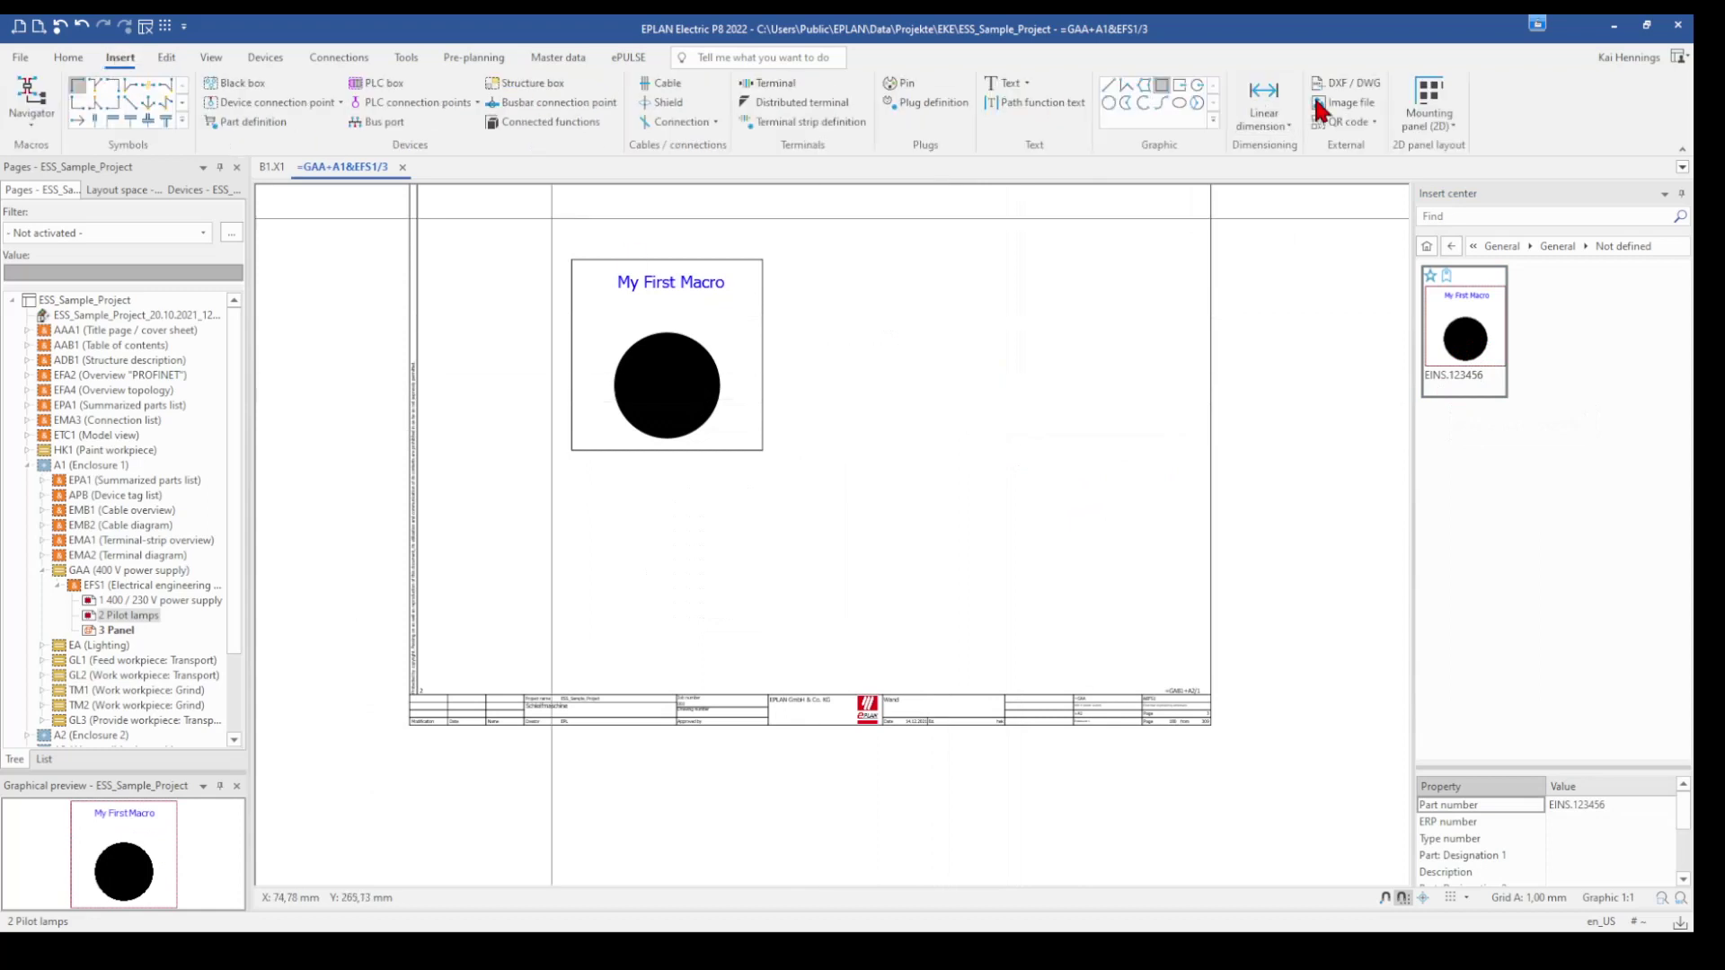
pyautogui.click(1445, 95)
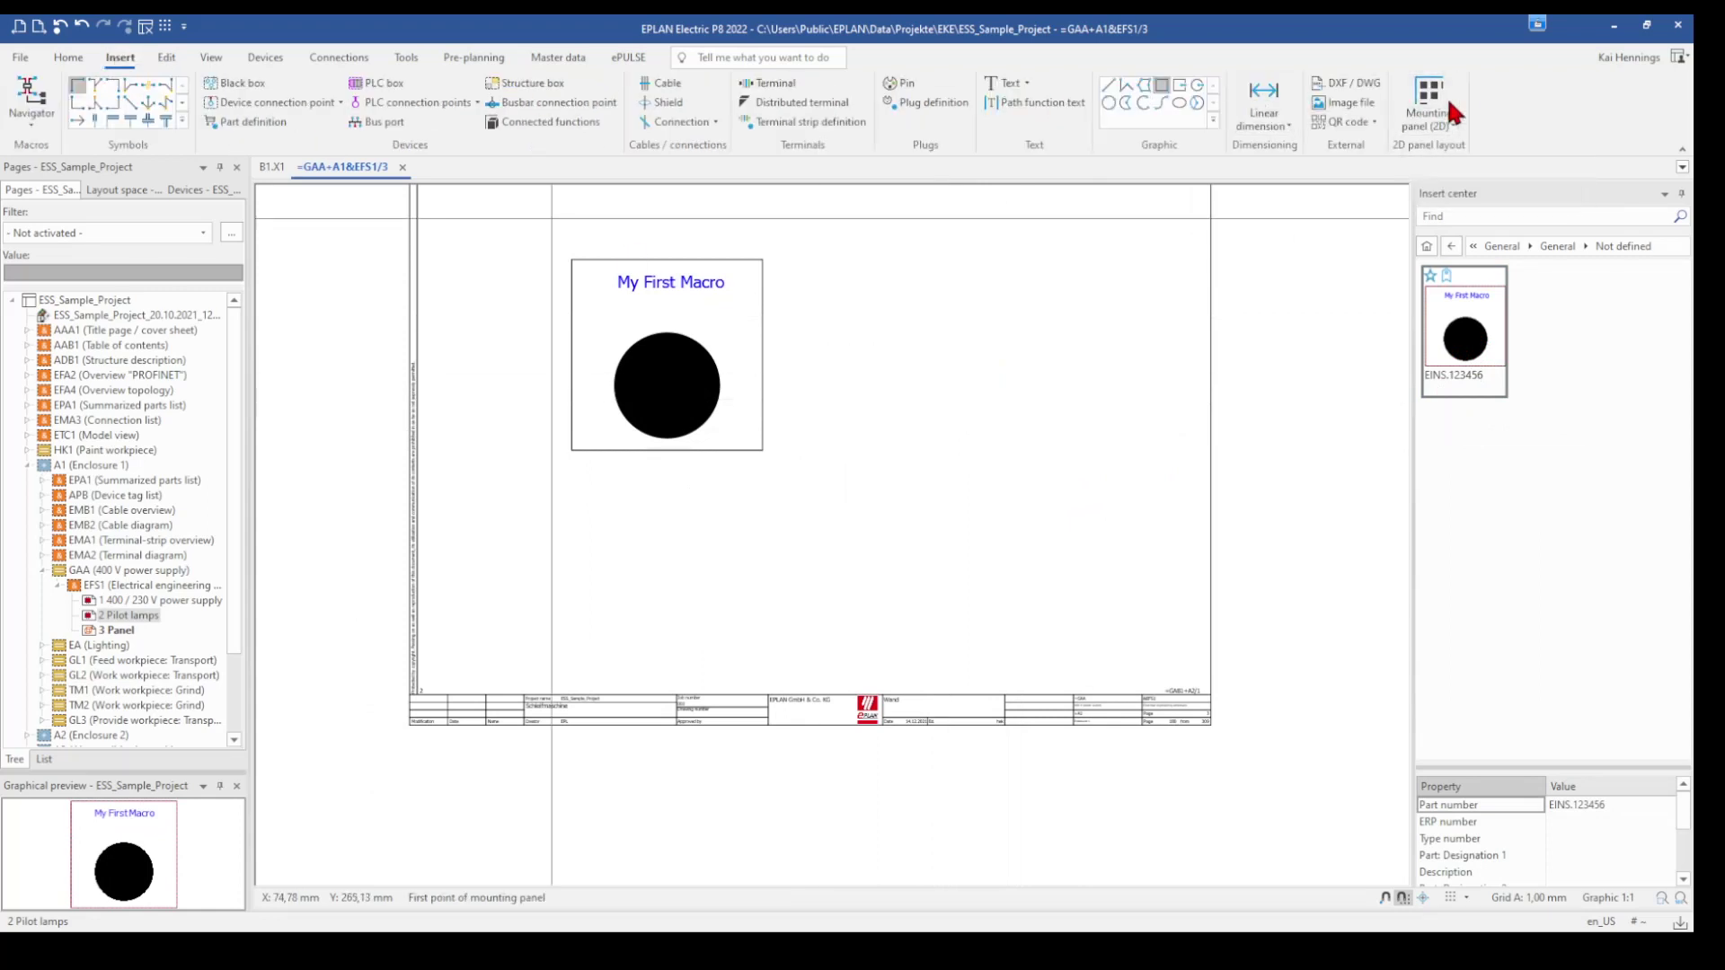
pyautogui.click(802, 275)
pyautogui.click(1066, 542)
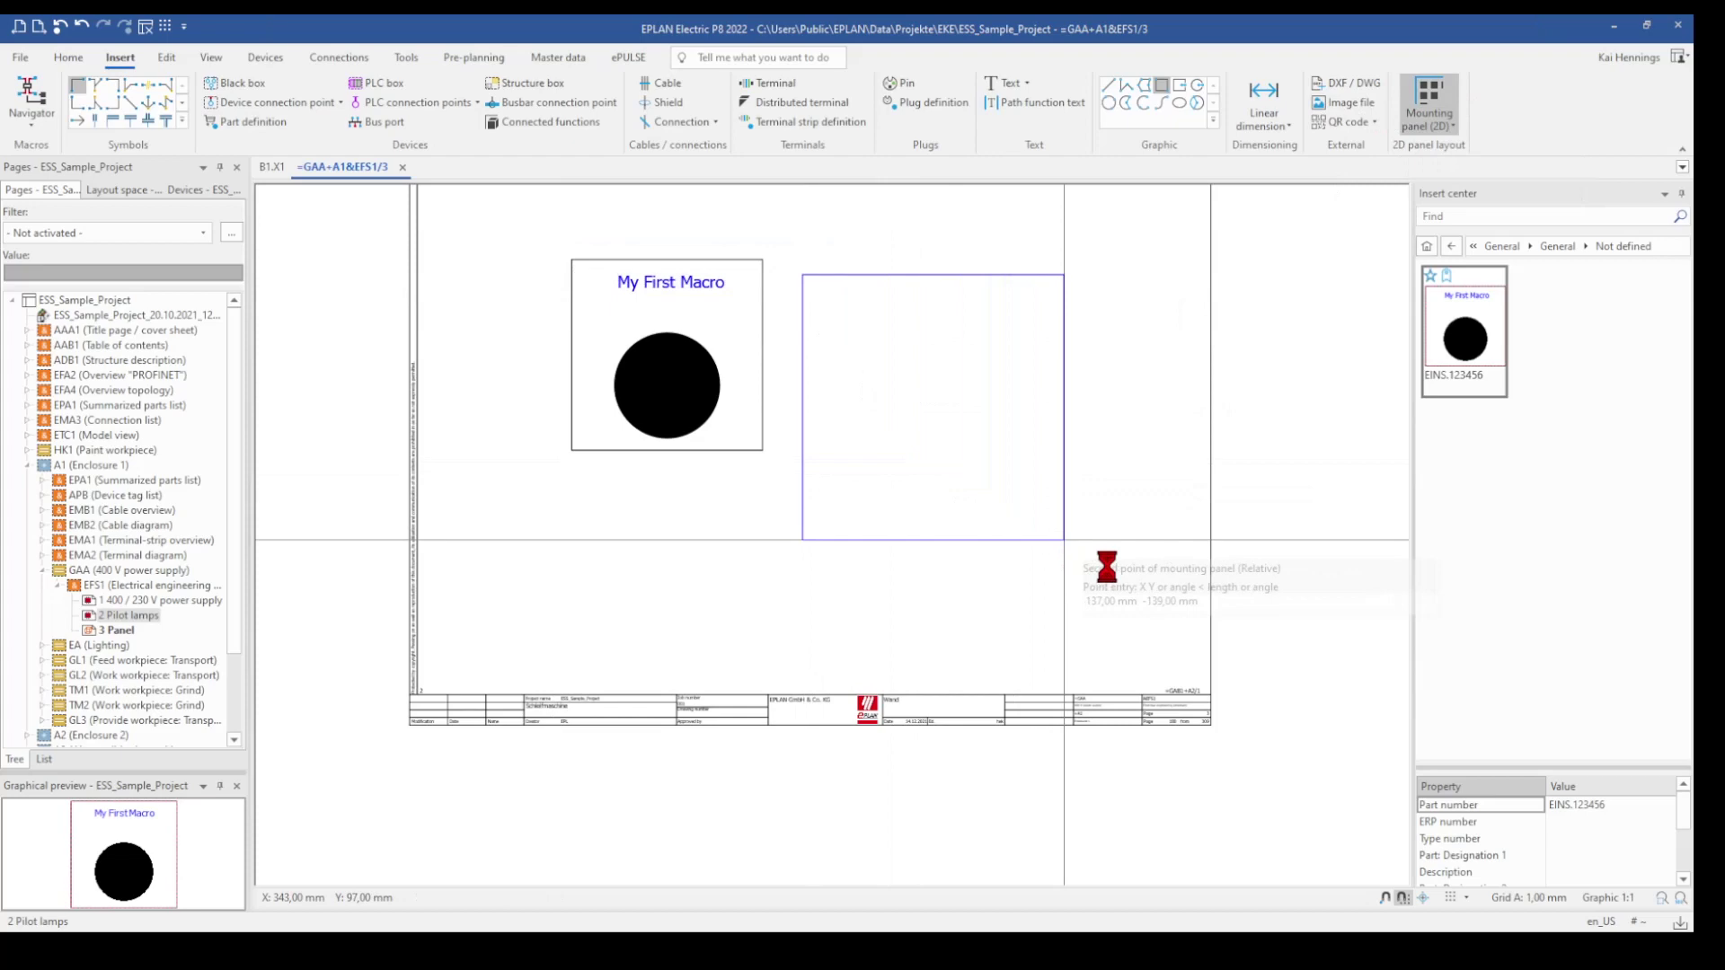
pyautogui.click(1172, 900)
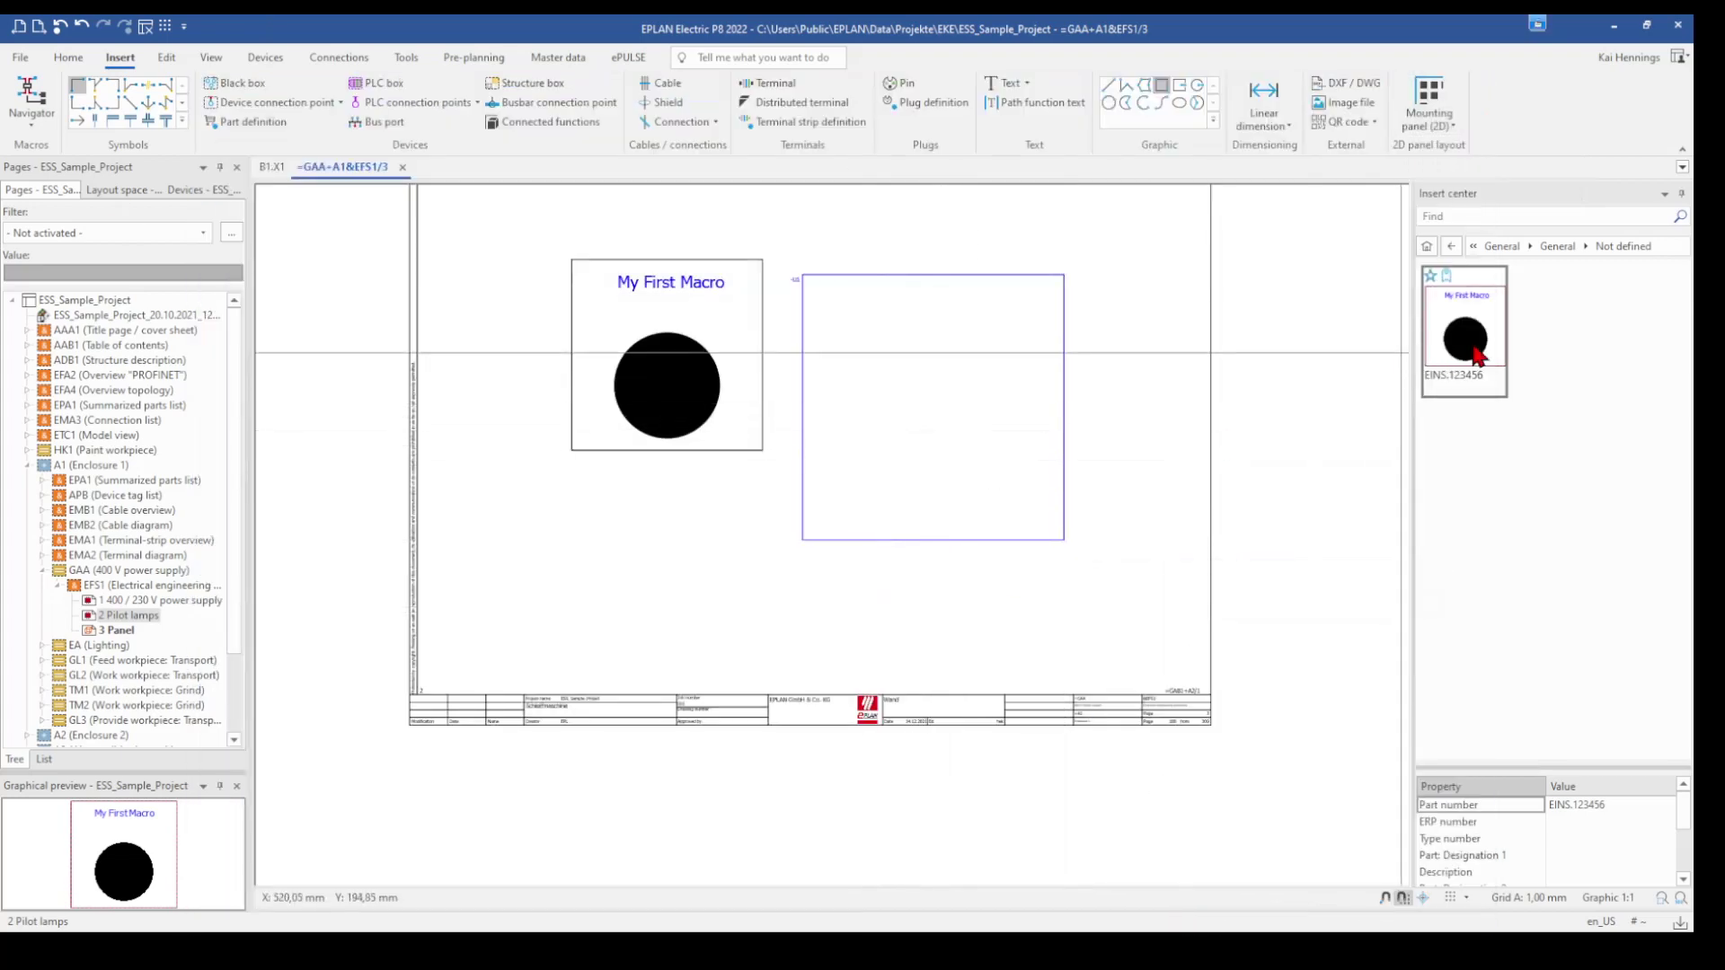
# Step: Place part EINS.123456 from the insert center inside the mounting panel and end the placement
pyautogui.moveTo(1473, 357); pyautogui.dragTo(839, 427)
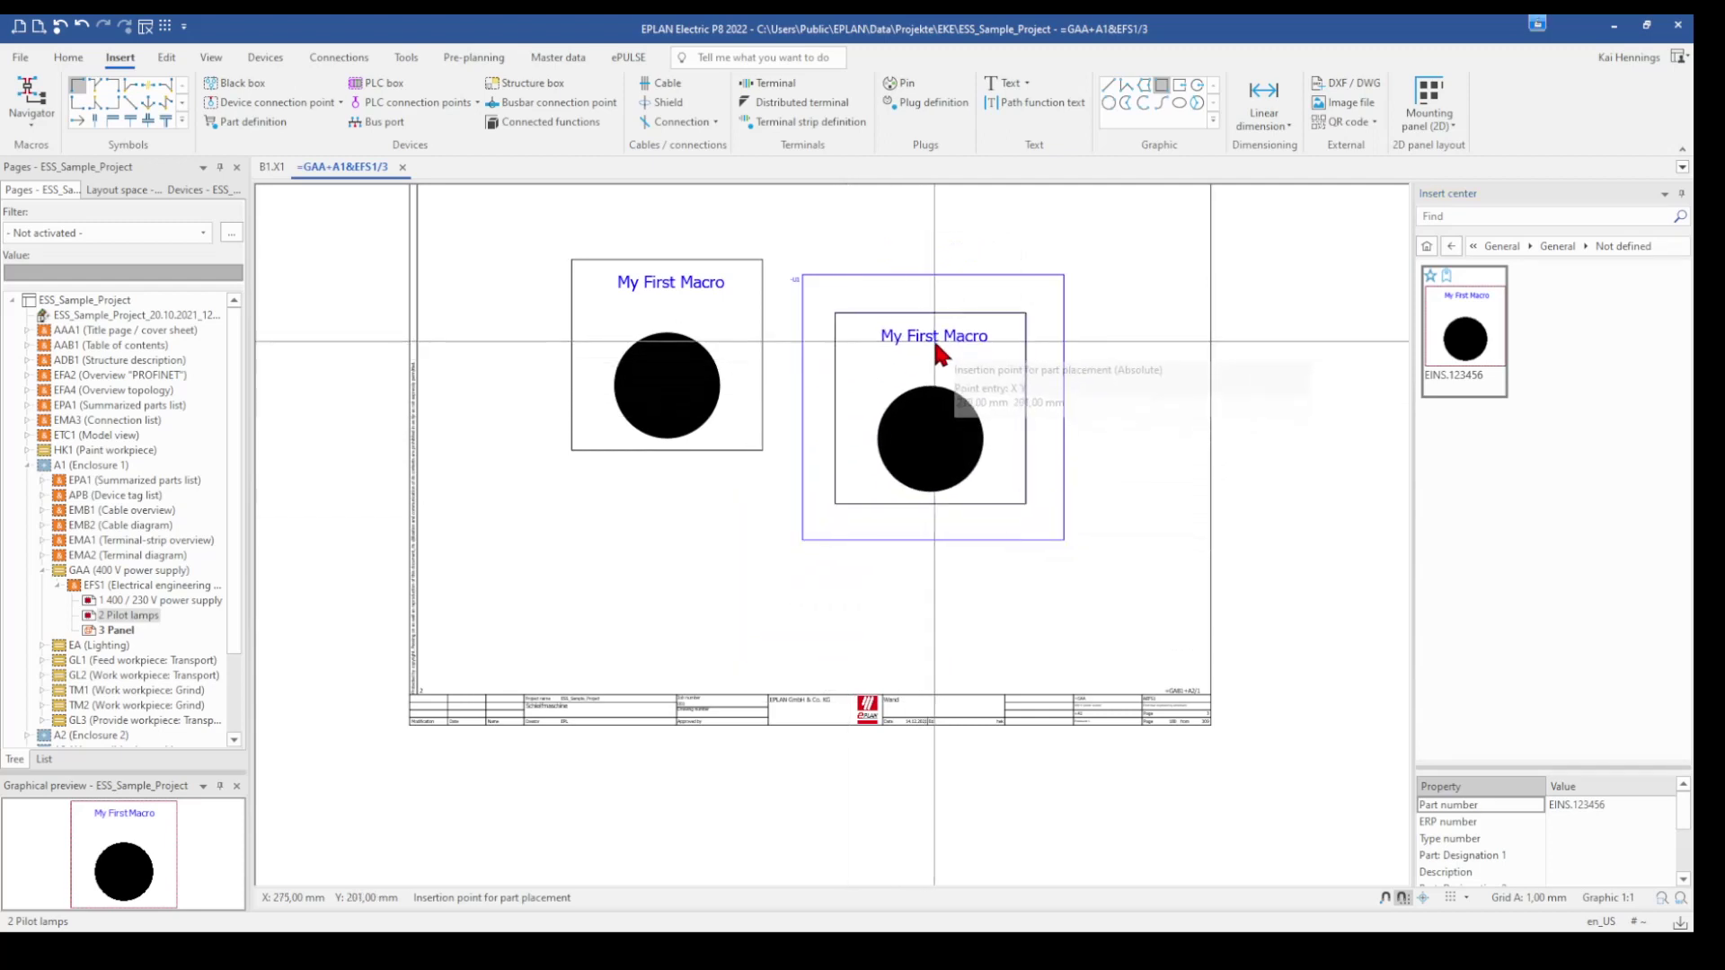
pyautogui.click(933, 336)
pyautogui.press('Escape')
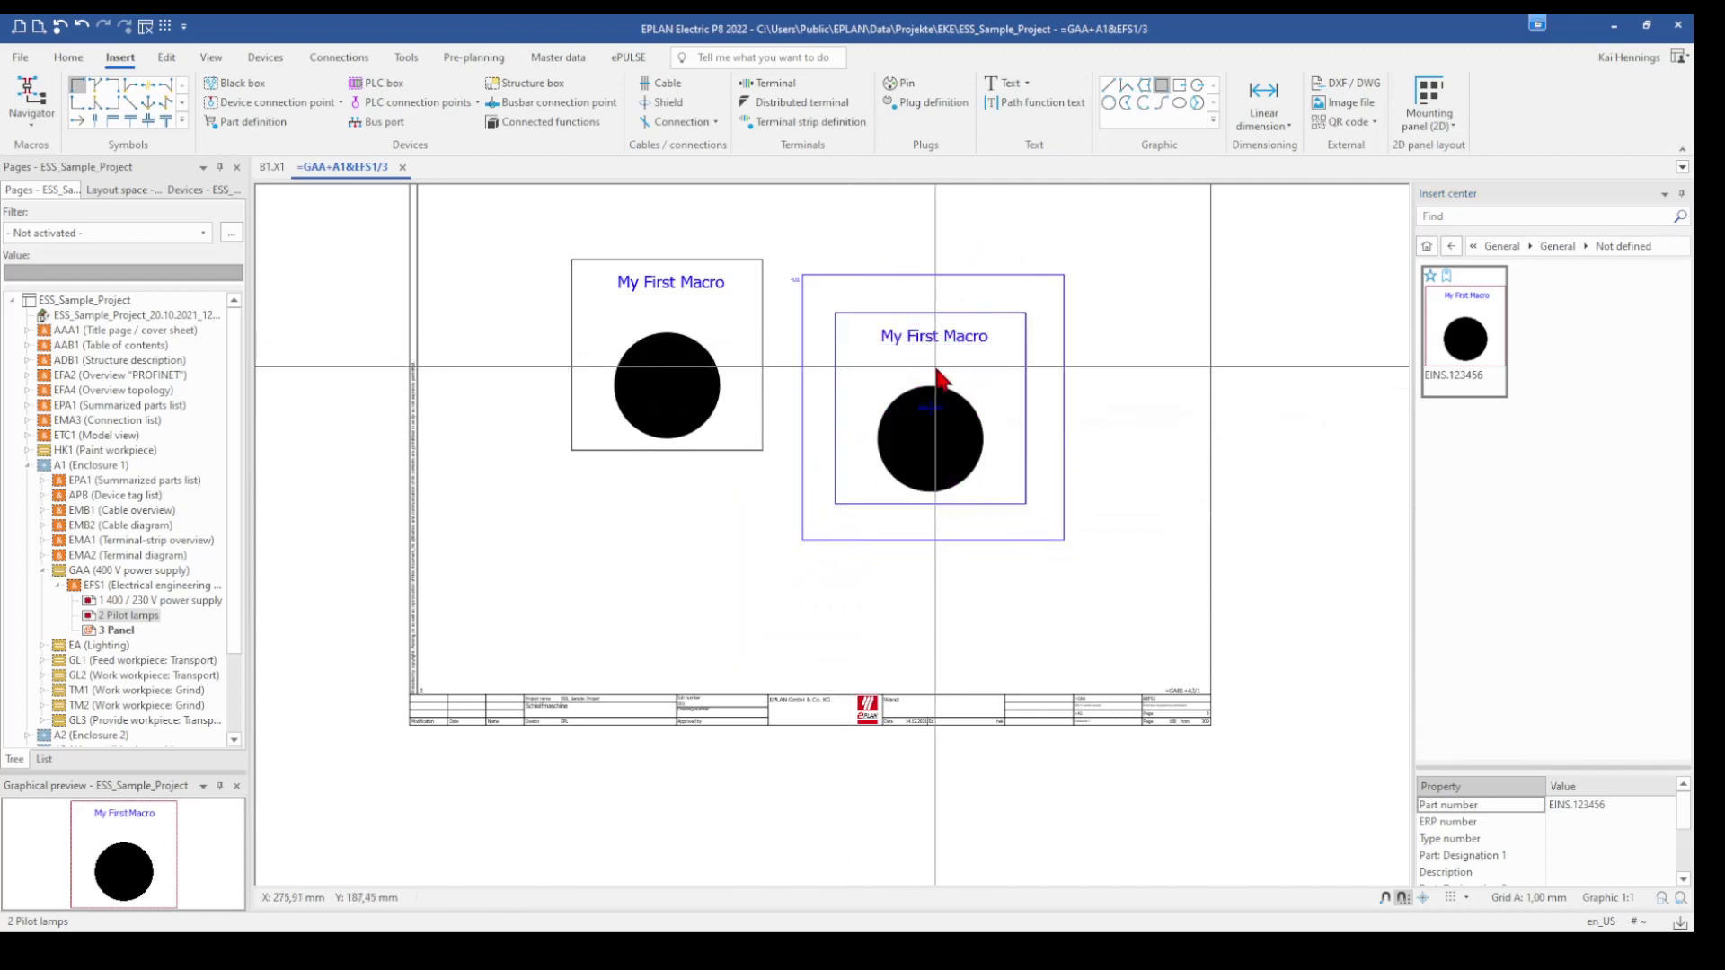
# Step: Set the scale of page 3 Panel to 1:5 in its page properties
pyautogui.click(115, 632)
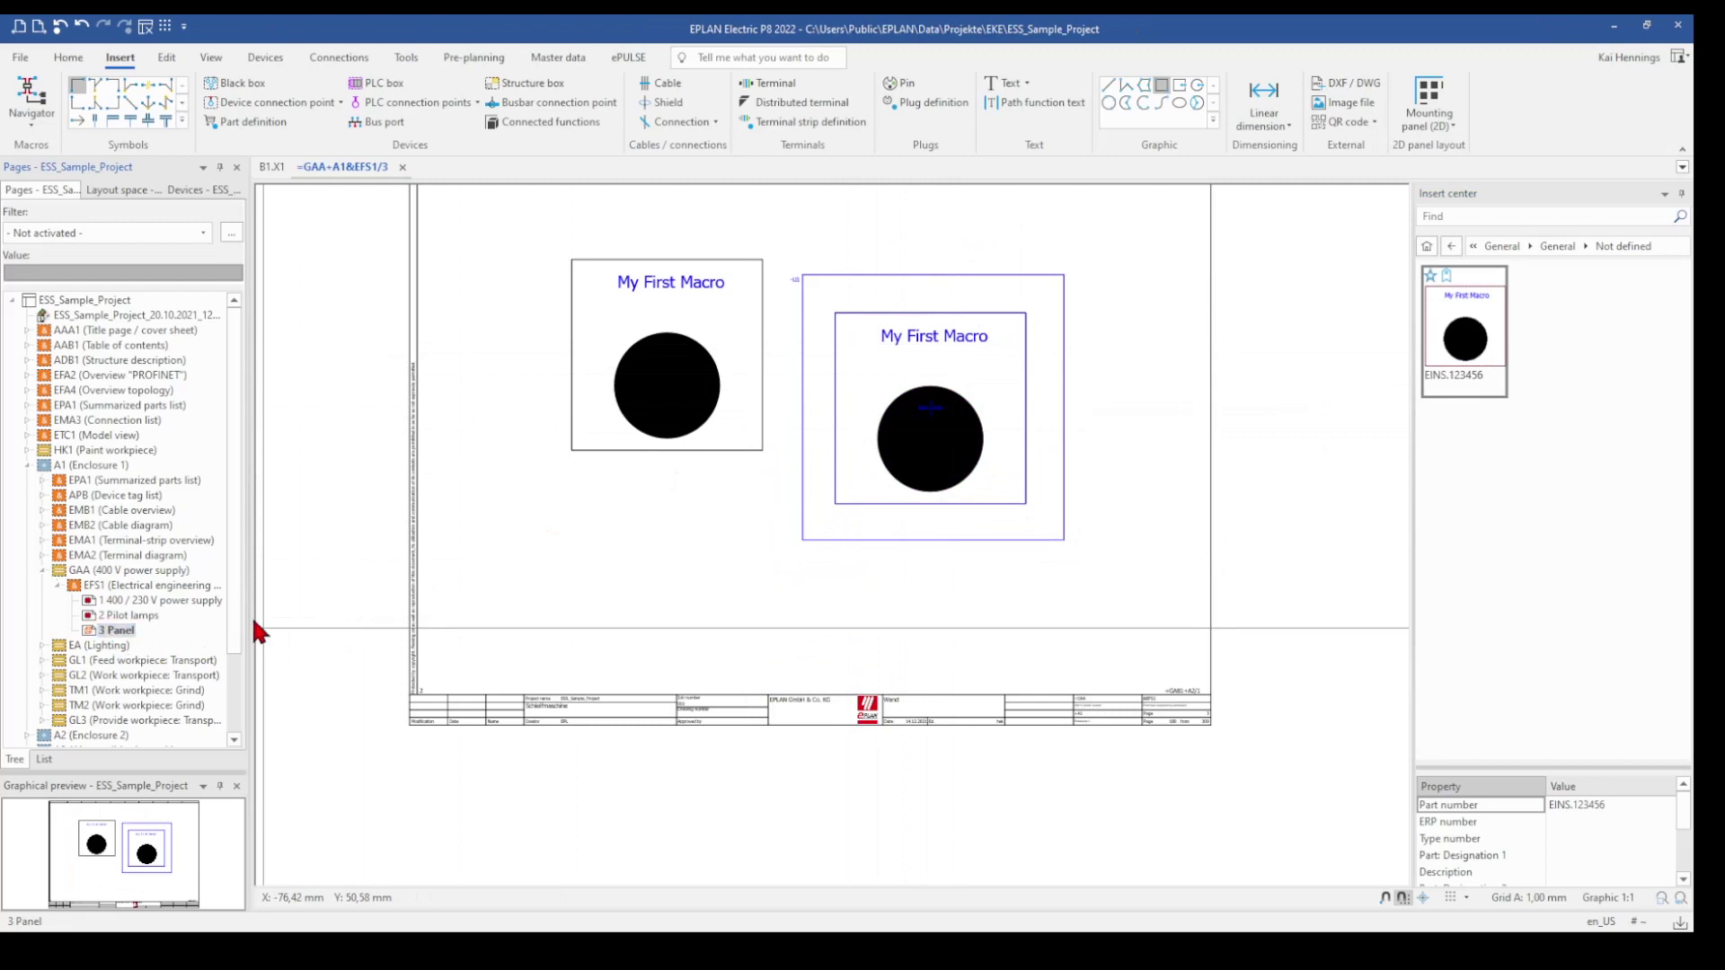
pyautogui.doubleClick(660, 302)
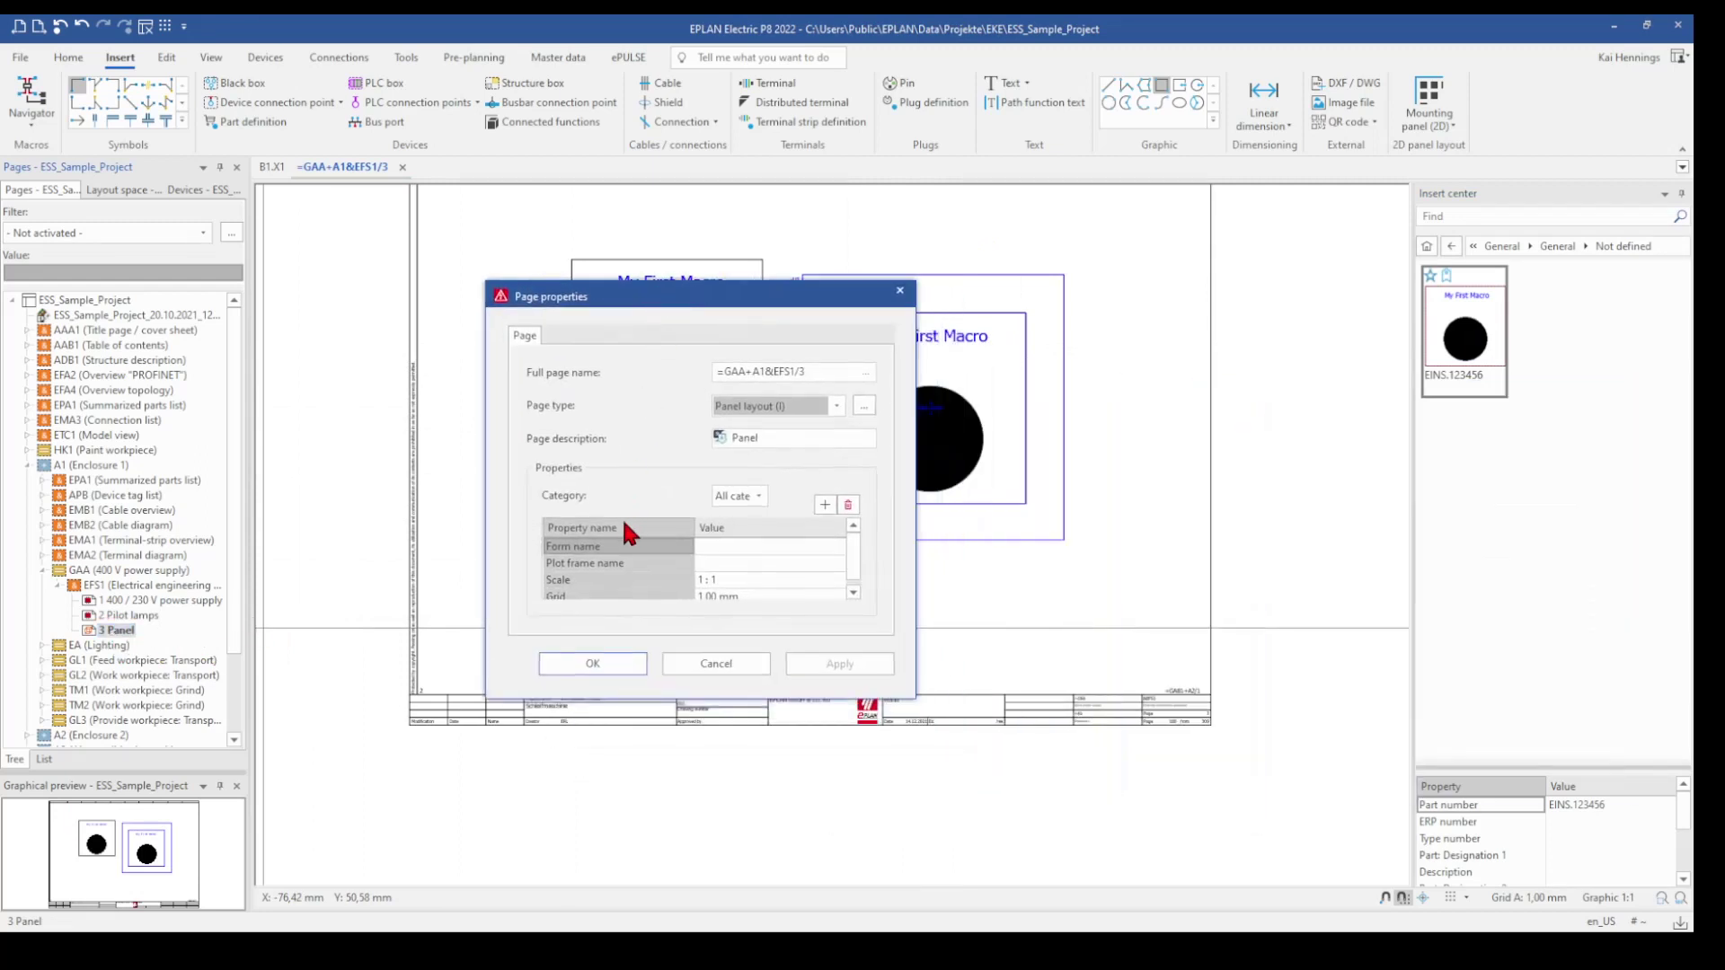
pyautogui.click(726, 579)
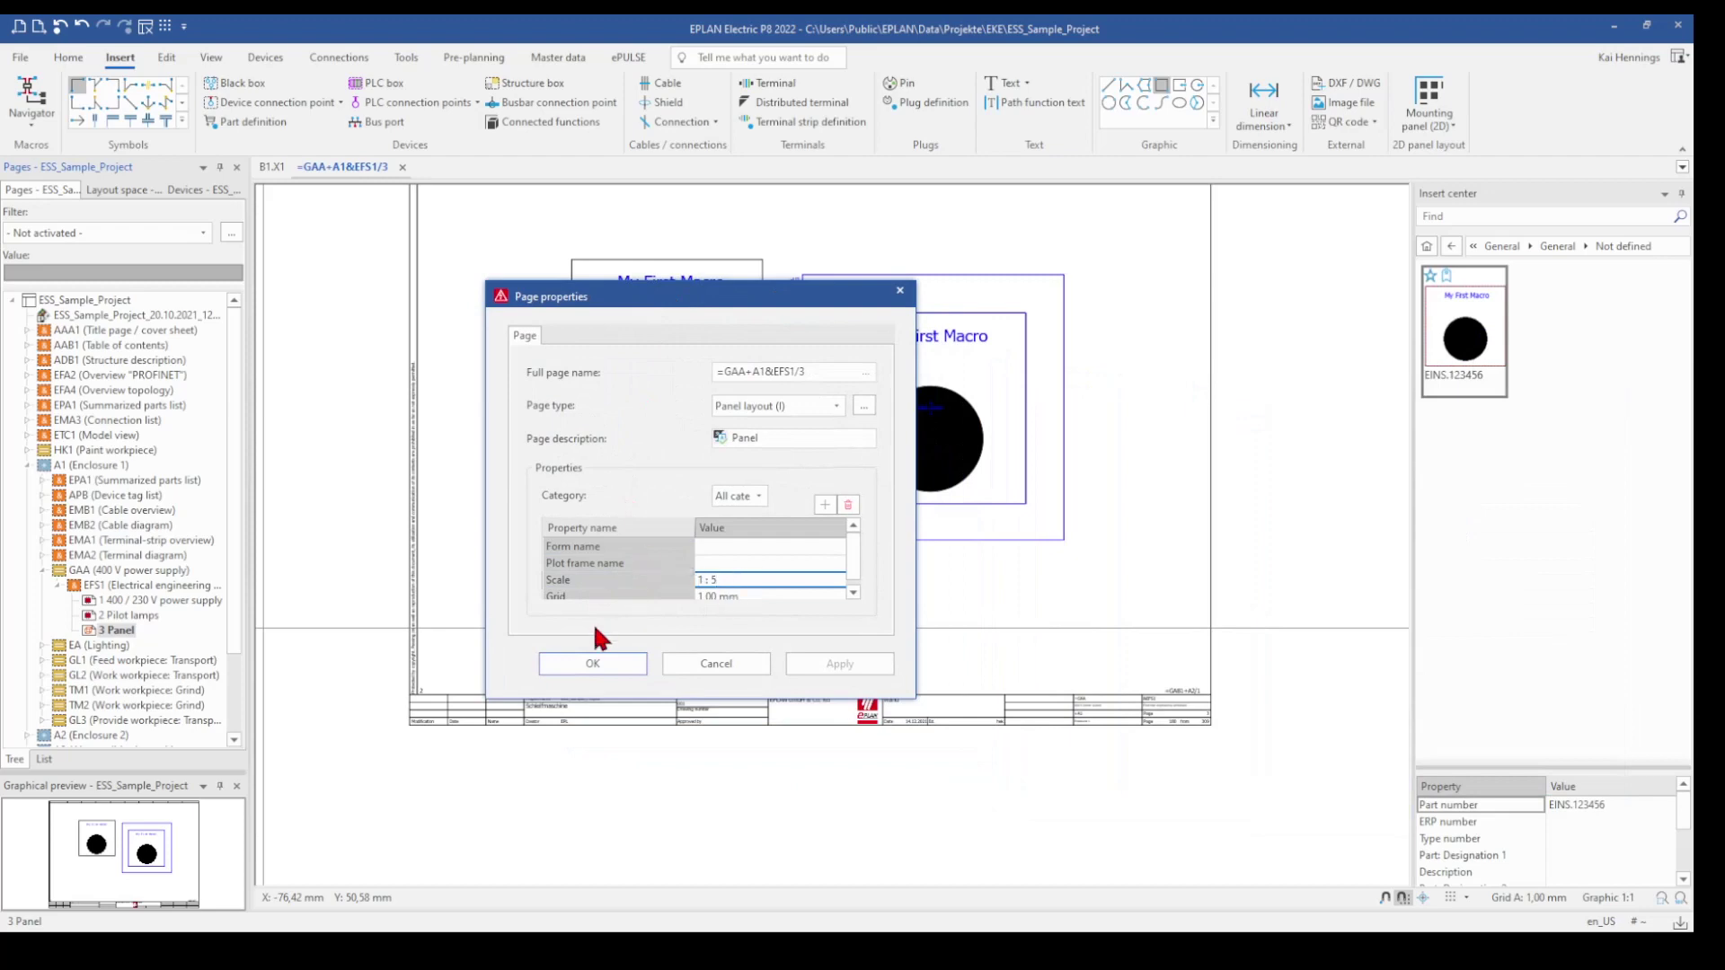
pyautogui.click(585, 663)
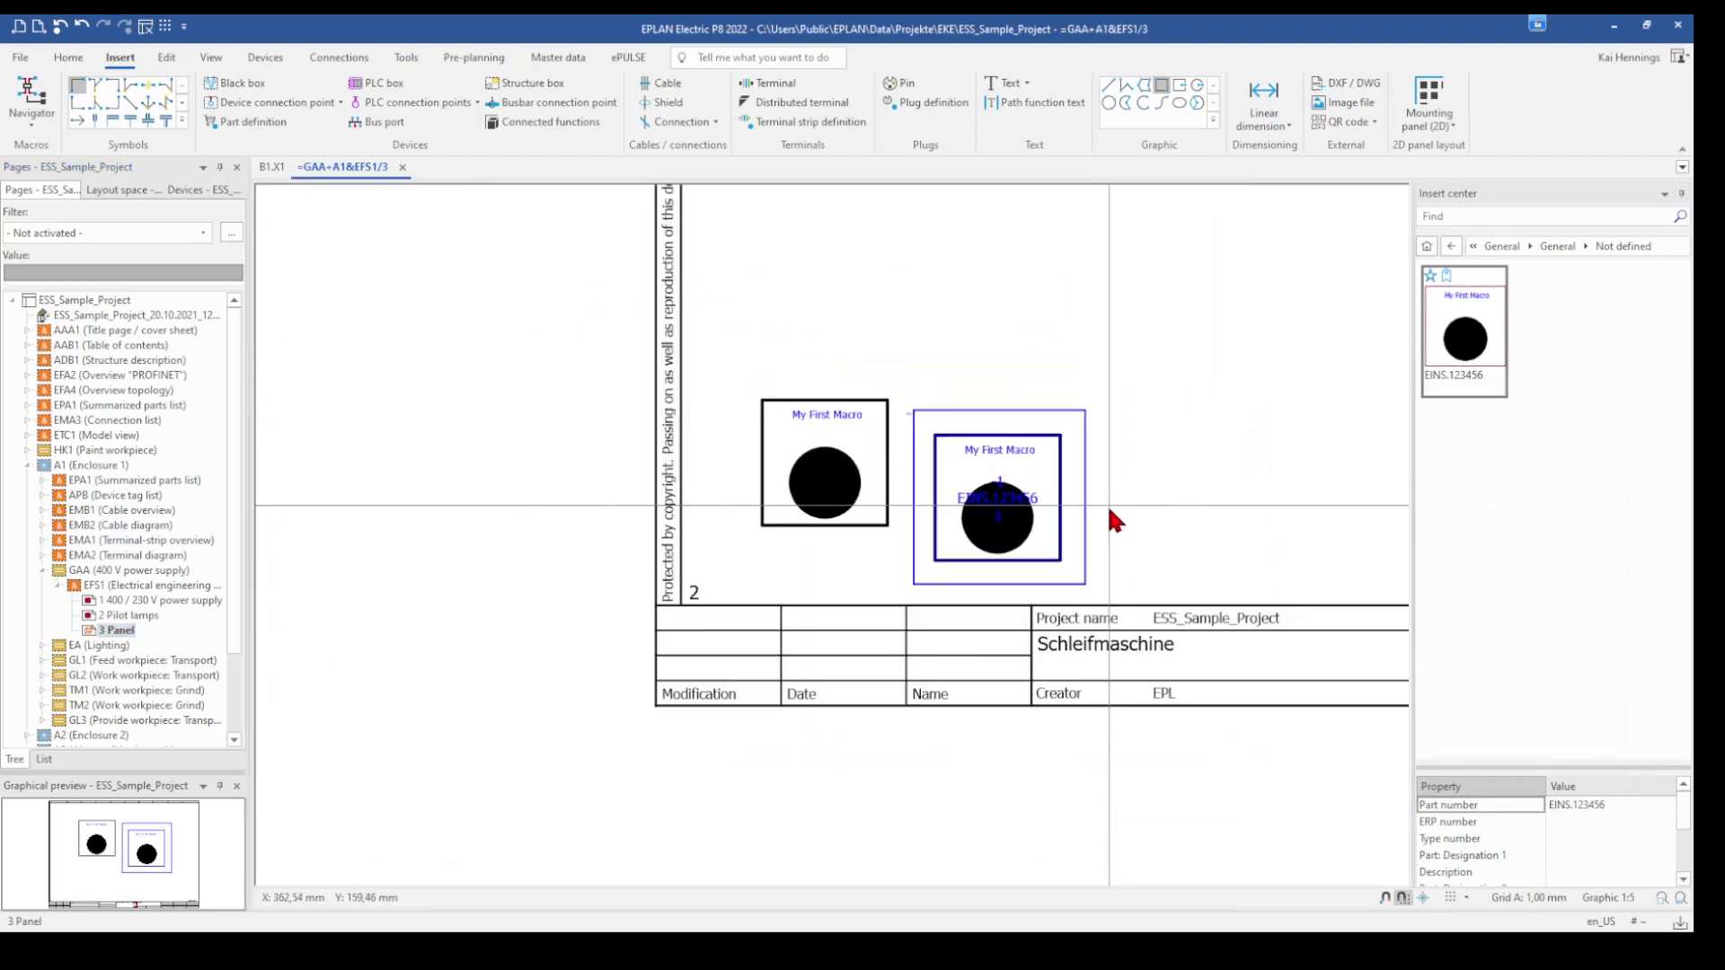
pyautogui.scroll(-3, 1112, 517)
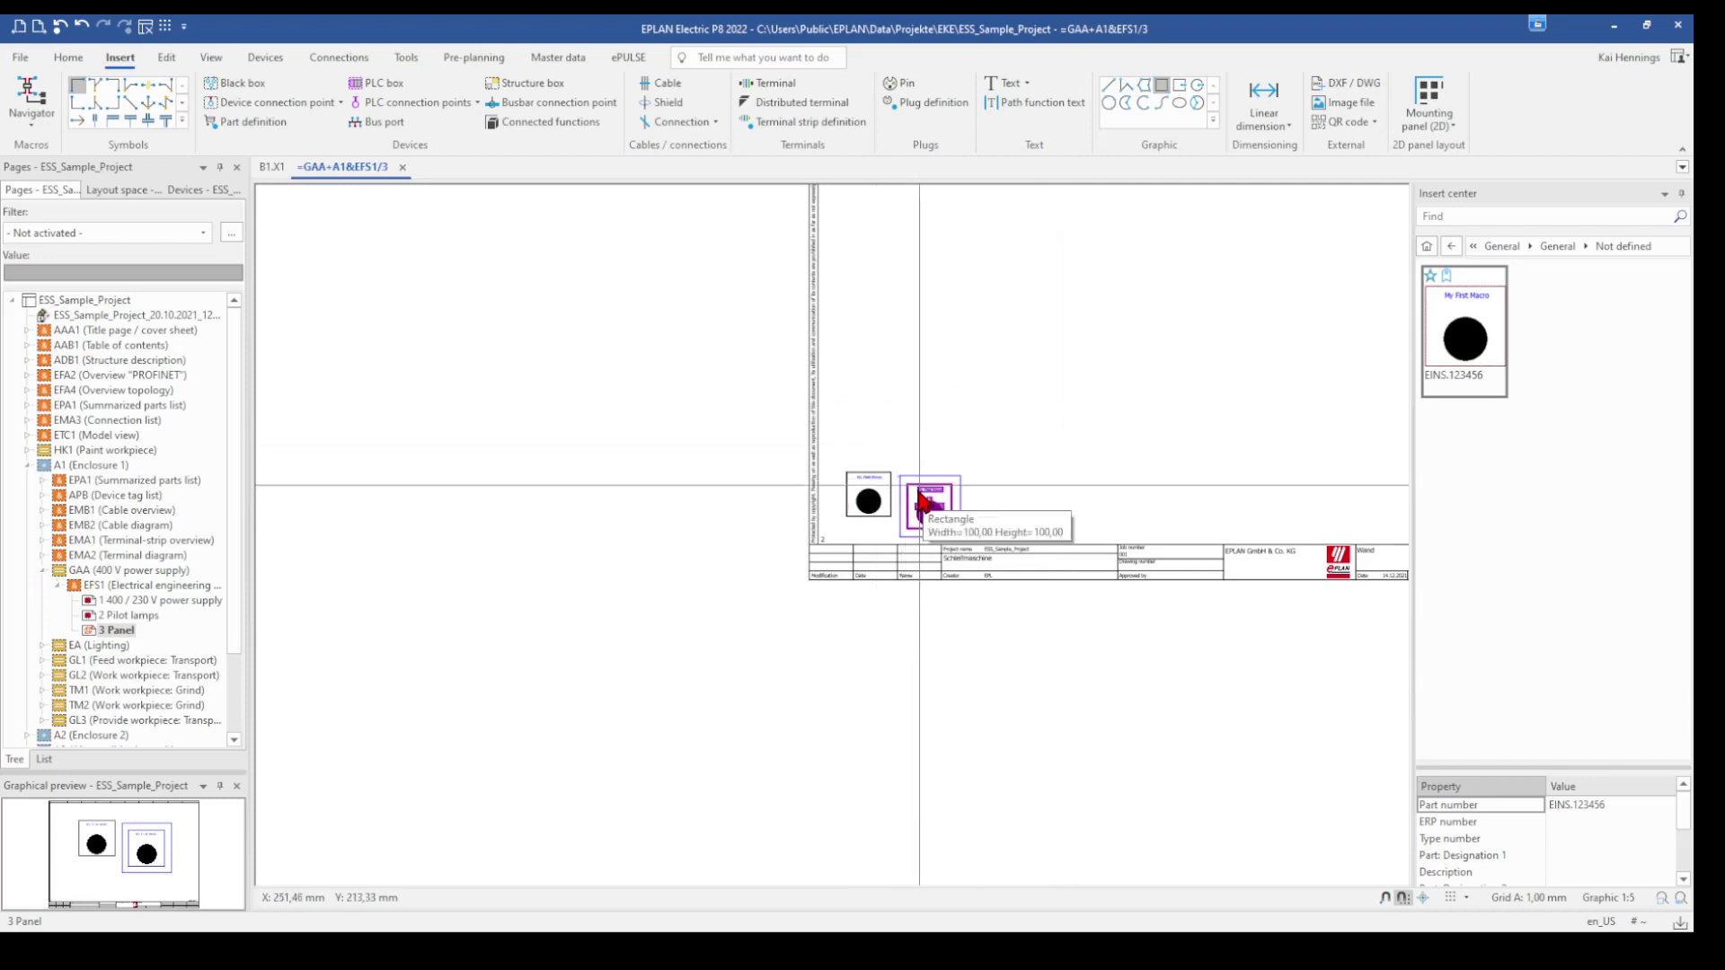
pyautogui.scroll(-3, 956, 568)
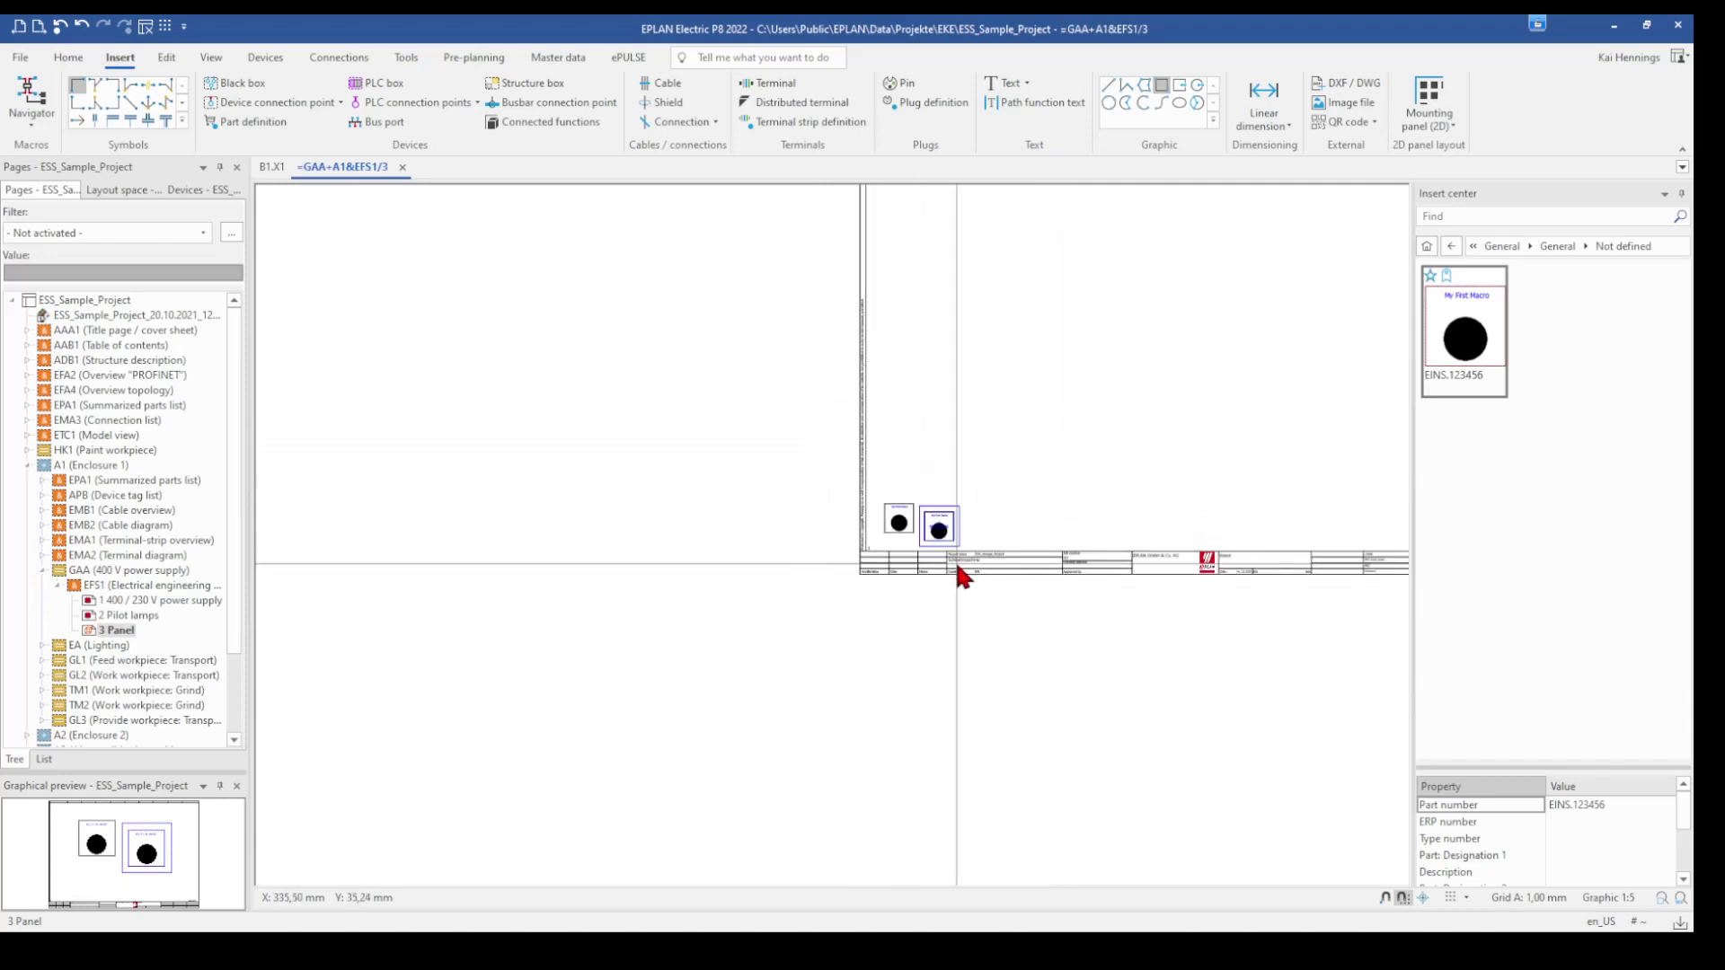